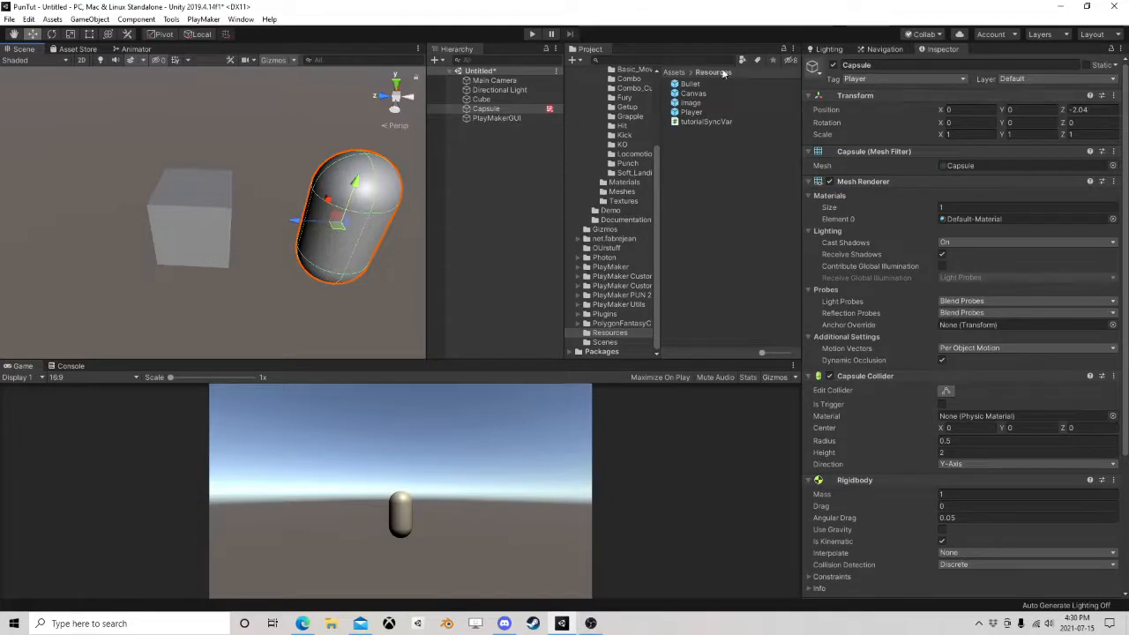
Remove the PlayMakerFSM component from the Capsule.
scroll(920, 504, "down", 4)
right_click(868, 420)
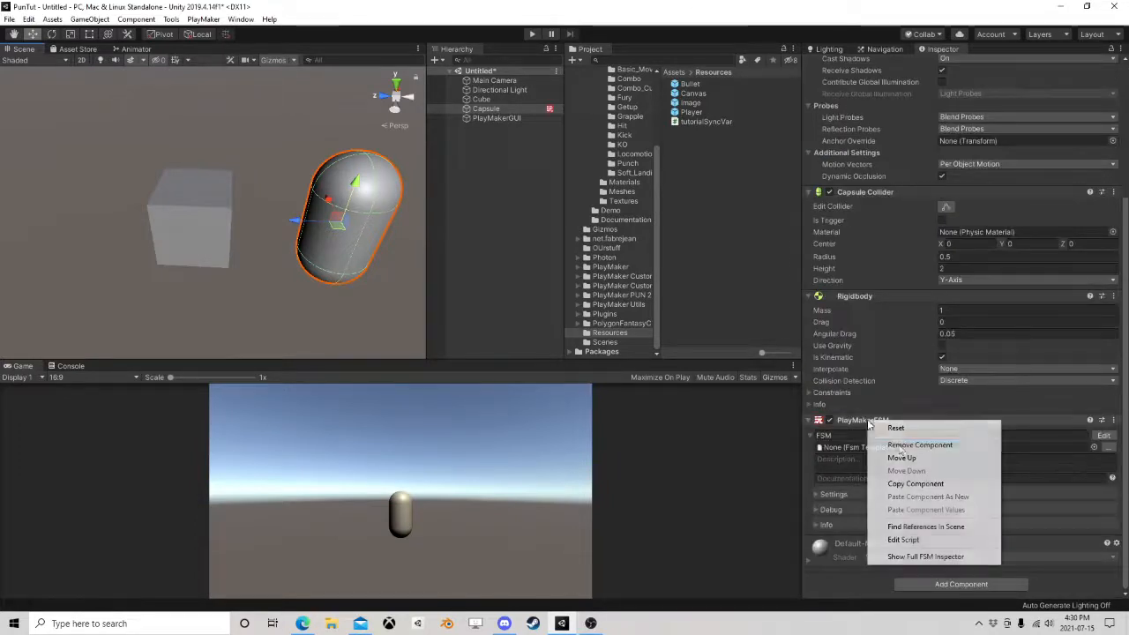
left_click(902, 448)
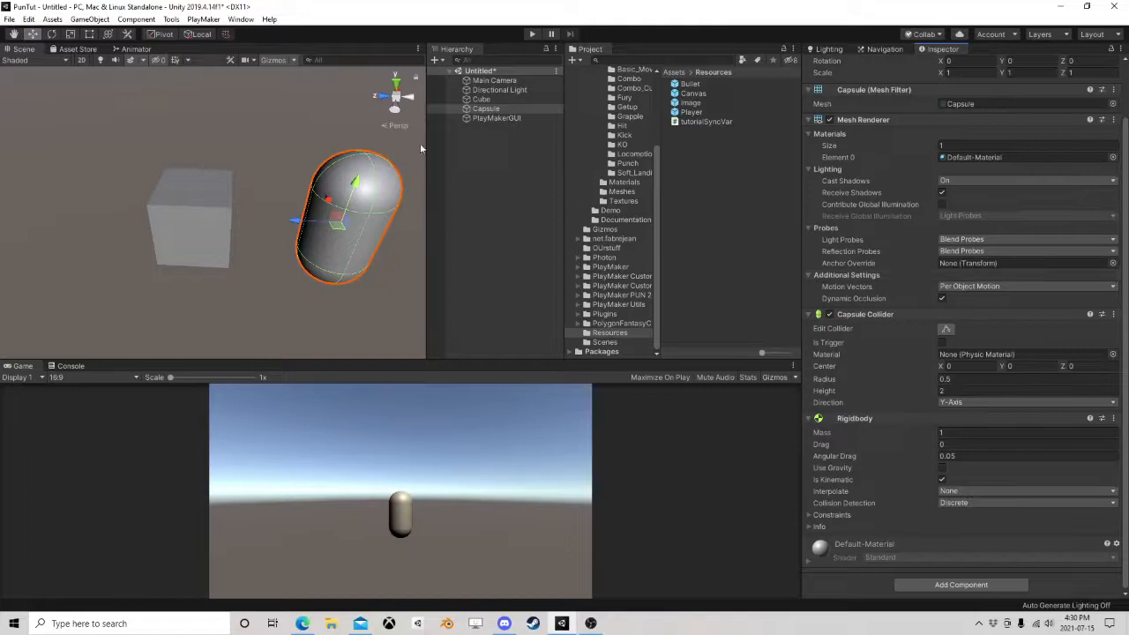
left_click(483, 99)
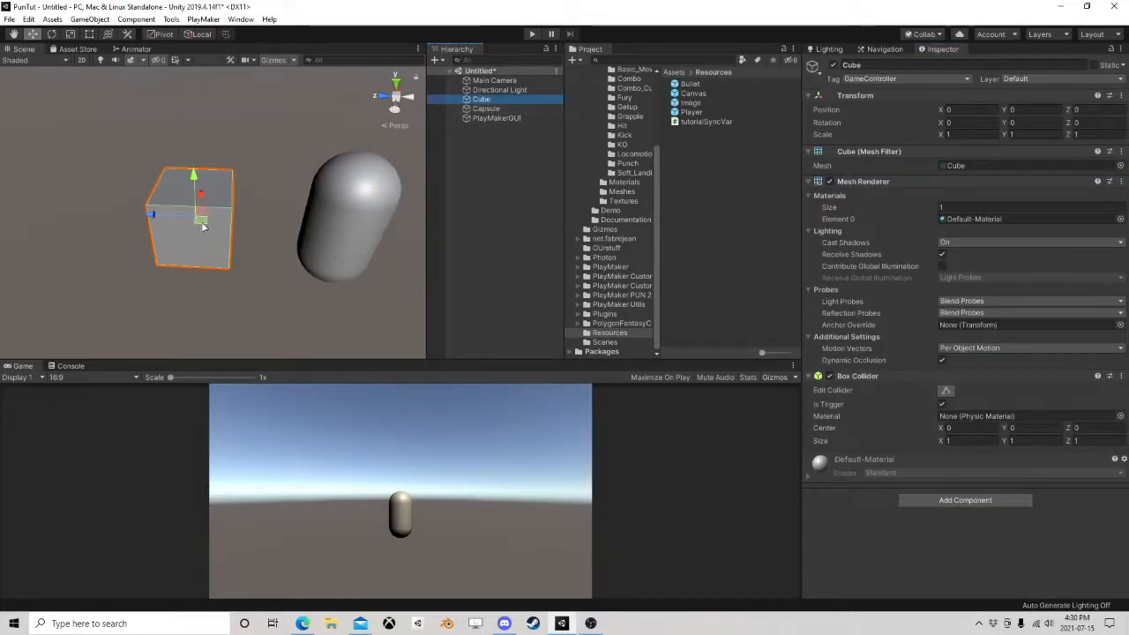
left_click_drag(195, 227, 154, 210)
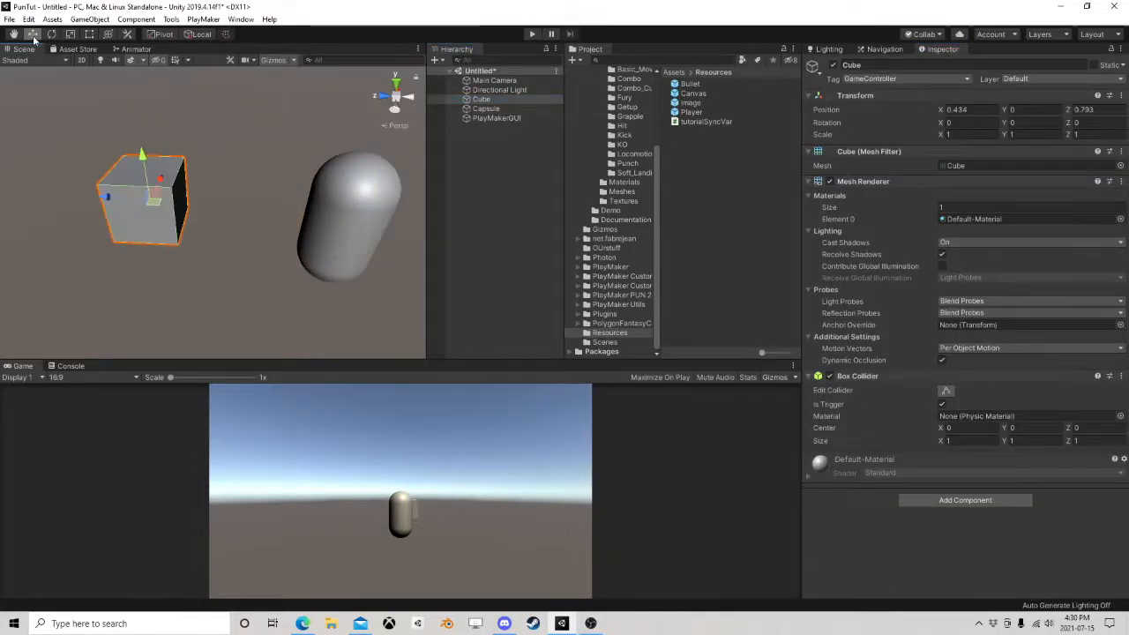
left_click(30, 19)
left_click(45, 33)
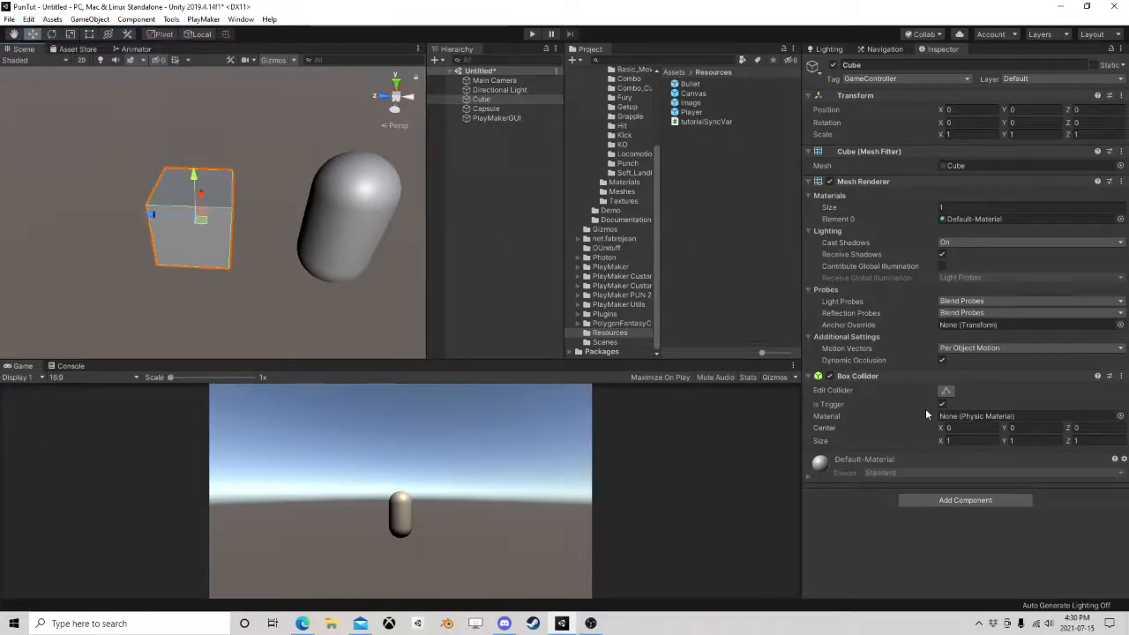
Add a PlayMakerFSM component to the Cube and open its FSM for editing.
left_click(977, 500)
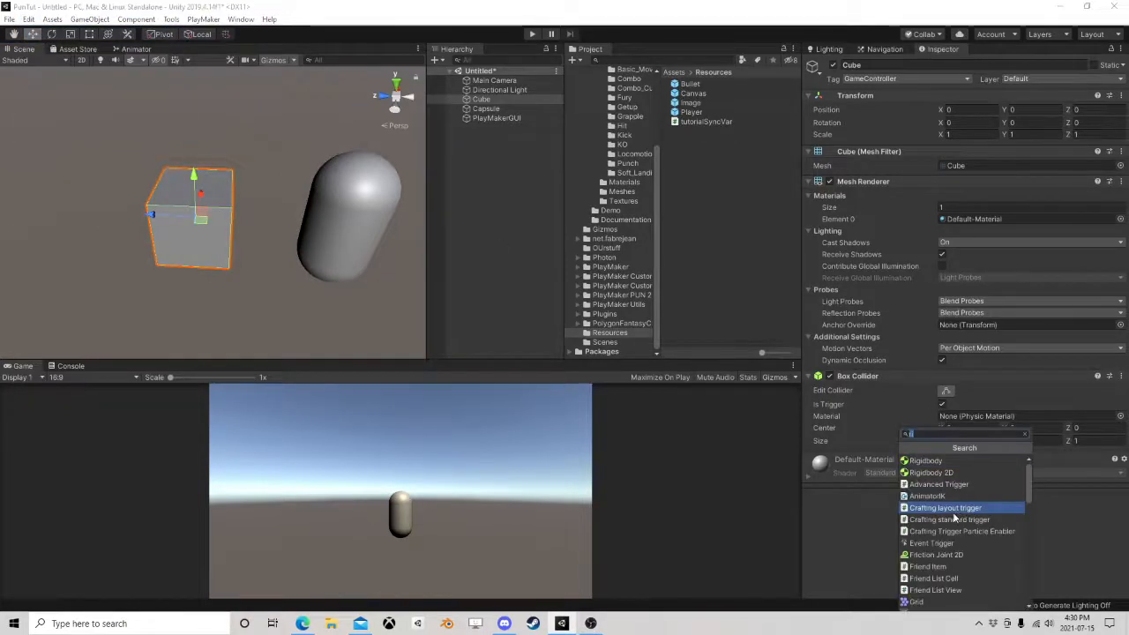
type("fsm")
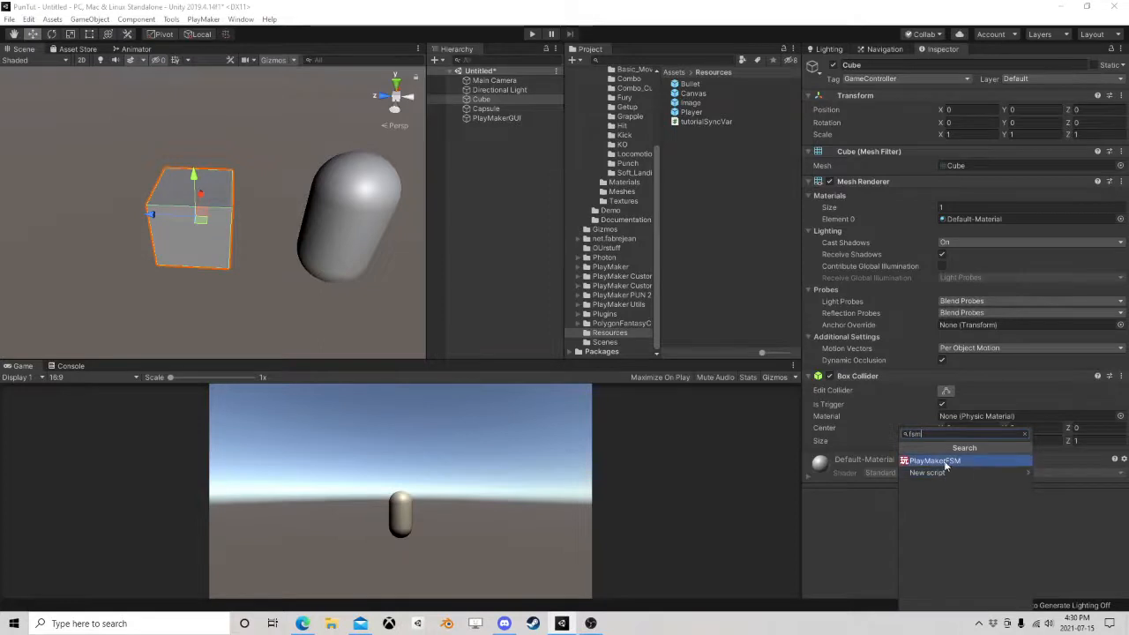
left_click(945, 463)
left_click(1104, 473)
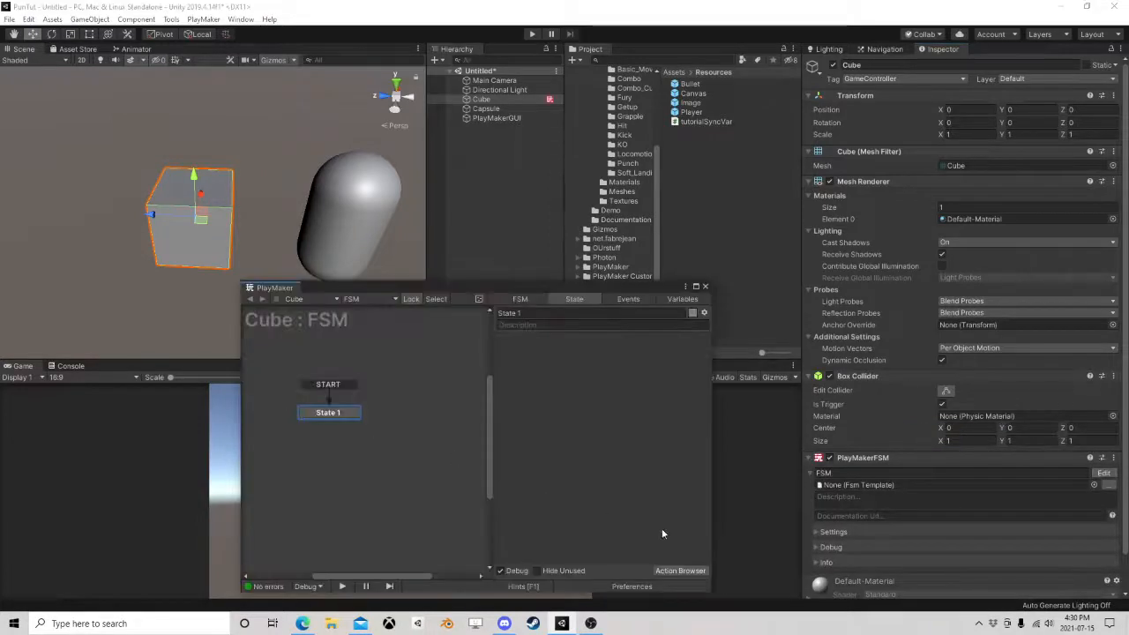
Add a Trigger Event action to State 1 of the Cube's FSM and set its Collide Tag to Player.
left_click(680, 571)
type("tri")
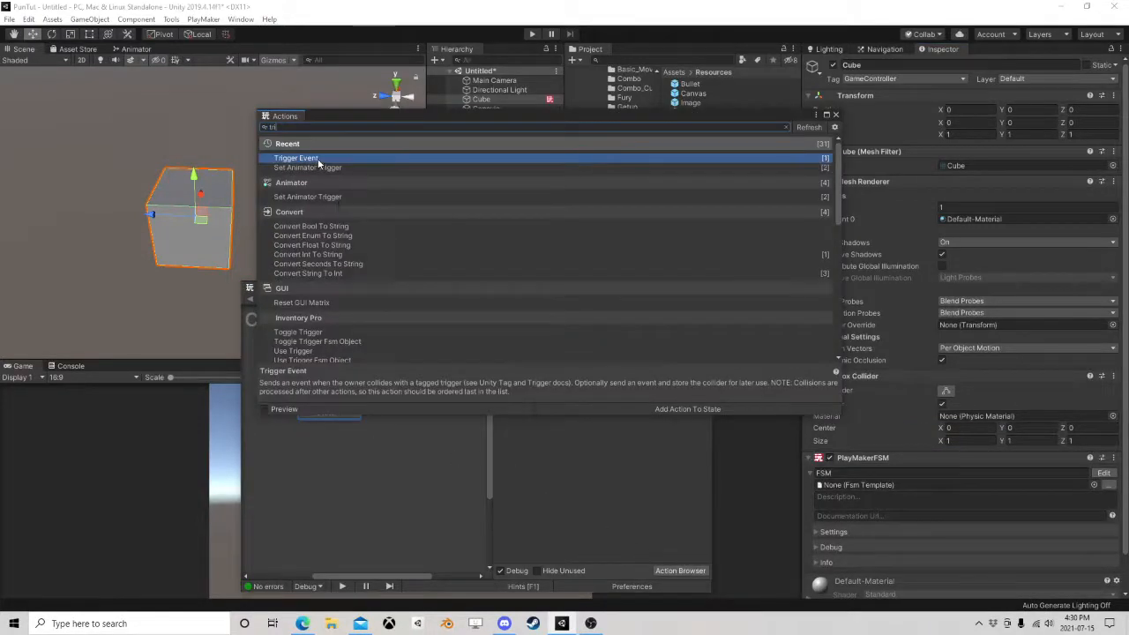
left_click(834, 115)
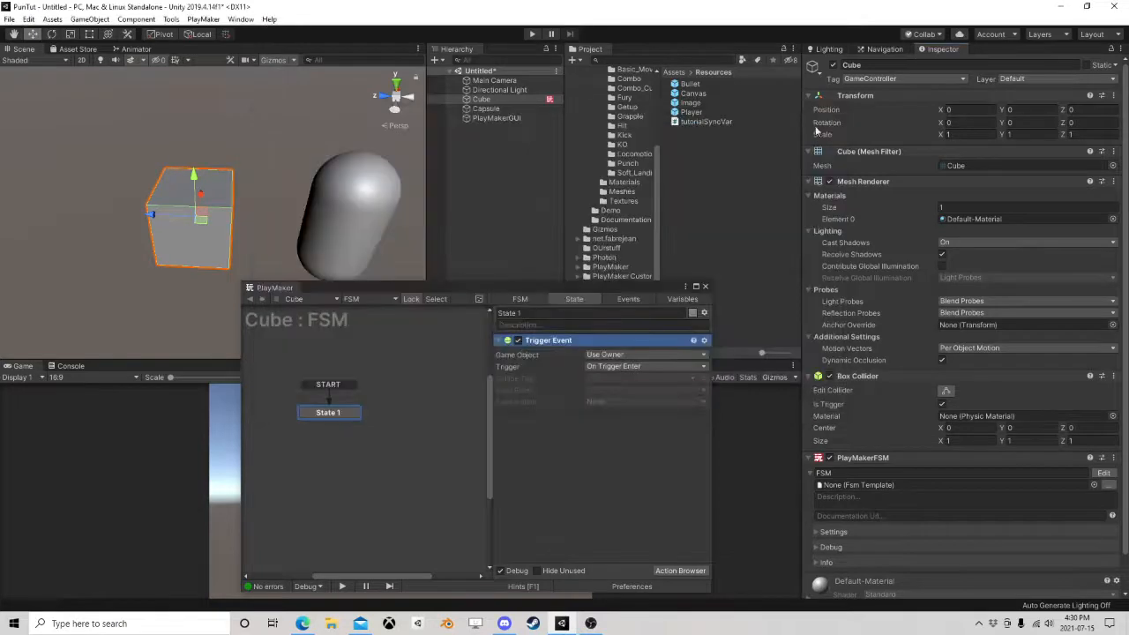
left_click(607, 380)
left_click(634, 464)
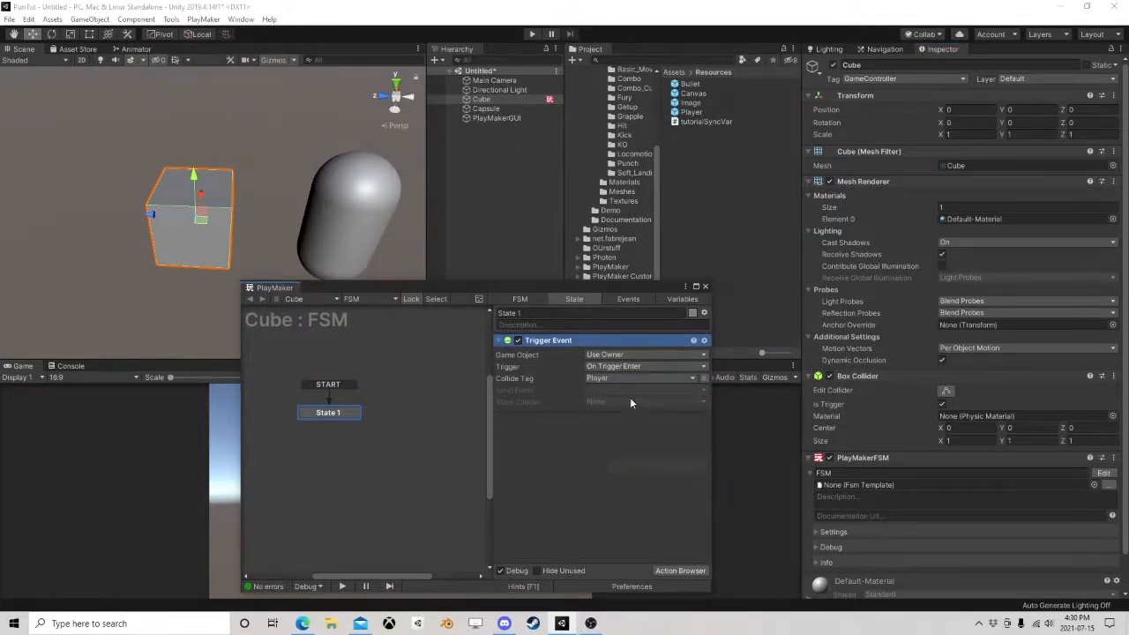
Create a new event named Hit as the Trigger Event's Send Event and add its transition to State 1.
left_click(605, 390)
left_click(622, 464)
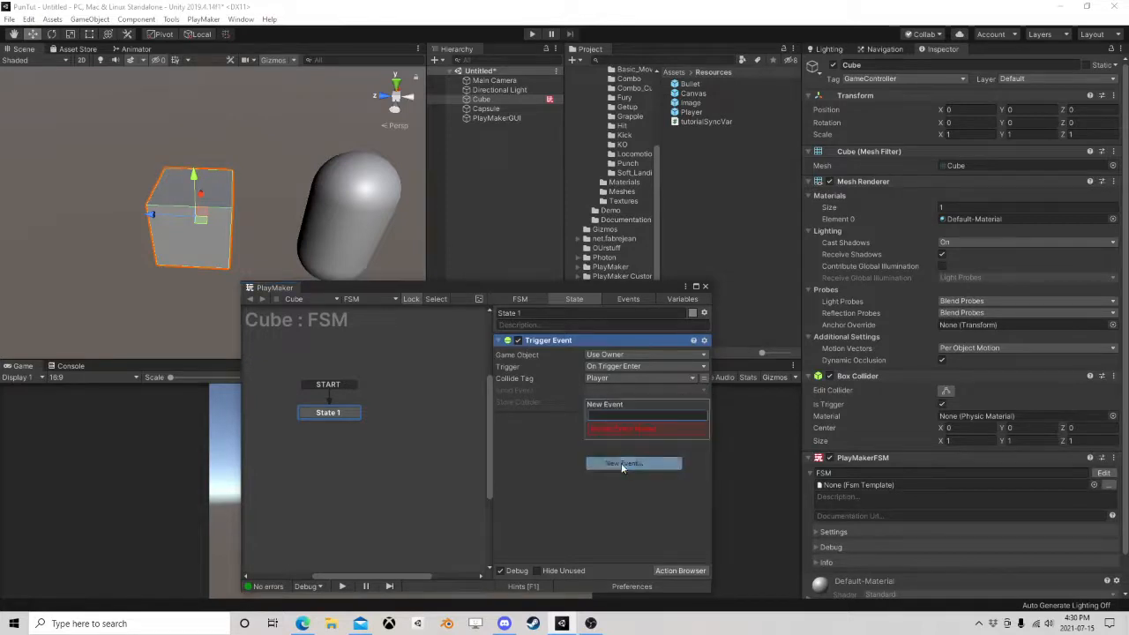
type("Hit")
key("Return")
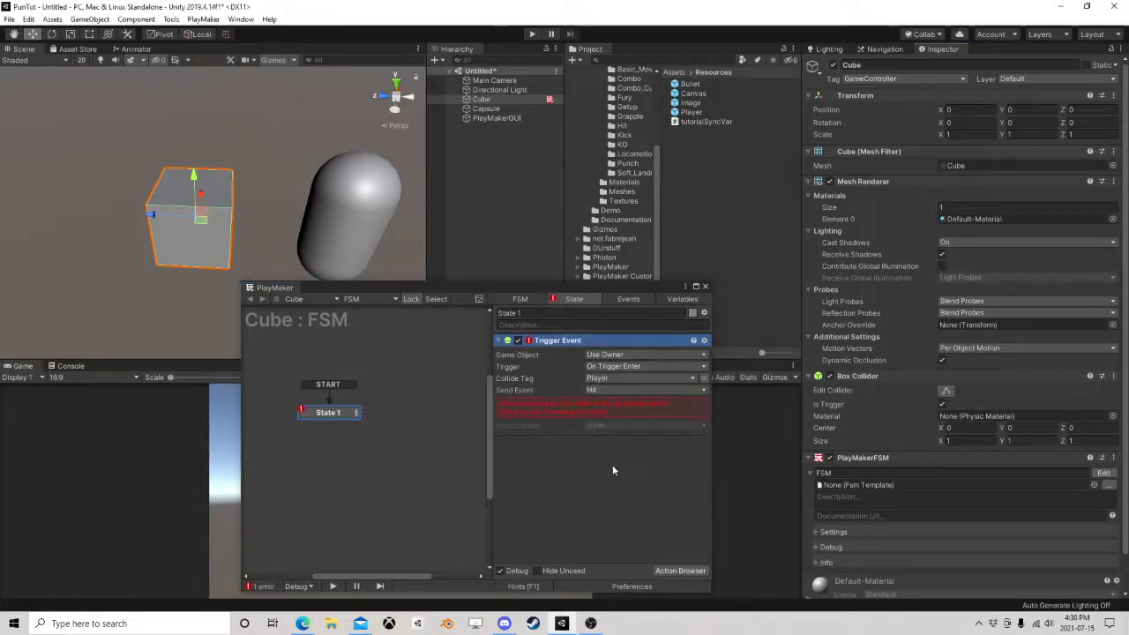
left_click(625, 409)
Store the collider in a new variable named HitObj and connect State 1's Hit transition to a new state.
left_click(594, 401)
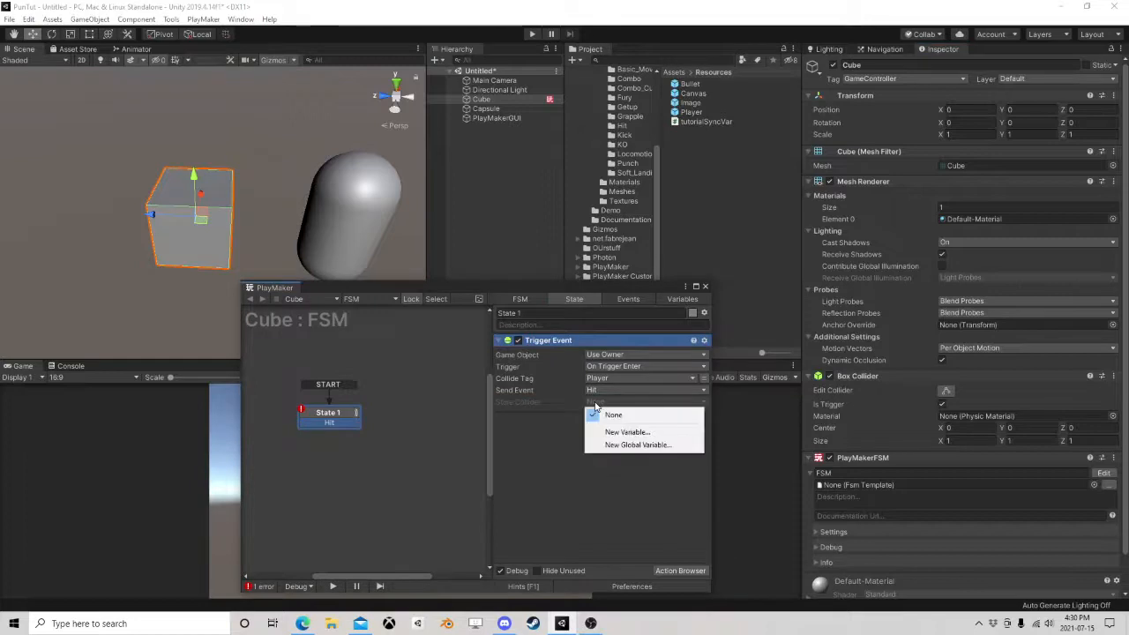
left_click(644, 432)
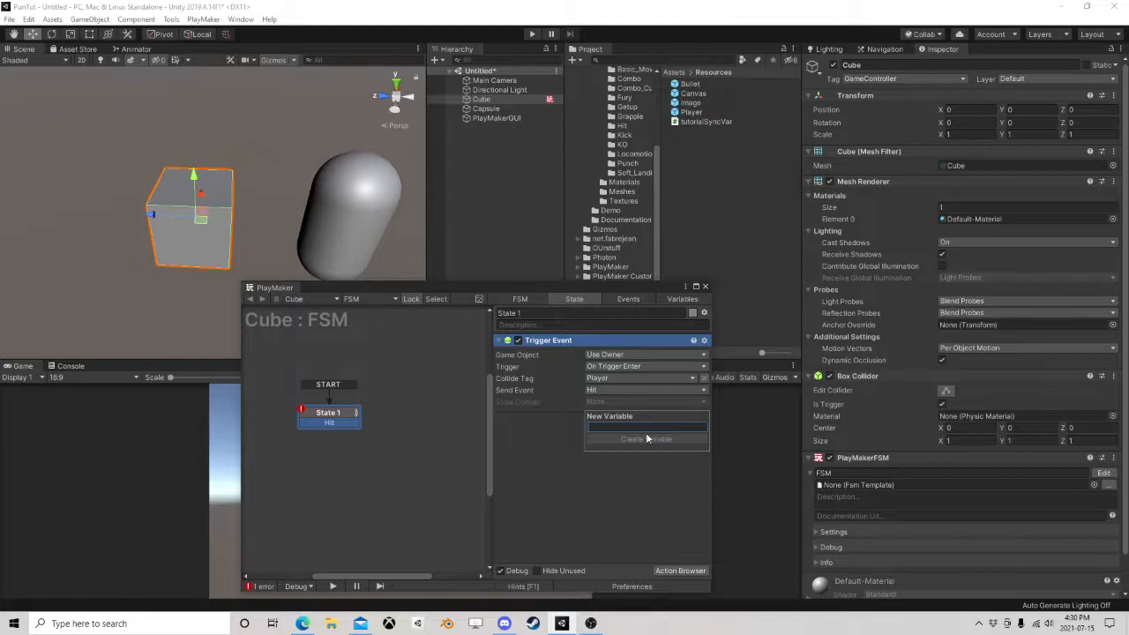
type("HitObj")
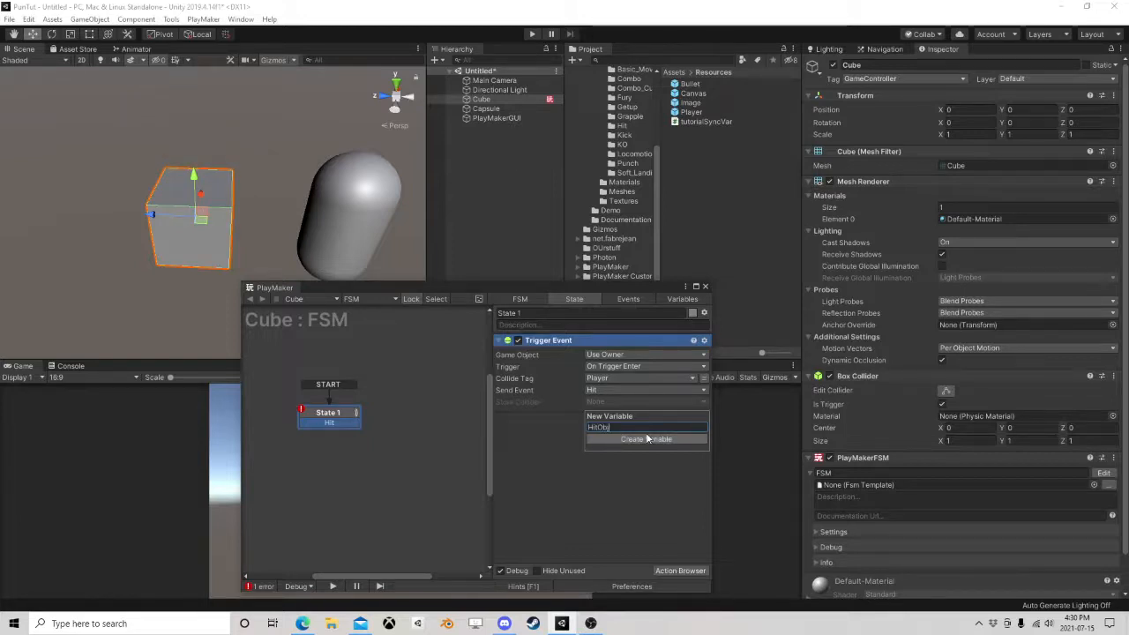
left_click(646, 438)
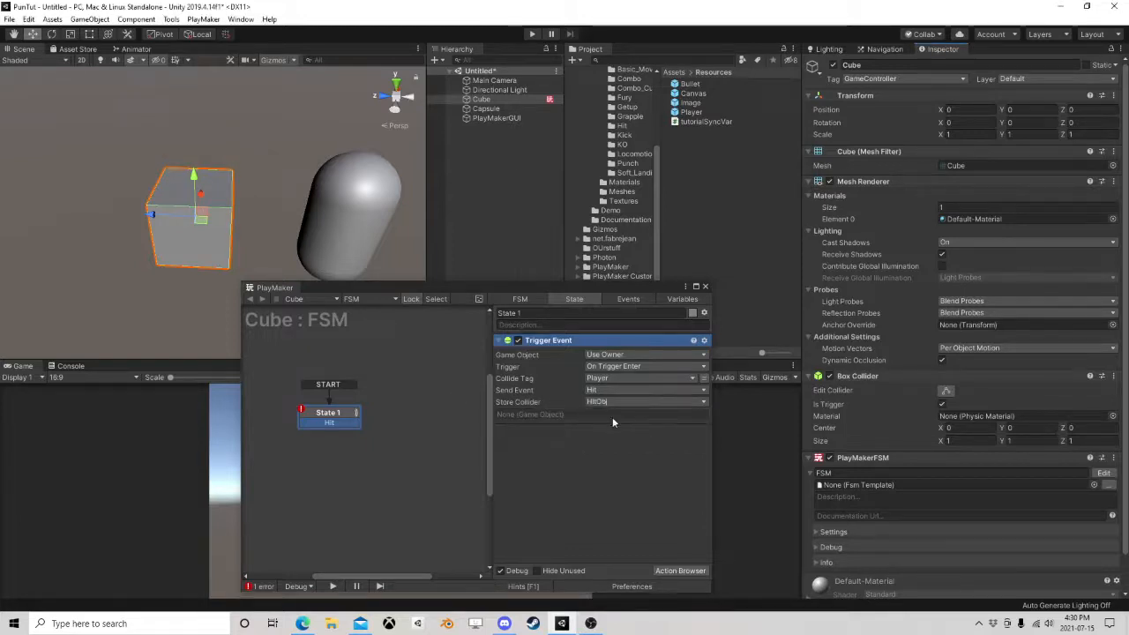
left_click_drag(348, 423, 431, 414)
Test the trigger in play mode by moving the Capsule into the Cube, inspect both FSM states, and stop playing.
left_click(531, 34)
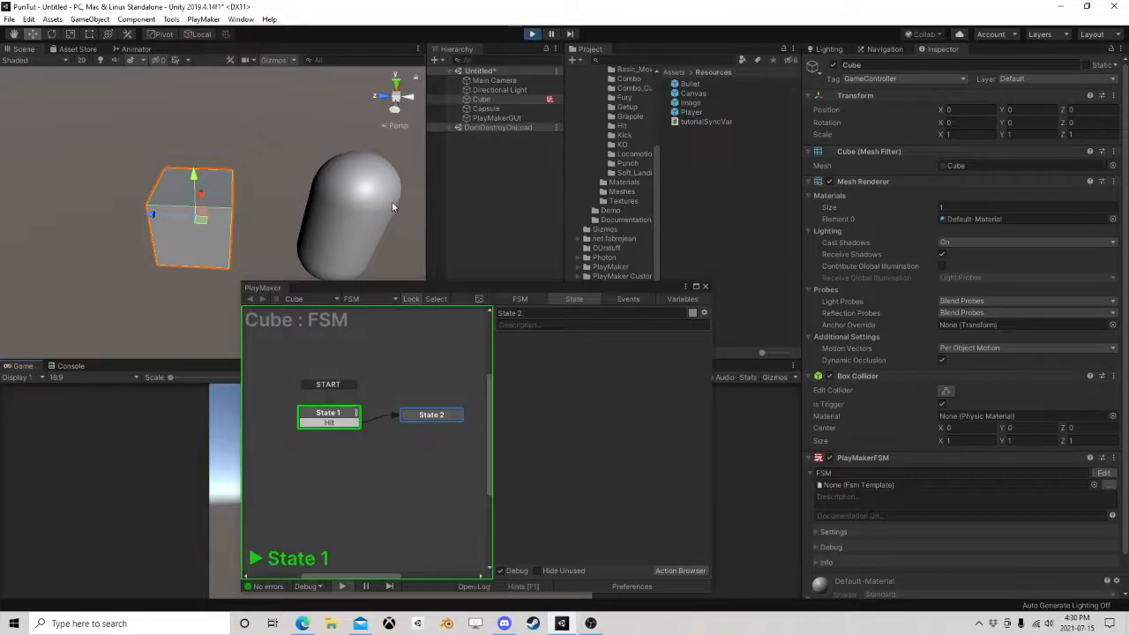
left_click(349, 210)
left_click_drag(300, 222, 209, 223)
left_click(329, 415)
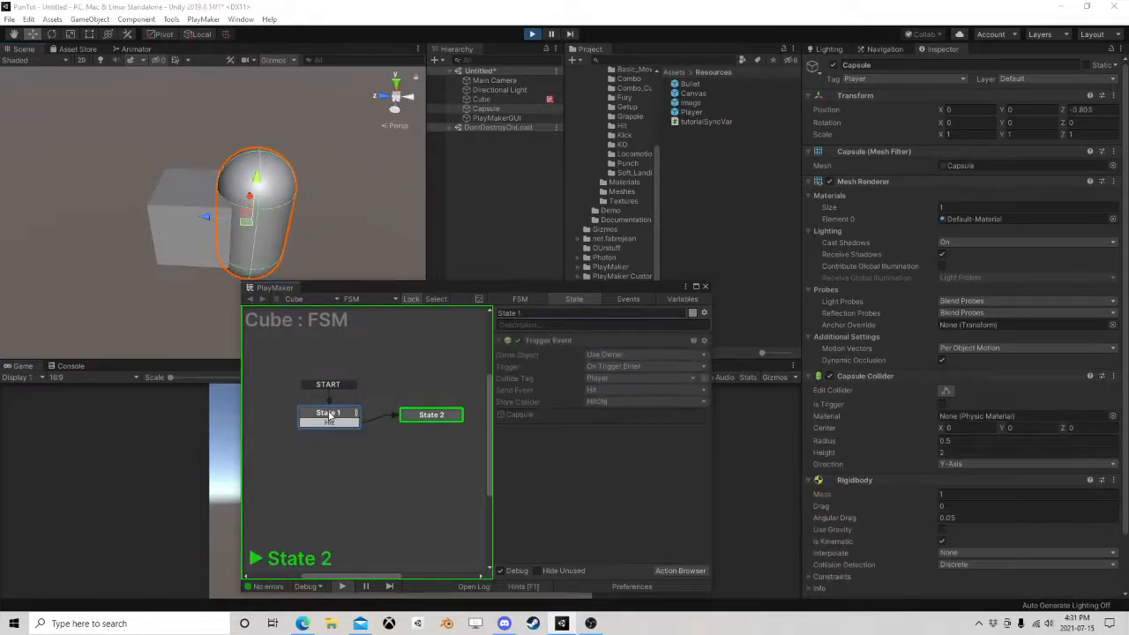
left_click(435, 415)
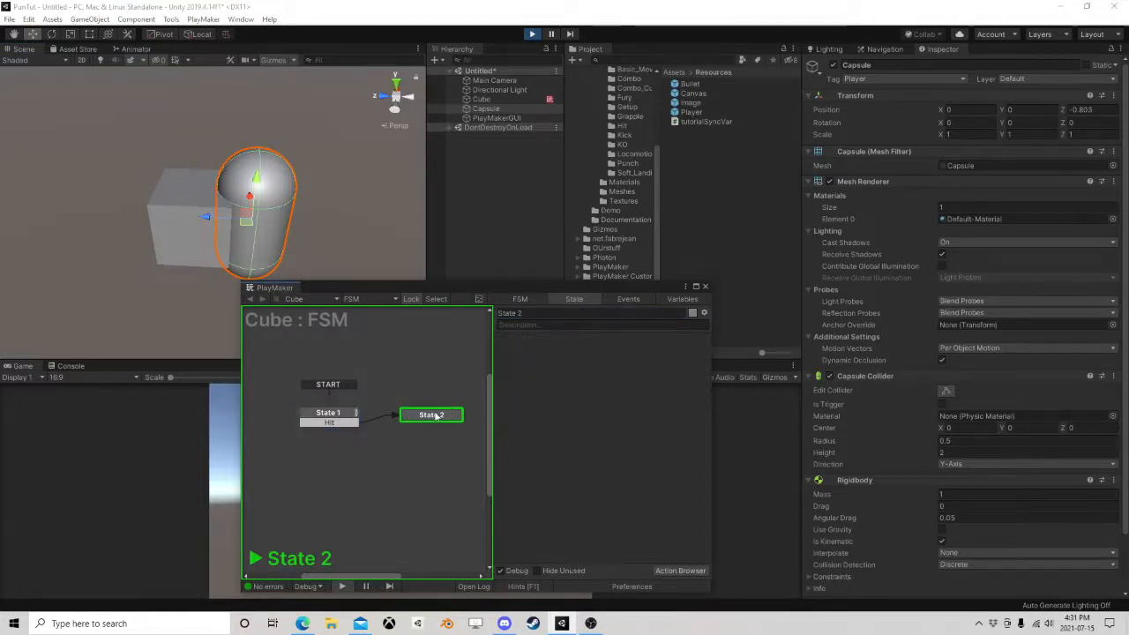
left_click(533, 34)
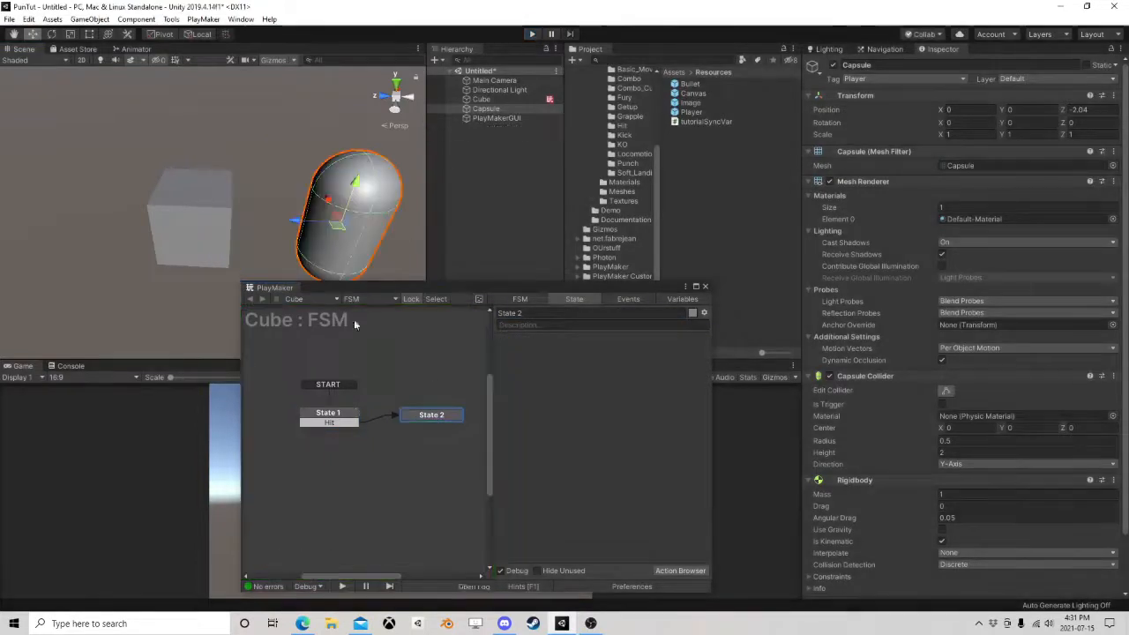
Replace the empty second state in the Cube's FSM with a copy of State 1 and connect State 1's Hit transition to it.
left_click(223, 230)
key("Delete")
left_click(329, 413)
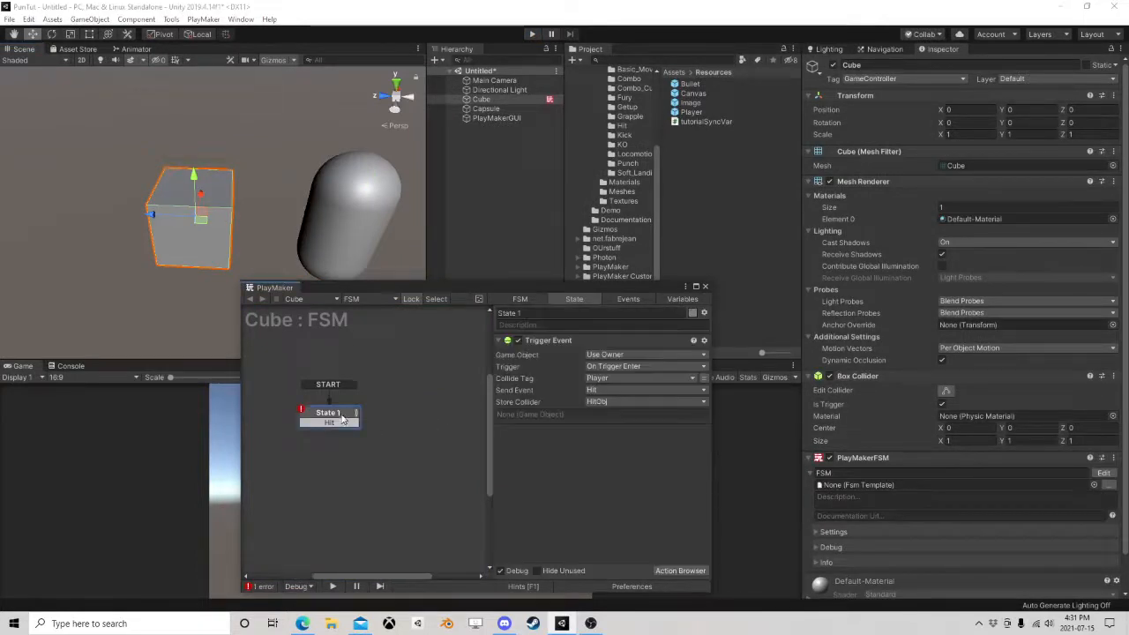
right_click(352, 415)
left_click(377, 480)
right_click(405, 409)
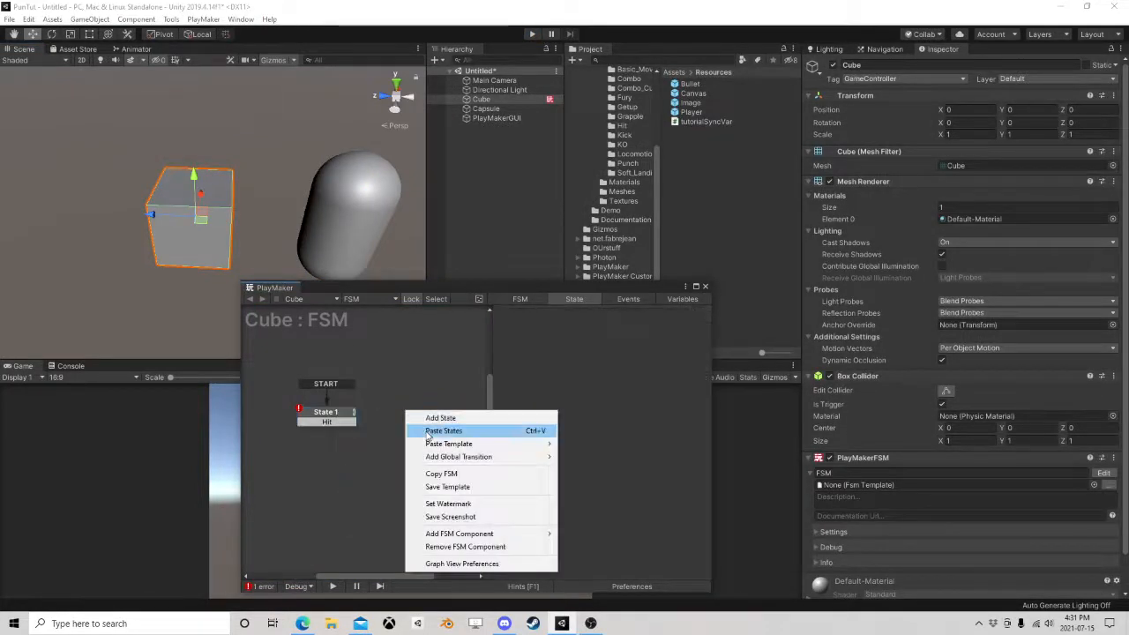
left_click(425, 432)
left_click_drag(343, 424, 426, 419)
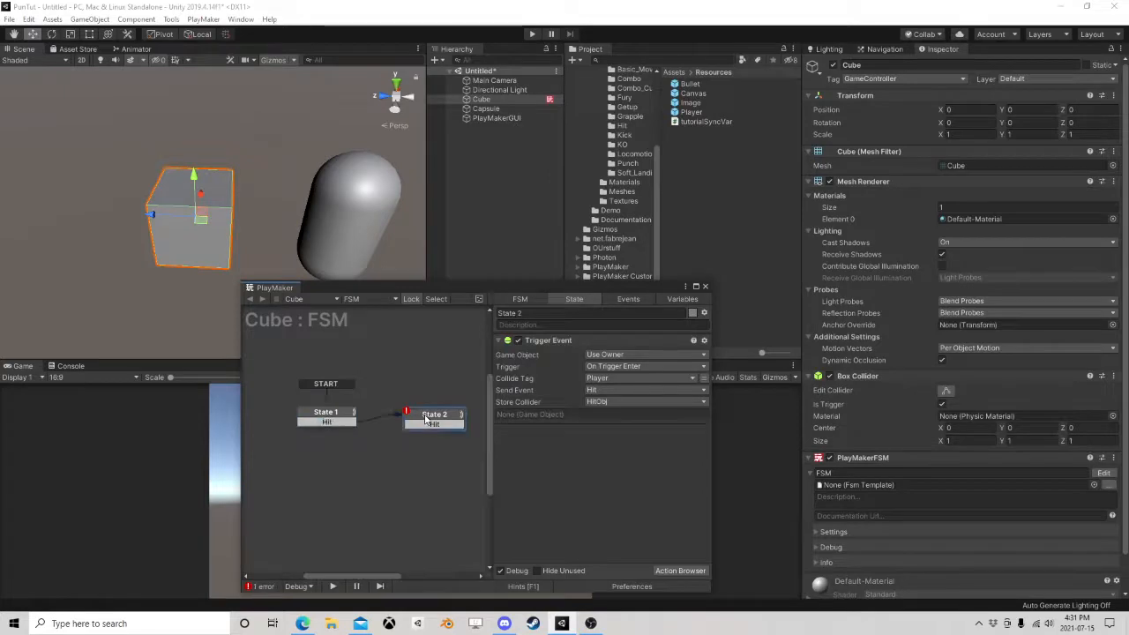
Set State 2's Trigger Event to On Trigger Exit and connect its Hit transition back to State 1.
left_click(625, 365)
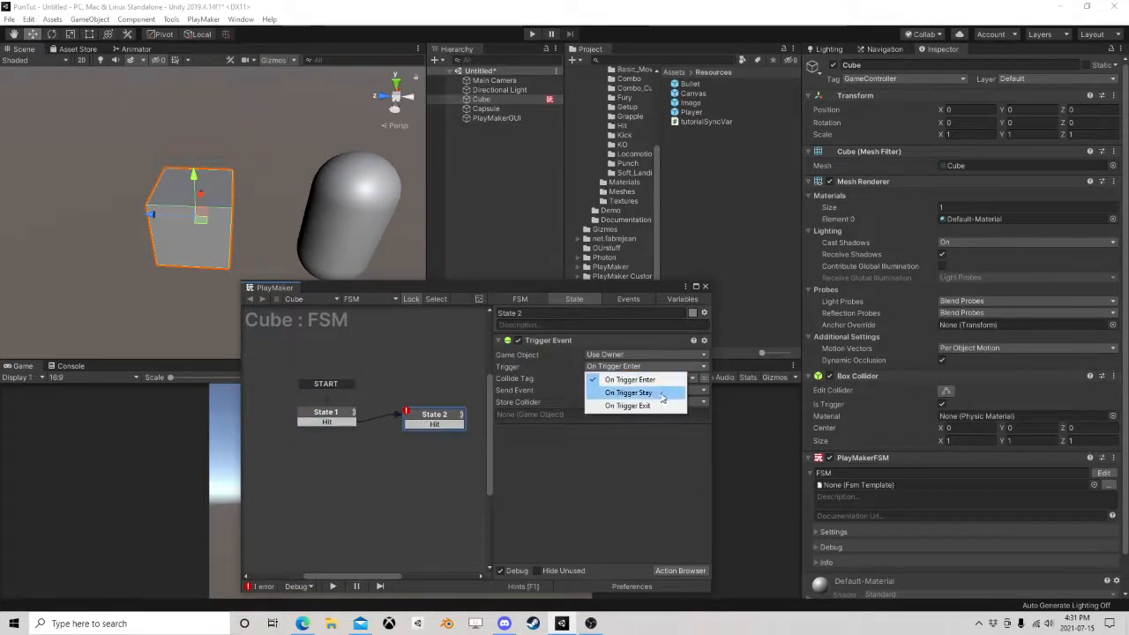
left_click(645, 405)
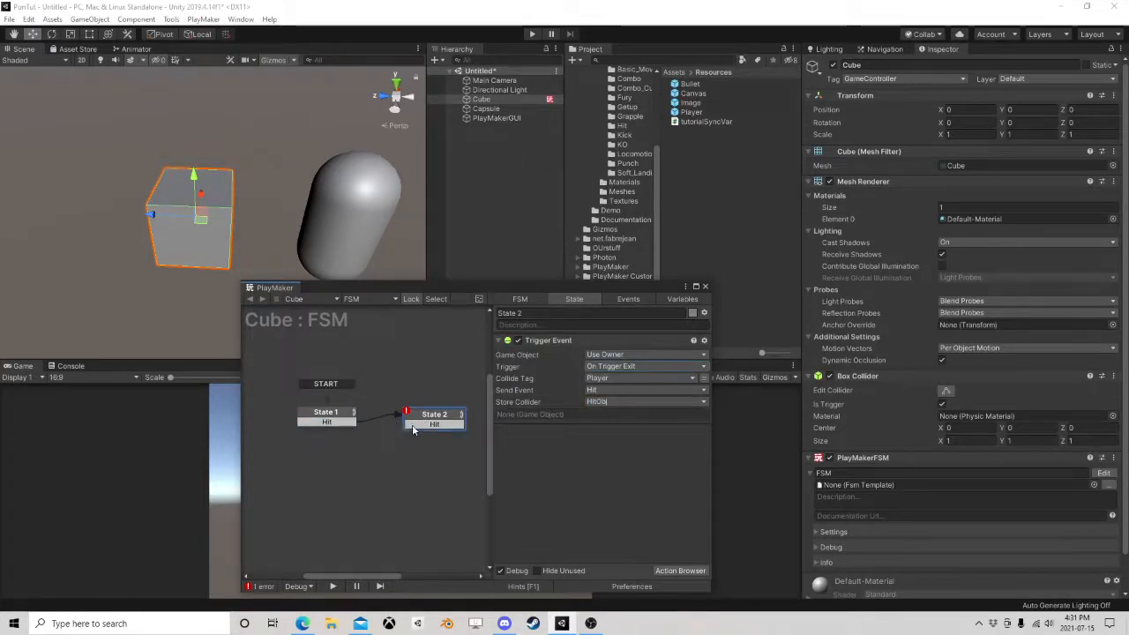
left_click_drag(413, 424, 438, 418)
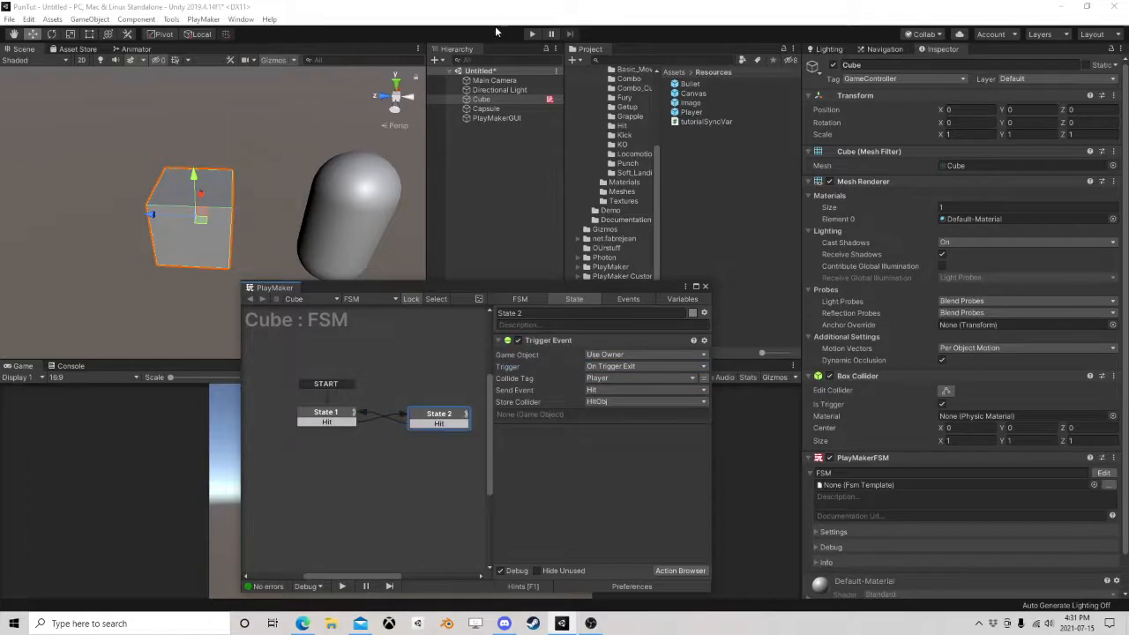
Test the enter and exit triggers in play mode by moving the Capsule into the Cube and back out, and stop playing.
left_click(531, 34)
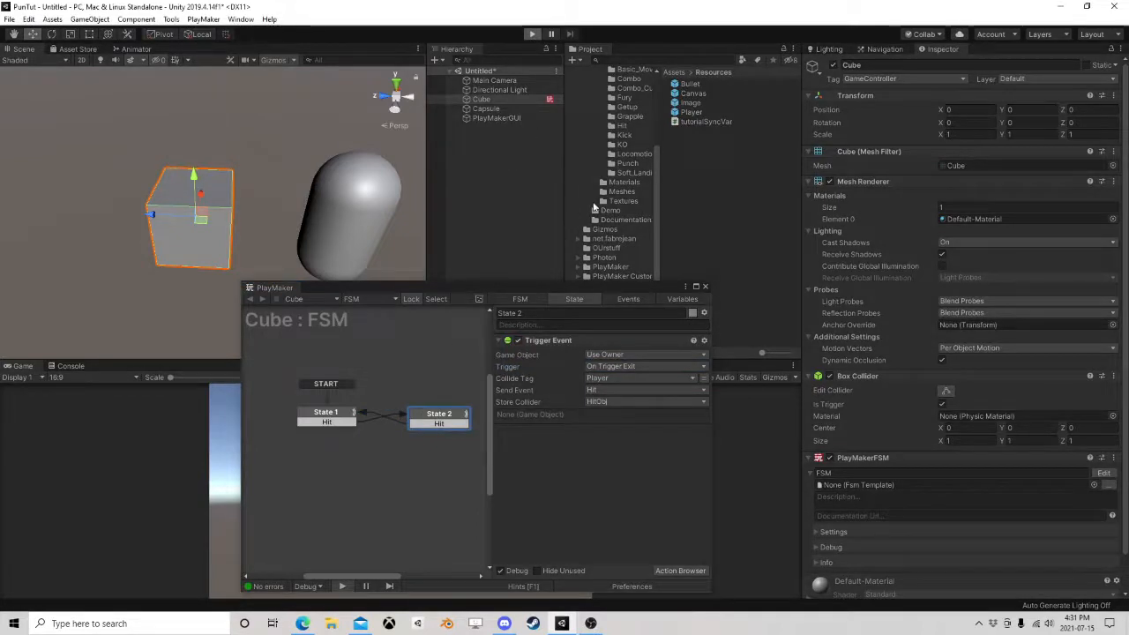
left_click(356, 220)
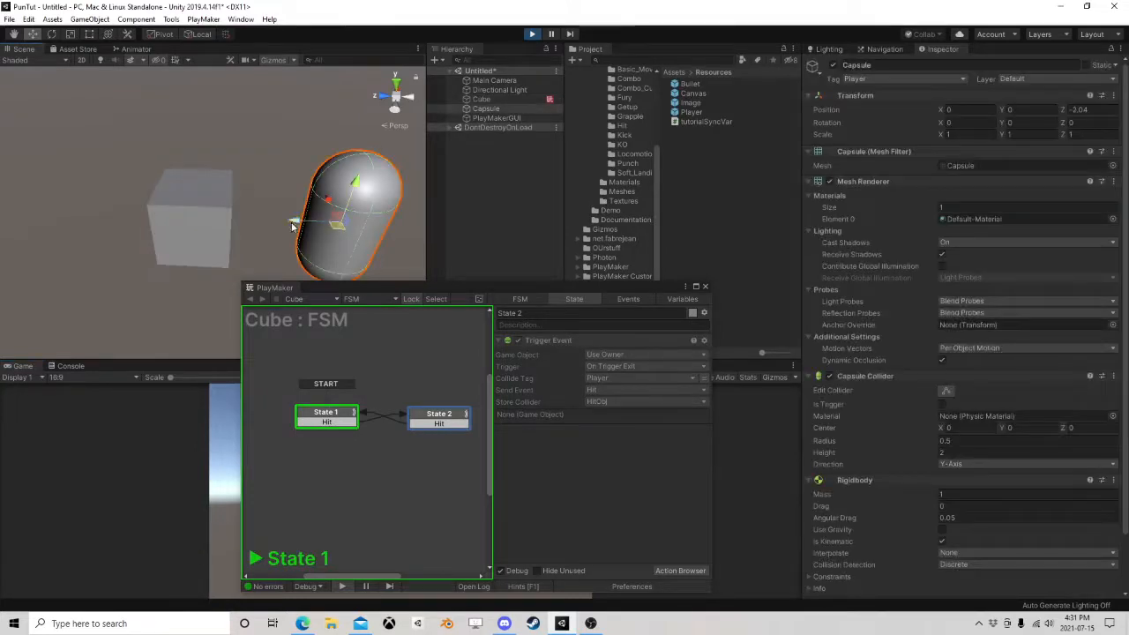
left_click_drag(291, 222, 199, 225)
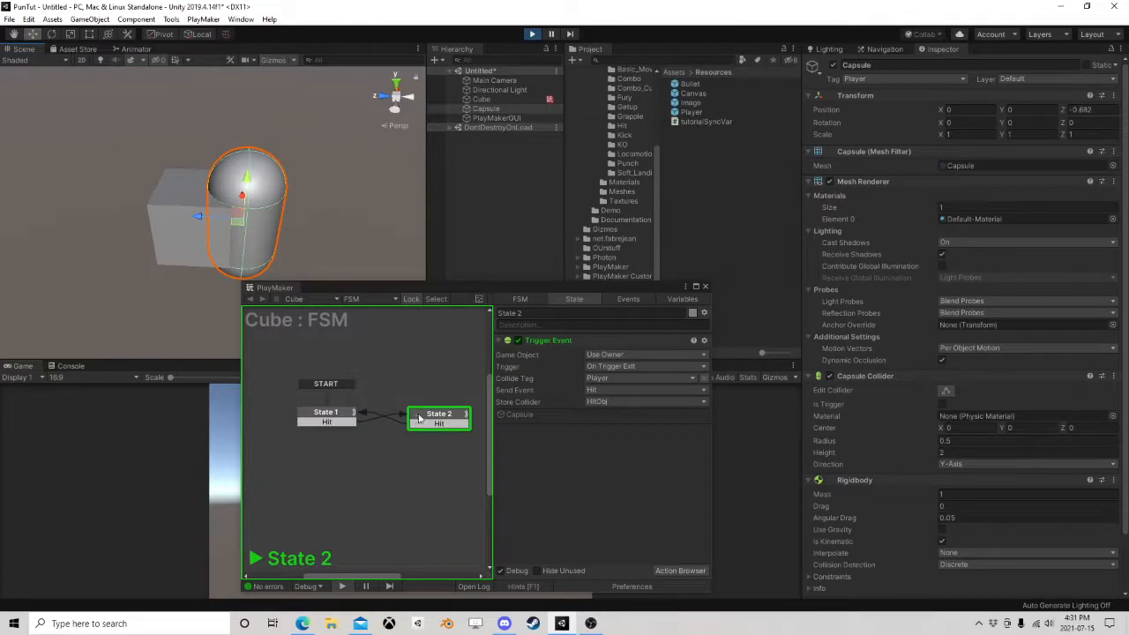
left_click_drag(199, 218, 269, 220)
left_click(532, 33)
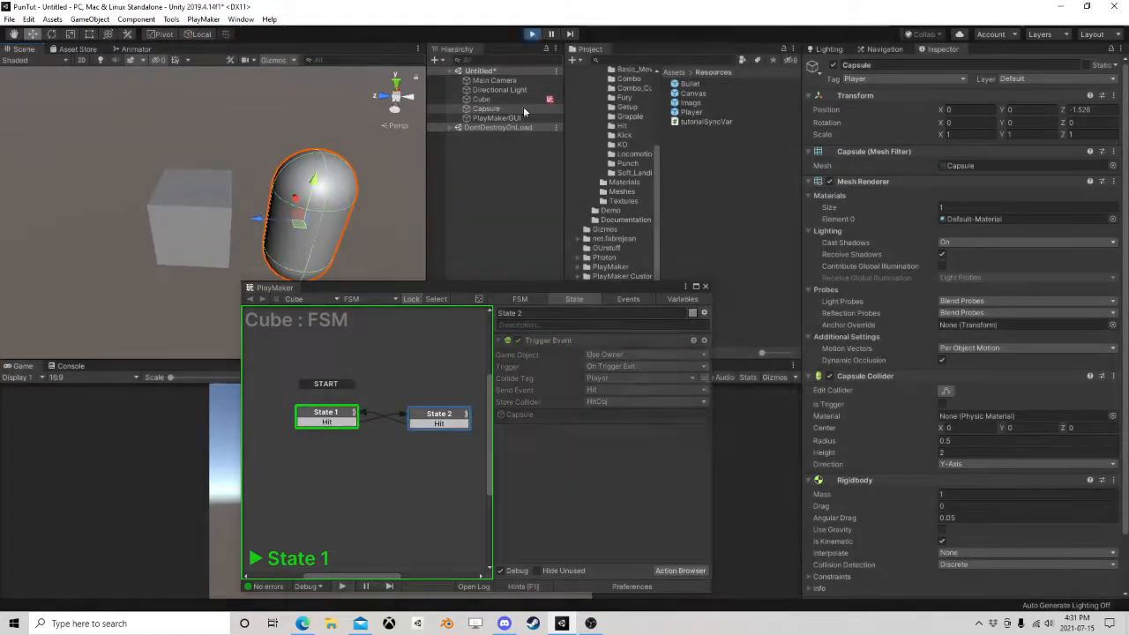
Set State 1's Trigger Event to On Trigger Stay and test it in play mode by moving the Capsule into the Cube.
left_click(621, 367)
left_click(645, 393)
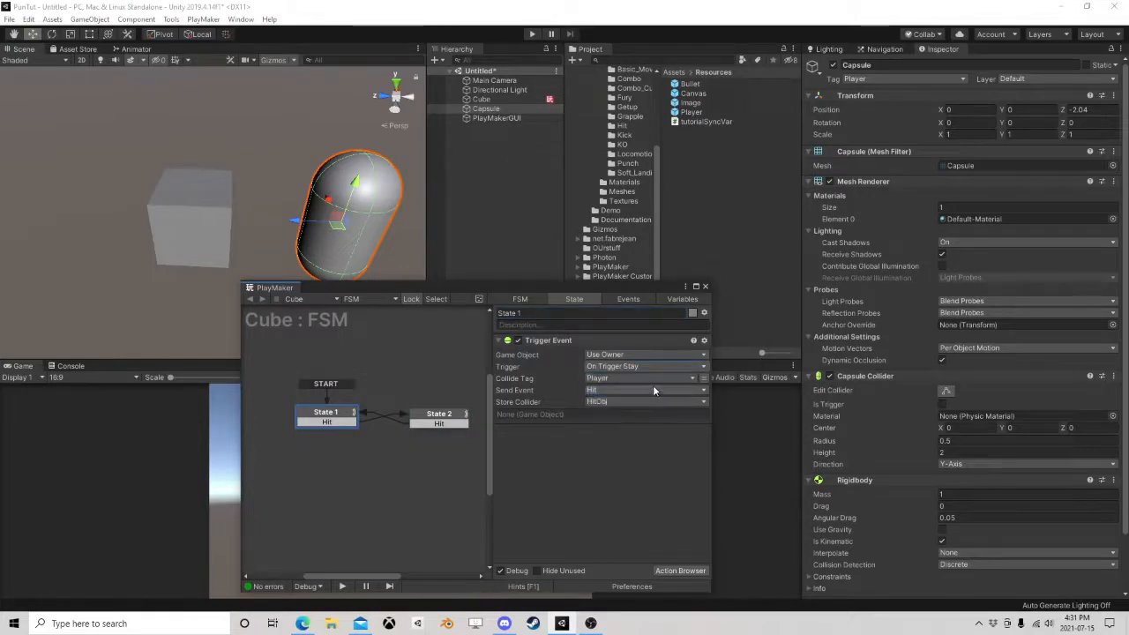
key("ctrl+p")
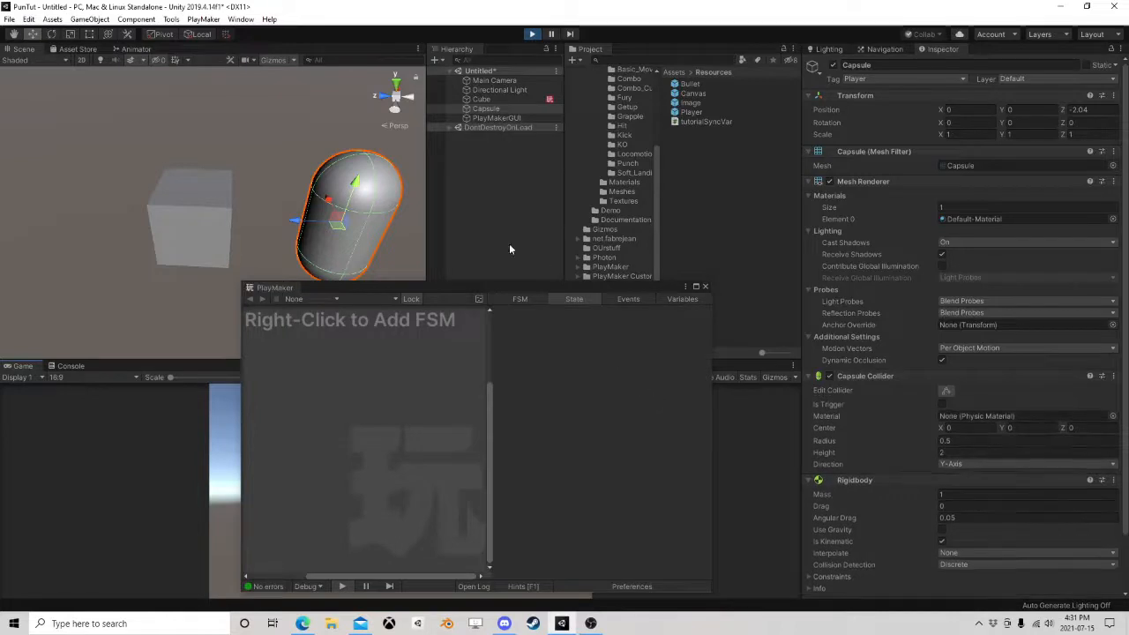
left_click(485, 100)
left_click(339, 229)
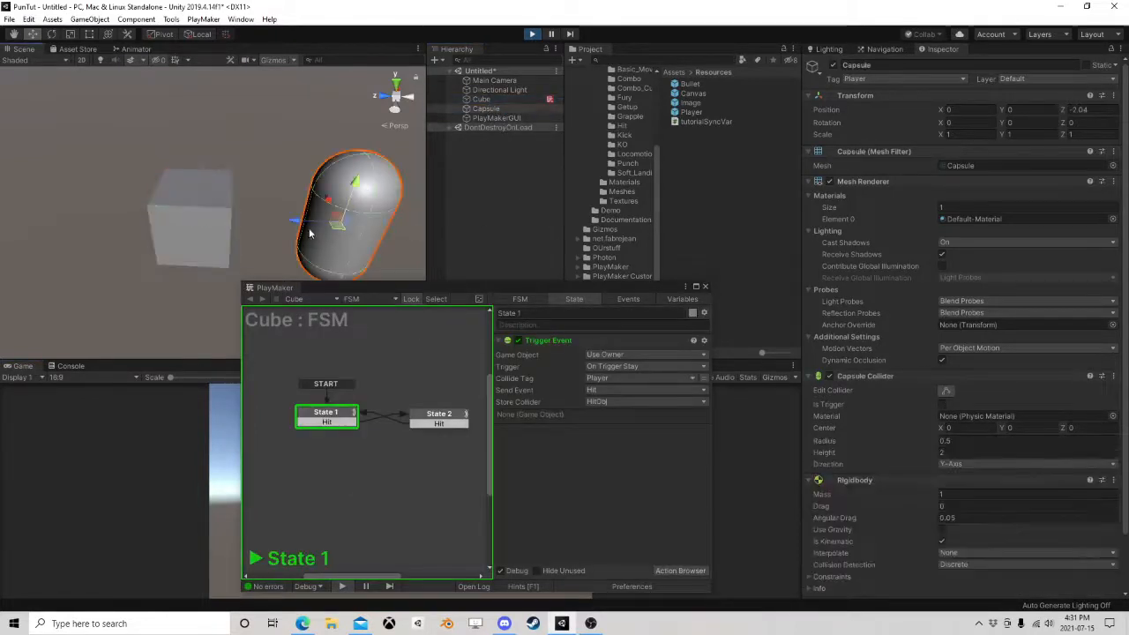
left_click_drag(310, 227, 183, 226)
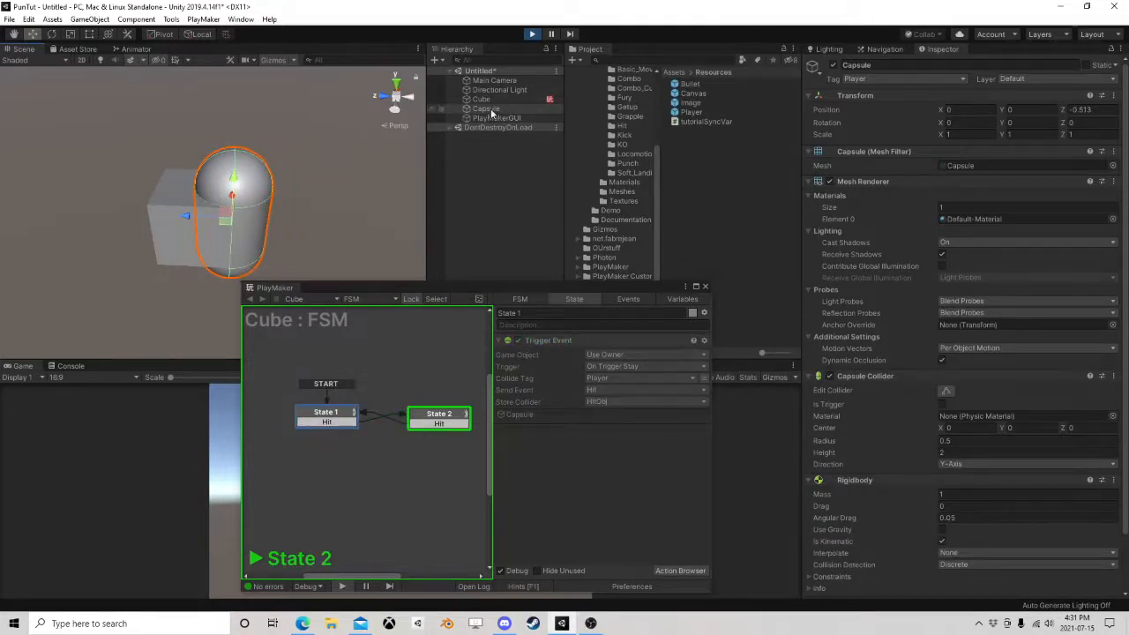
Disable and re-enable the Cube's PlayMakerFSM component in play mode to retest On Trigger Stay with the Capsule inside.
left_click(443, 100)
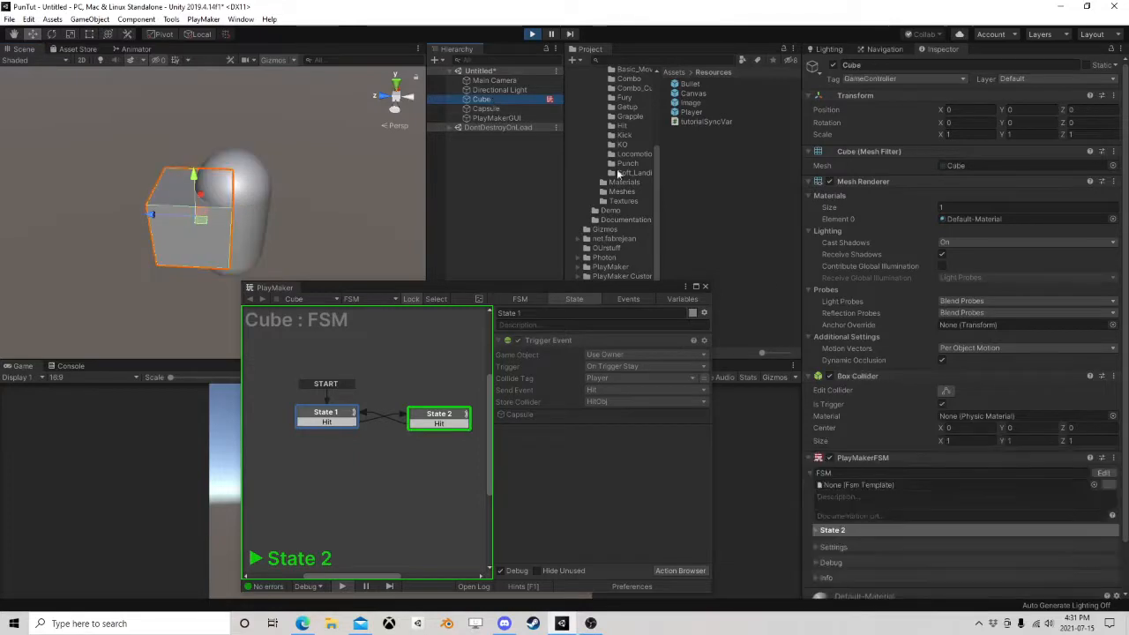
left_click(830, 459)
left_click(830, 458)
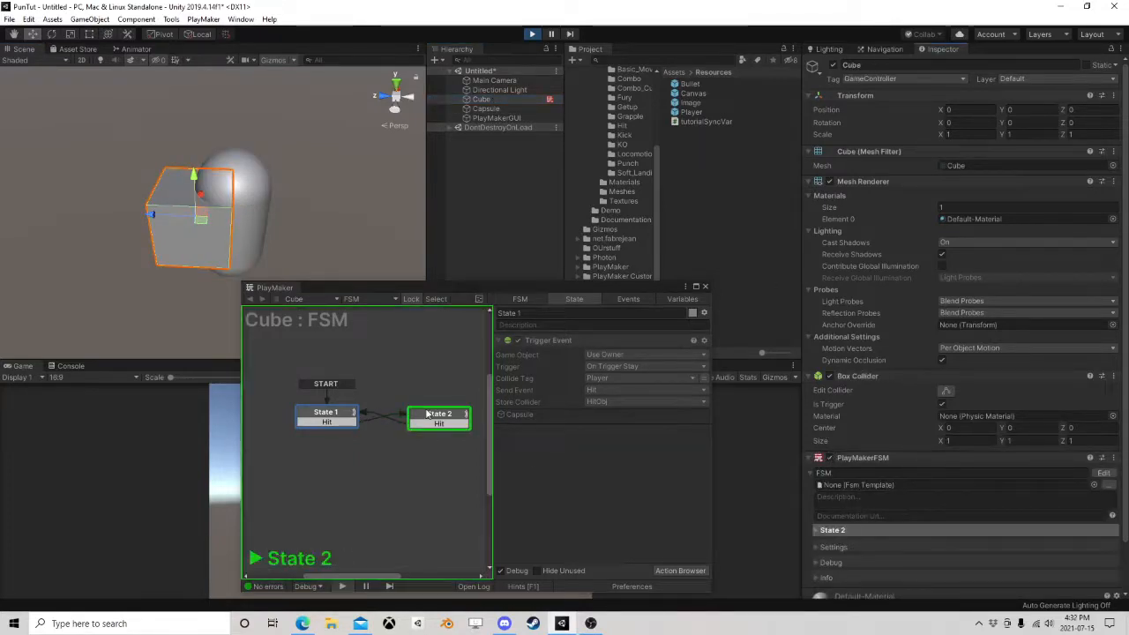
left_click(256, 190)
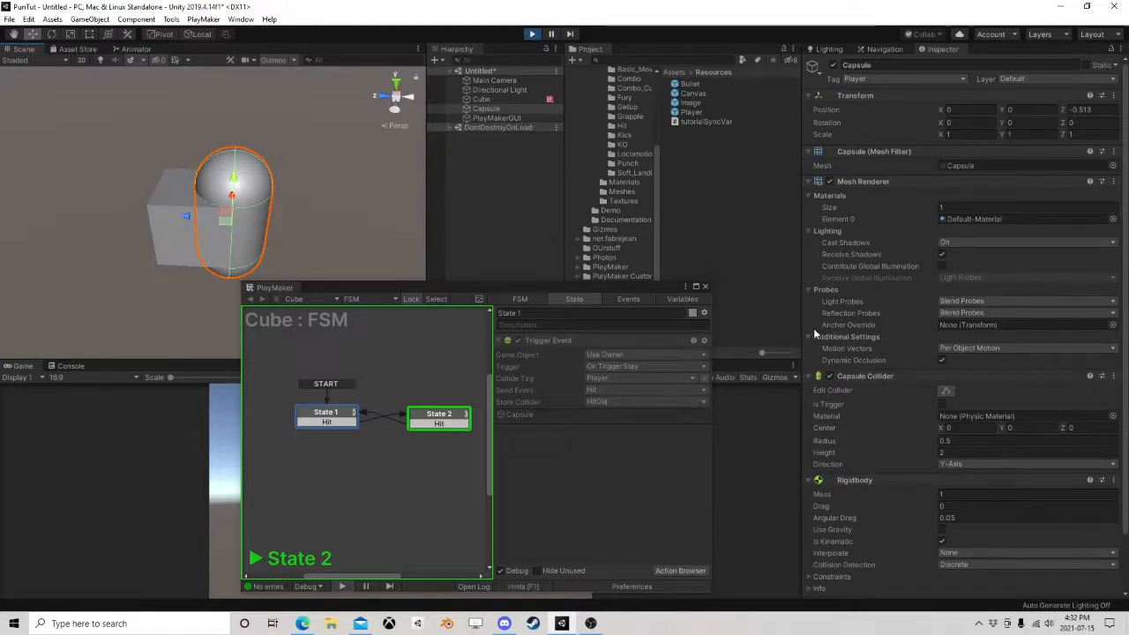
Try On Trigger Enter as State 1's trigger during play mode, moving the Capsule out of the Cube, and stop playing.
left_click(325, 414)
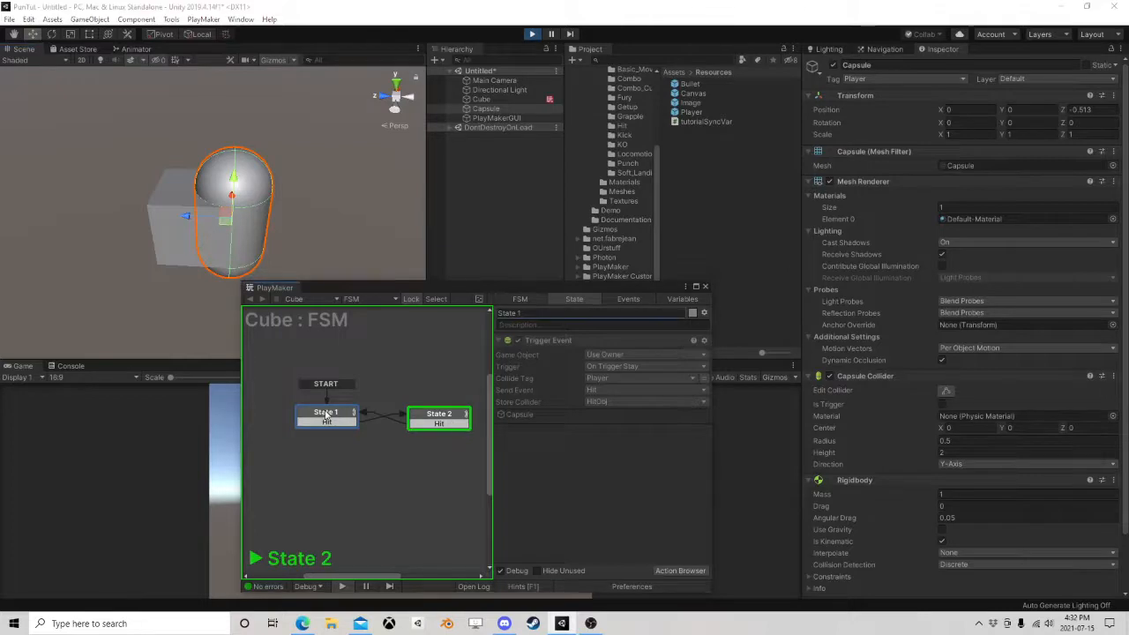
left_click(618, 366)
left_click(659, 378)
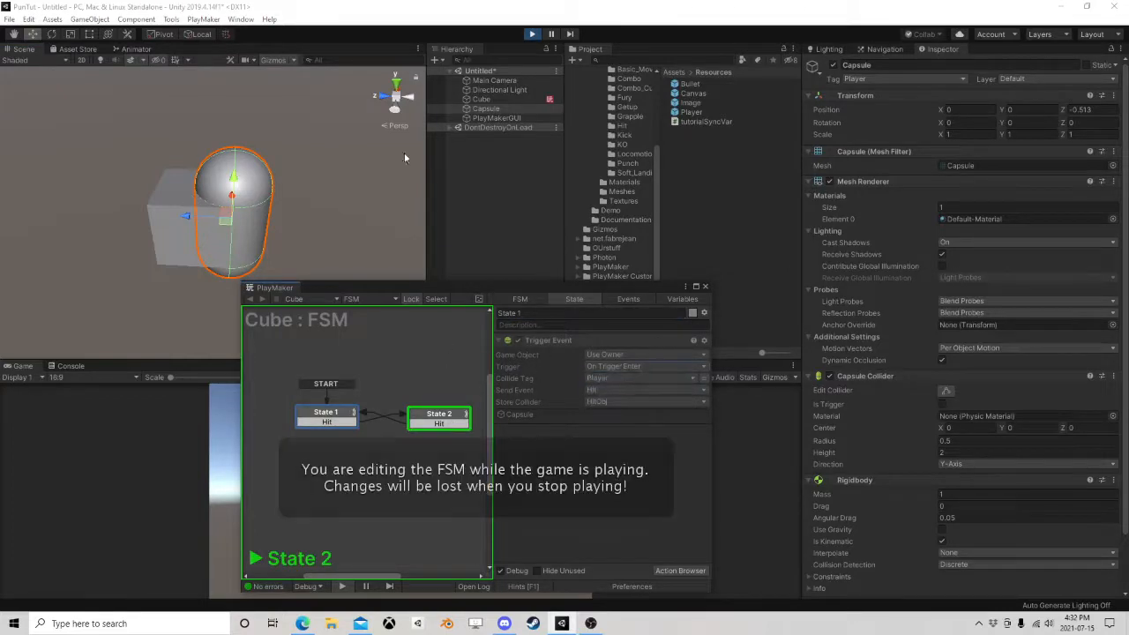
left_click(483, 99)
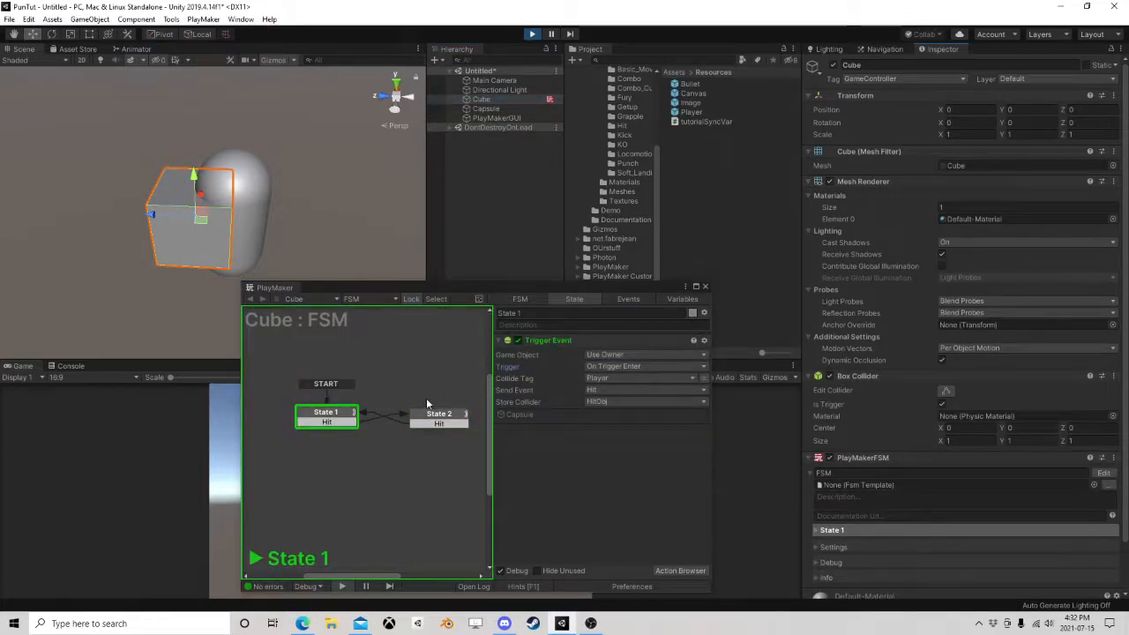
left_click(244, 205)
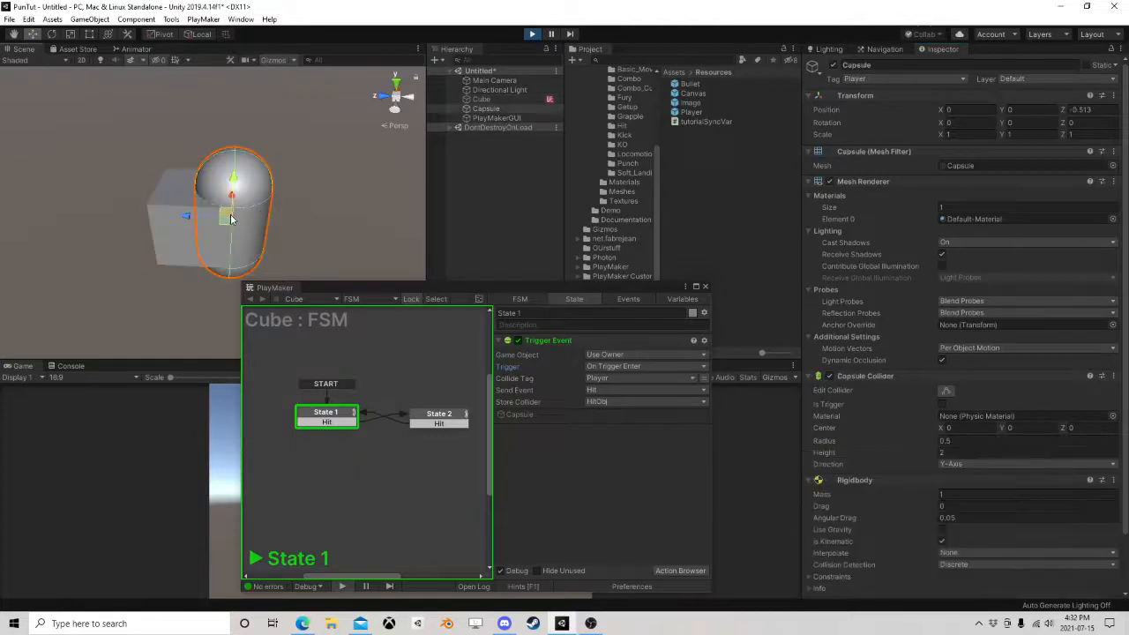
left_click_drag(187, 218, 275, 224)
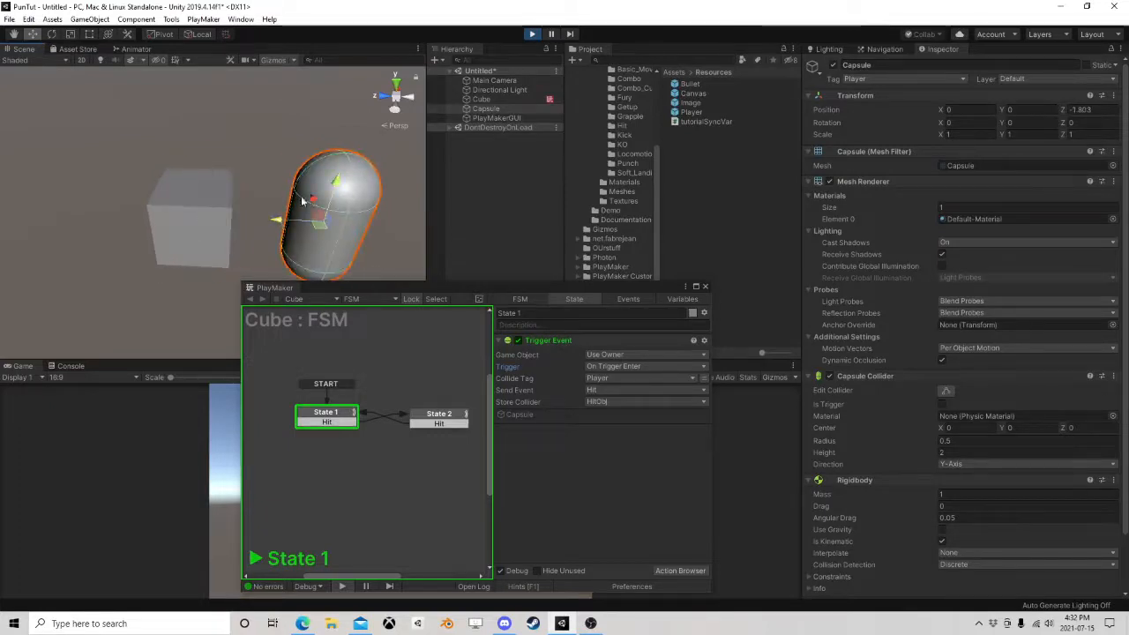
left_click(532, 34)
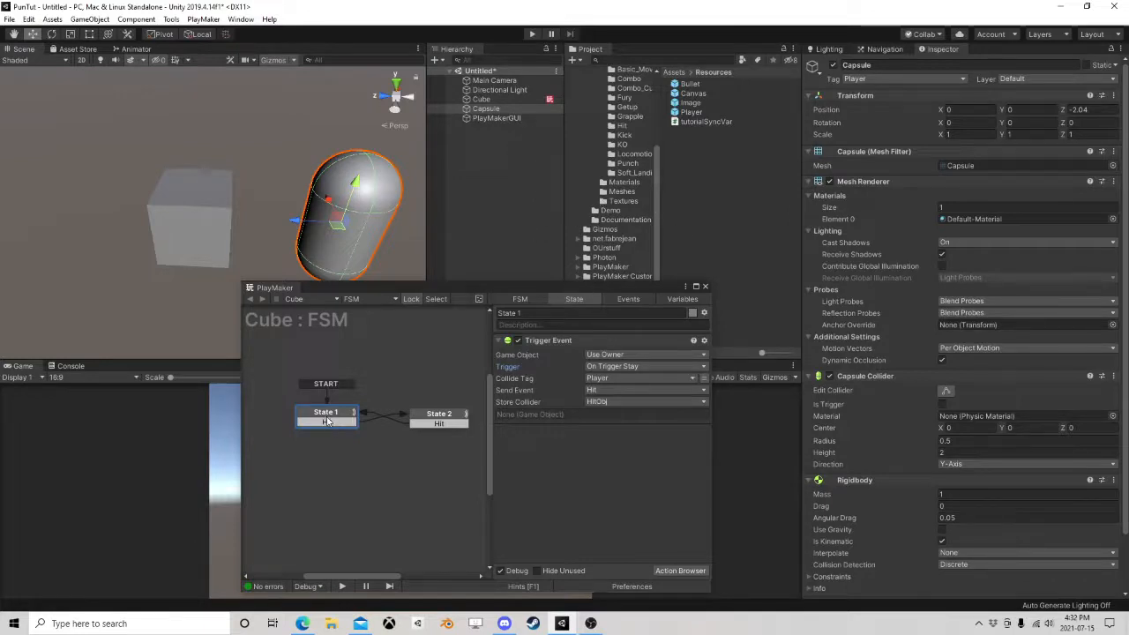
Delete State 1's Trigger Event action and add a global TRIGGER ENTER transition to State 2.
left_click(549, 342)
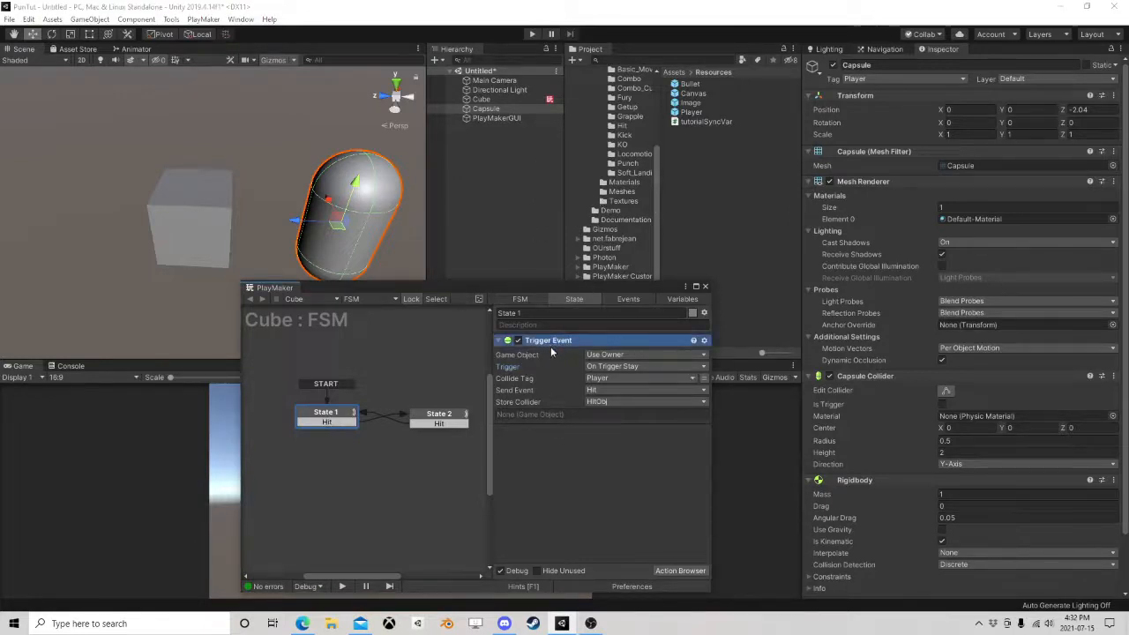
key("Delete")
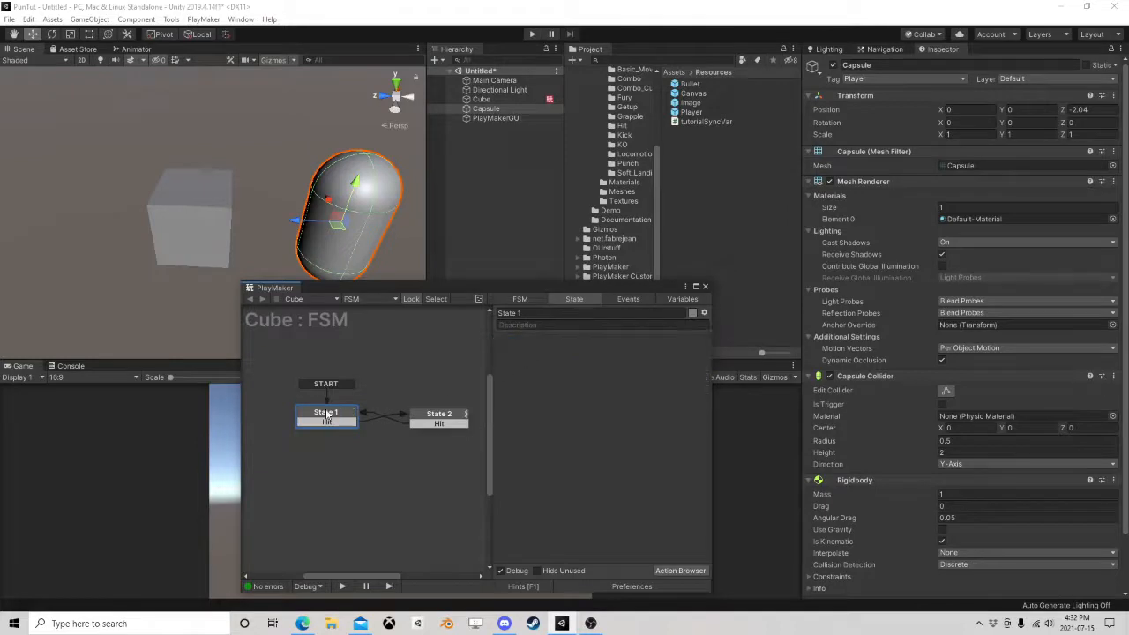
left_click(419, 415)
right_click(430, 415)
mouse_move(494, 435)
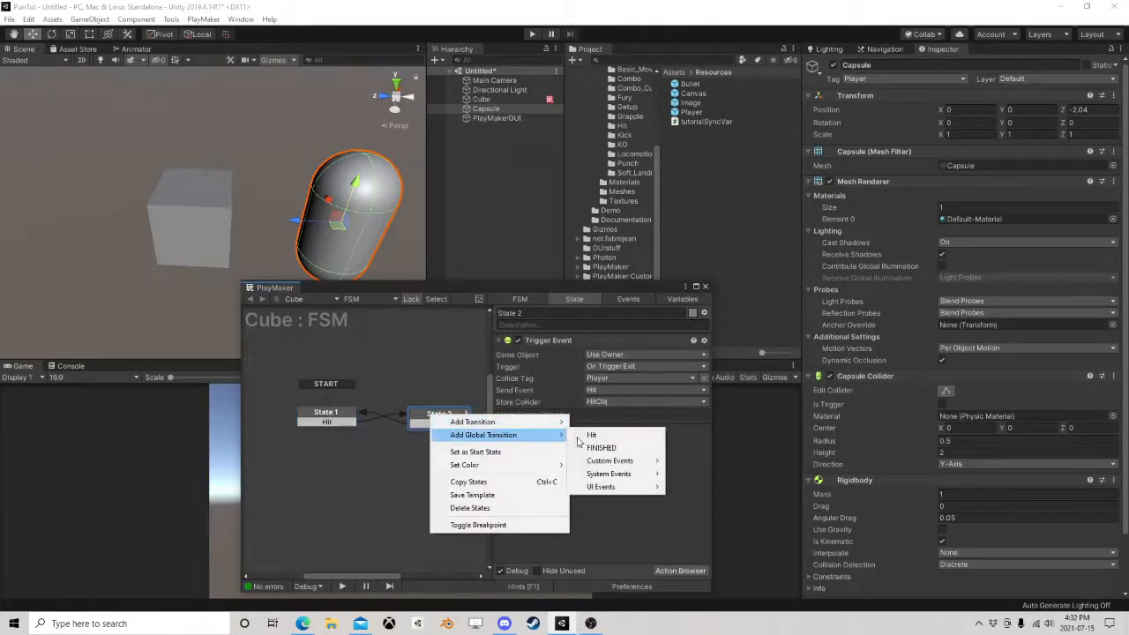
mouse_move(622, 475)
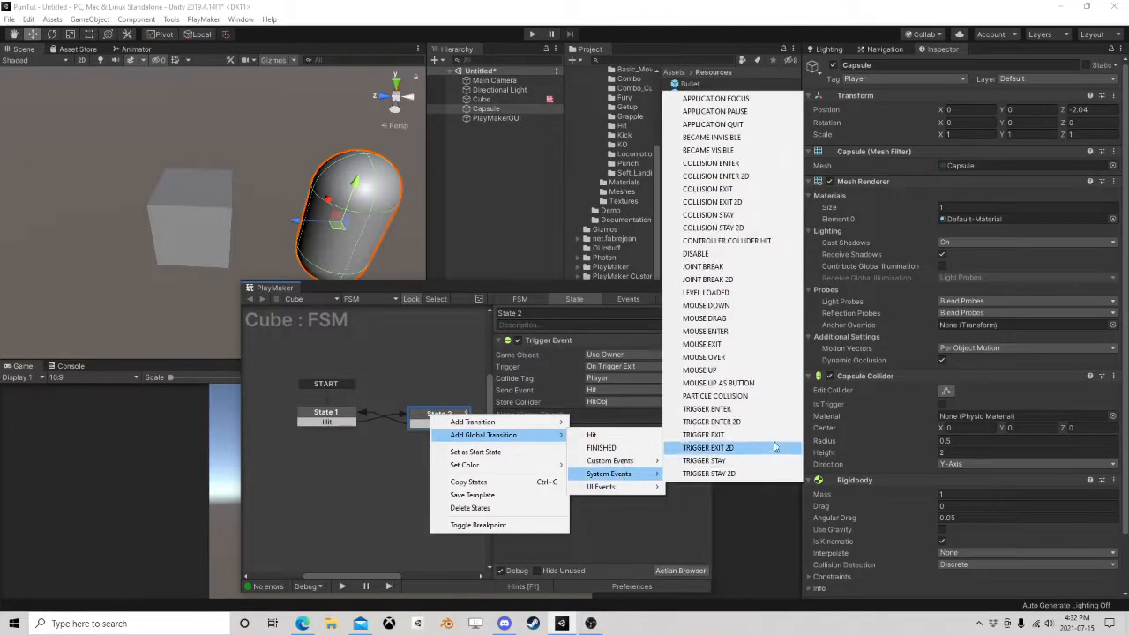
left_click(707, 409)
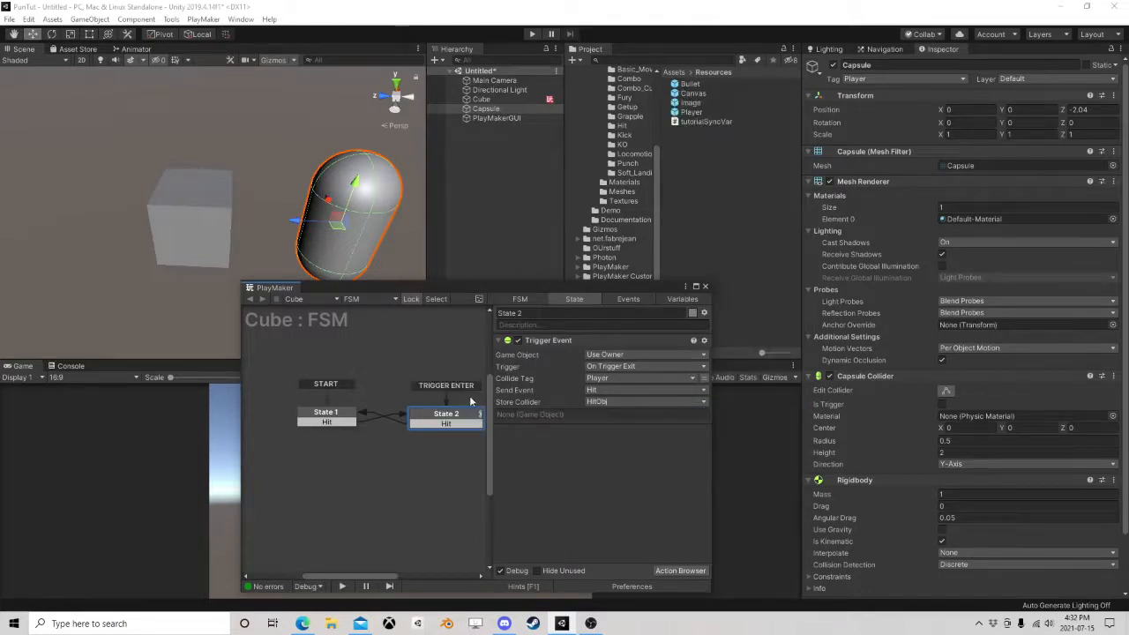
Test the global transition in play mode by moving the Capsule into the Cube, check both states' actions, and stop playing.
left_click(534, 34)
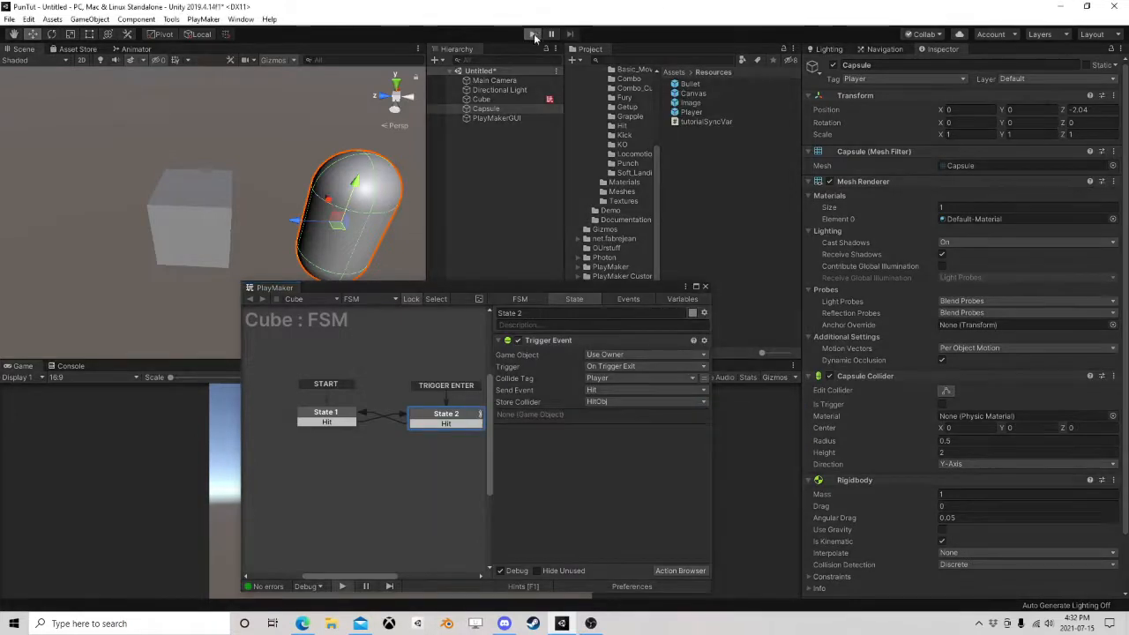
left_click(483, 99)
left_click(311, 224)
left_click_drag(308, 224, 196, 218)
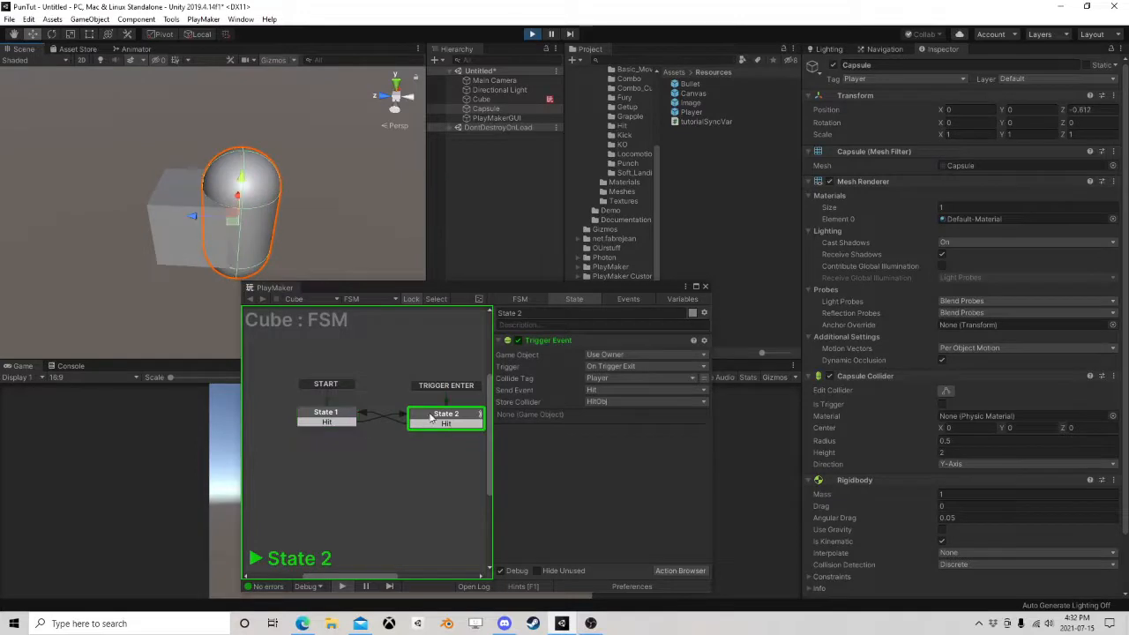
left_click(325, 416)
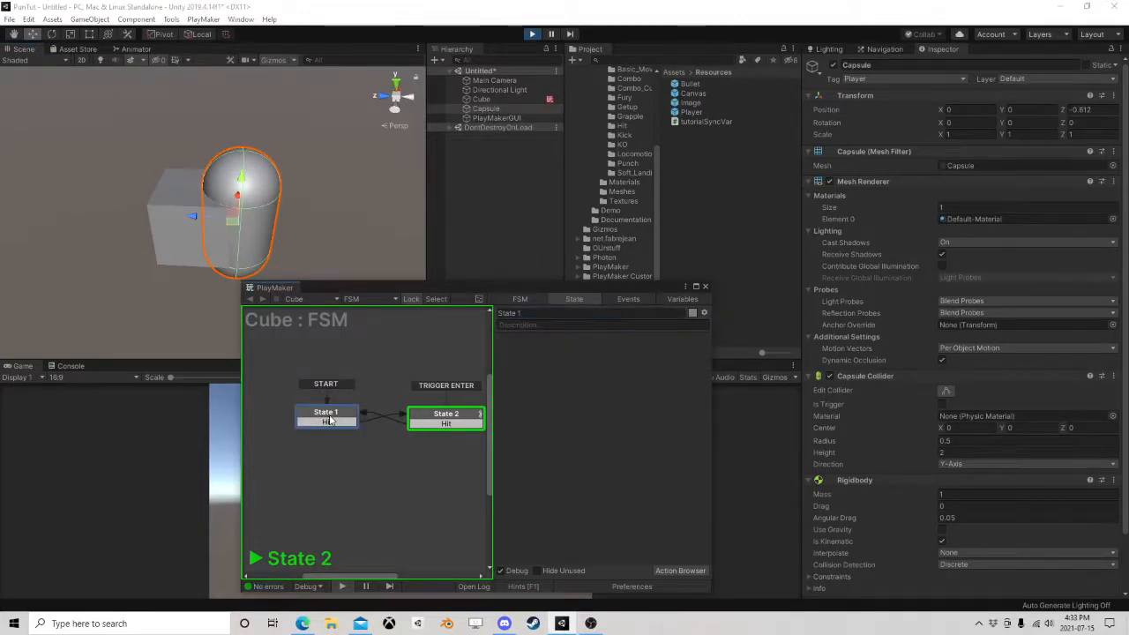
left_click(437, 416)
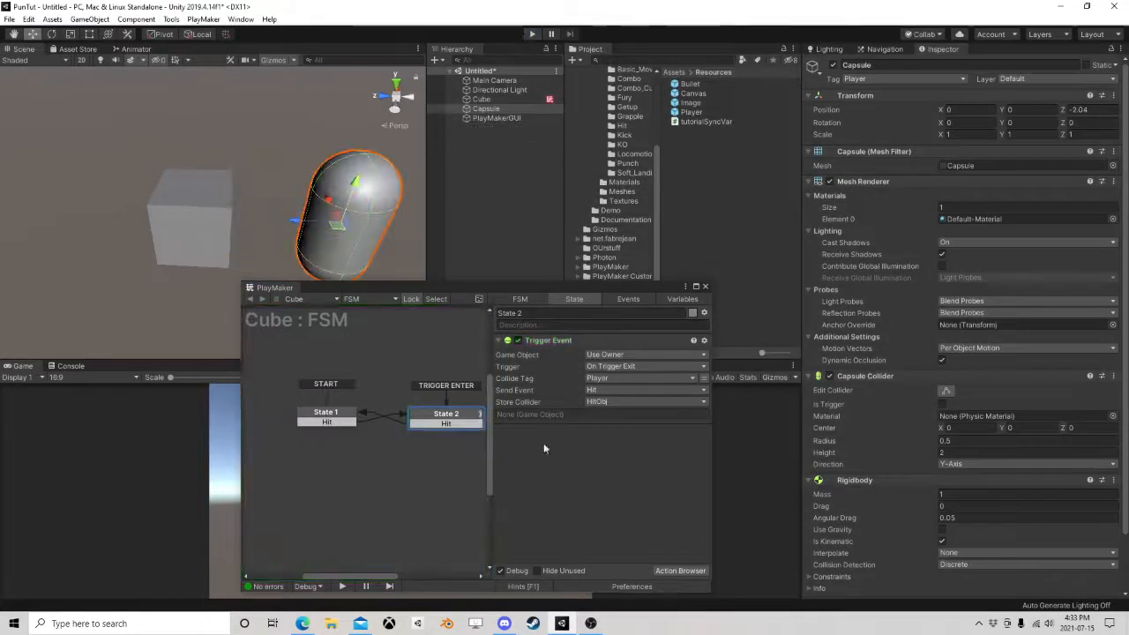
Add a Get Trigger Info action above State 2's Trigger Event and store its Game Object Hit in HitObj.
left_click(680, 571)
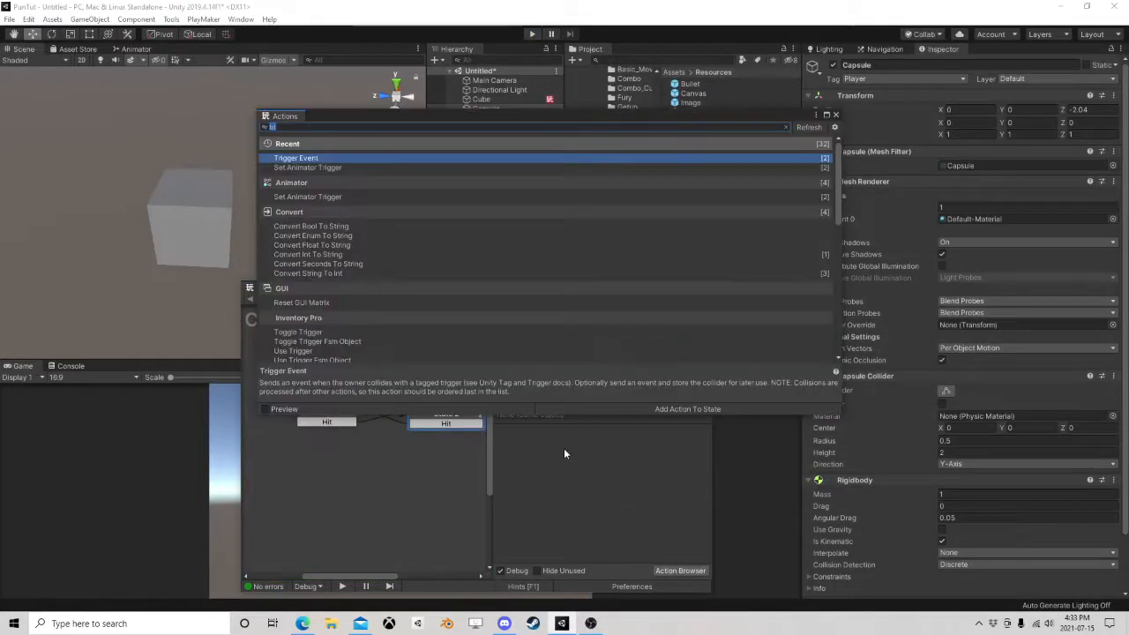
type("trigger")
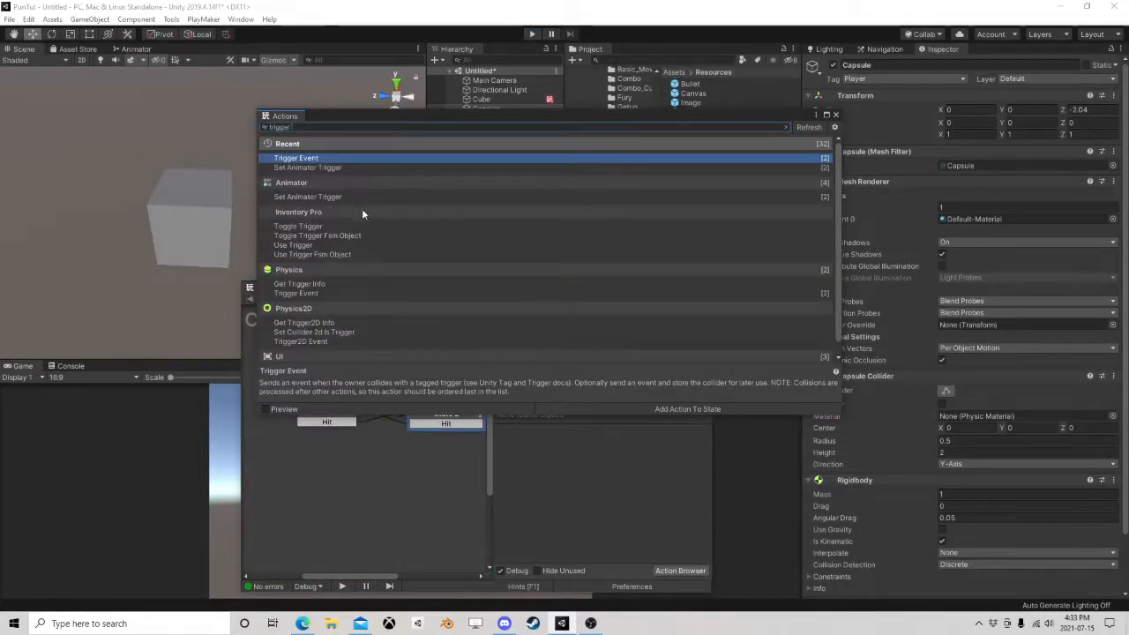
double_click(317, 285)
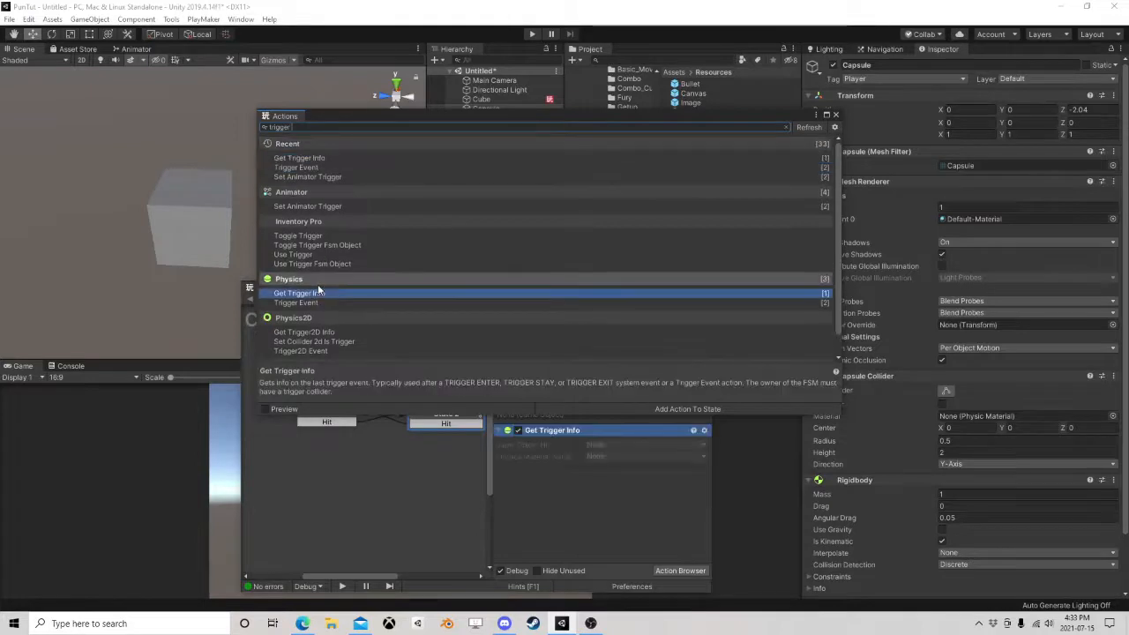
left_click_drag(551, 432, 556, 344)
left_click(599, 353)
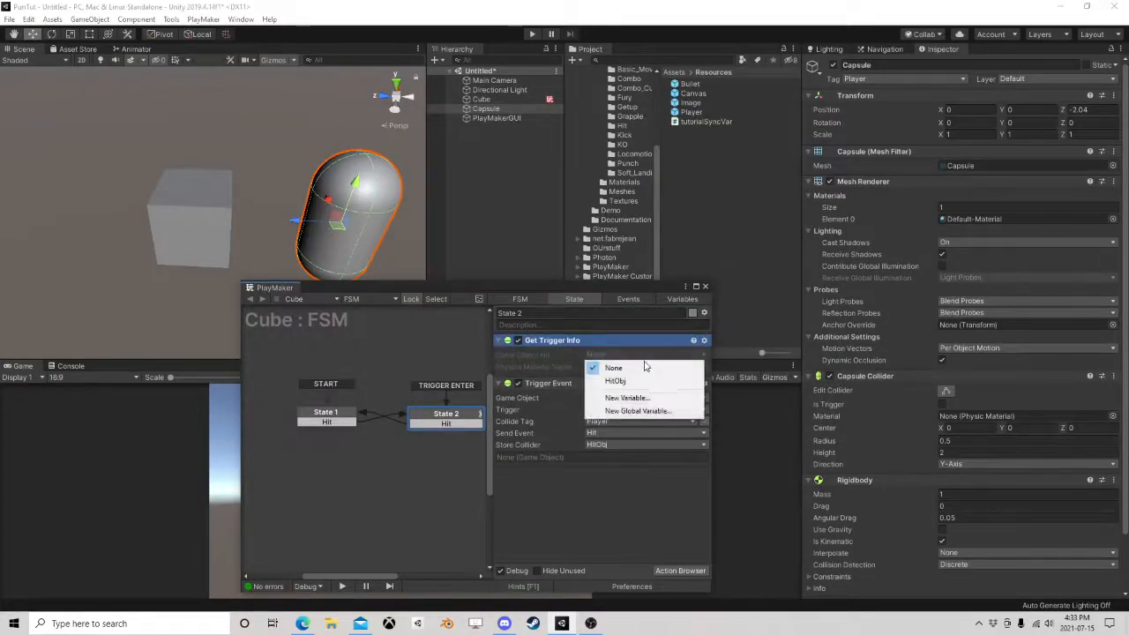
left_click(617, 380)
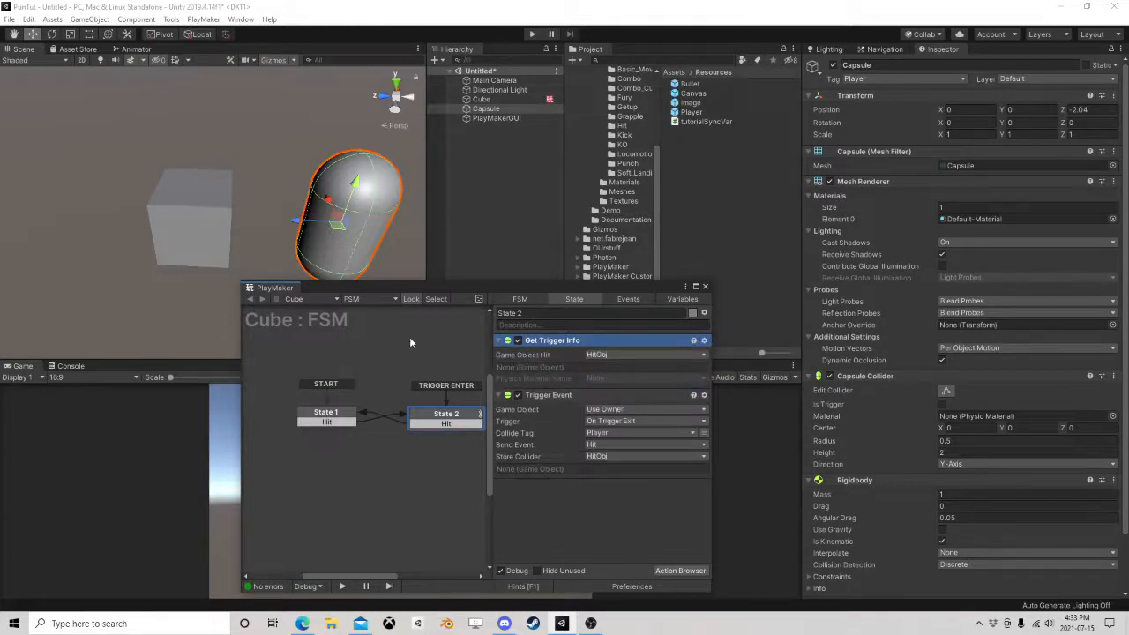
Delete State 1's Hit transition and move State 1 farther away from State 2.
right_click(348, 426)
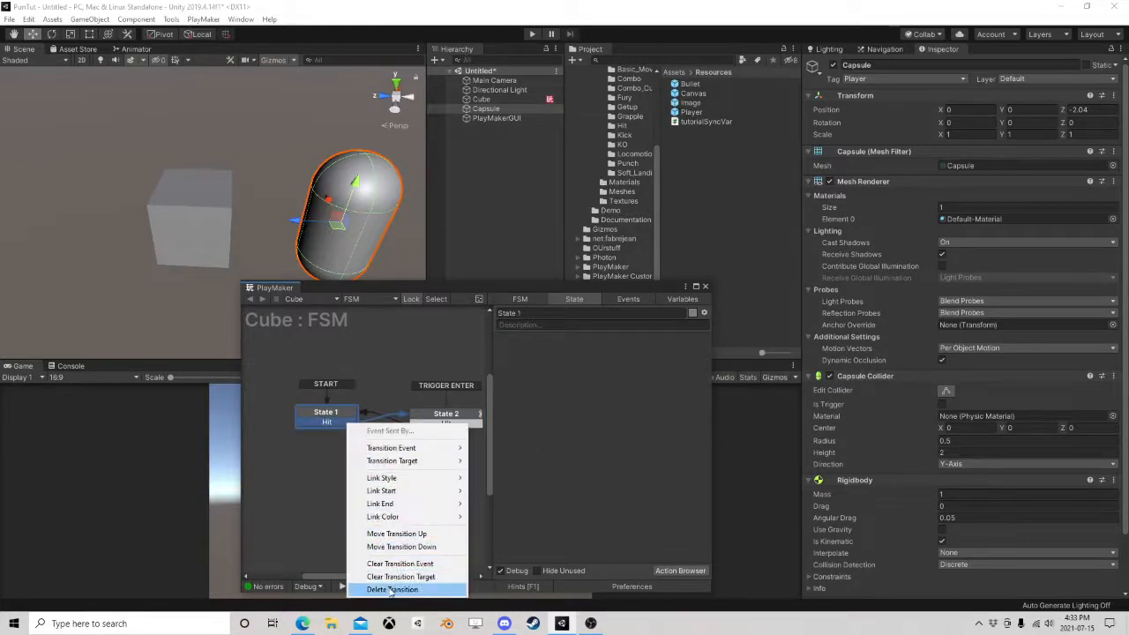
left_click(353, 590)
left_click_drag(323, 413, 283, 414)
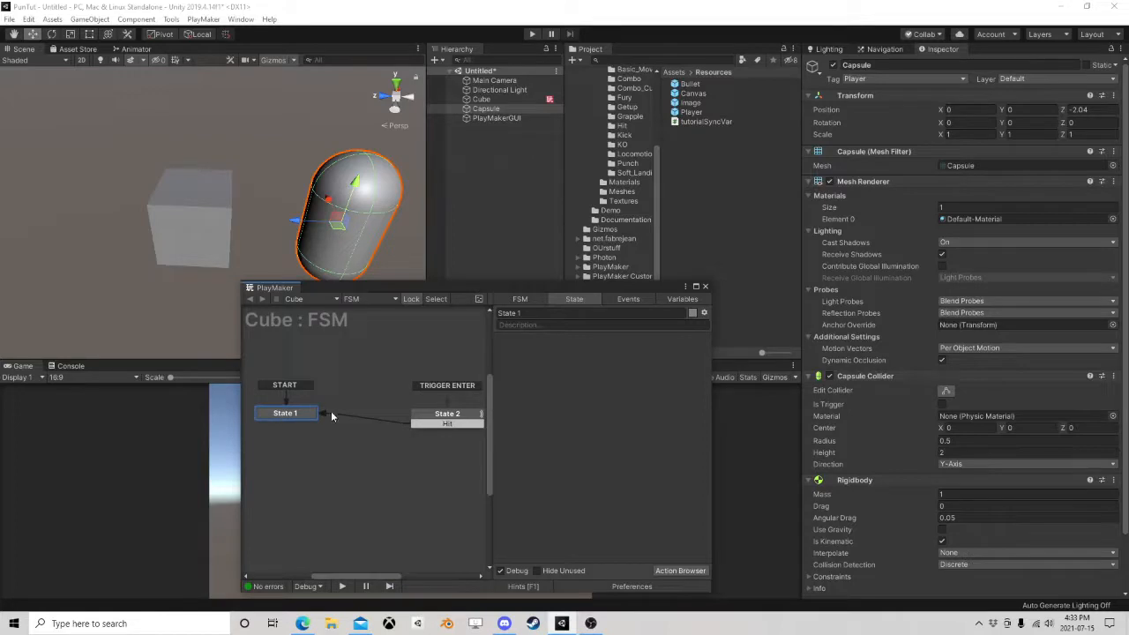
Move the Capsule into the Cube in play mode, check the object stored by State 2's Get Trigger Info, and stop playing.
left_click(537, 37)
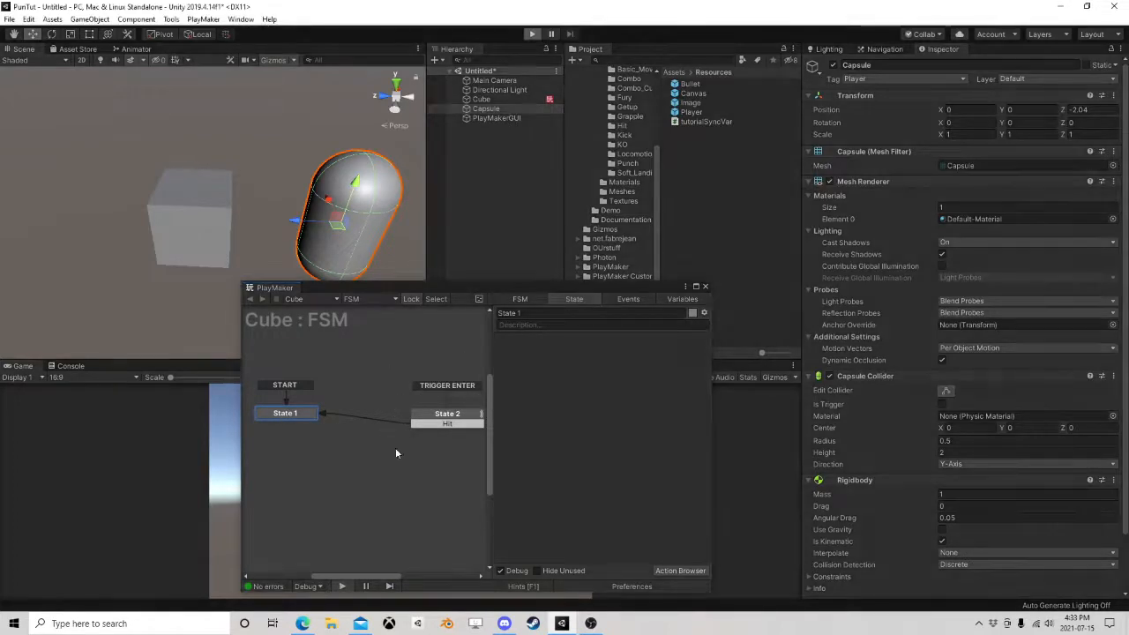
left_click(492, 101)
left_click(323, 226)
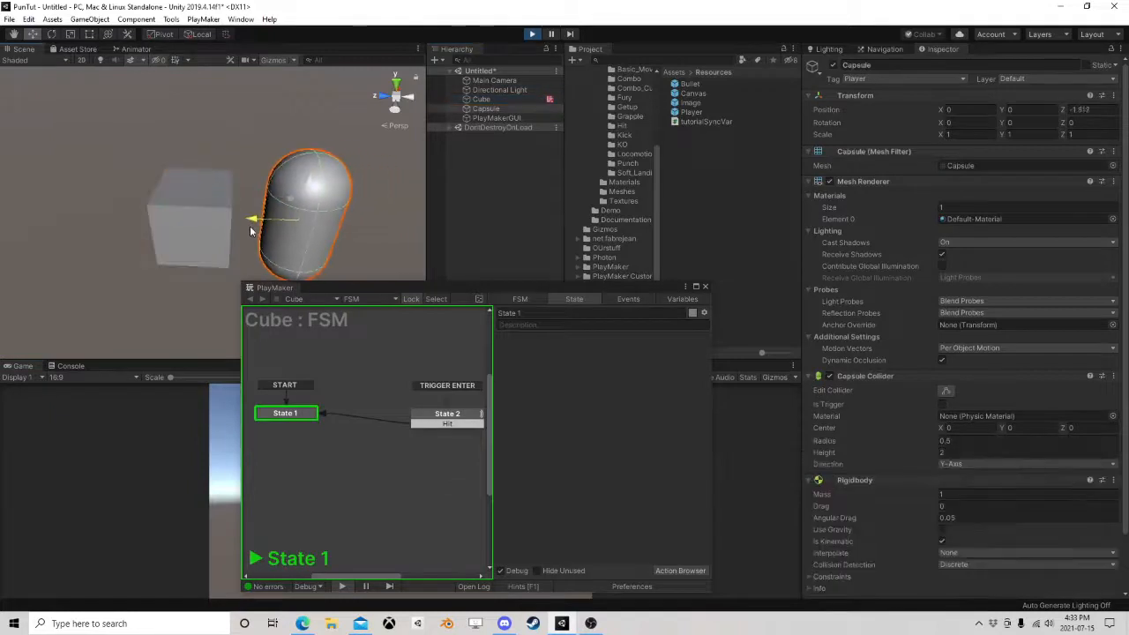
left_click_drag(249, 231, 235, 263)
left_click(425, 420)
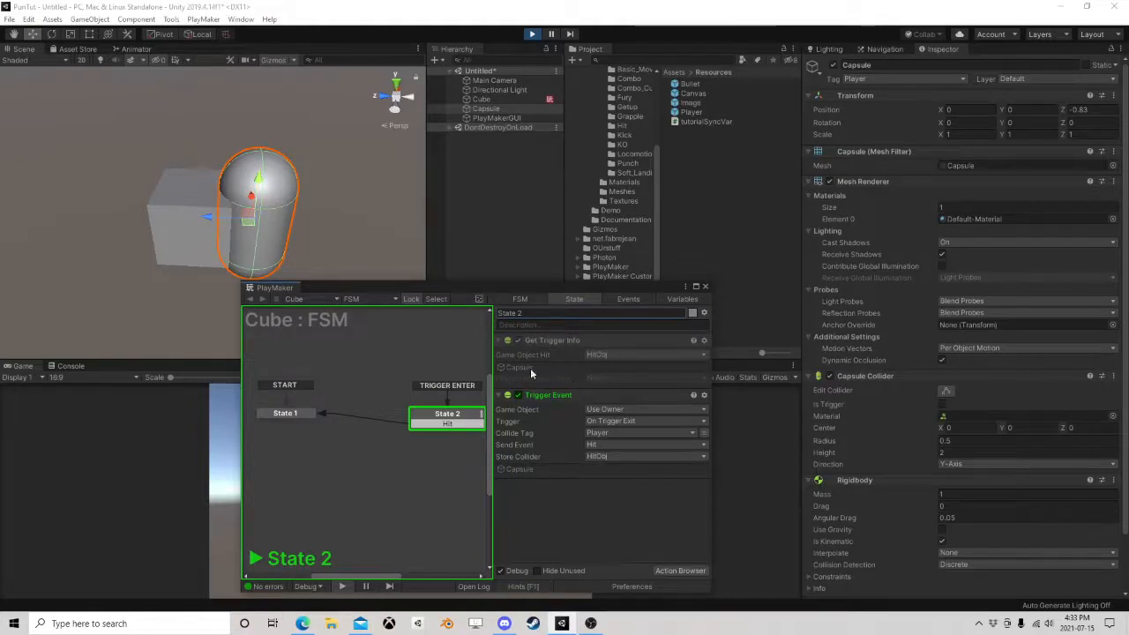
left_click(532, 34)
Delete the global TRIGGER ENTER transition from State 2 and select State 1.
left_click_drag(475, 293, 443, 191)
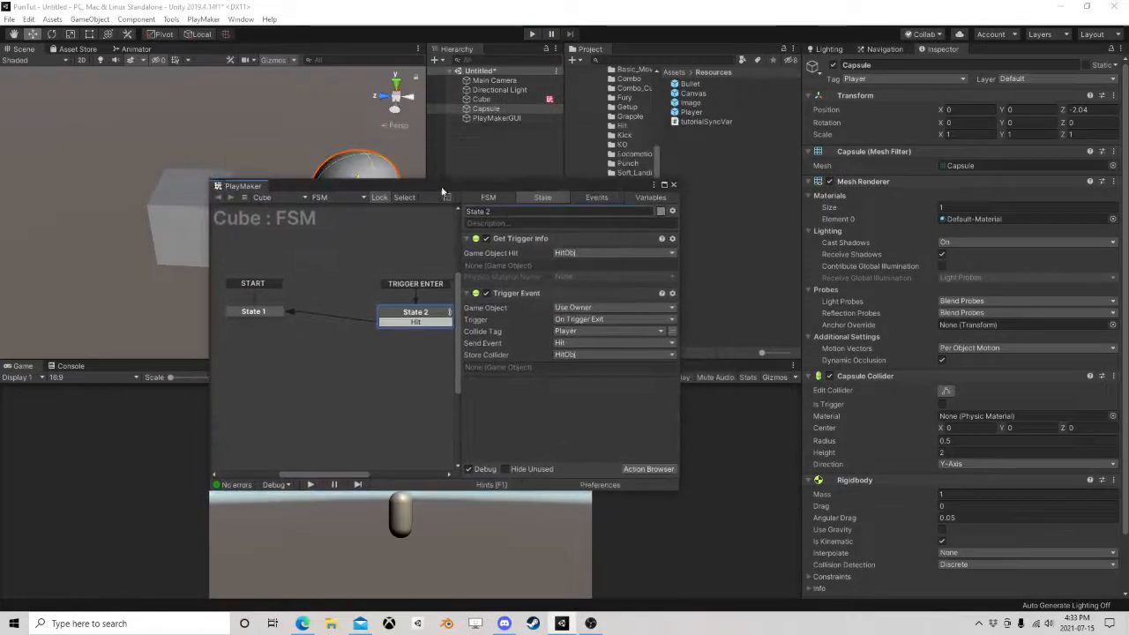
right_click(431, 283)
left_click(446, 336)
left_click(280, 314)
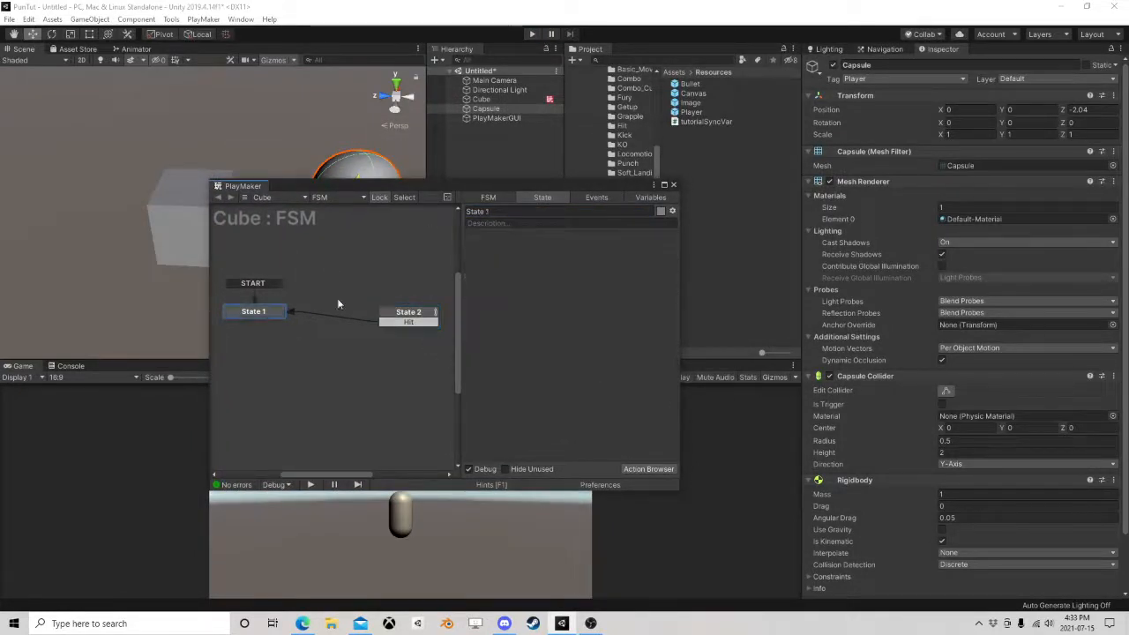
Turn off Is Trigger on the Cube's Box Collider.
left_click(499, 99)
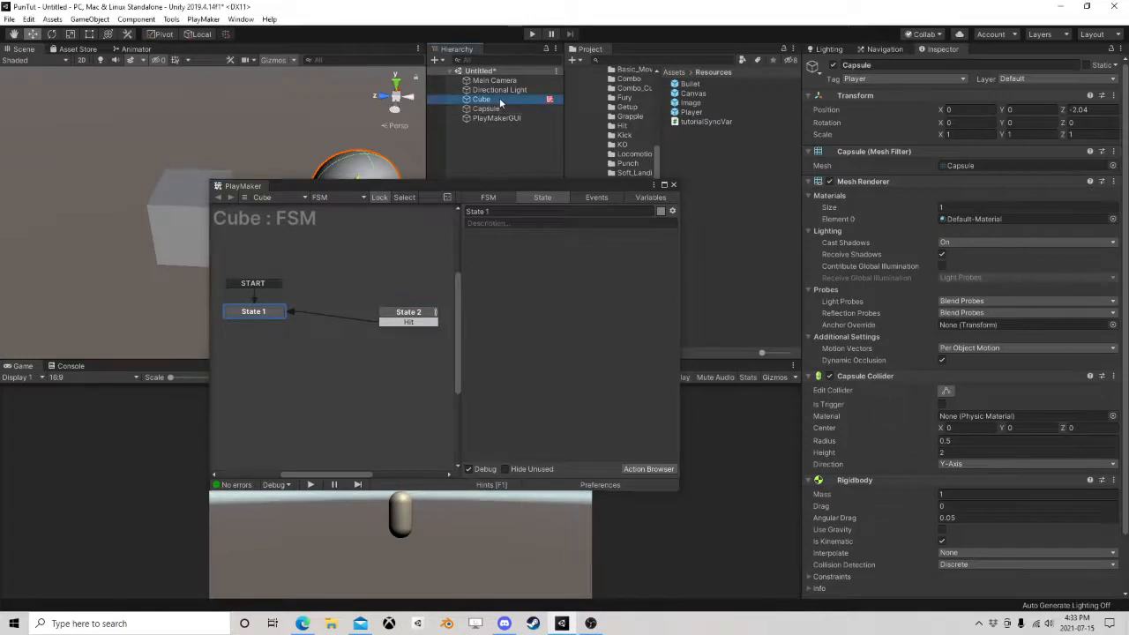
scroll(927, 456, "down", 2)
left_click(940, 367)
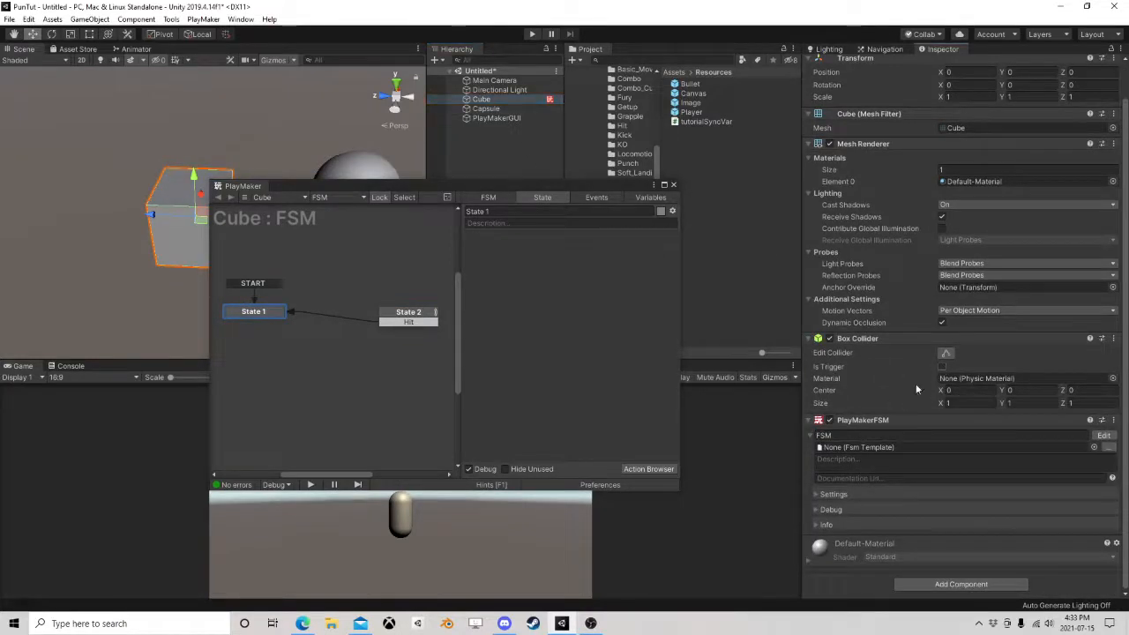
Add a Physics Collision Event action to State 1 of the Cube's FSM.
left_click(651, 469)
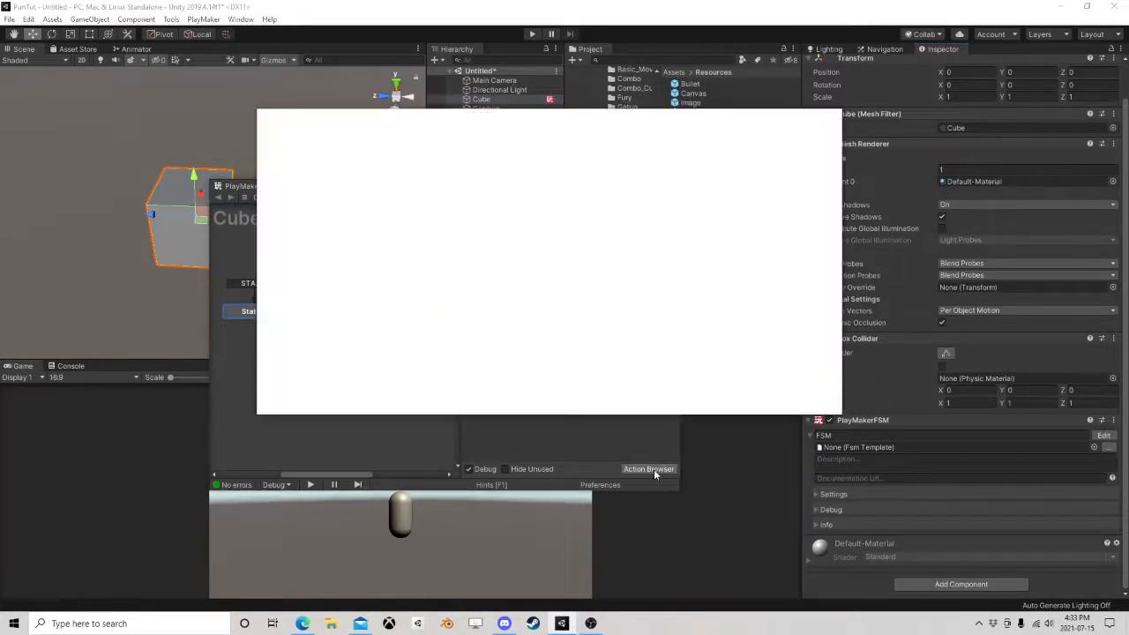
type("coll")
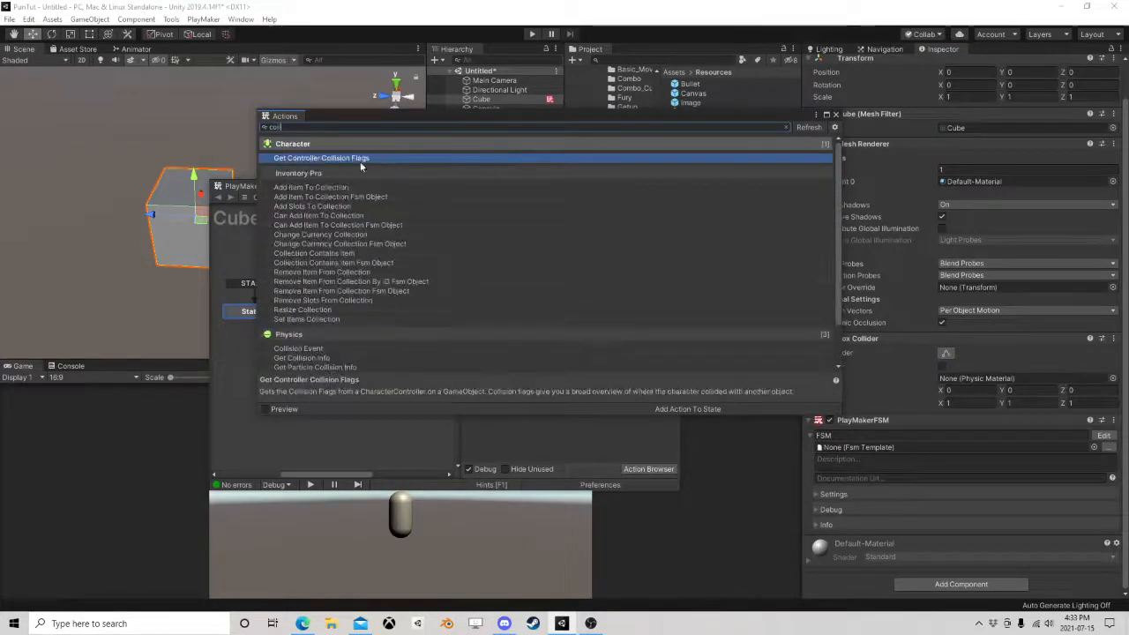
double_click(318, 349)
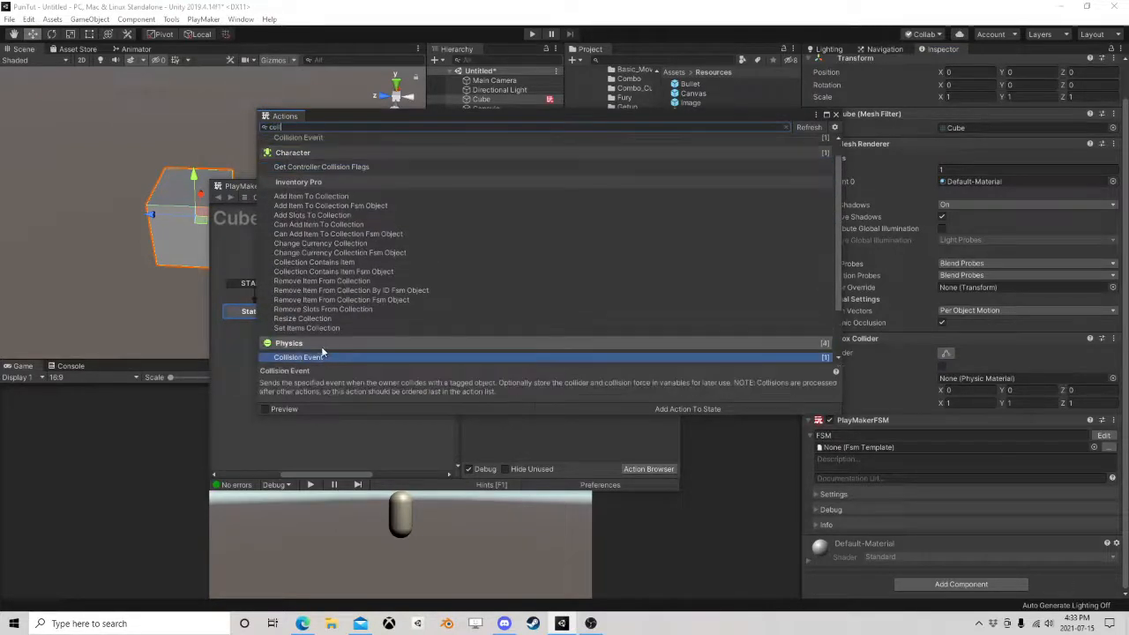
Set State 1's Collision Event to collide tag Player and send event Hit, and link State 1's Hit transition to State 2.
left_click(837, 115)
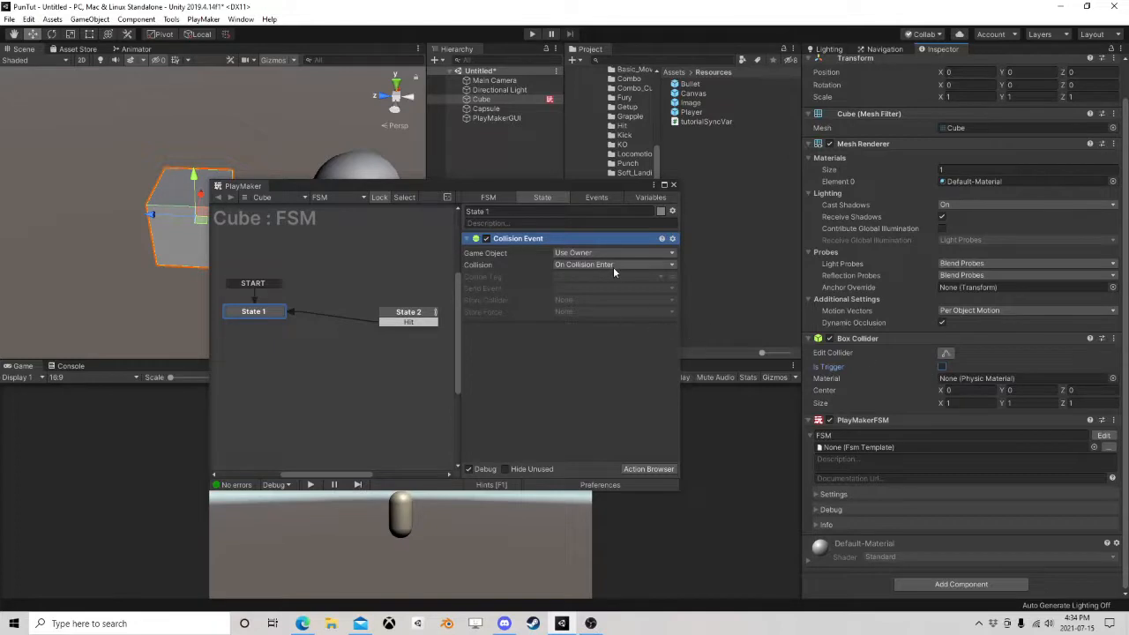
left_click(590, 276)
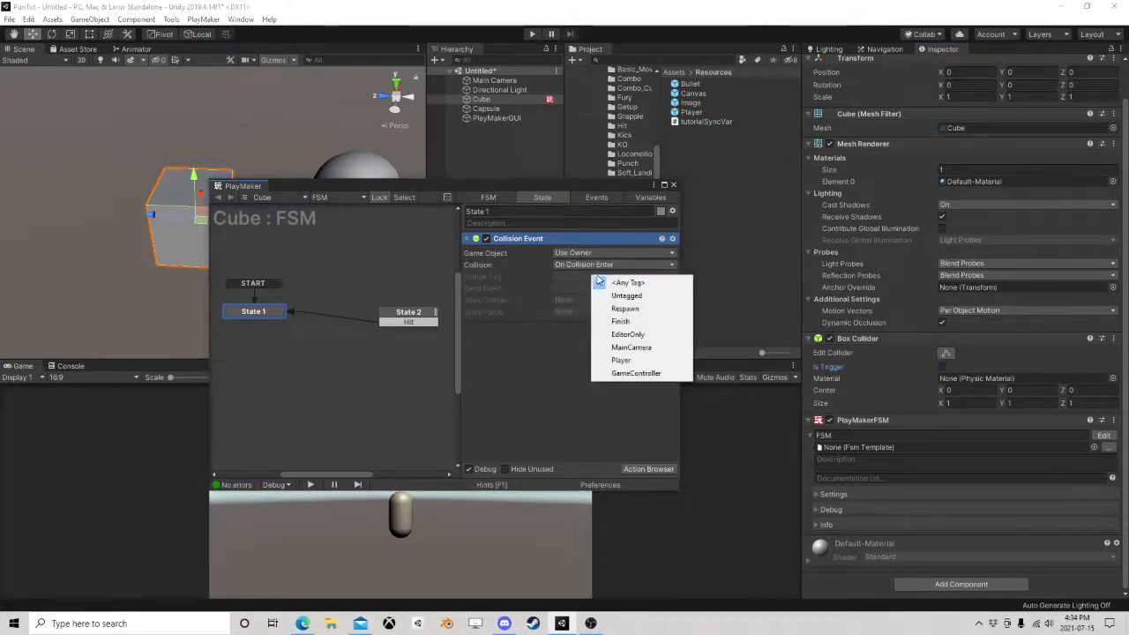
left_click(624, 360)
left_click(575, 290)
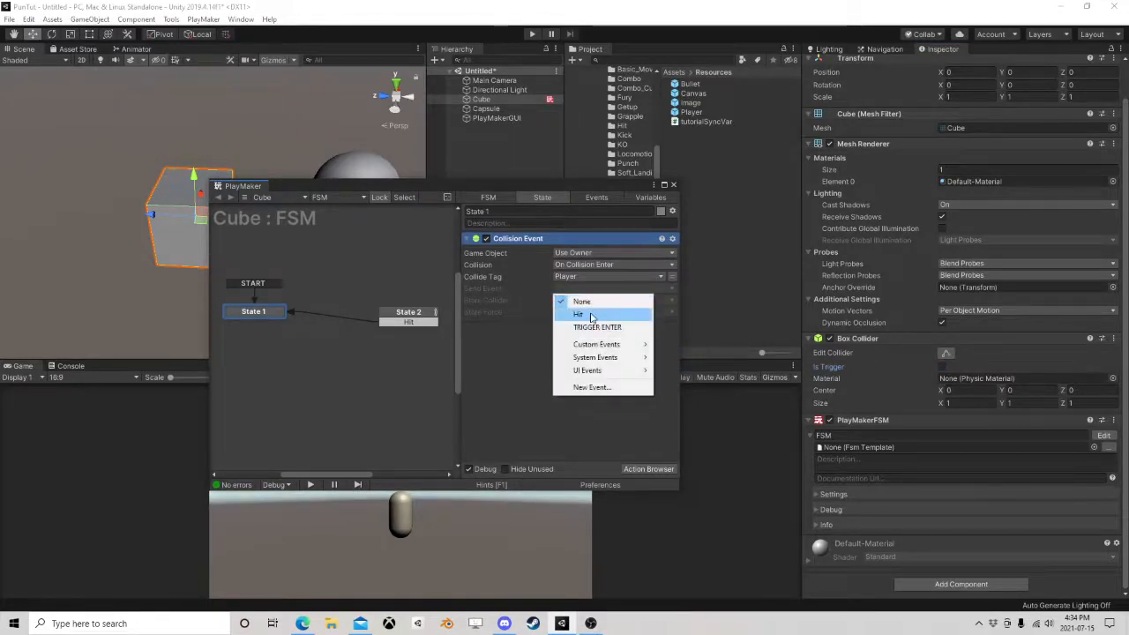
left_click(579, 314)
left_click_drag(277, 323, 415, 320)
Store the collider of State 1's Collision Event in the HitObj variable.
left_click(570, 302)
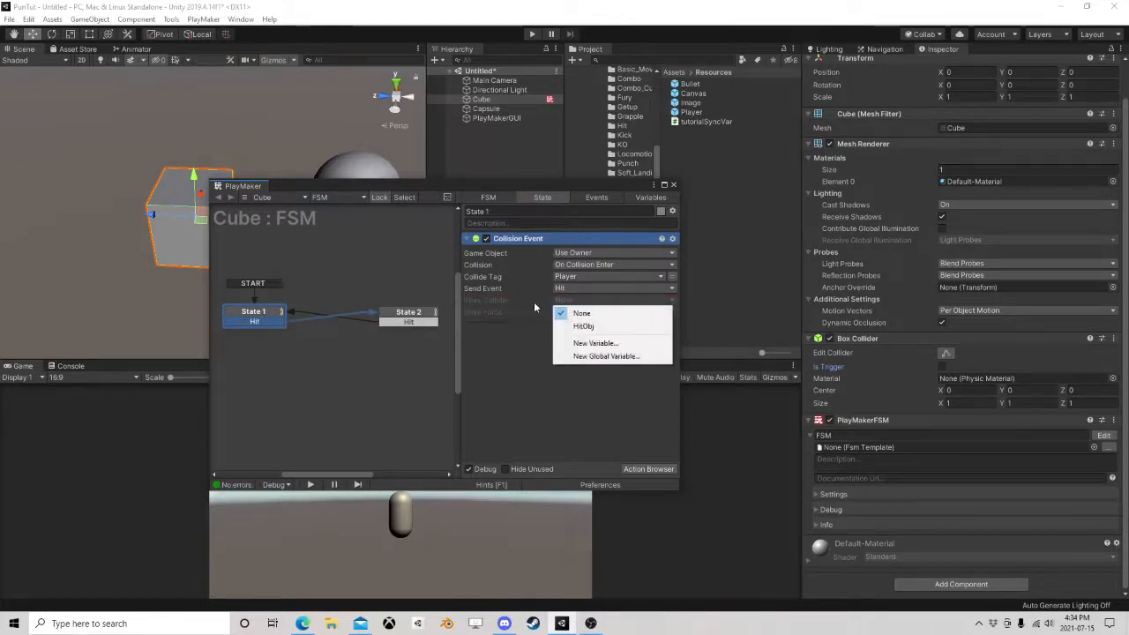
left_click(527, 304)
left_click(589, 302)
left_click(585, 322)
type("HitObj")
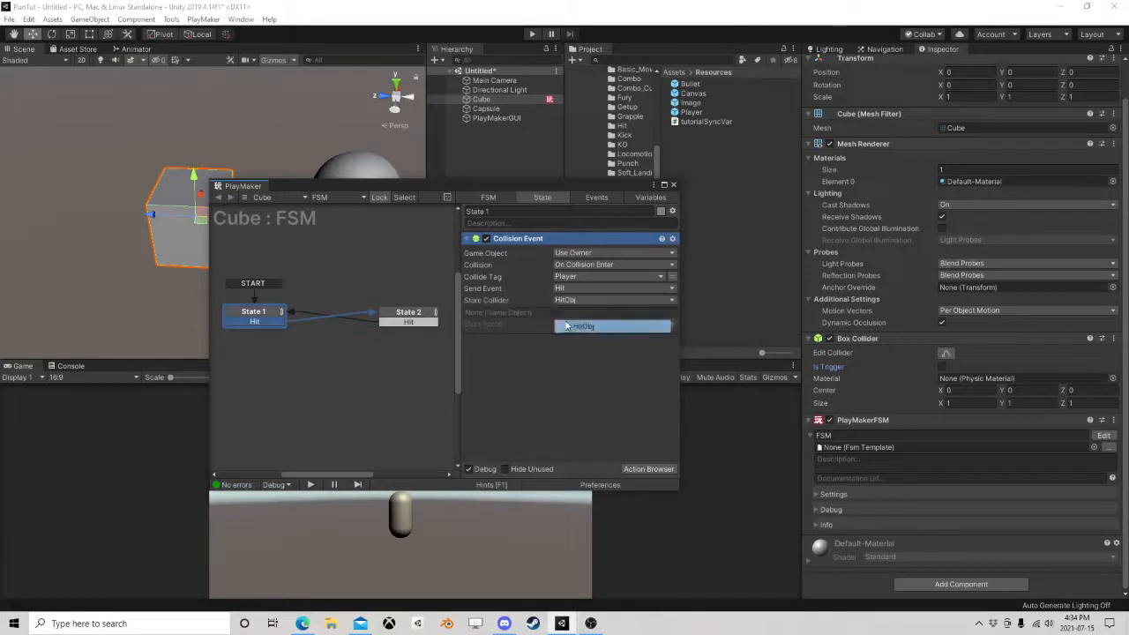
key("Return")
Test the collision event by moving the Capsule toward the Cube in play mode, and stop playing.
left_click(530, 35)
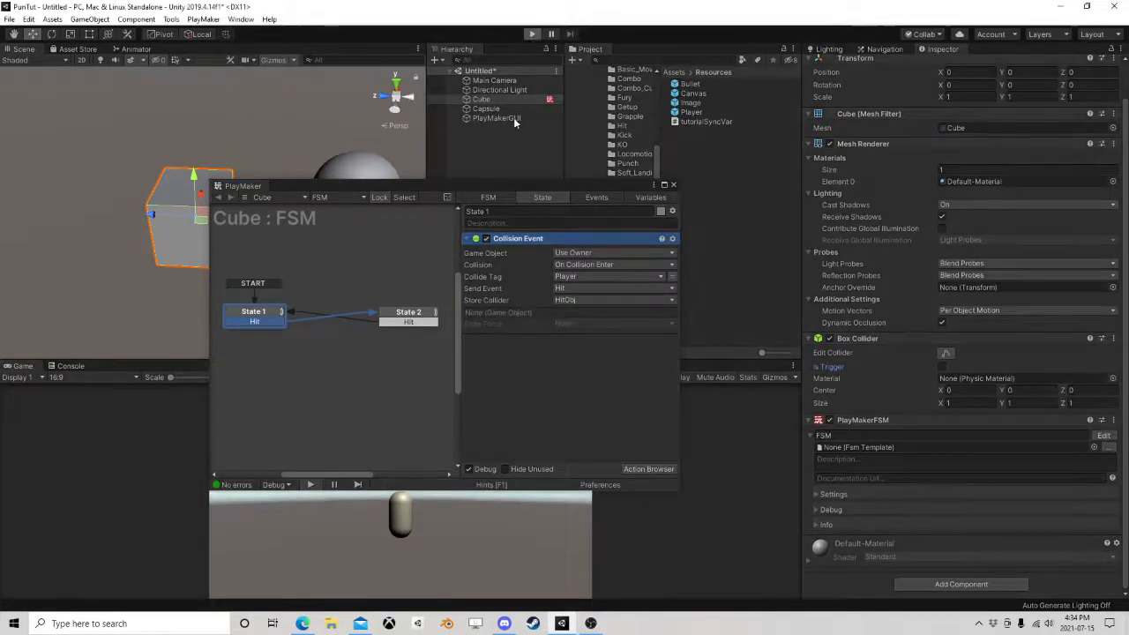
left_click(350, 172)
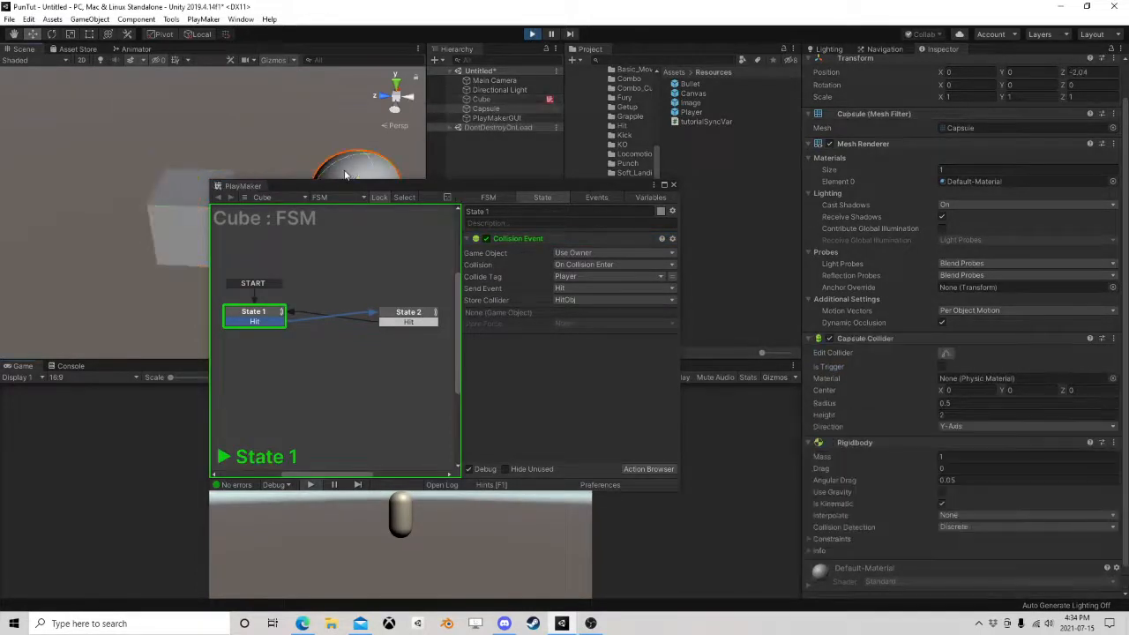
right_click_drag(275, 115, 272, 157)
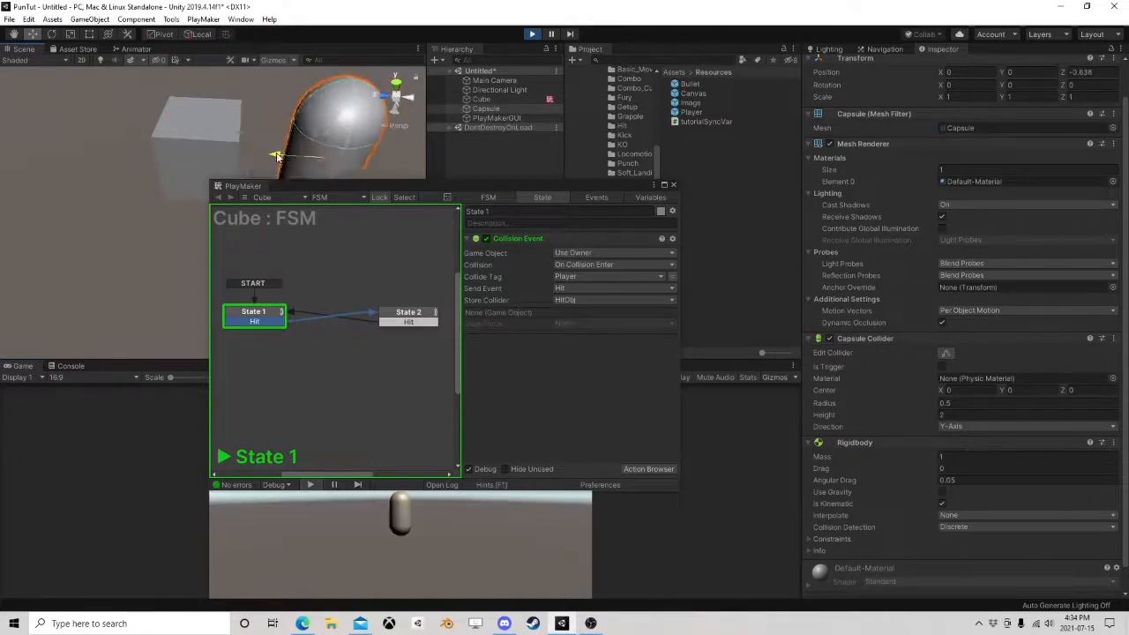
left_click(532, 33)
Add a Rigidbody component to the Cube with Is Kinematic on and Use Gravity off.
left_click(494, 109)
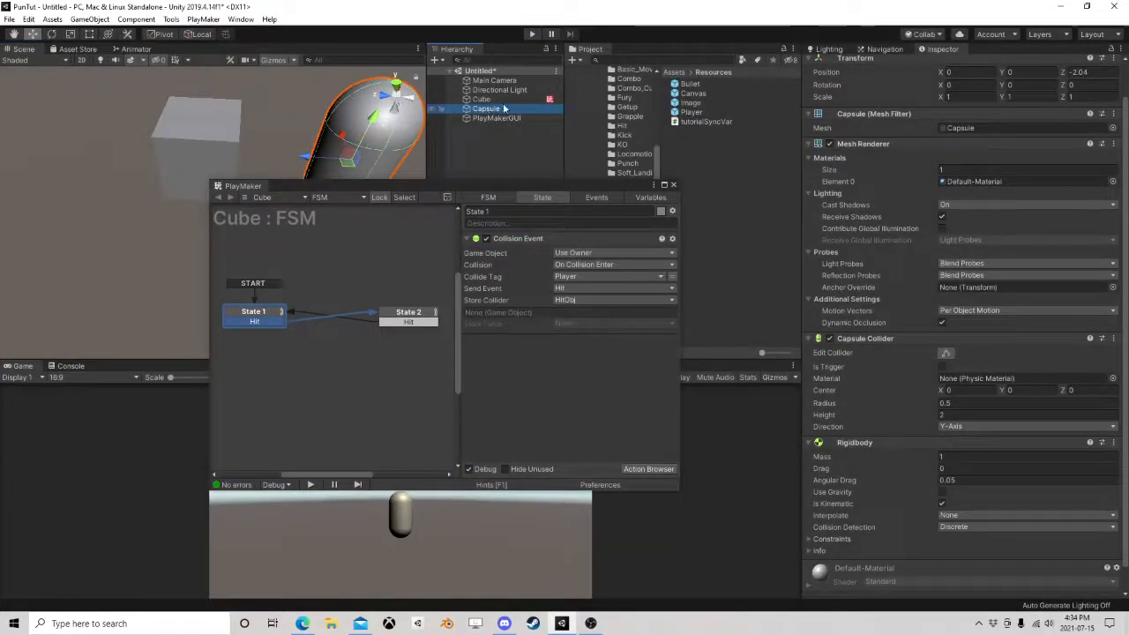
left_click(481, 99)
left_click(937, 584)
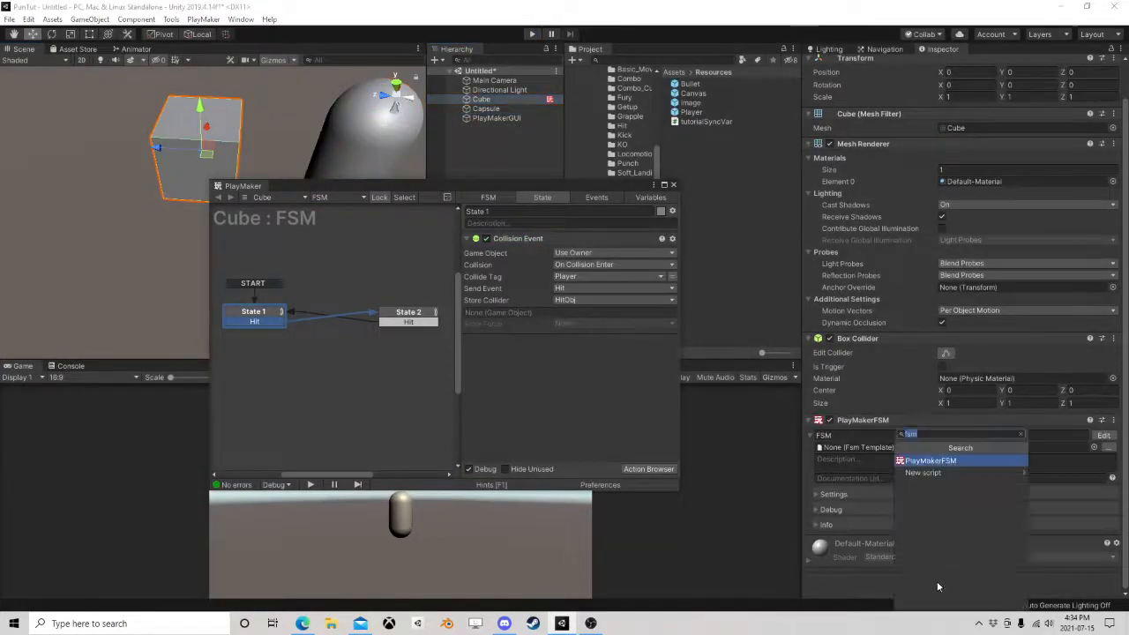
type("rig")
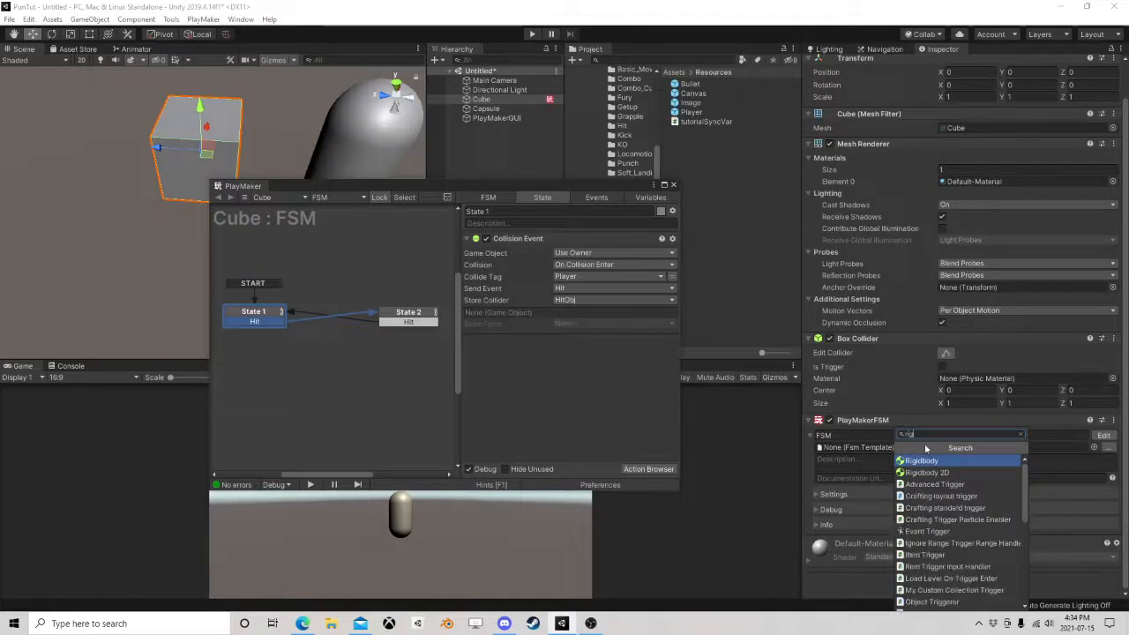
left_click(924, 463)
scroll(926, 468, "down", 3)
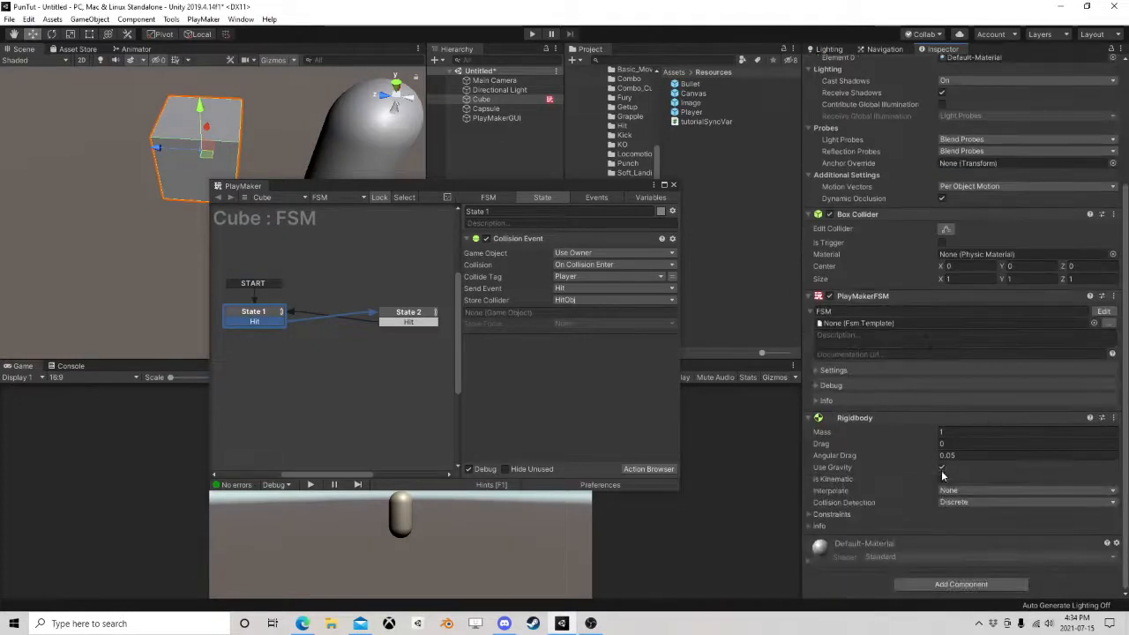
left_click(941, 478)
left_click(941, 467)
Retest by moving the Capsule in play mode, check the Cube's and Capsule's collider and Rigidbody settings, and stop playing.
left_click(532, 33)
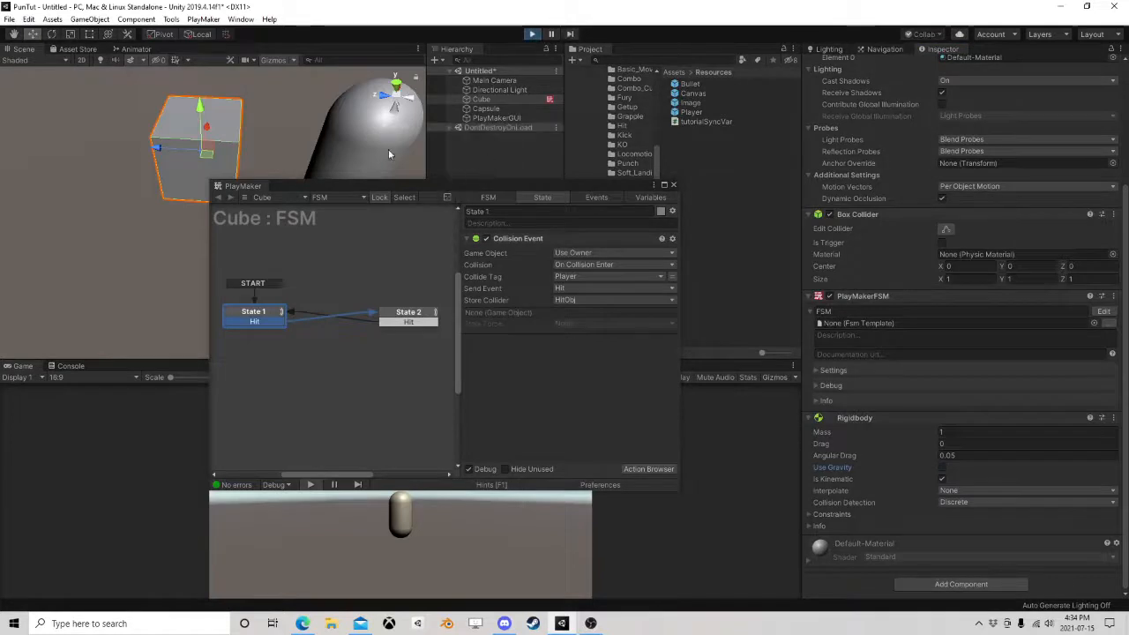
left_click(355, 142)
left_click_drag(311, 158, 426, 133)
left_click(481, 100)
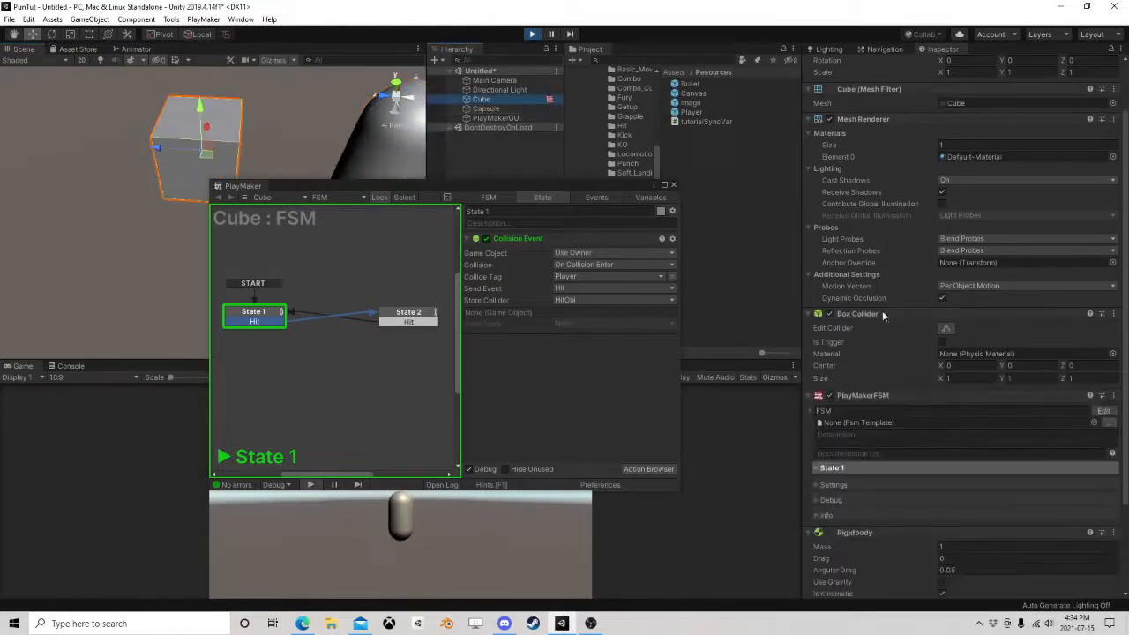
left_click(486, 108)
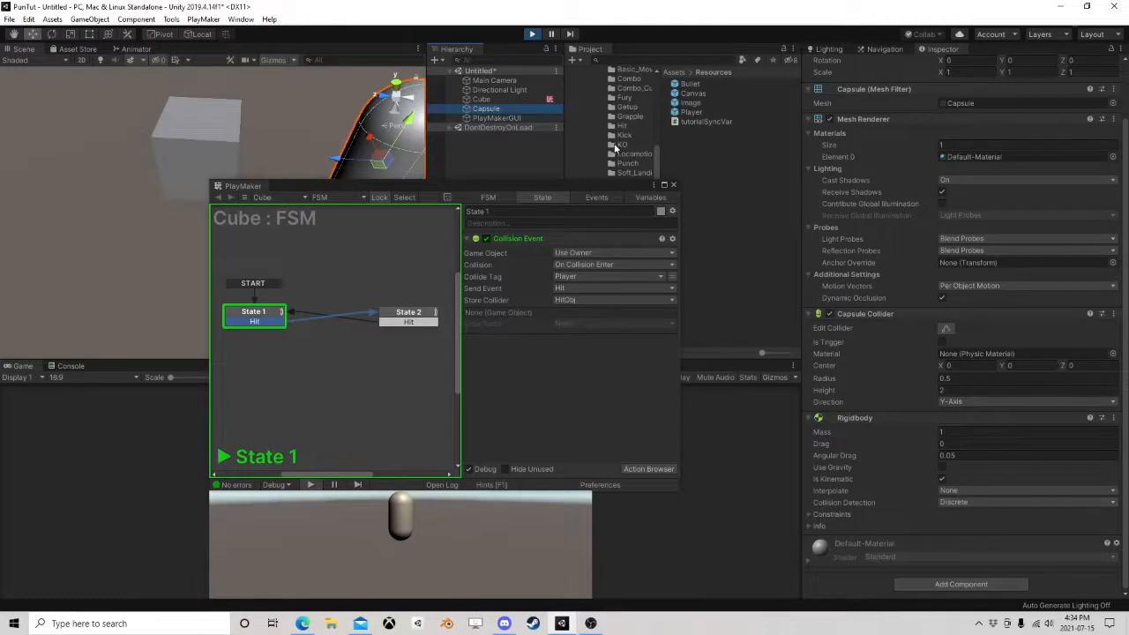
left_click(532, 33)
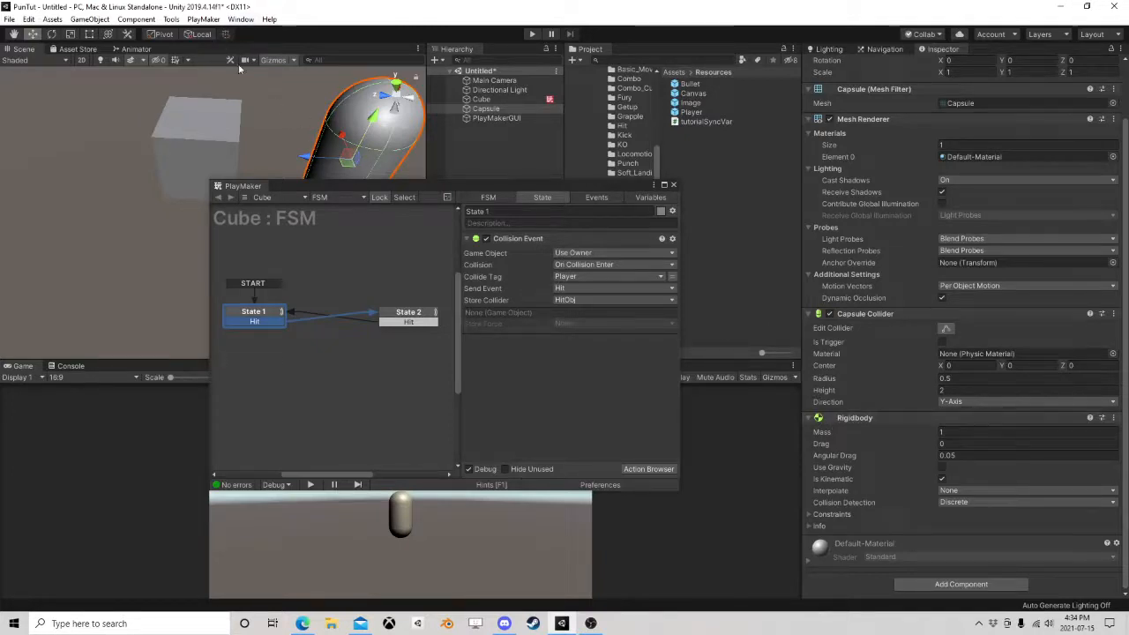
Turn on Use Gravity and turn off Is Kinematic on the Cube's Rigidbody, and raise the Cube above the Capsule.
left_click(234, 162)
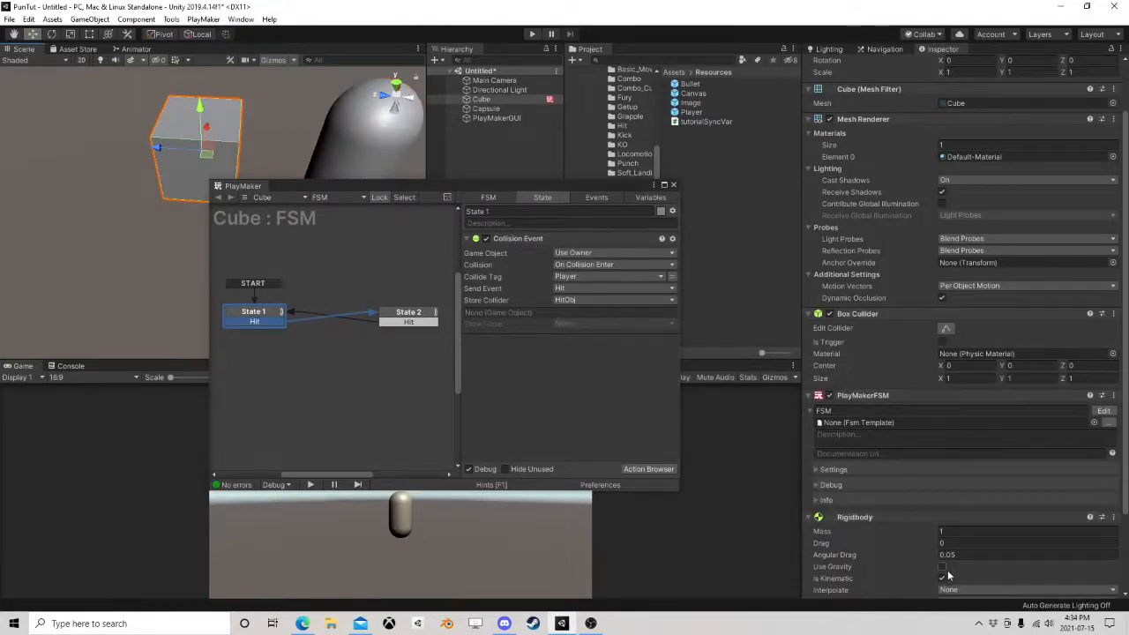
scroll(429, 293, "down", 1)
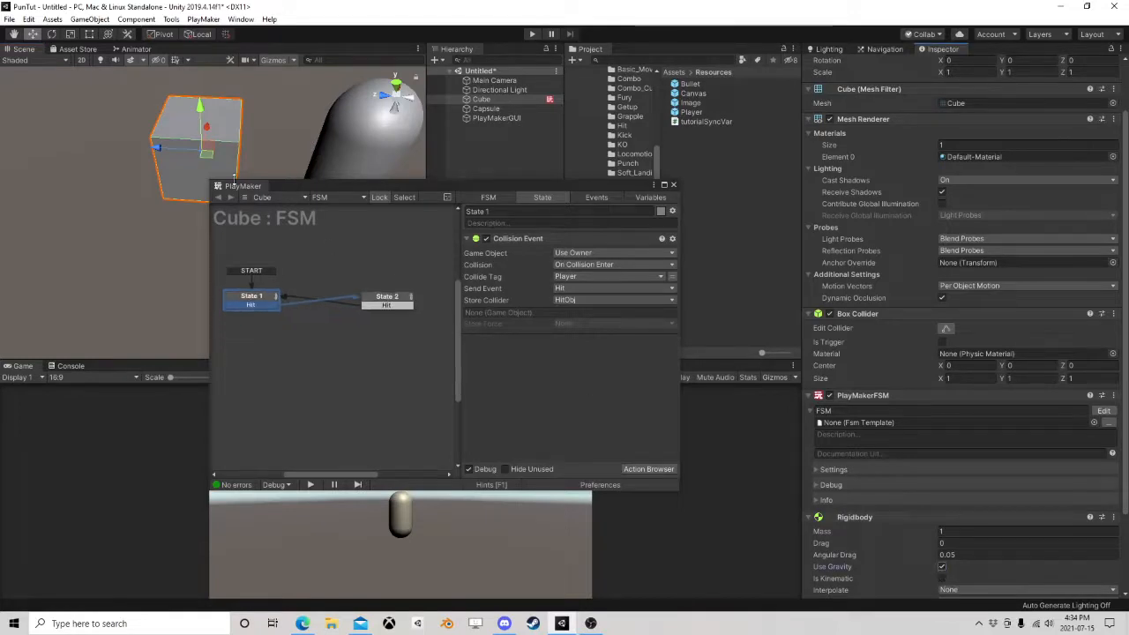
scroll(248, 151, "down", 3)
middle_click_drag(248, 151, 245, 135)
left_click_drag(153, 156, 382, 34)
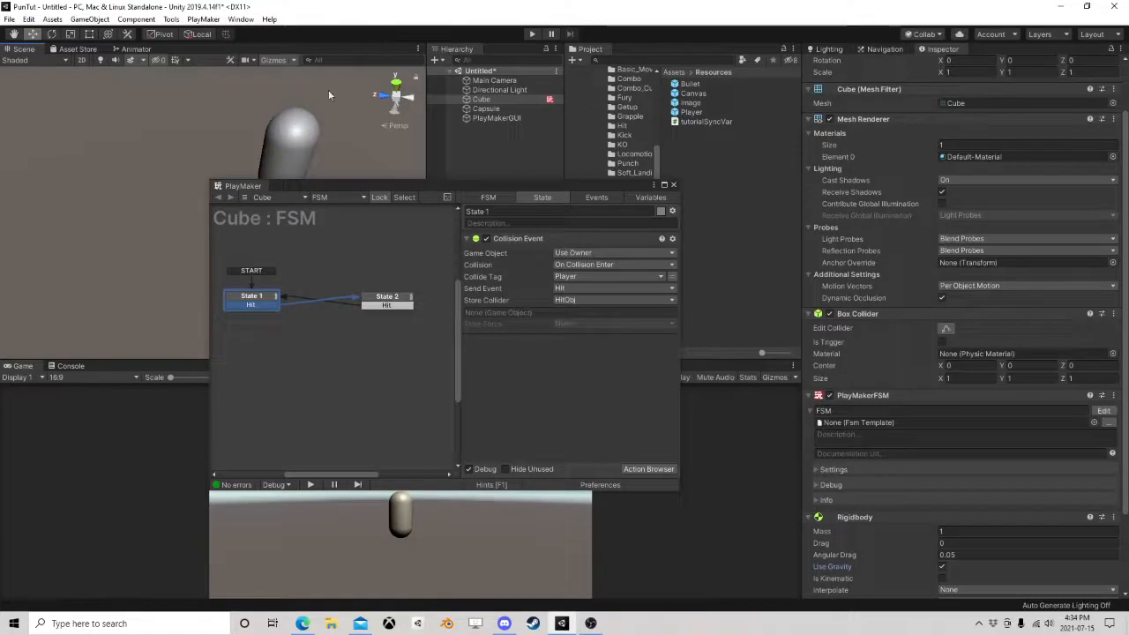
middle_click_drag(328, 89, 147, 178)
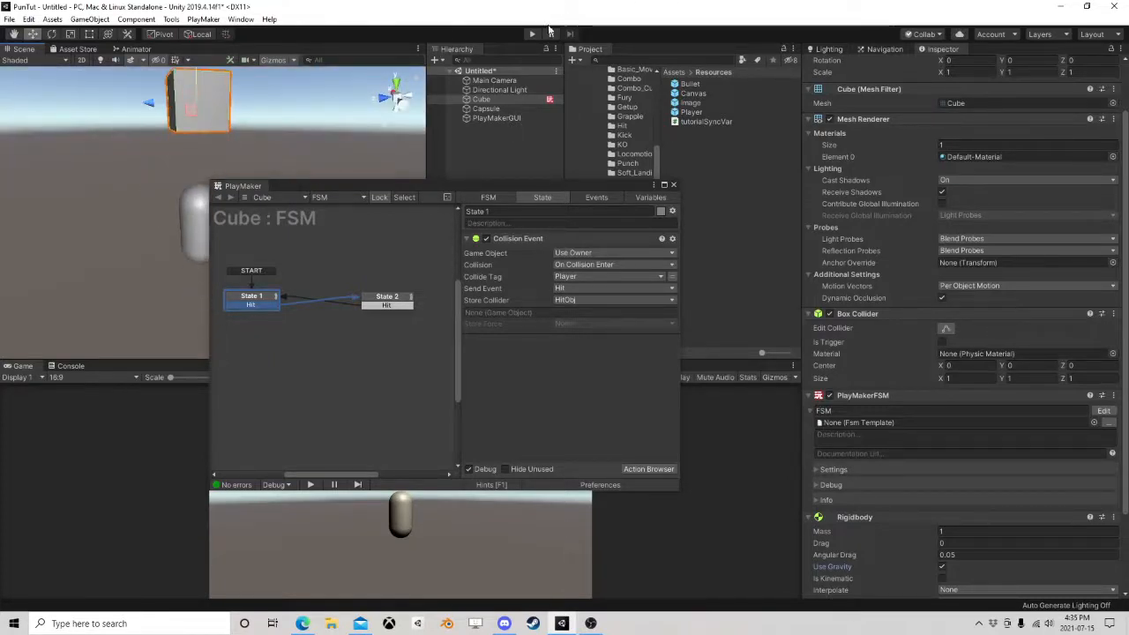
Run play mode to watch the Cube fall onto the Capsule, and stop playing.
left_click(531, 33)
right_click_drag(267, 123, 173, 150)
right_click_drag(269, 95, 201, 157)
Move the Cube down beside the Capsule and set its Rigidbody to Is Kinematic on and Use Gravity off.
left_click_drag(226, 130, 133, 122)
left_click_drag(174, 77, 174, 93)
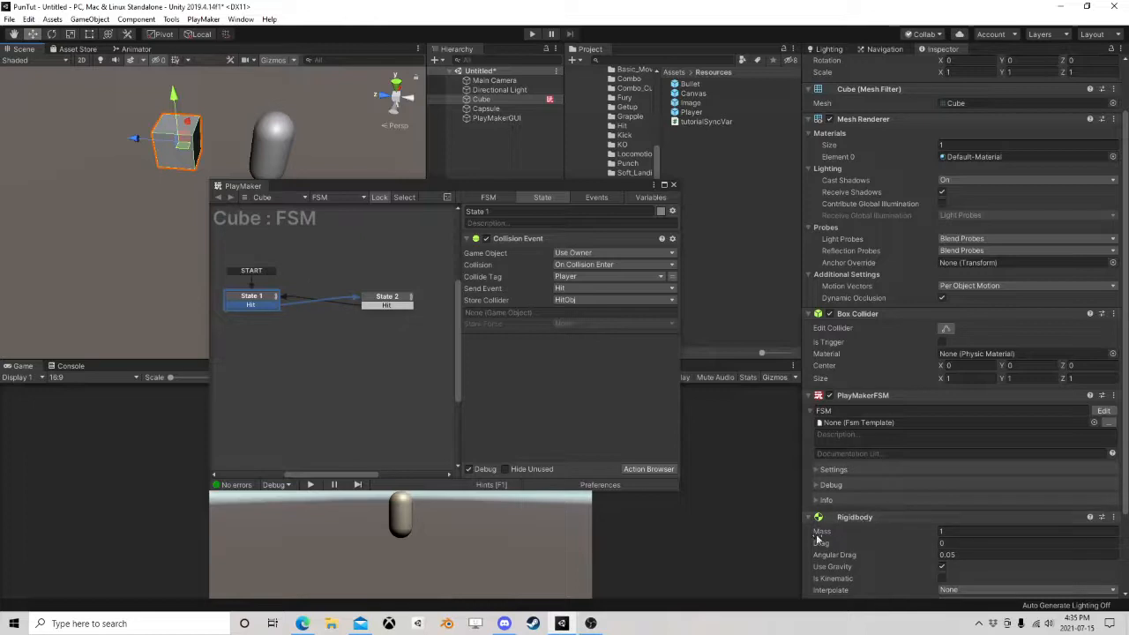
left_click(942, 578)
left_click(942, 566)
Test the kinematic Cube by moving it toward the Capsule in play mode, and stop playing.
left_click(531, 34)
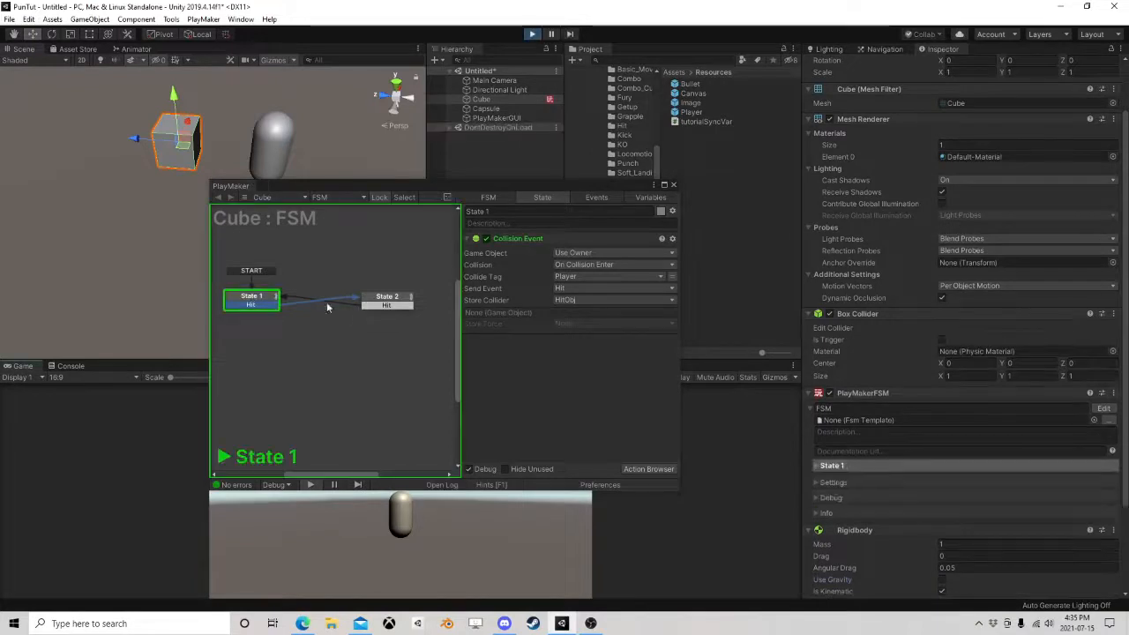
left_click_drag(135, 143, 160, 148)
left_click(160, 166)
left_click(274, 135)
left_click(532, 34)
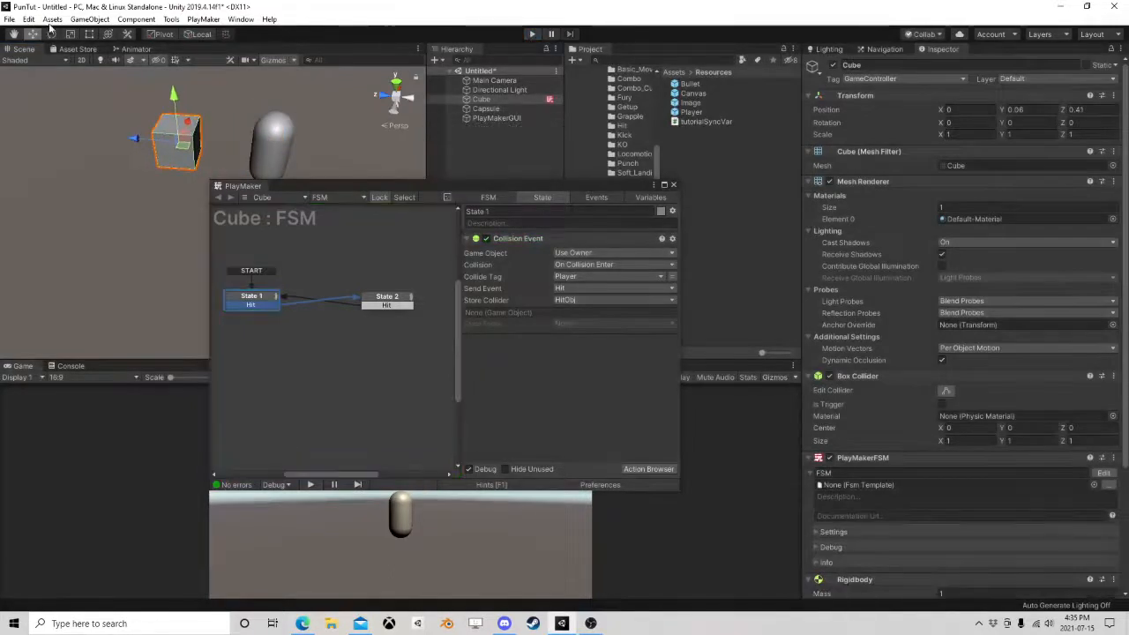
Set the Contact Pairs Mode in the project's Physics settings to Enable All Contact Pairs and close the settings.
left_click(30, 19)
left_click(64, 349)
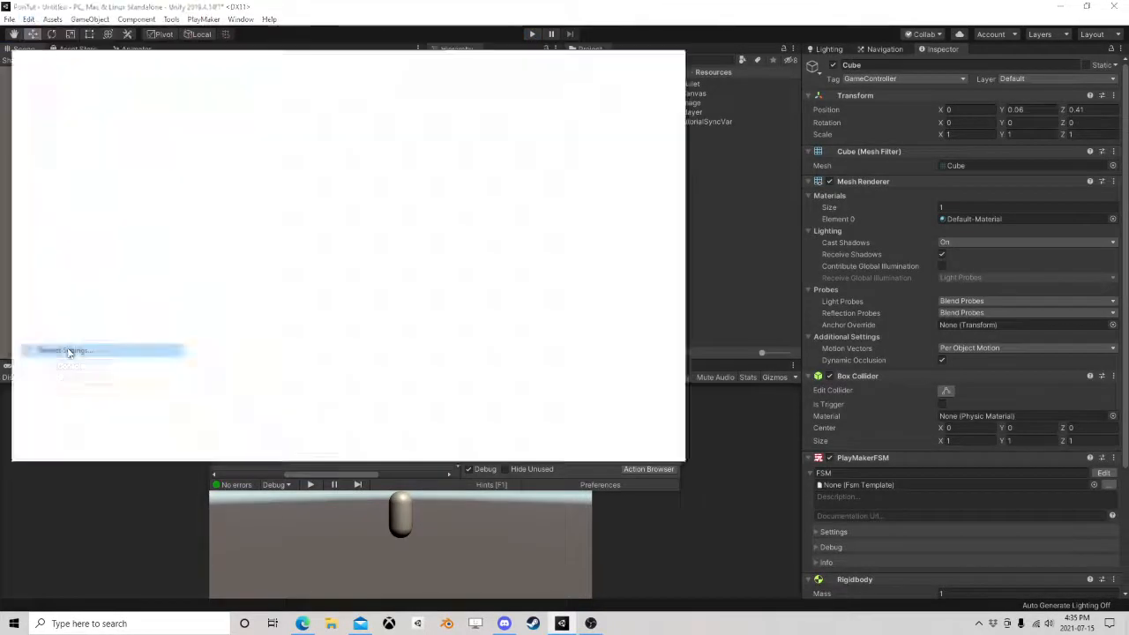
left_click_drag(98, 62, 199, 87)
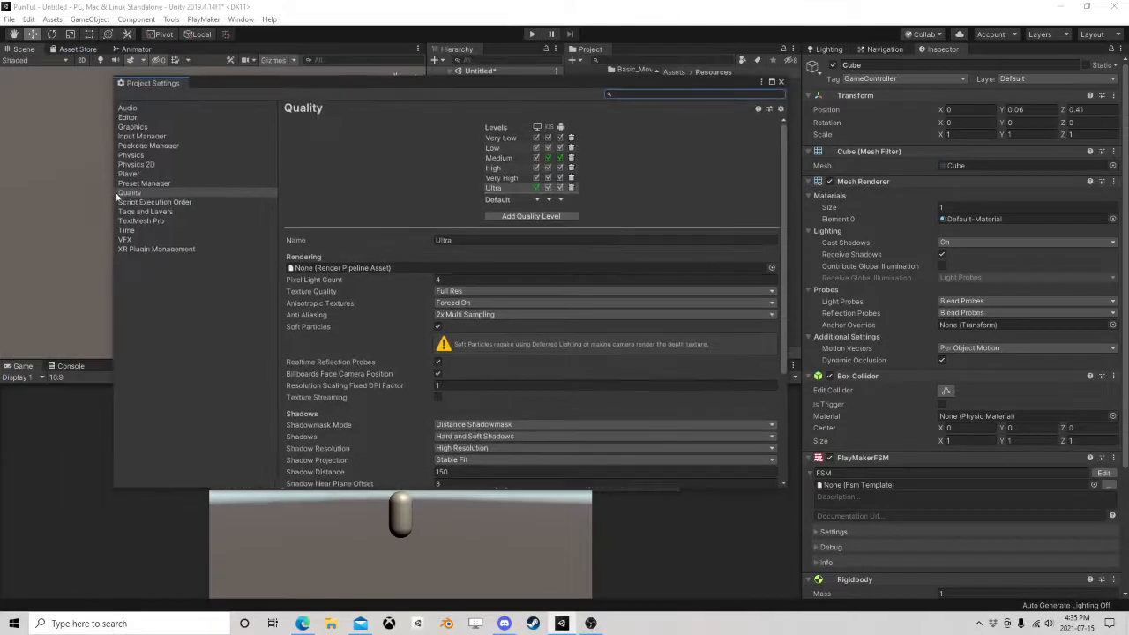
left_click(132, 155)
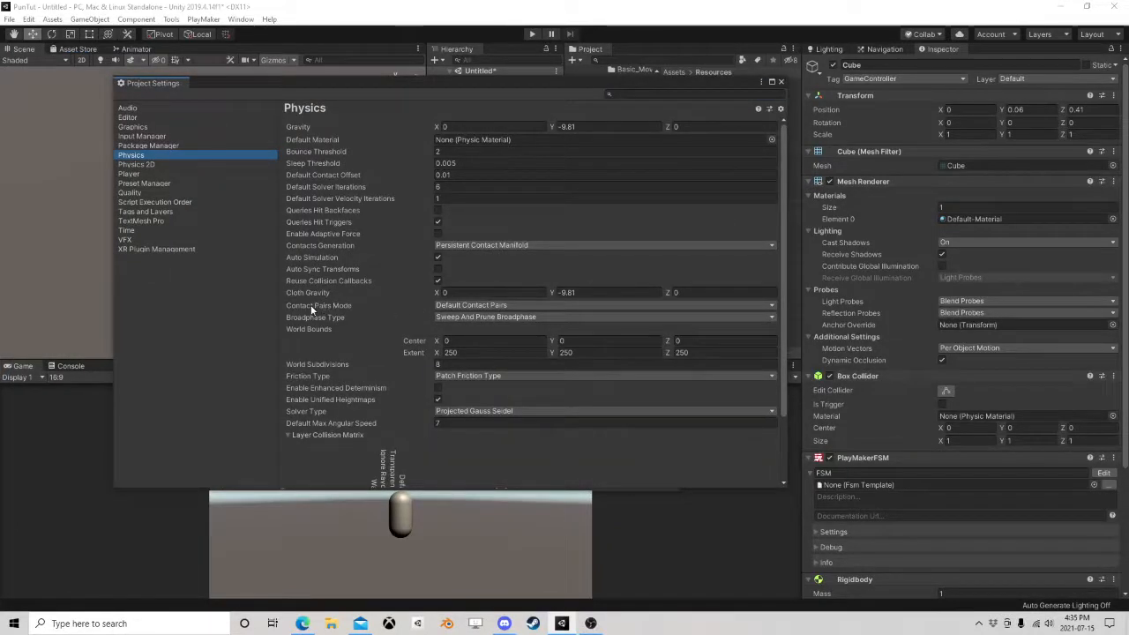
left_click(475, 307)
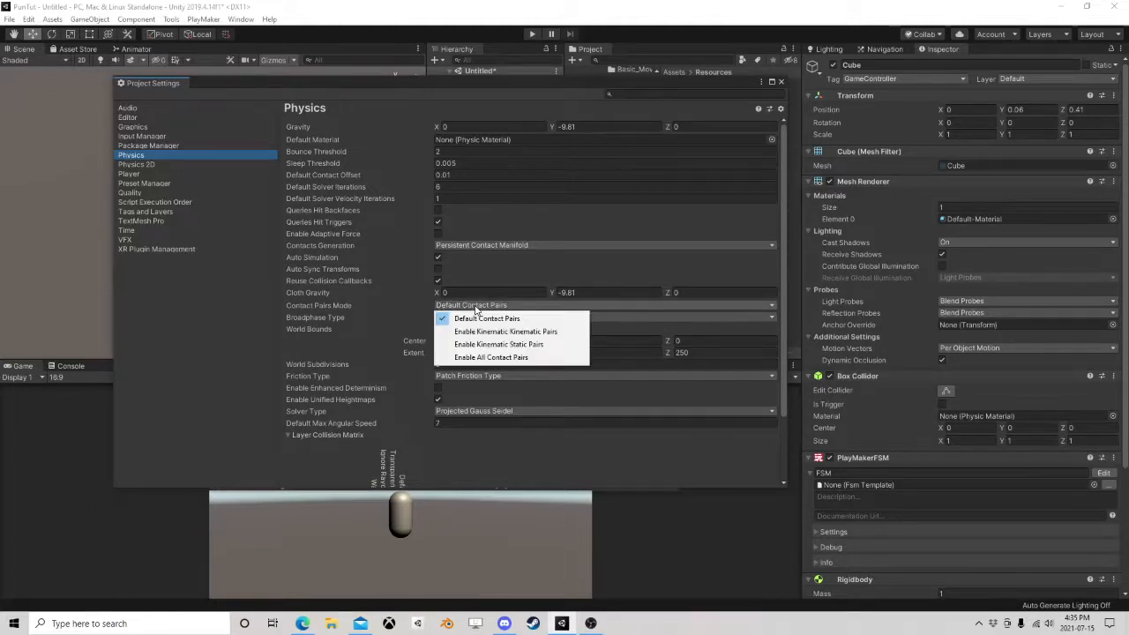
left_click(483, 360)
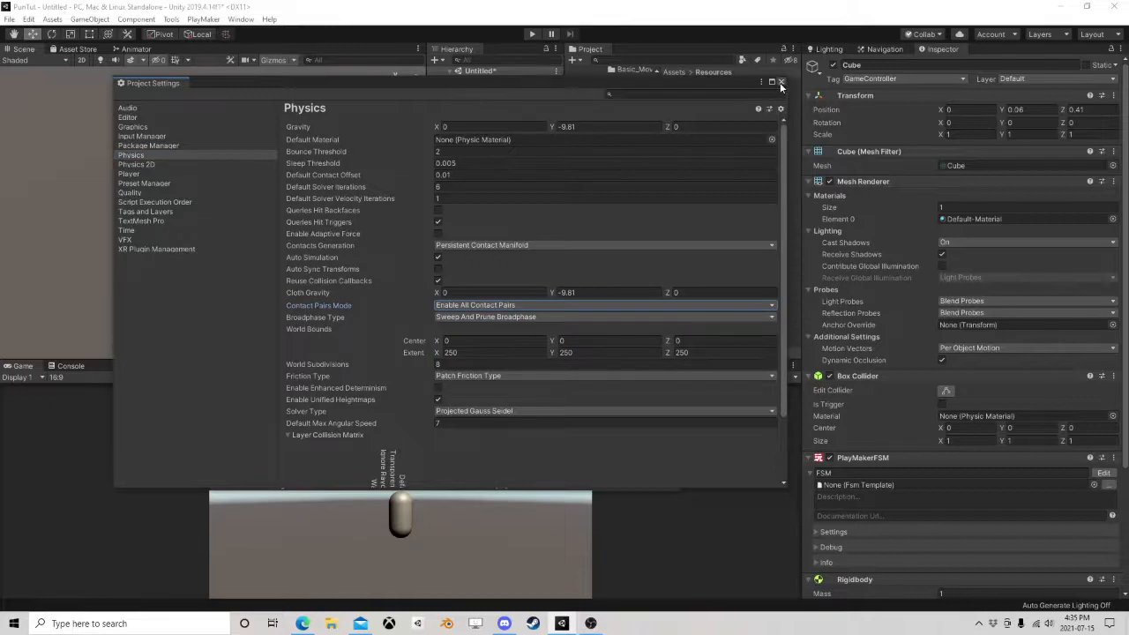
left_click(781, 82)
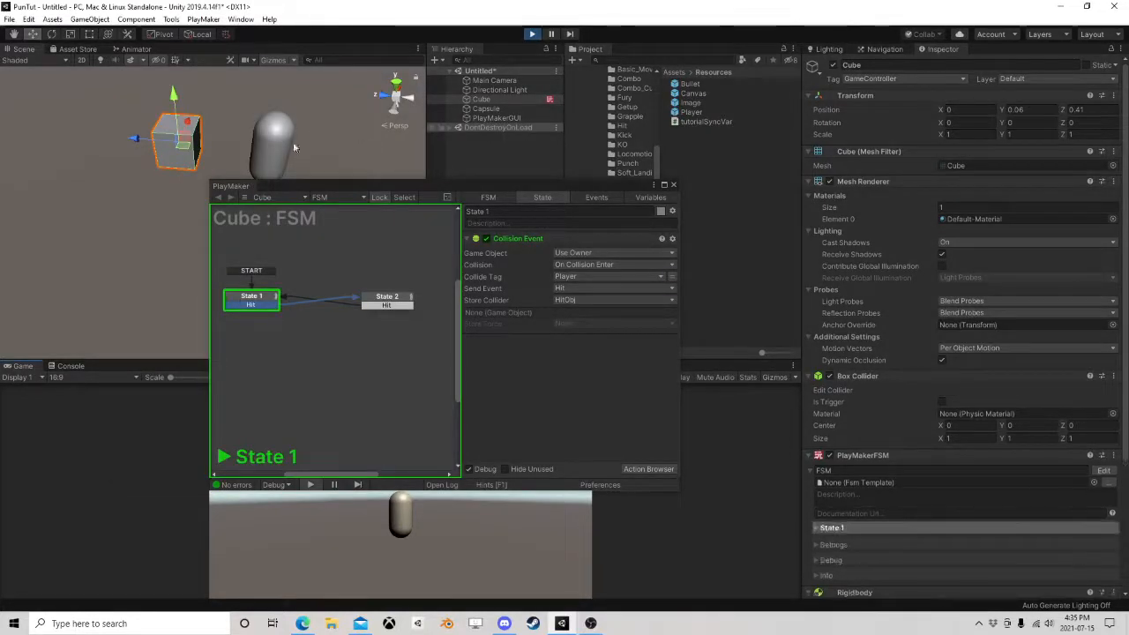
Move the Cube into the Capsule in play mode to check the FSM's collision response, stop playing and review the Cube's Rigidbody.
left_click_drag(140, 137, 295, 138)
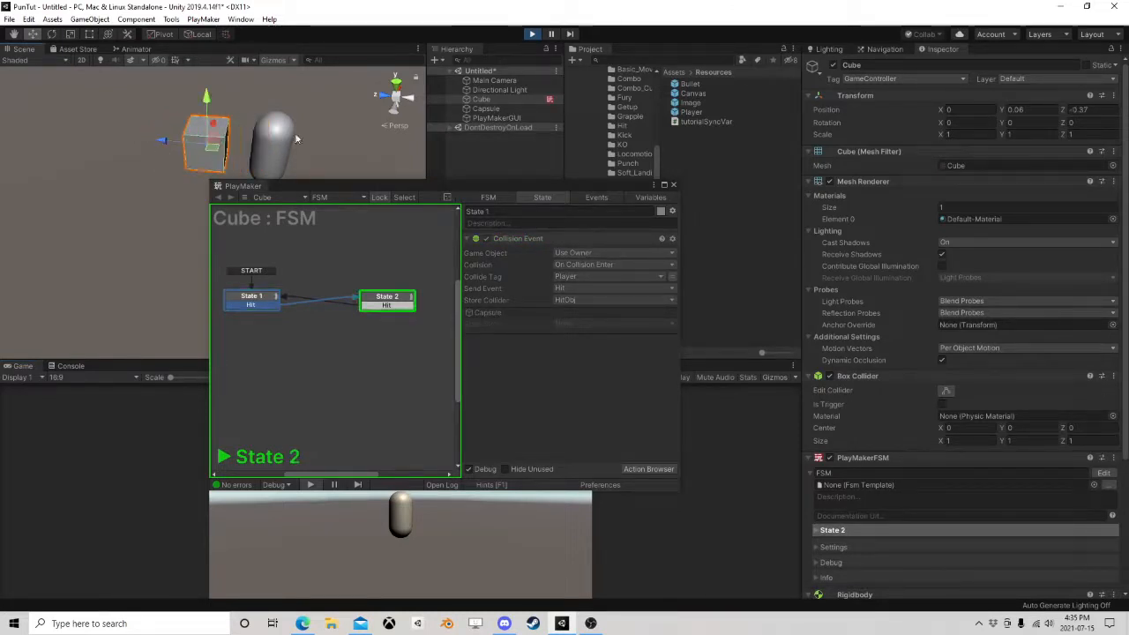
left_click(531, 33)
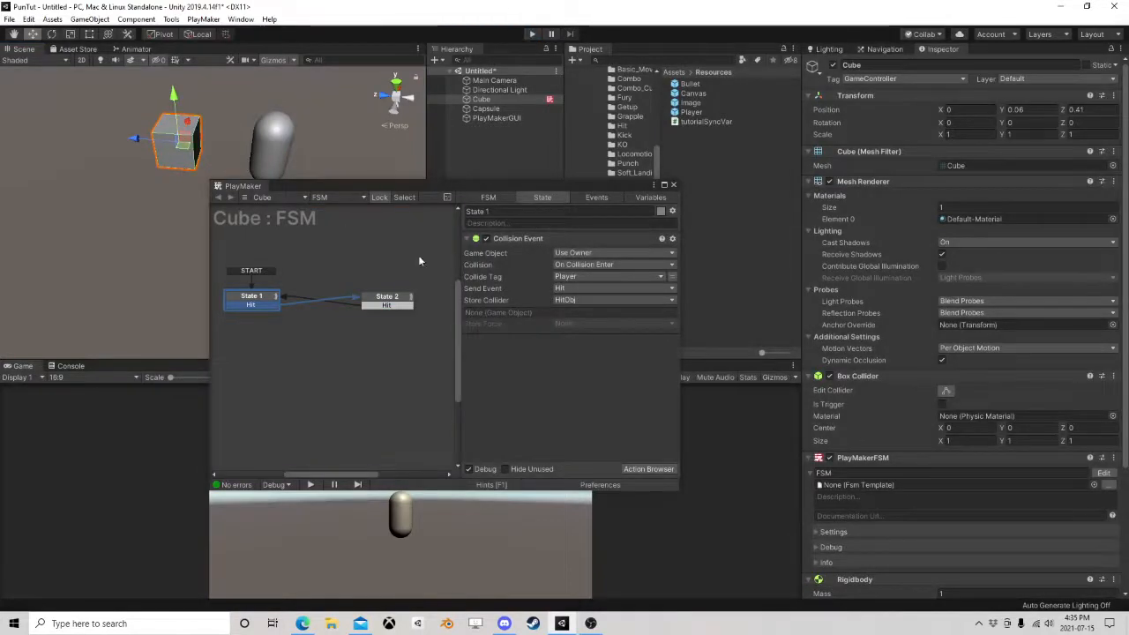
scroll(855, 524, "down", 5)
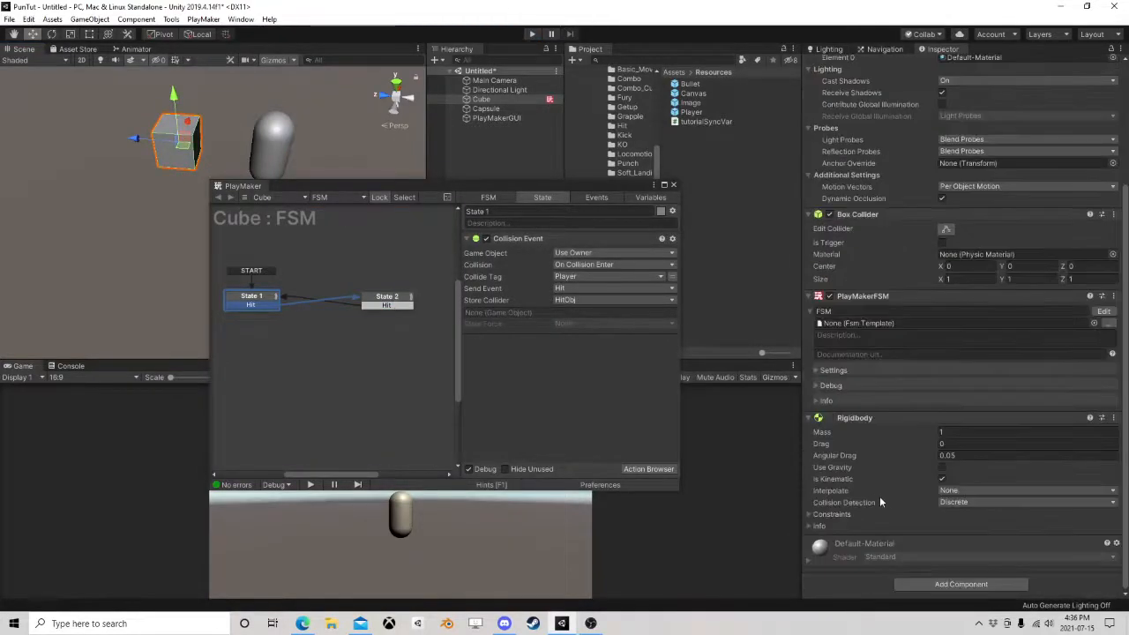
Delete the Get Trigger Info action from State 2.
left_click(398, 306)
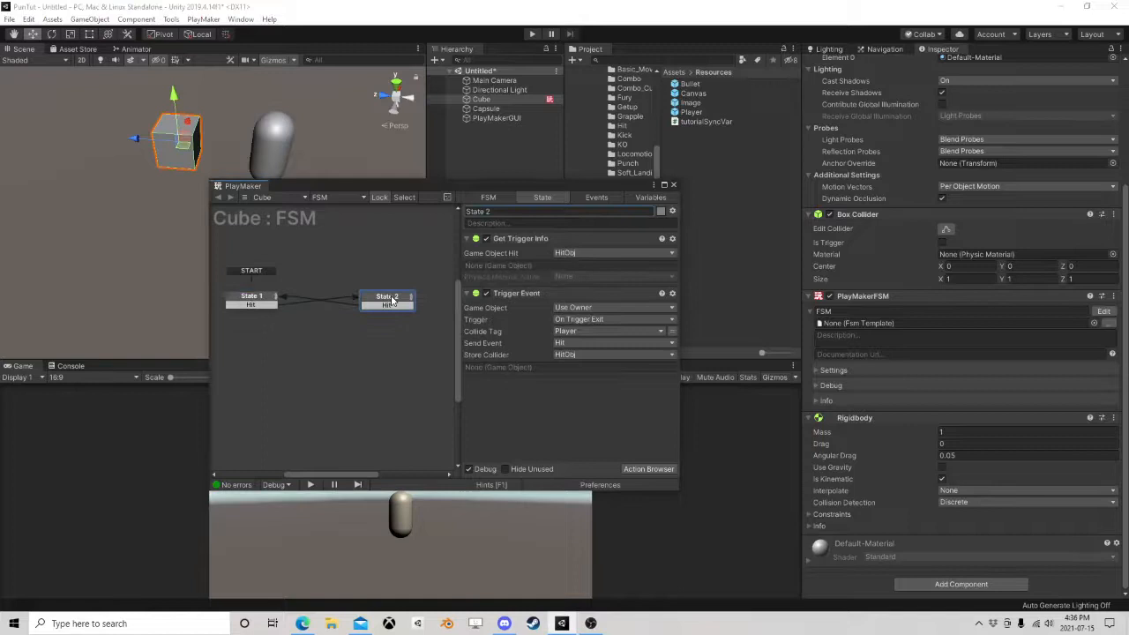
left_click(521, 240)
key("Delete")
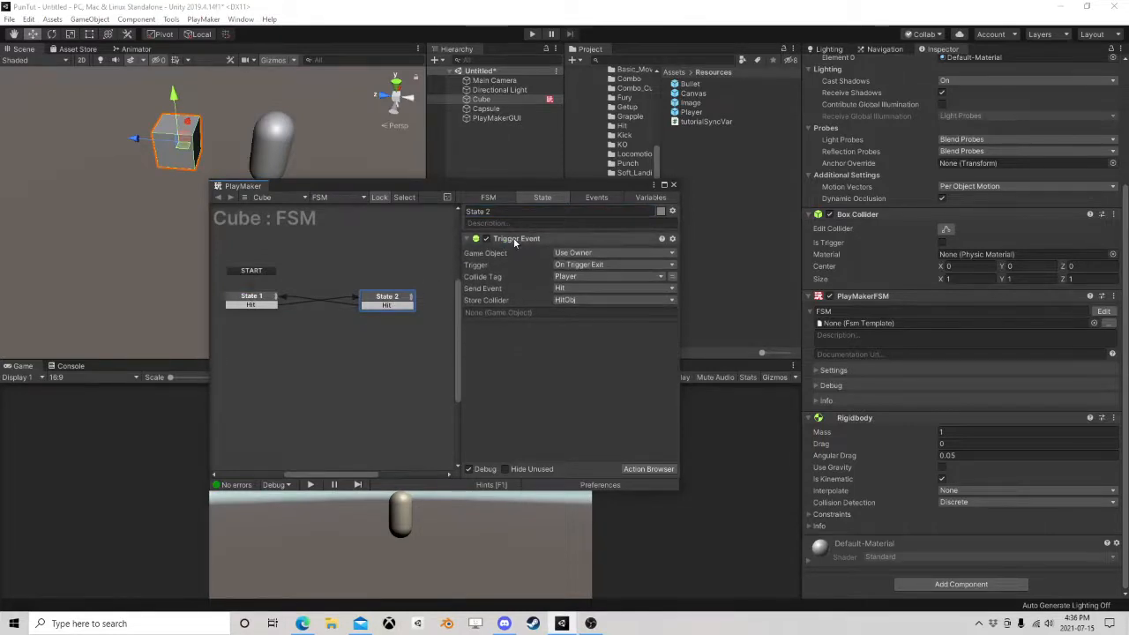
Delete State 1's Hit transition and its Collision Event action.
left_click(252, 298)
right_click(255, 306)
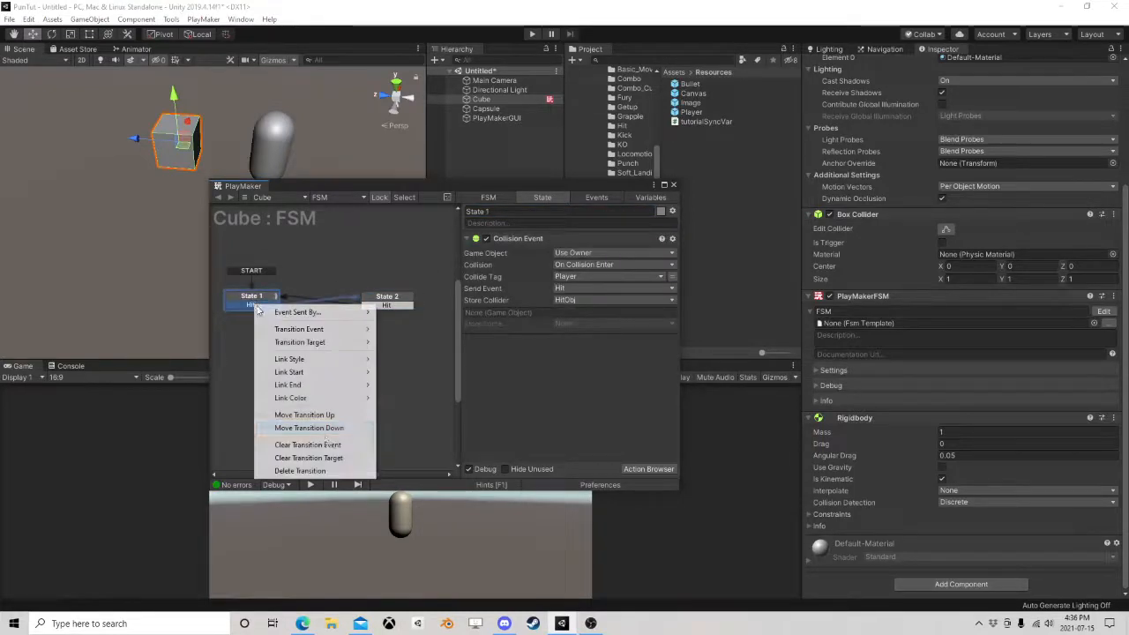
left_click(300, 470)
left_click(515, 240)
key("Delete")
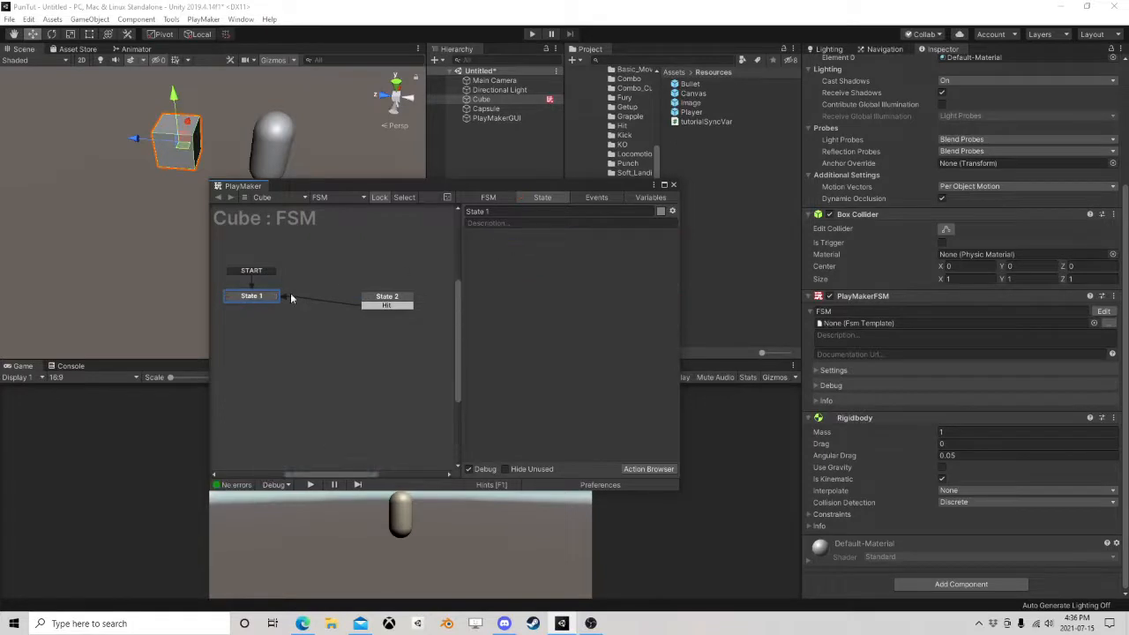
Add a COLLISION ENTER global transition to State 2.
right_click(380, 300)
mouse_move(437, 315)
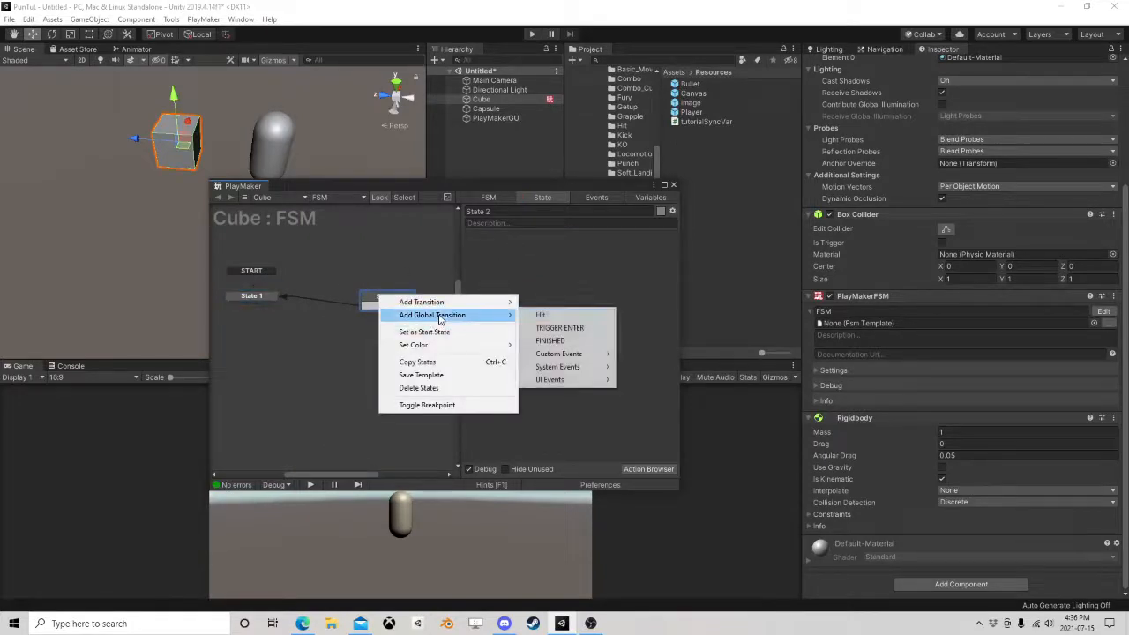
mouse_move(564, 366)
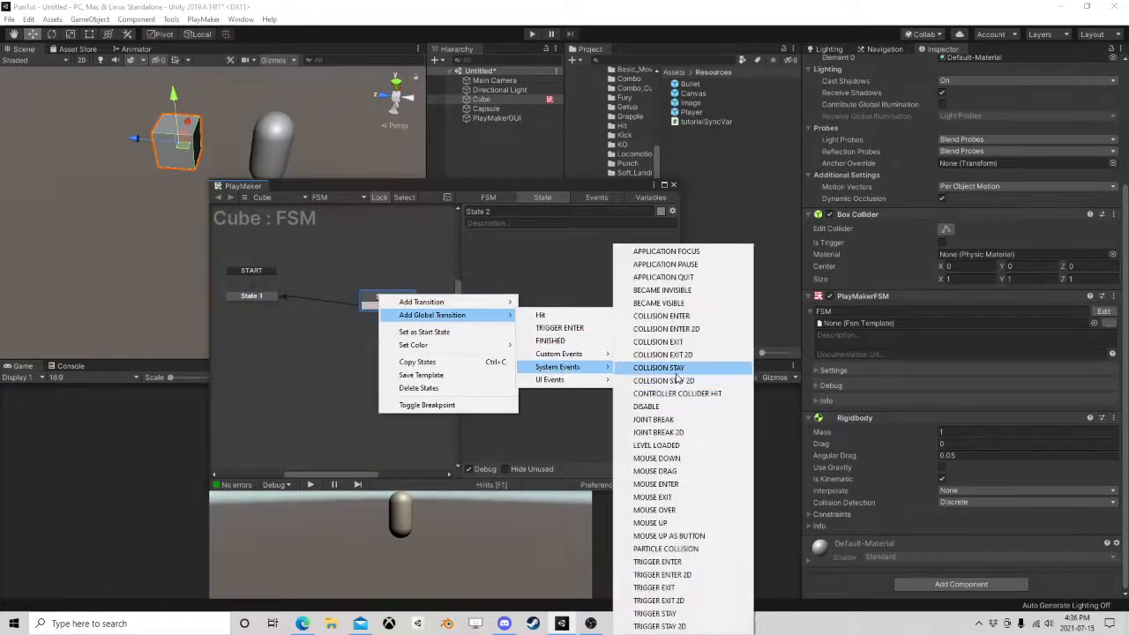
left_click(696, 317)
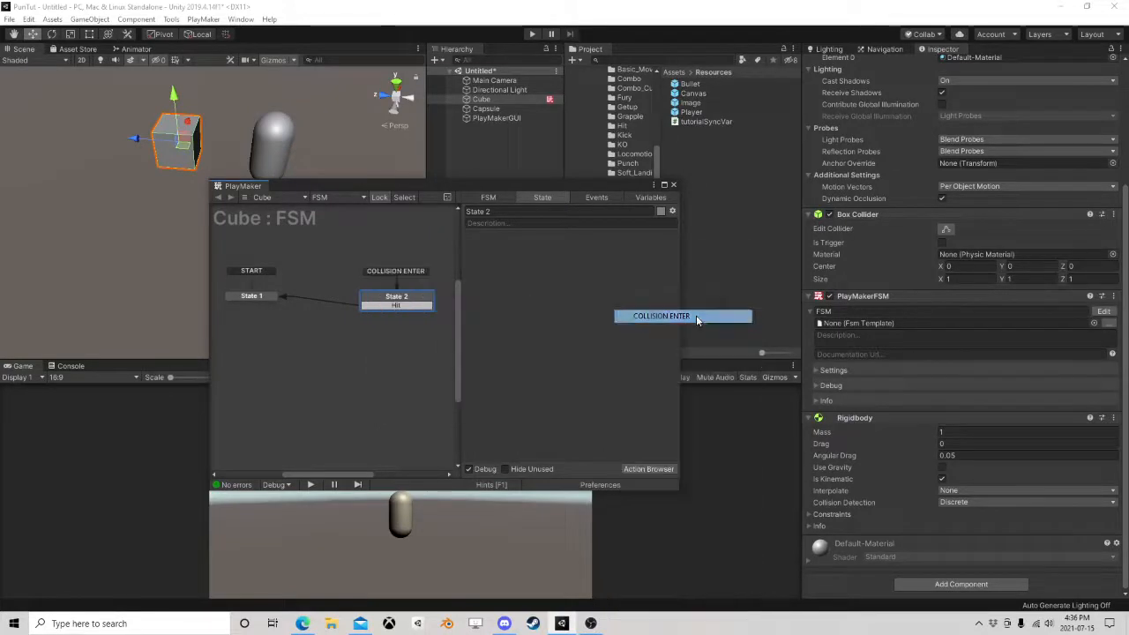
Test the global transition by moving the Capsule into the Cube in play mode, and stop playing.
left_click(532, 33)
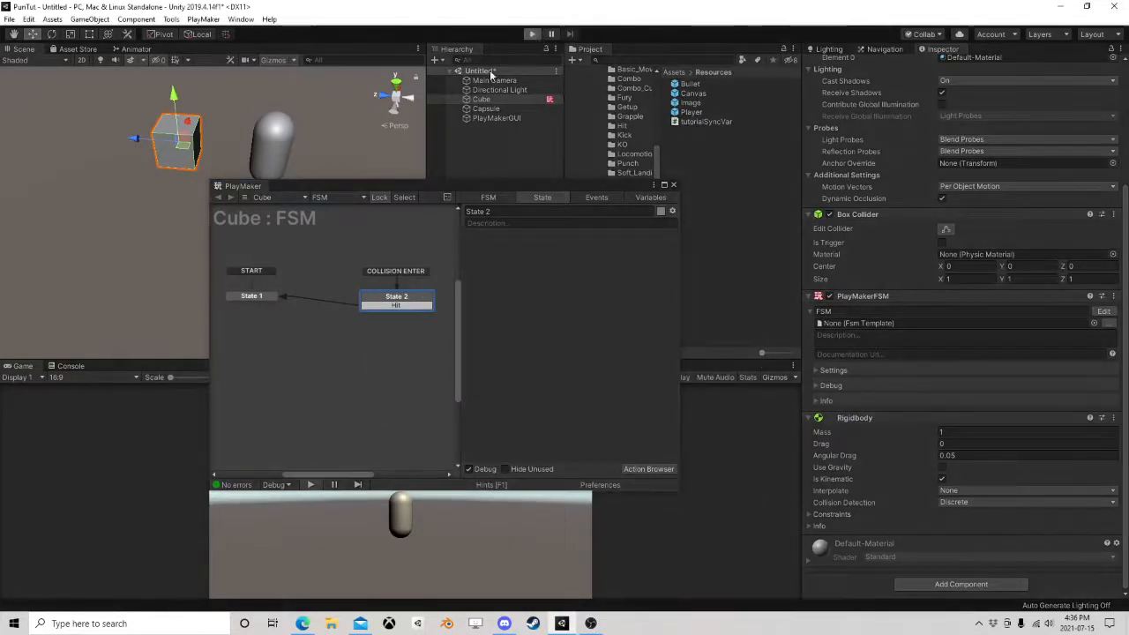
left_click(271, 128)
left_click_drag(224, 152, 245, 184)
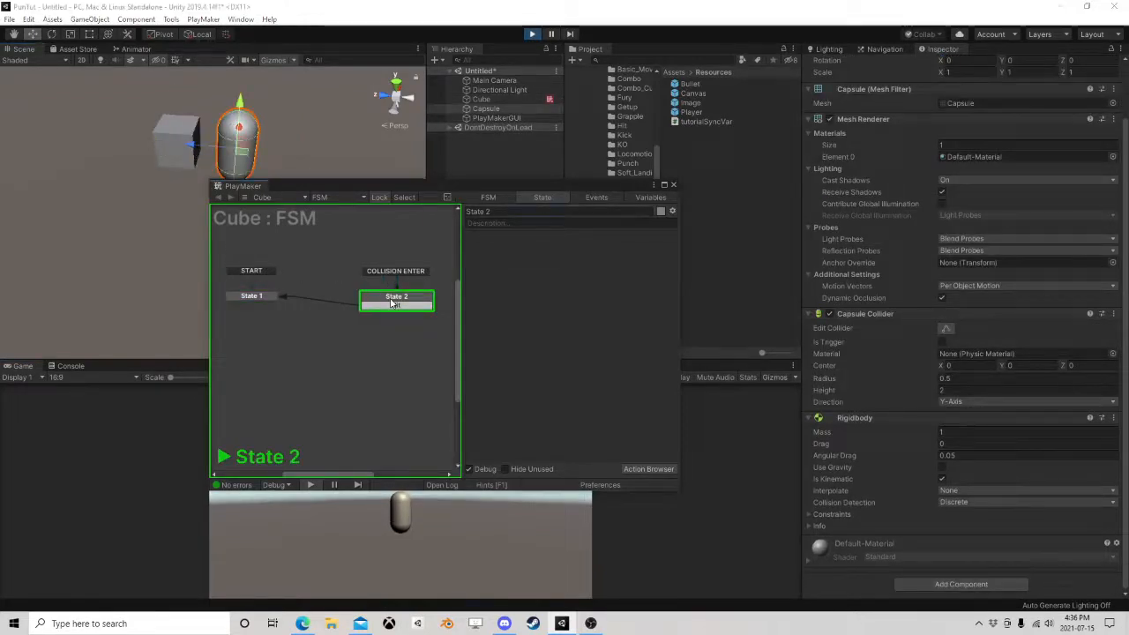
left_click(532, 33)
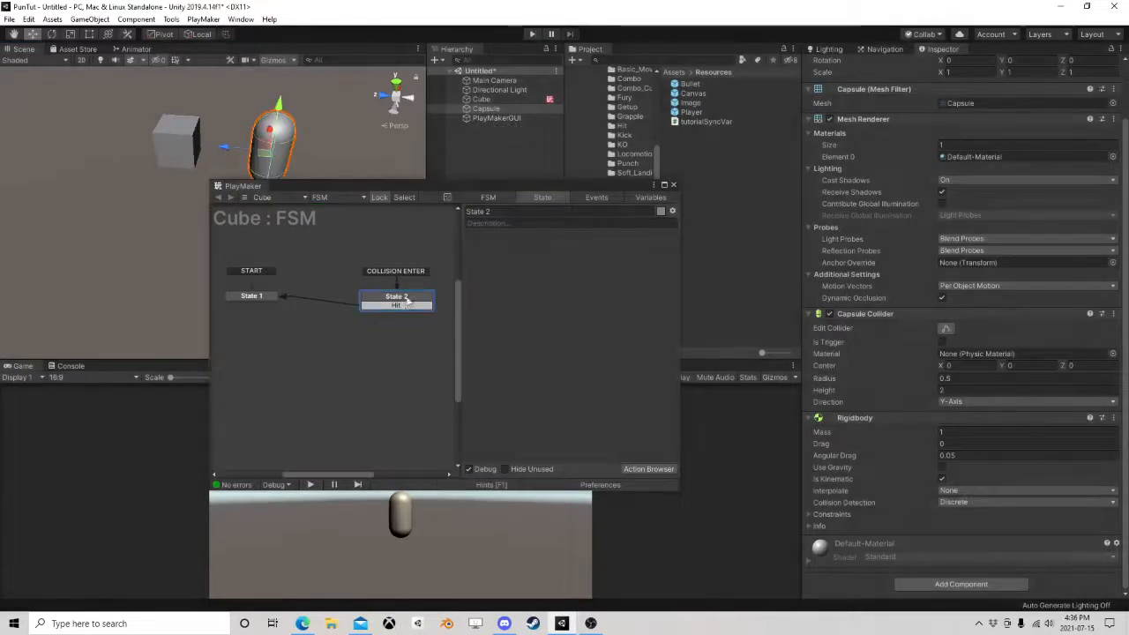
Add a Get Collision Info action to State 2 and store its Game Object Hit in the HitObj variable.
left_click(669, 469)
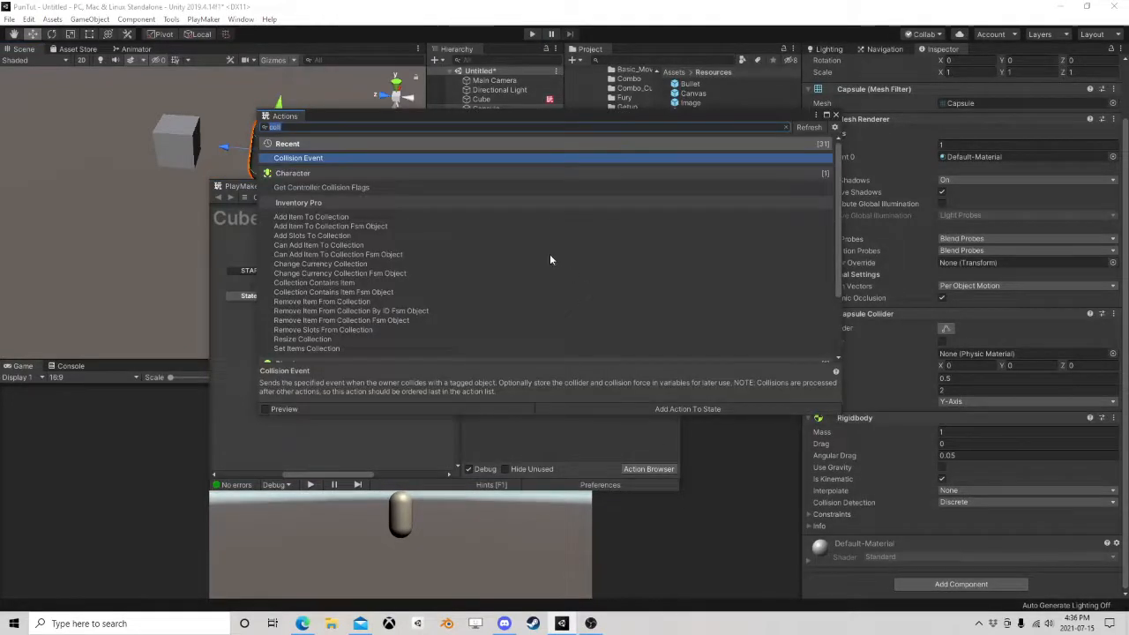
scroll(382, 284, "down", 2)
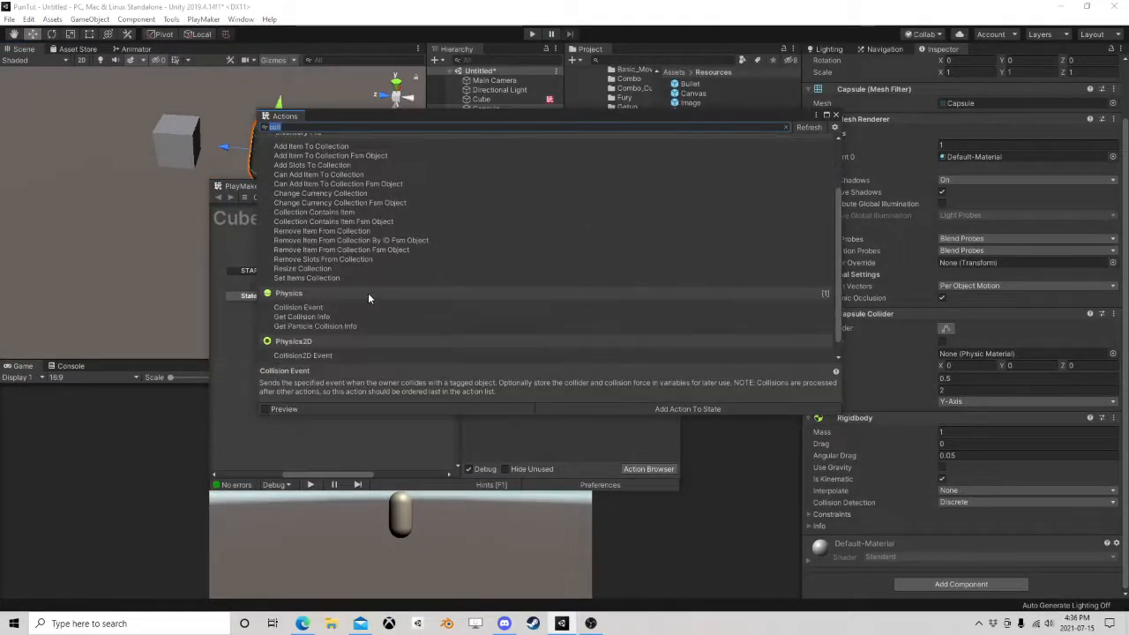
left_click(305, 318)
double_click(306, 320)
left_click(835, 116)
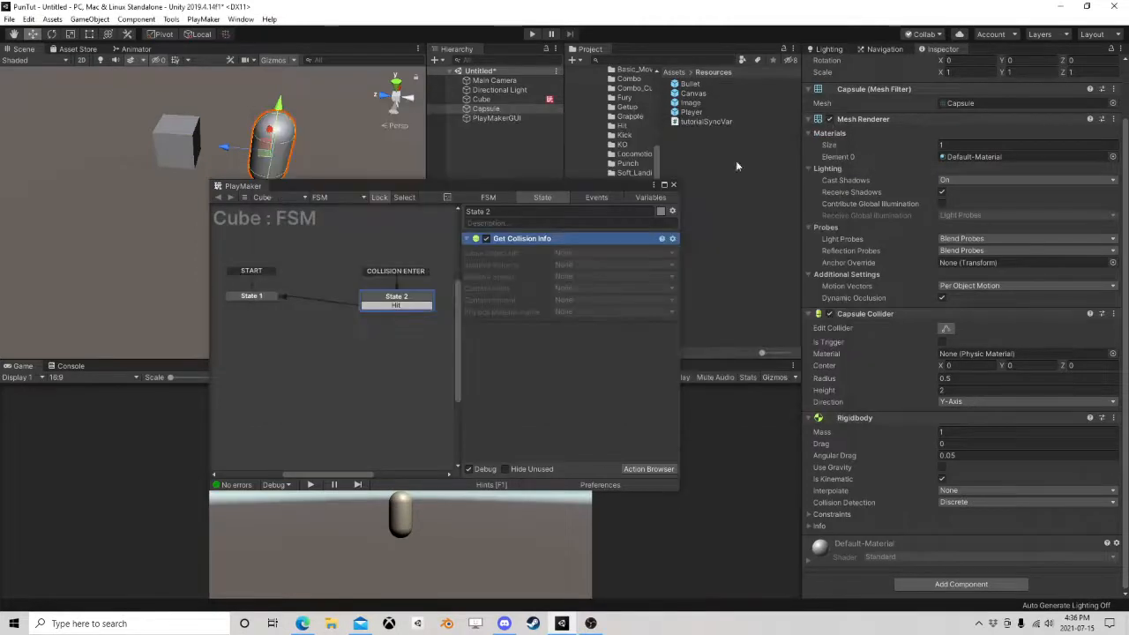
left_click(578, 252)
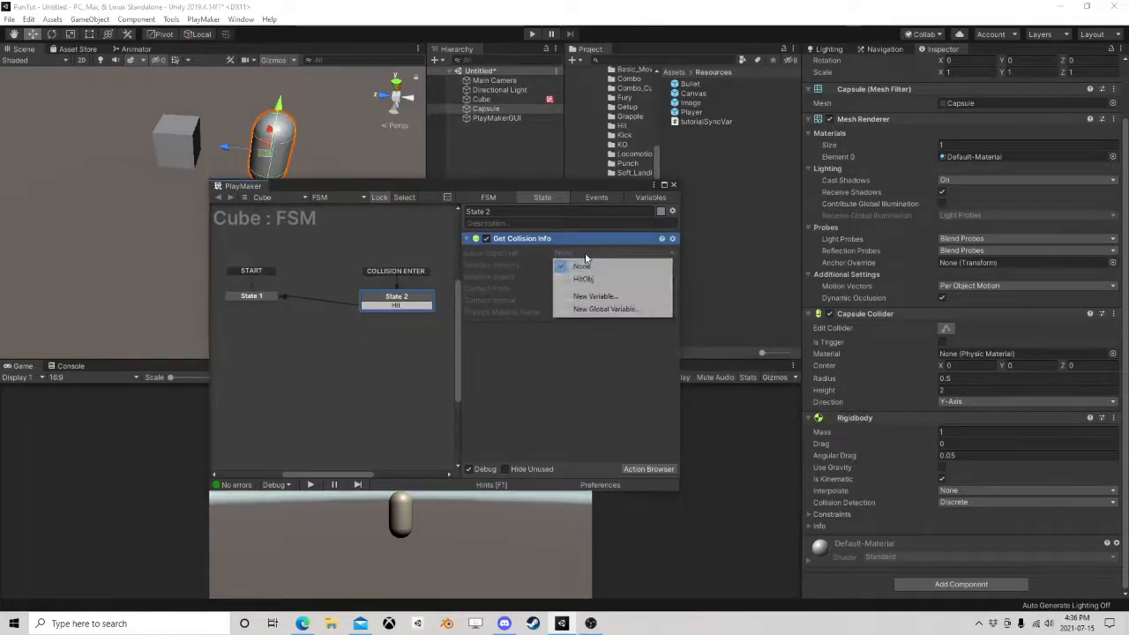
left_click(585, 276)
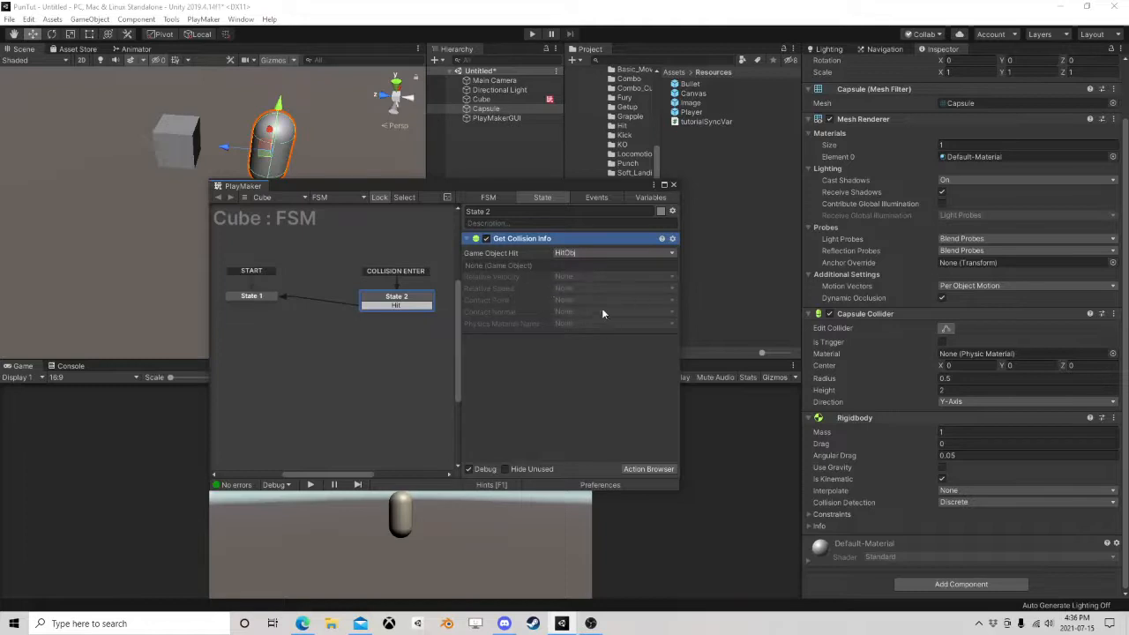
Move the Capsule into the Cube in play mode to check the stored hit object, close the FSM editor and stop playing.
left_click(532, 34)
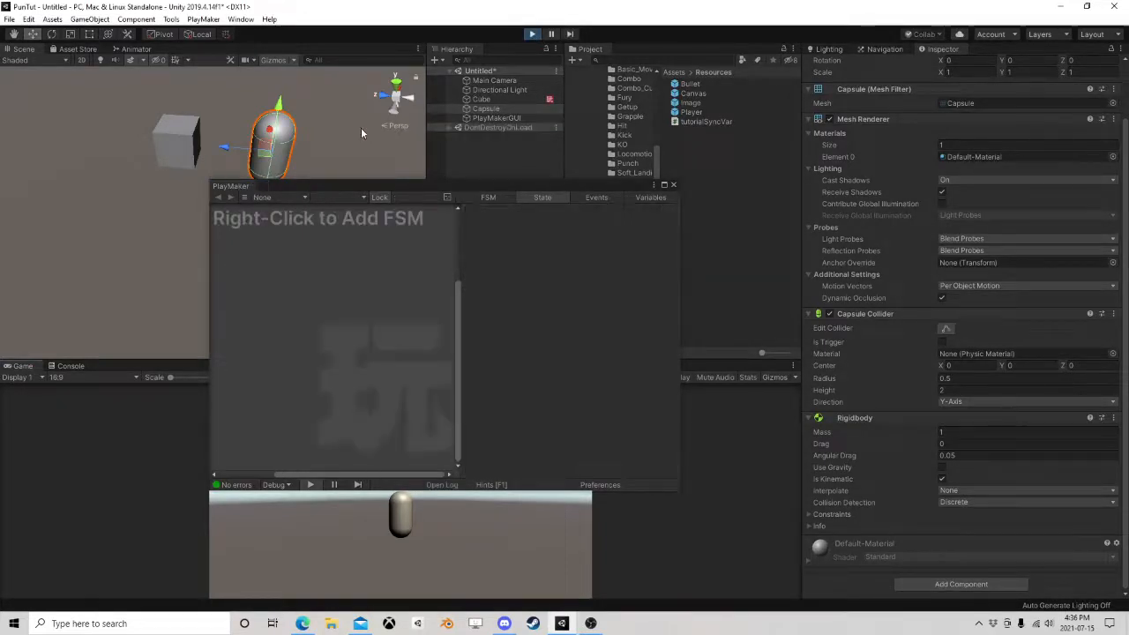
left_click(481, 99)
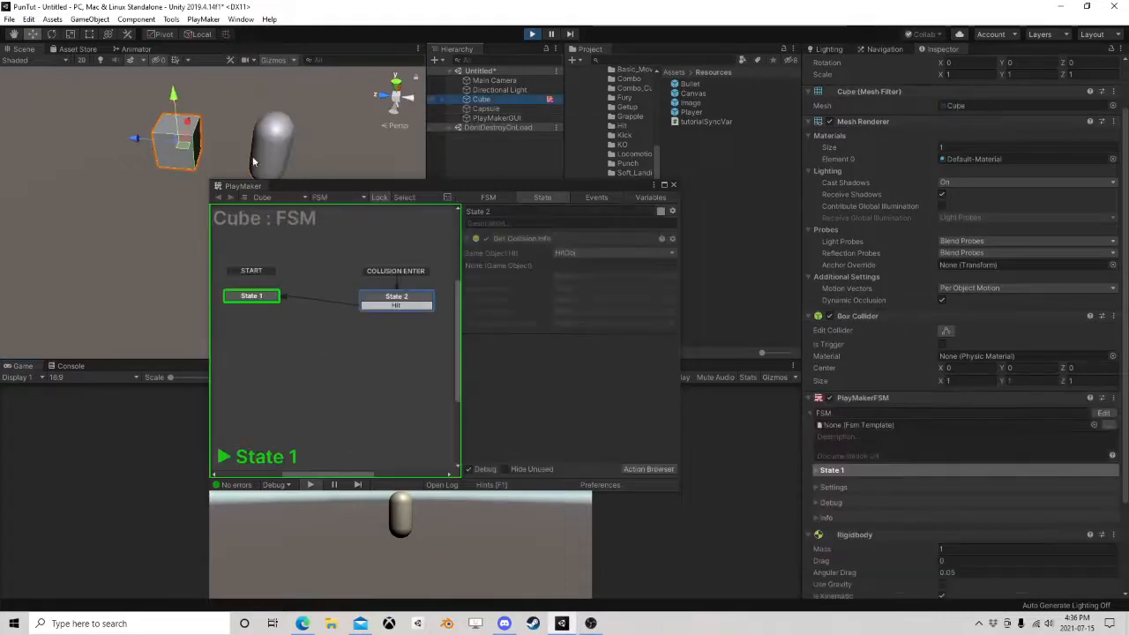
left_click(270, 157)
left_click_drag(237, 156, 170, 146)
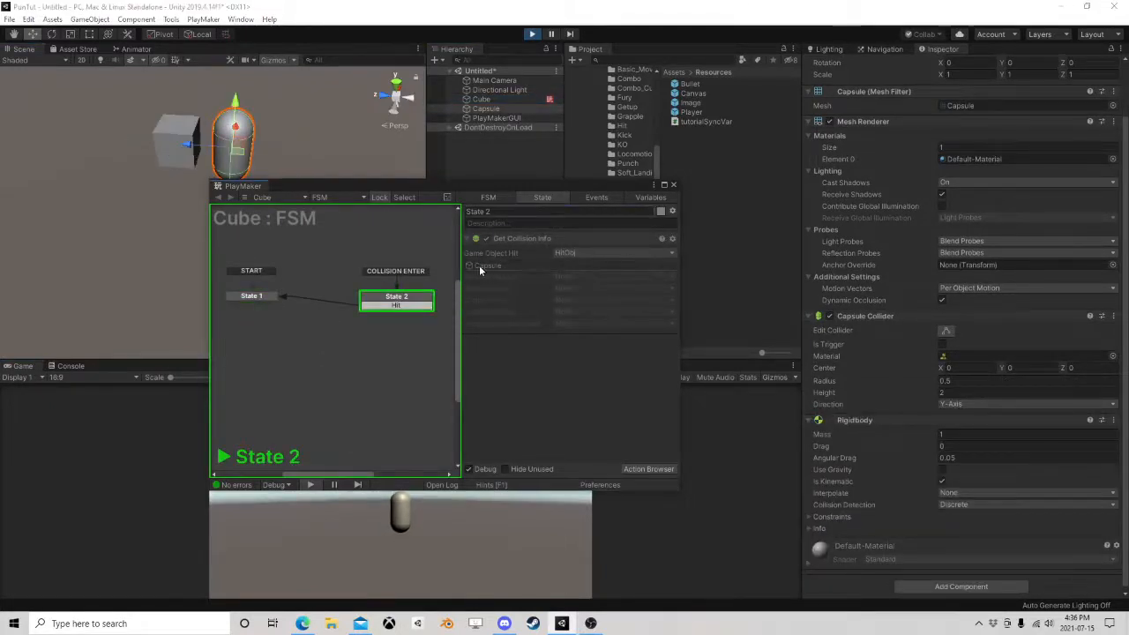
left_click(673, 184)
left_click(532, 35)
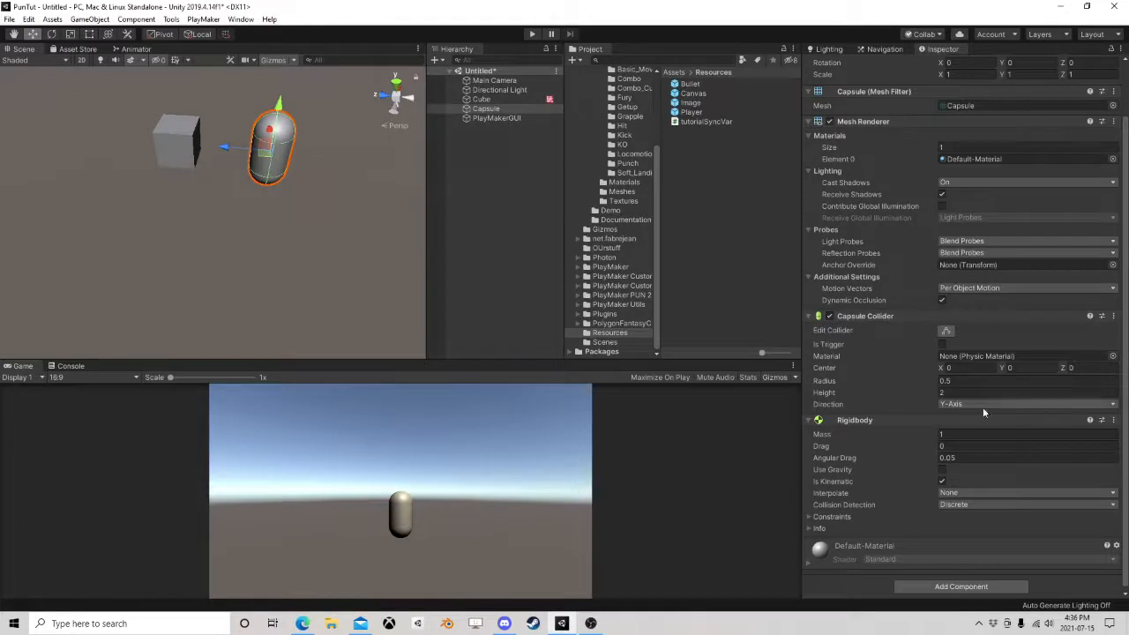
Delete the Cube from the scene.
left_click(483, 99)
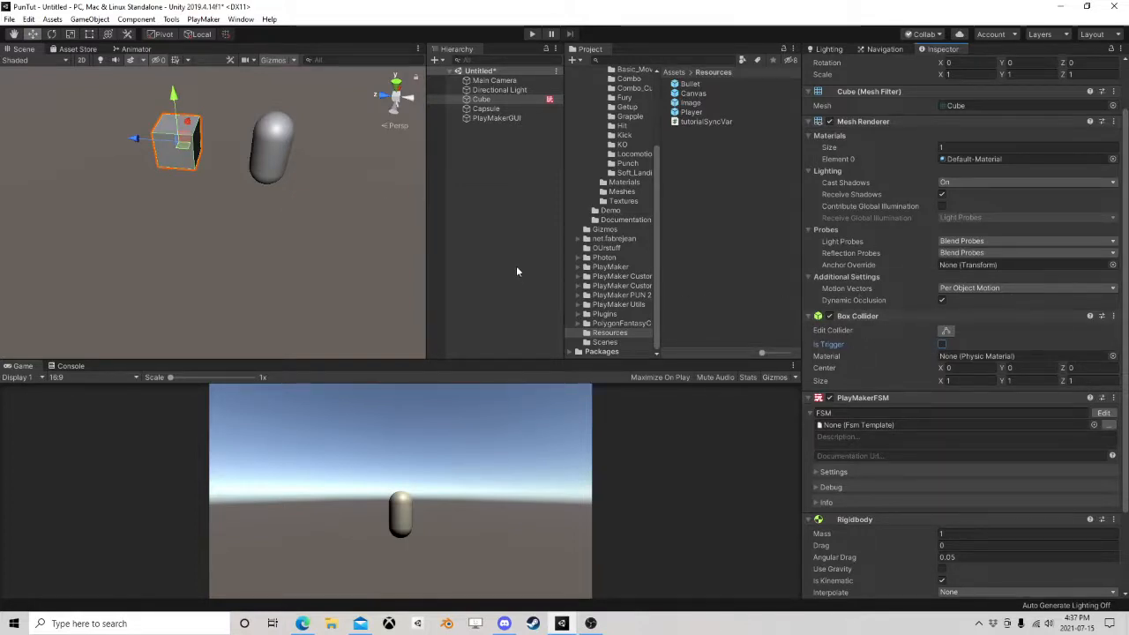
middle_click_drag(292, 158, 294, 225)
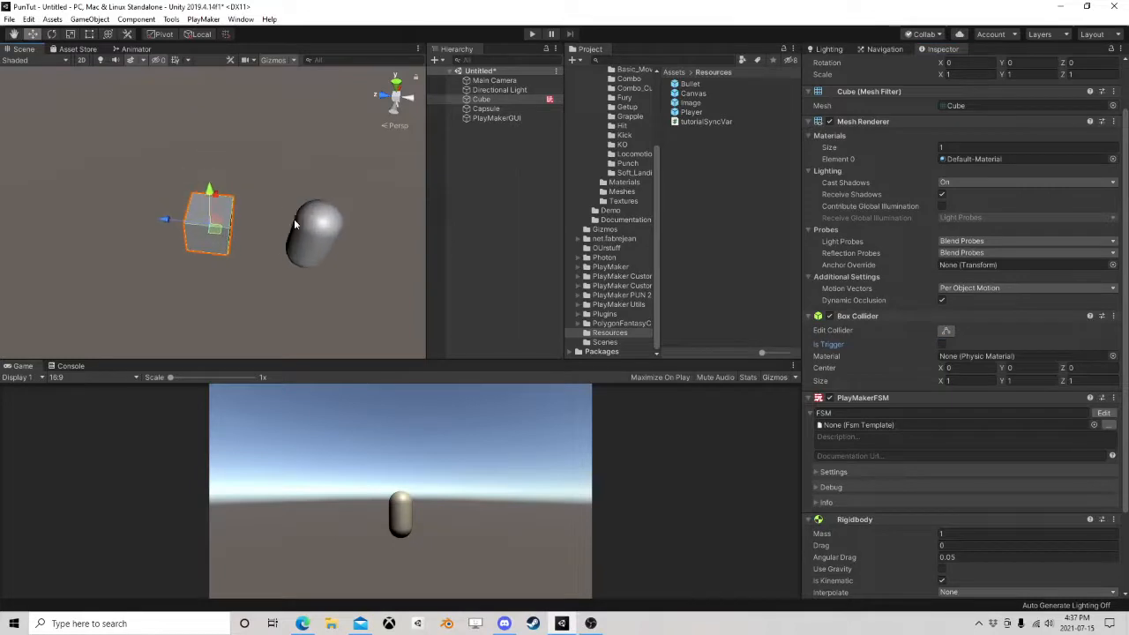
left_click(492, 105)
left_click(483, 99)
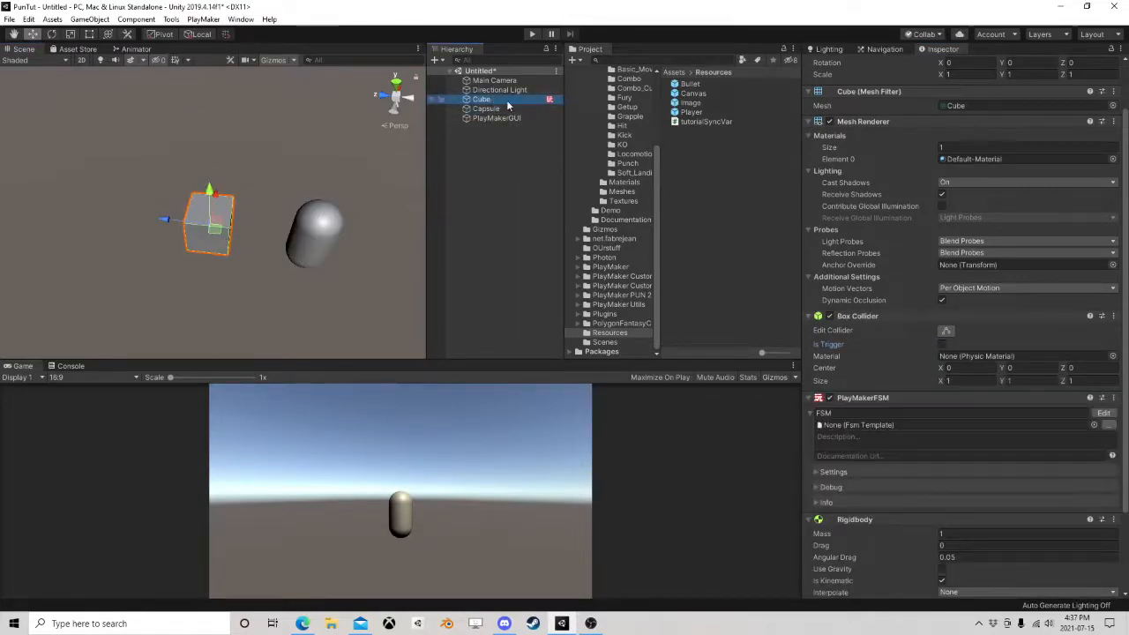
key("Delete")
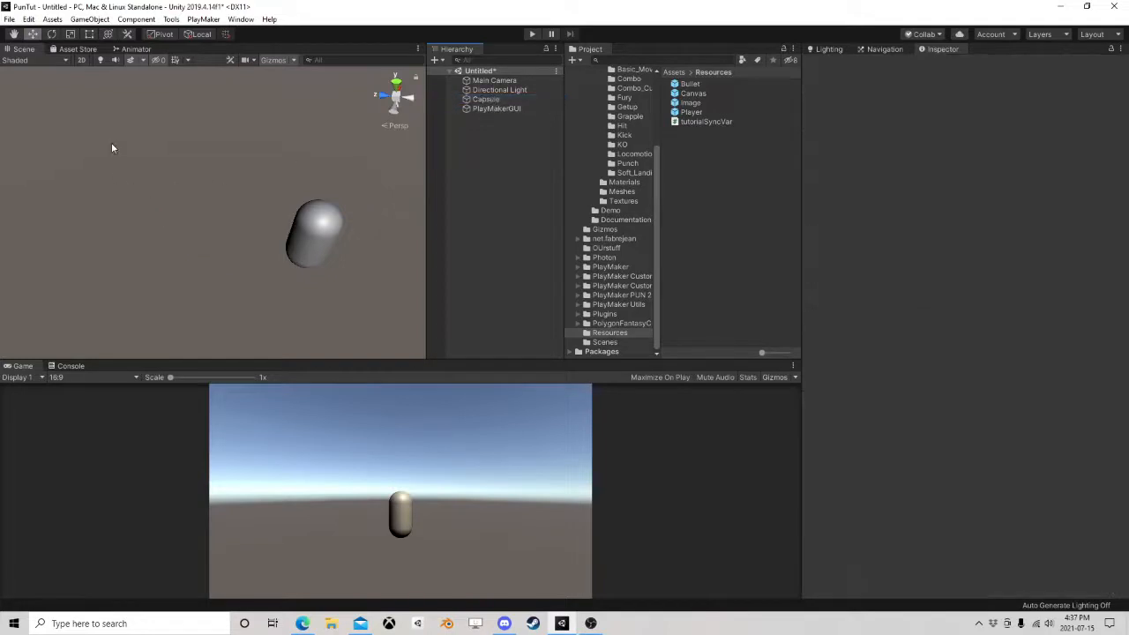
Create a Particle System effect in the scene beside the Capsule.
left_click(89, 21)
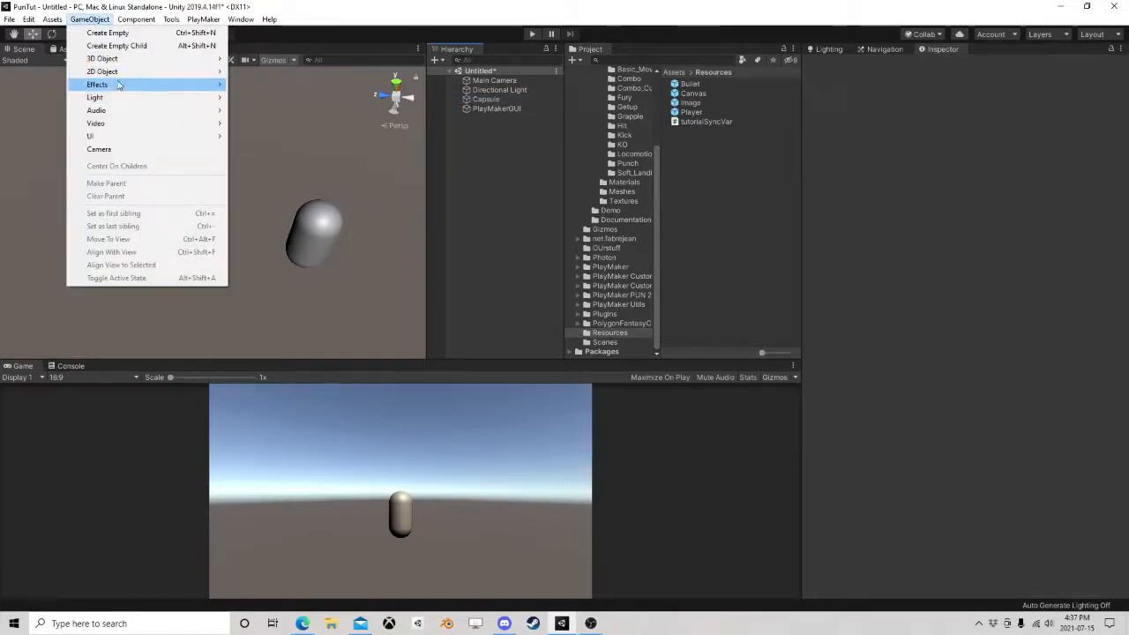
mouse_move(107, 88)
left_click(269, 85)
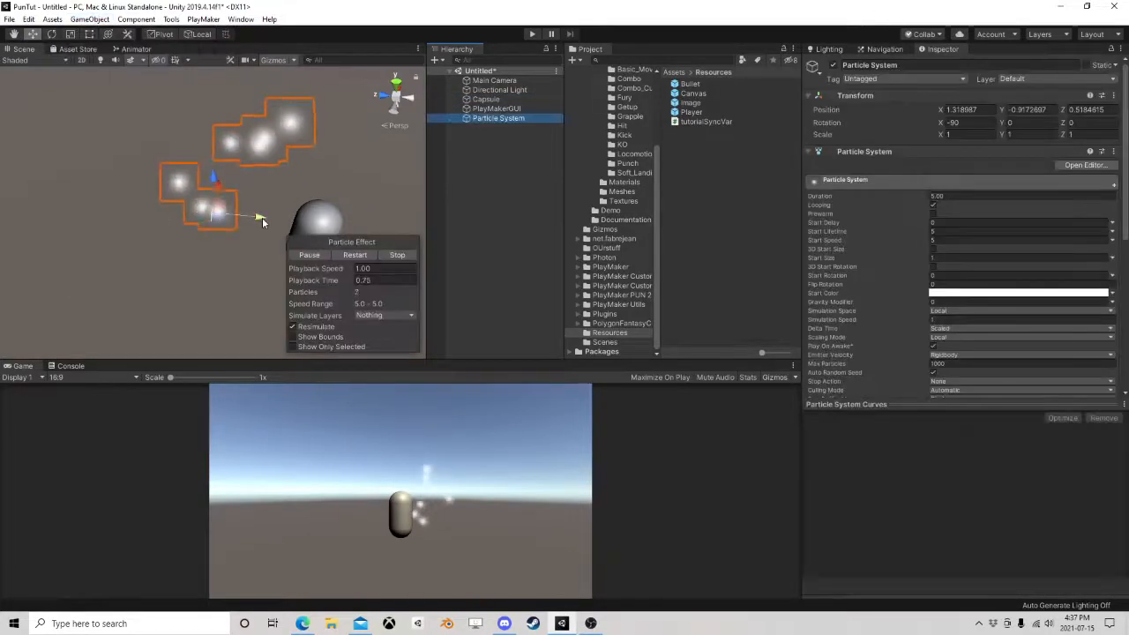
right_click_drag(221, 181, 267, 131)
scroll(267, 131, "down", 3)
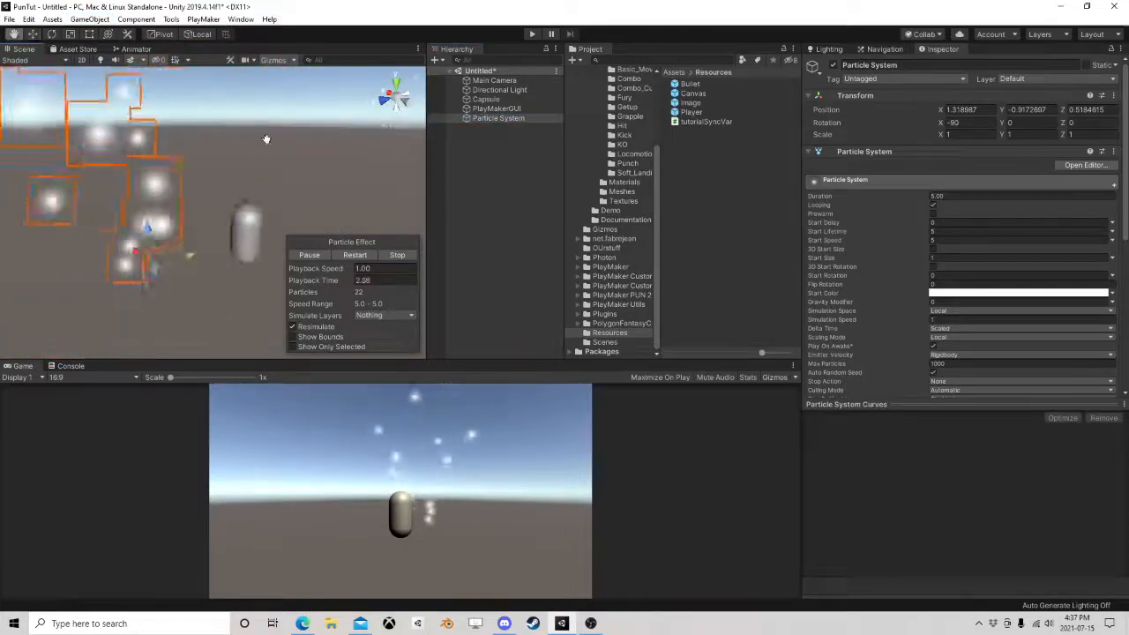
middle_click_drag(264, 138, 254, 159)
Set the cone angle in the Particle System's Shape module to 0.
scroll(924, 289, "down", 5)
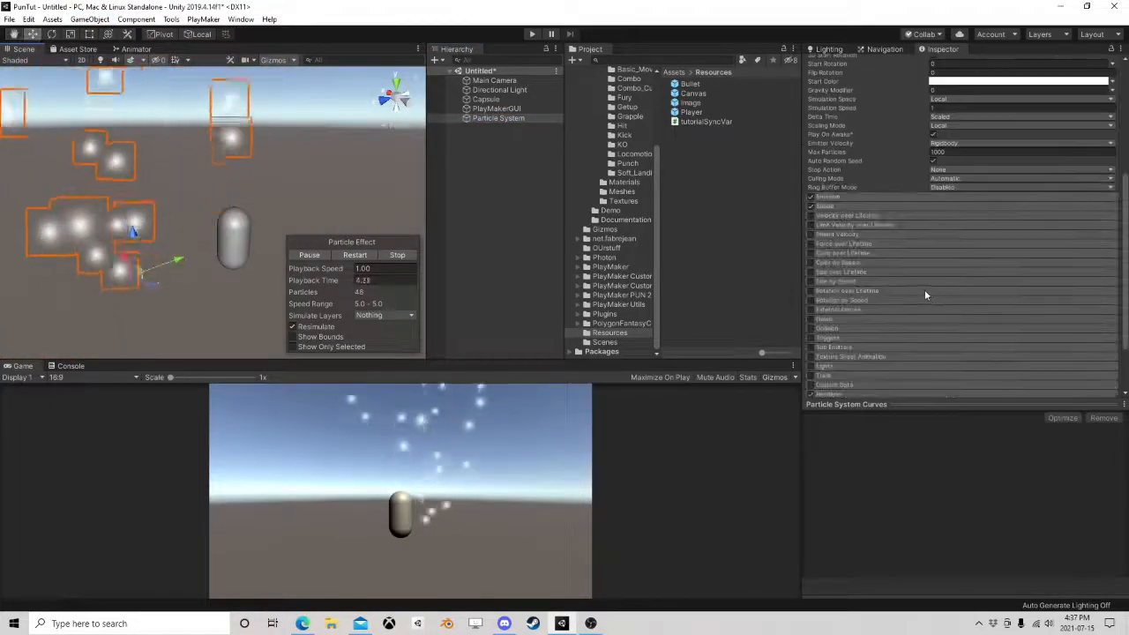
left_click(852, 205)
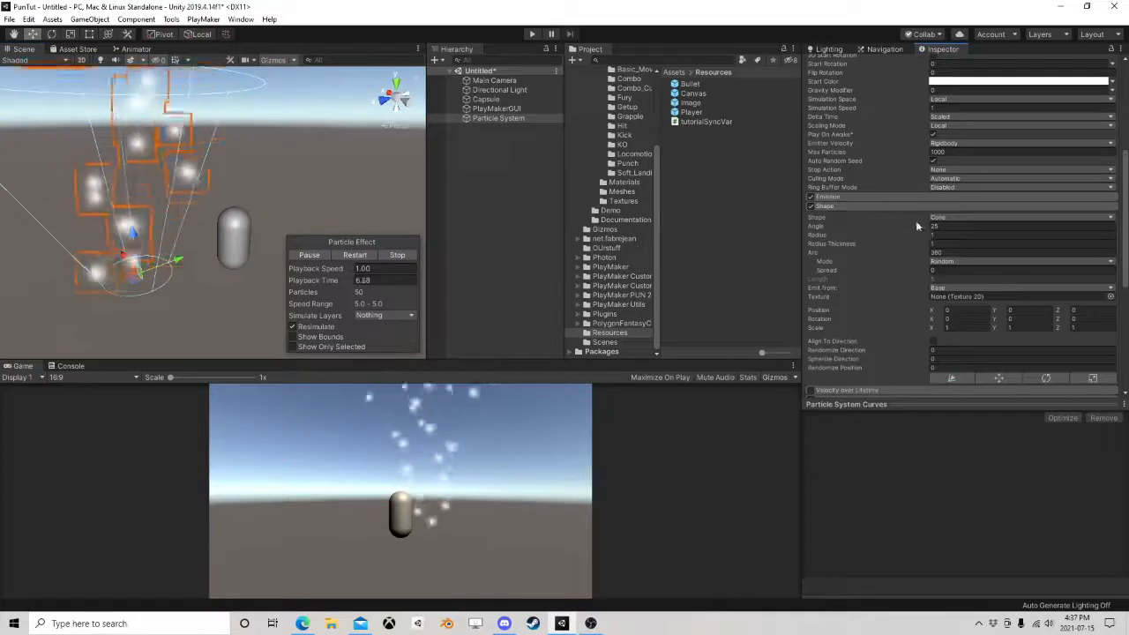
left_click_drag(914, 229, 296, 235)
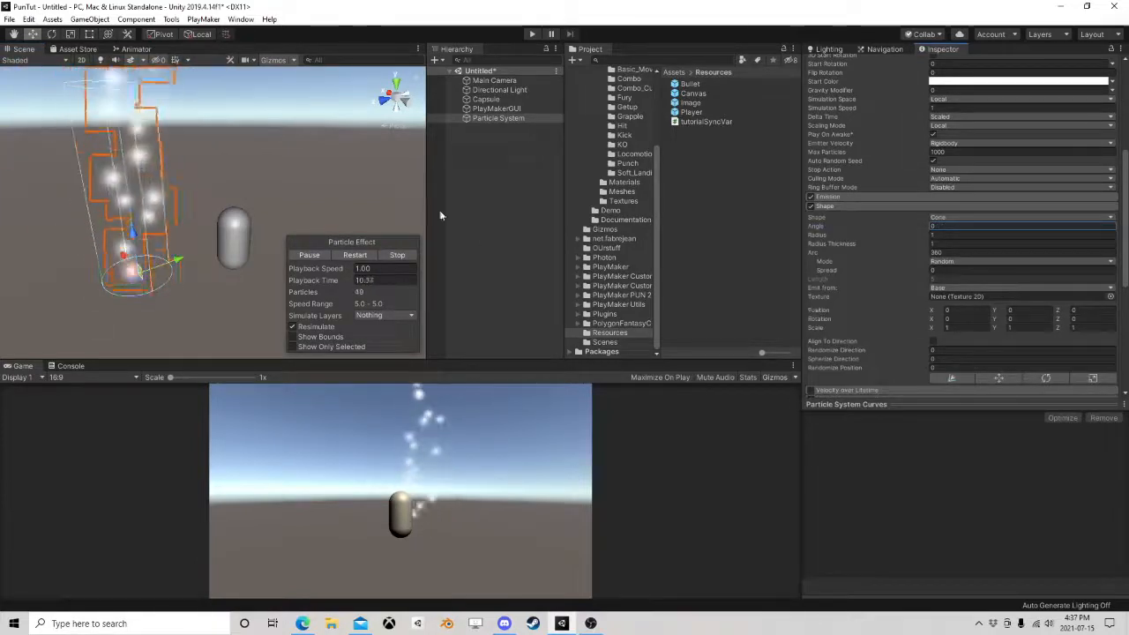
Set the Particle System's X rotation to 0 and its position to 0, 0, 0.
left_click(53, 35)
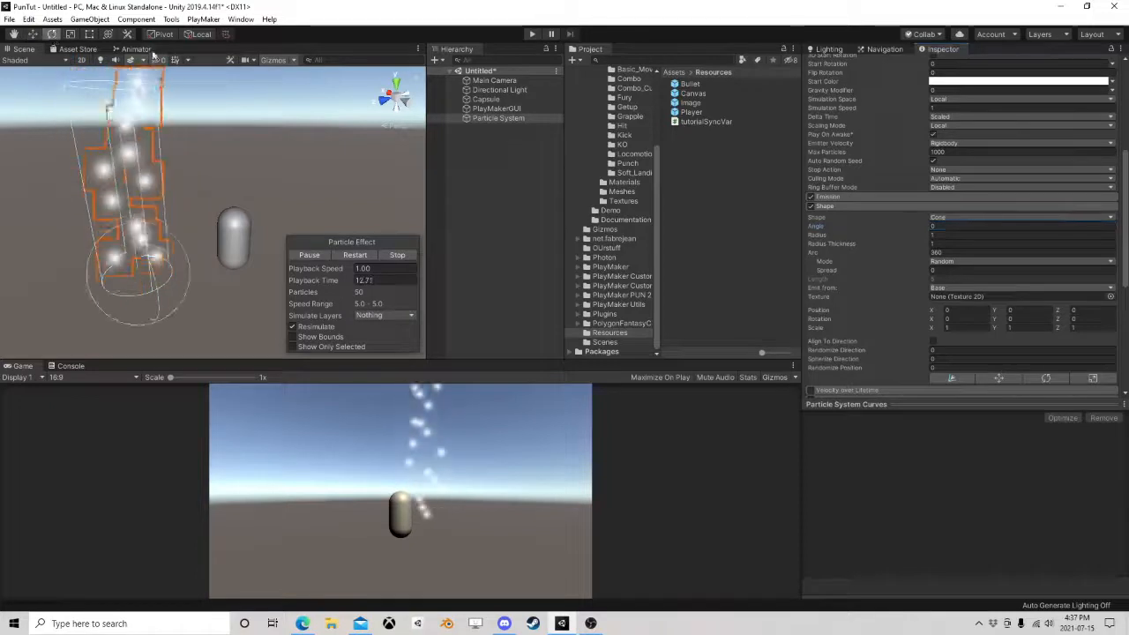
right_click_drag(261, 184, 240, 215)
middle_click_drag(240, 215, 279, 187)
scroll(1015, 202, "up", 10)
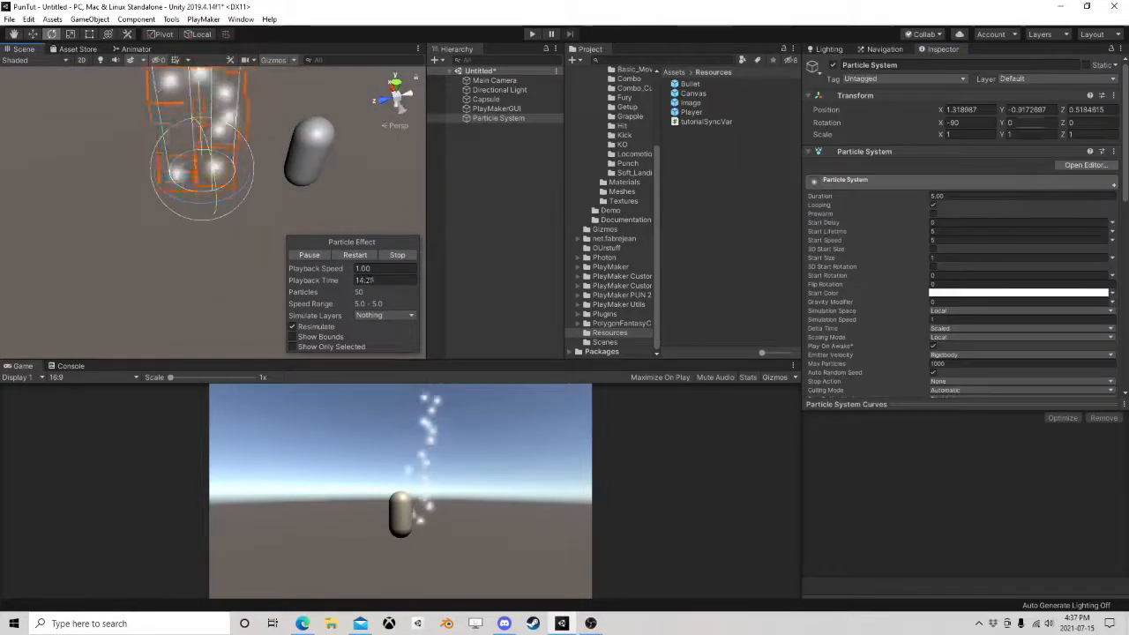
left_click(978, 123)
type("0")
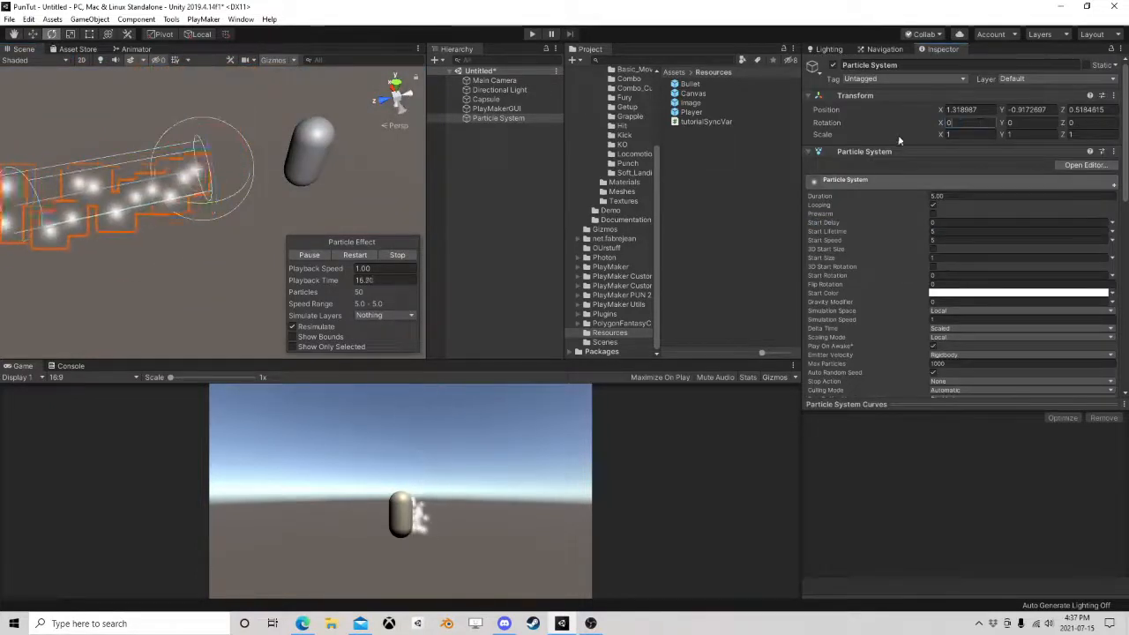
left_click(986, 109)
type("0")
key("Tab")
type("0")
key("Tab")
type("0")
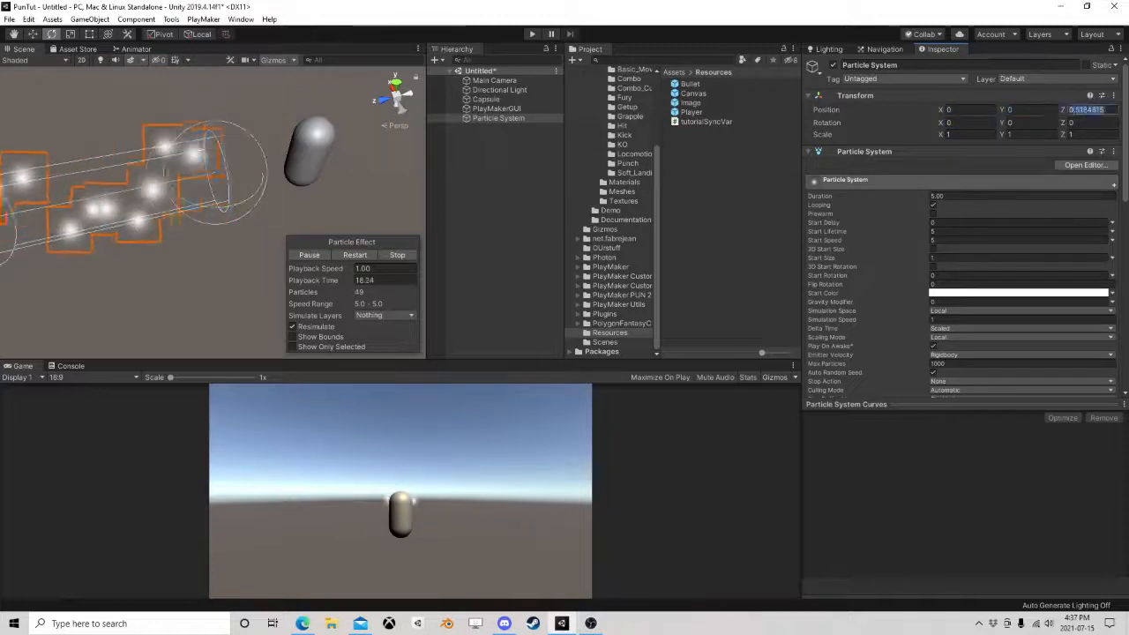
Move the Particle System along the Z axis to about -10.25 so that its stream passes through the Capsule.
right_click_drag(279, 187, 234, 177)
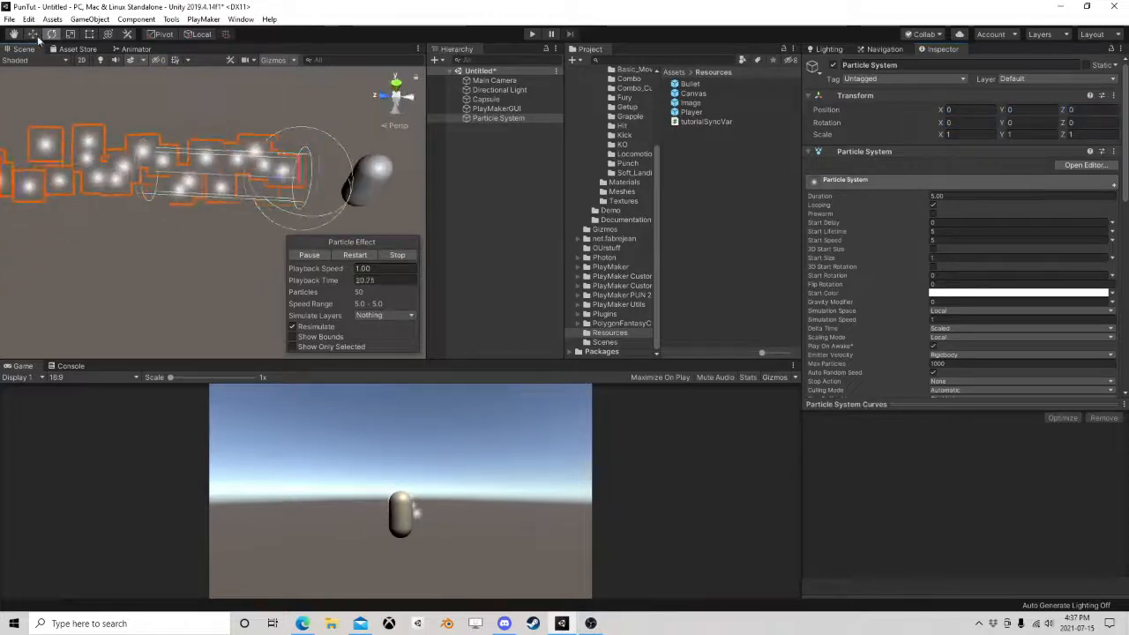
key("w")
scroll(294, 202, "down", 2)
middle_click_drag(337, 200, 205, 196)
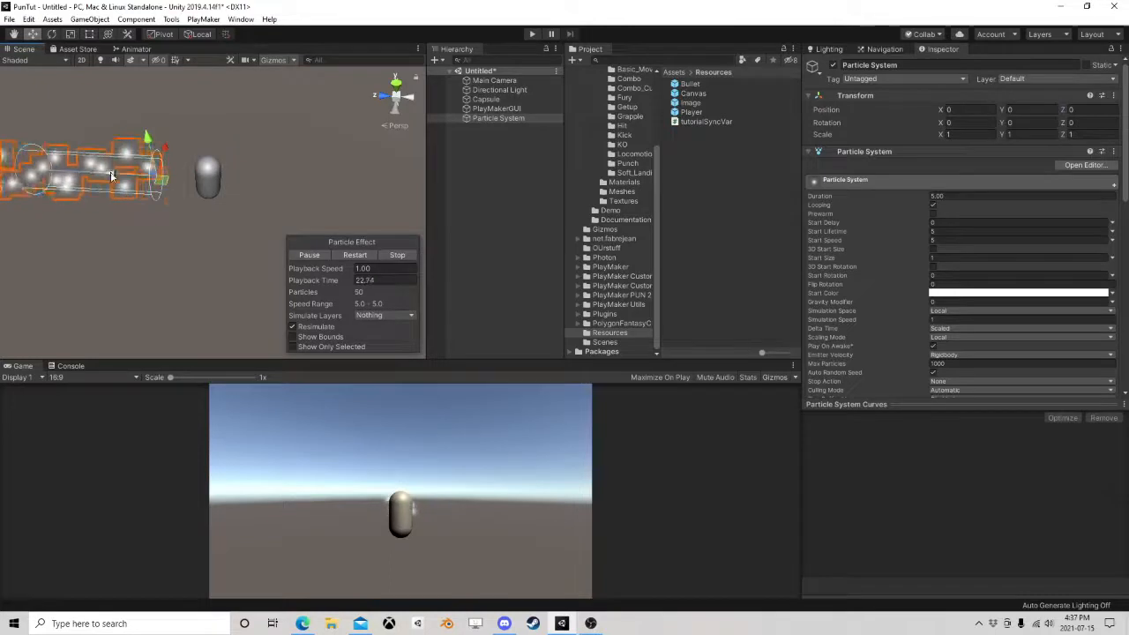
left_click_drag(117, 177, 367, 189)
scroll(202, 201, "down", 2)
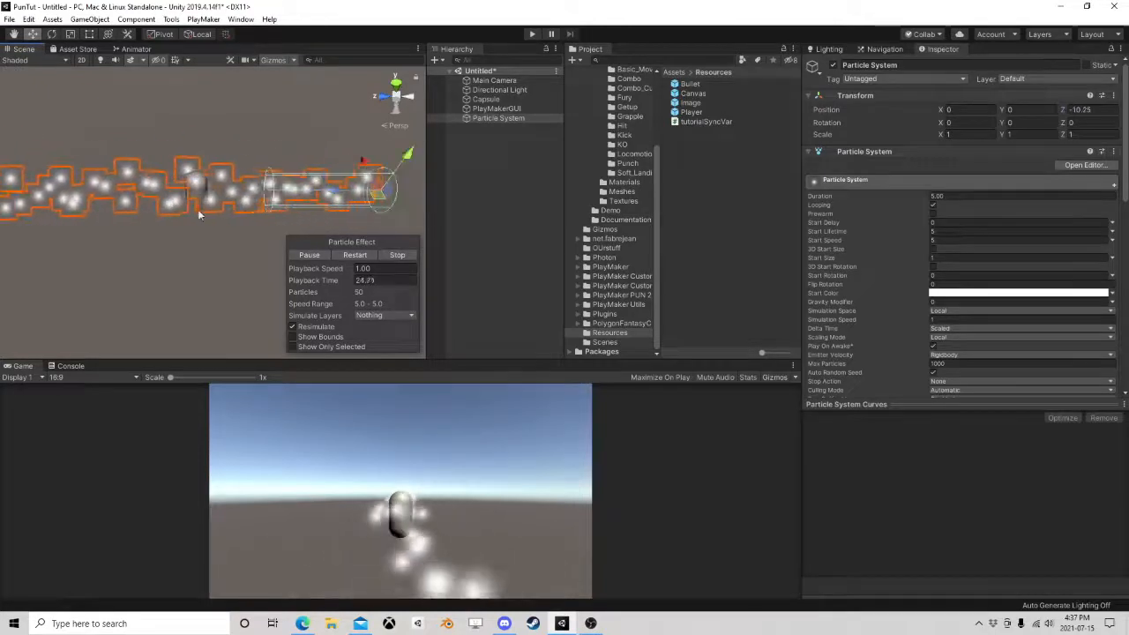
scroll(200, 236, "up", 5)
right_click_drag(200, 238, 272, 197)
scroll(254, 214, "up", 2)
scroll(255, 214, "down", 3)
scroll(314, 185, "up", 3)
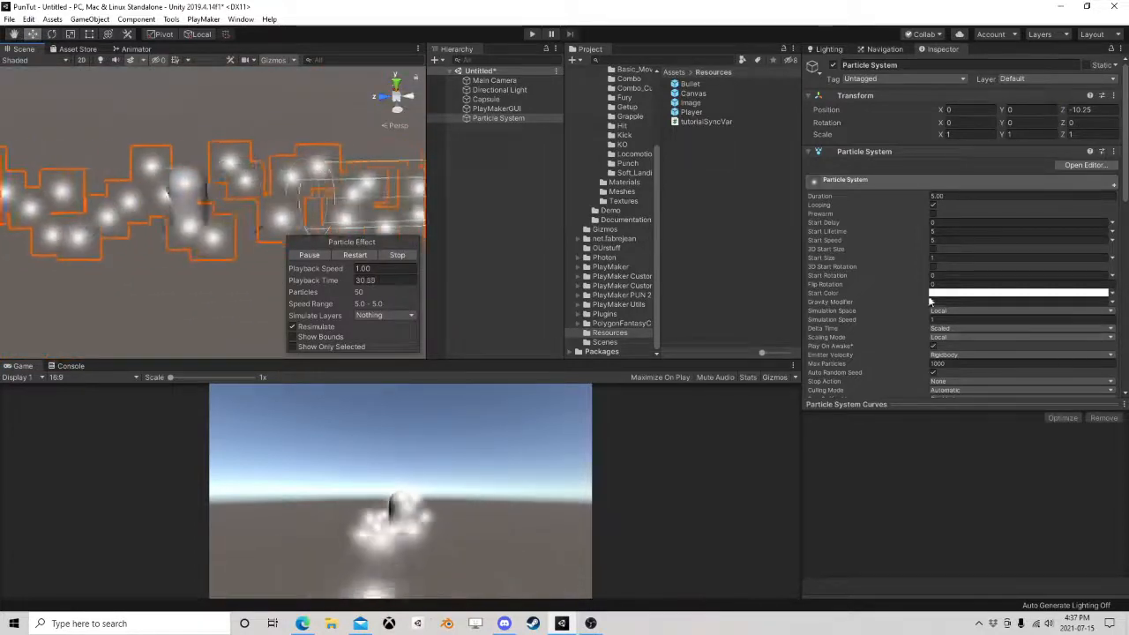
Add a PlayMakerFSM component to the Capsule and open its FSM for editing.
left_click(488, 99)
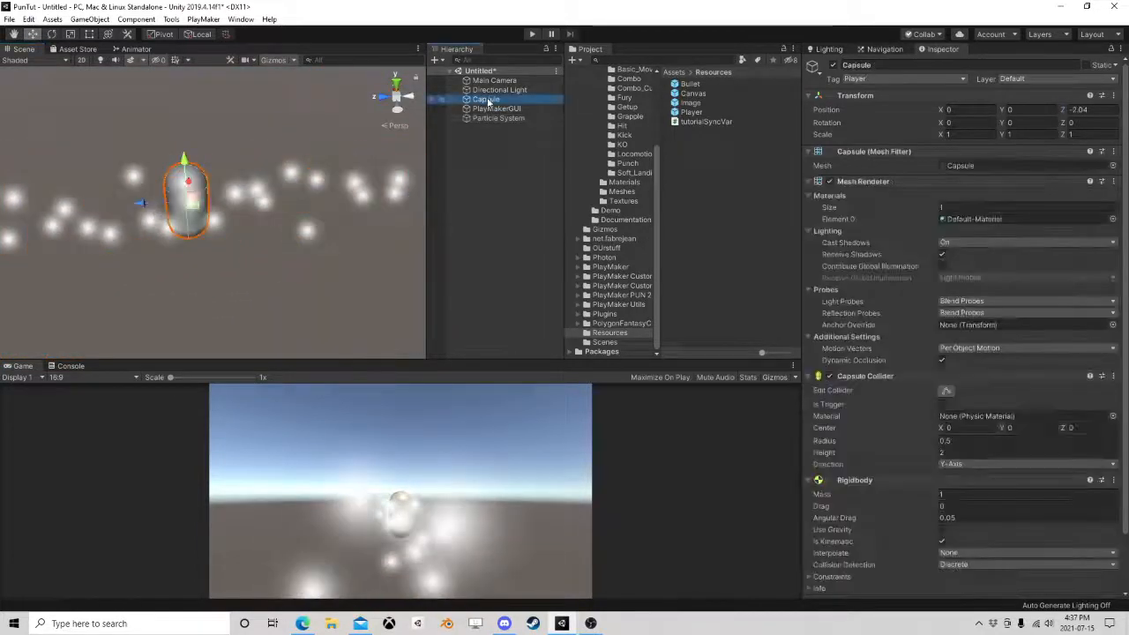
scroll(976, 412, "down", 3)
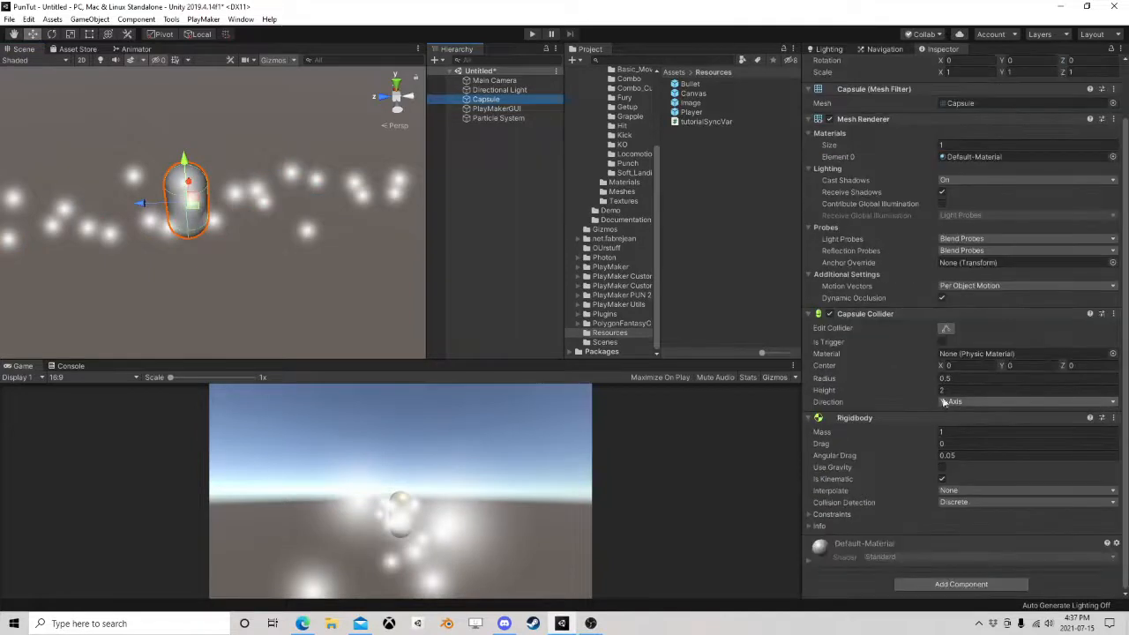
left_click(944, 585)
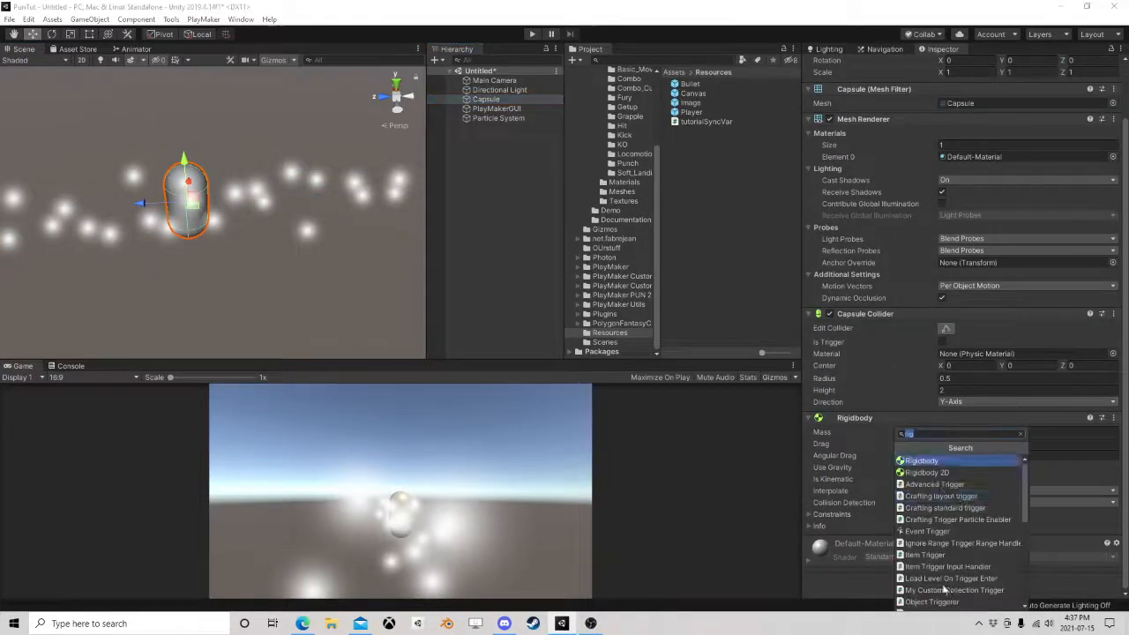
type("fsm")
left_click(941, 462)
scroll(940, 469, "down", 4)
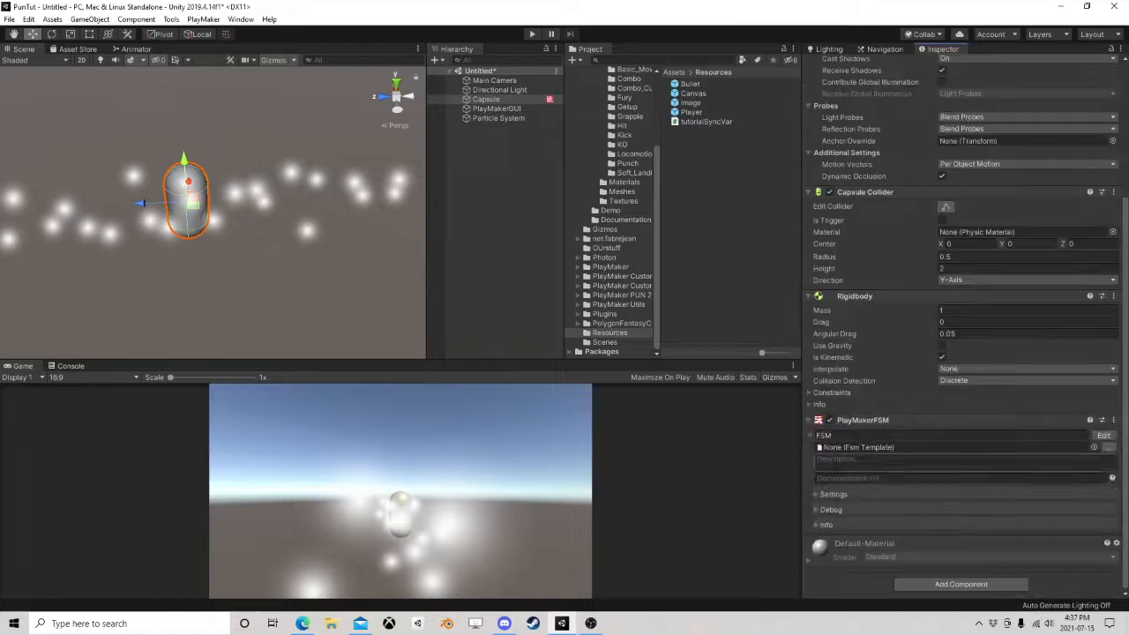
left_click(1105, 436)
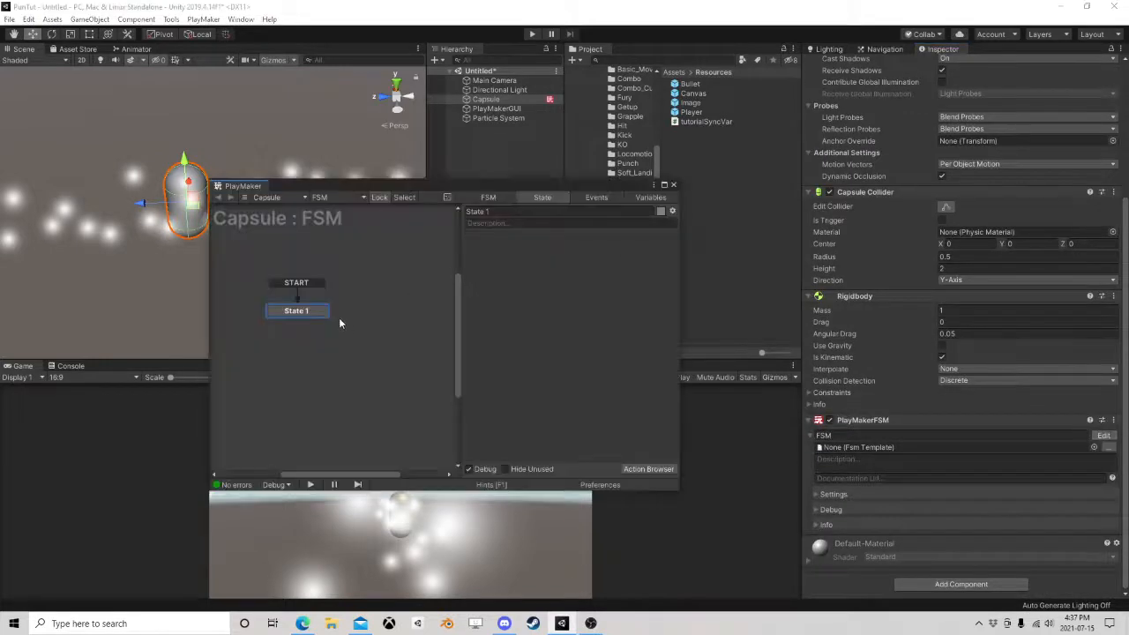
Add a second state to the Capsule's FSM with a PARTICLE COLLISION global transition.
middle_click_drag(339, 323, 283, 286)
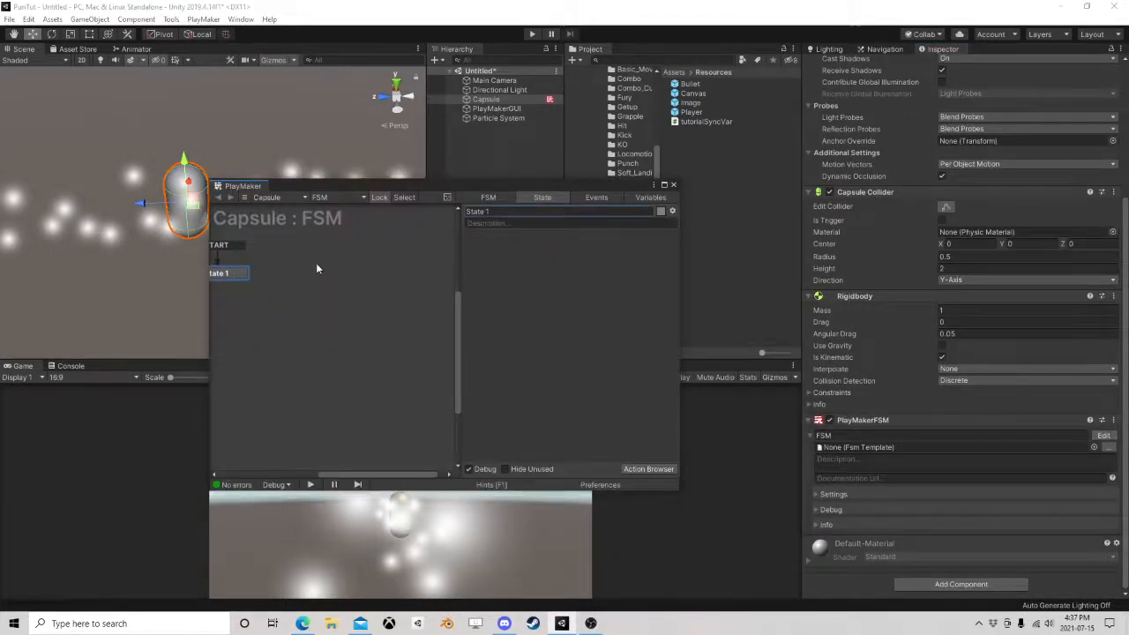
right_click(318, 267)
left_click(333, 268)
right_click(334, 269)
mouse_move(410, 291)
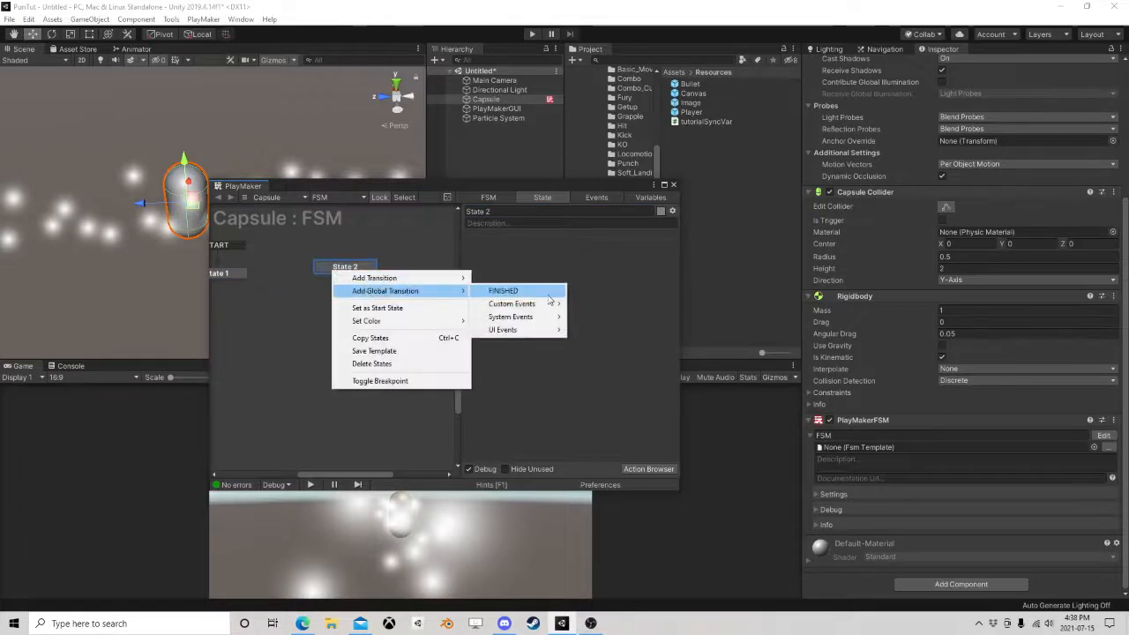
mouse_move(531, 321)
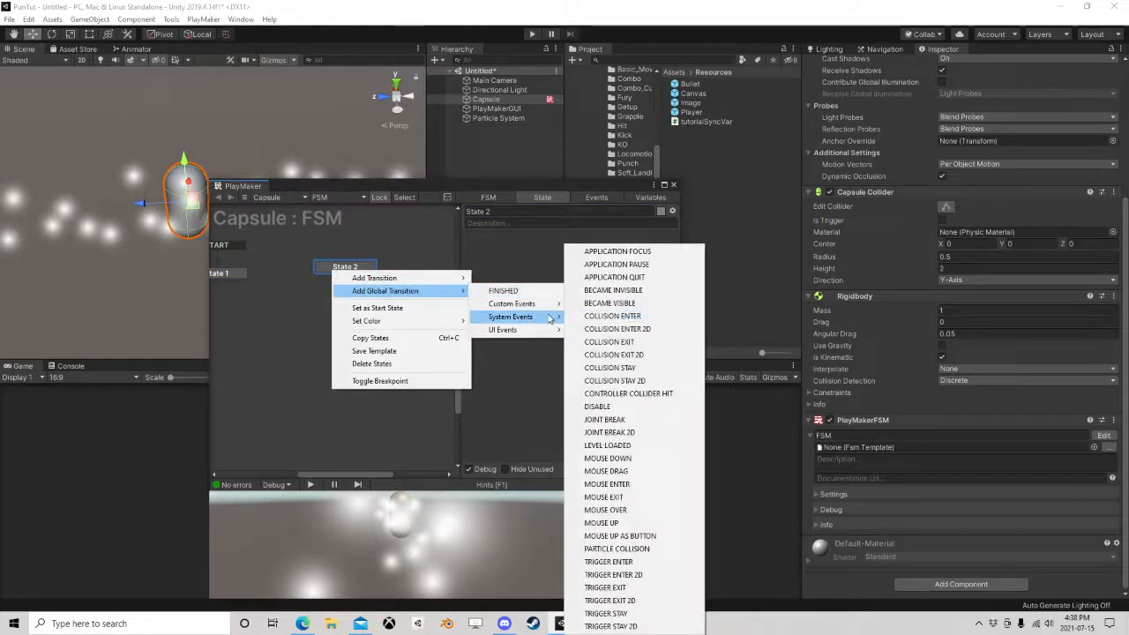
left_click(618, 549)
left_click_drag(355, 270, 313, 278)
Move the FSM editor clear of the scene view, test the particle collision event in play mode and stop the scene.
left_click_drag(379, 191, 503, 283)
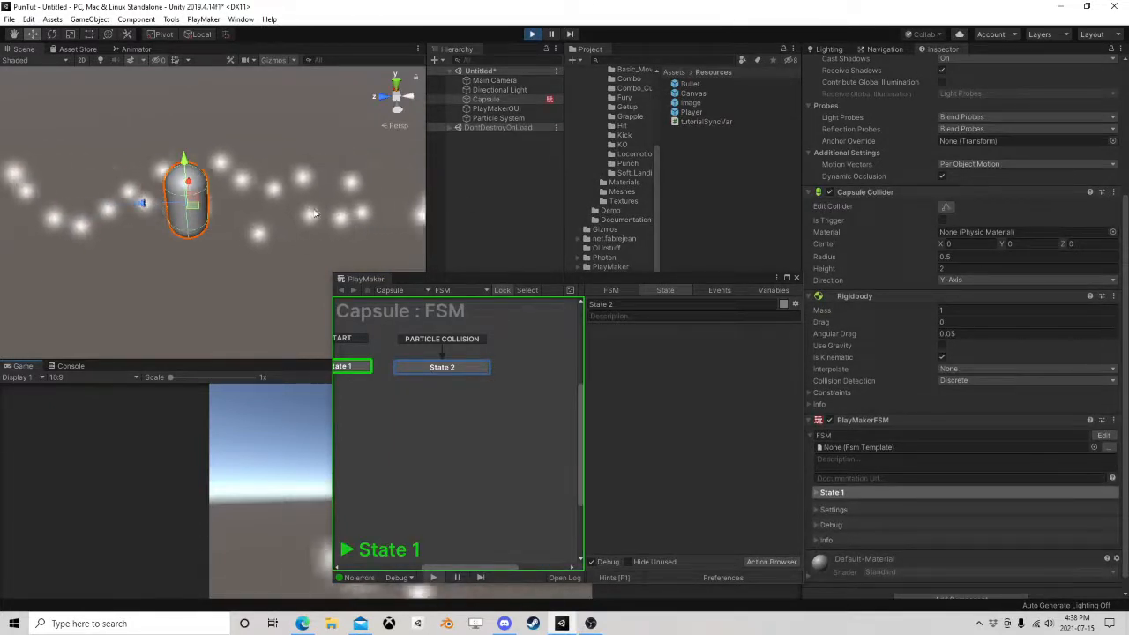
key("ctrl+p")
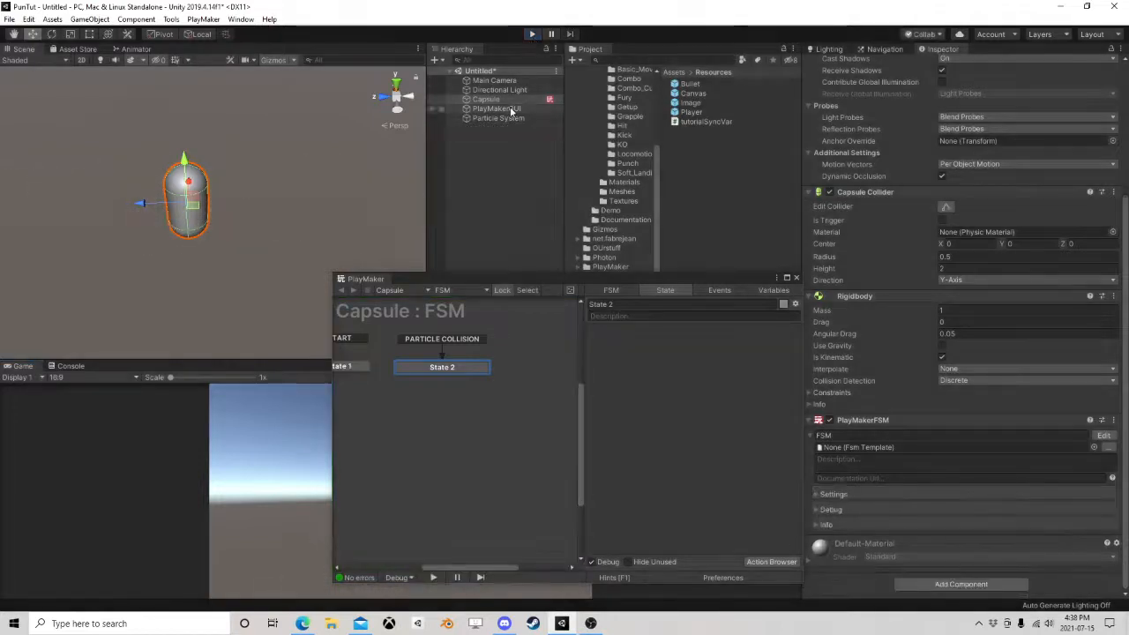
Enable the Particle System's Collision module and turn on Send Collision Messages in it.
left_click(500, 120)
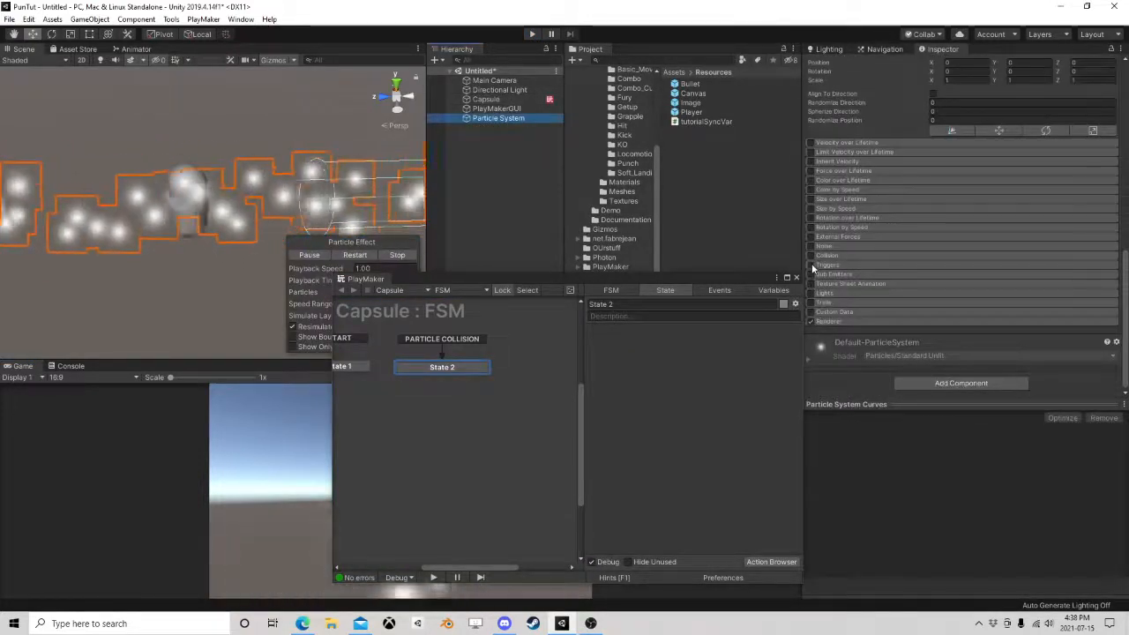
left_click(810, 255)
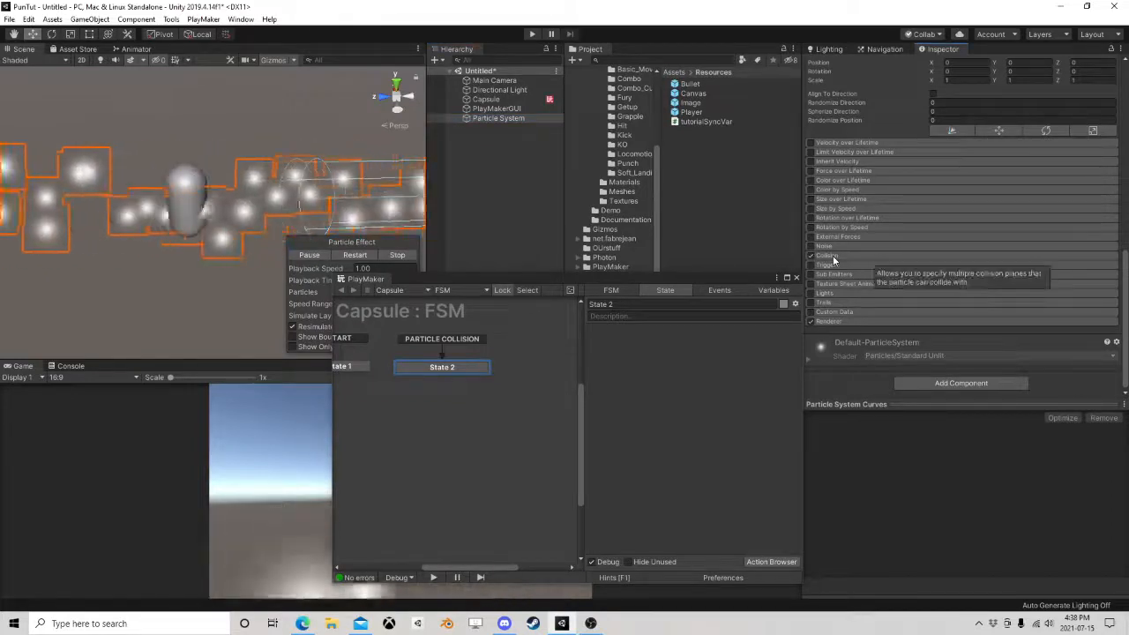
left_click(832, 255)
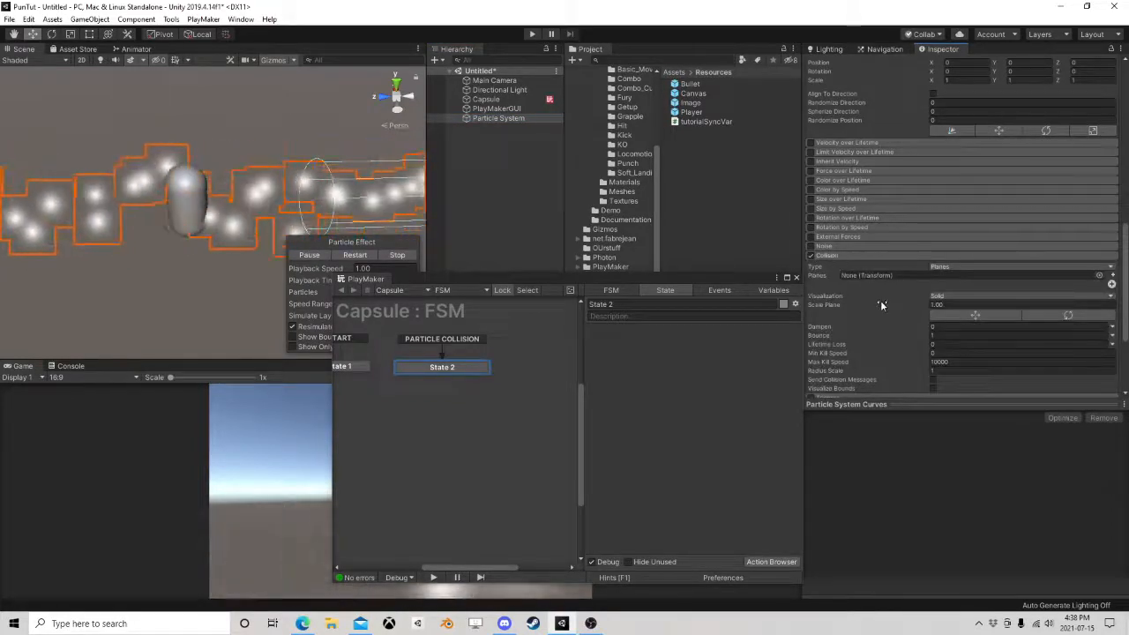
scroll(882, 291, "down", 3)
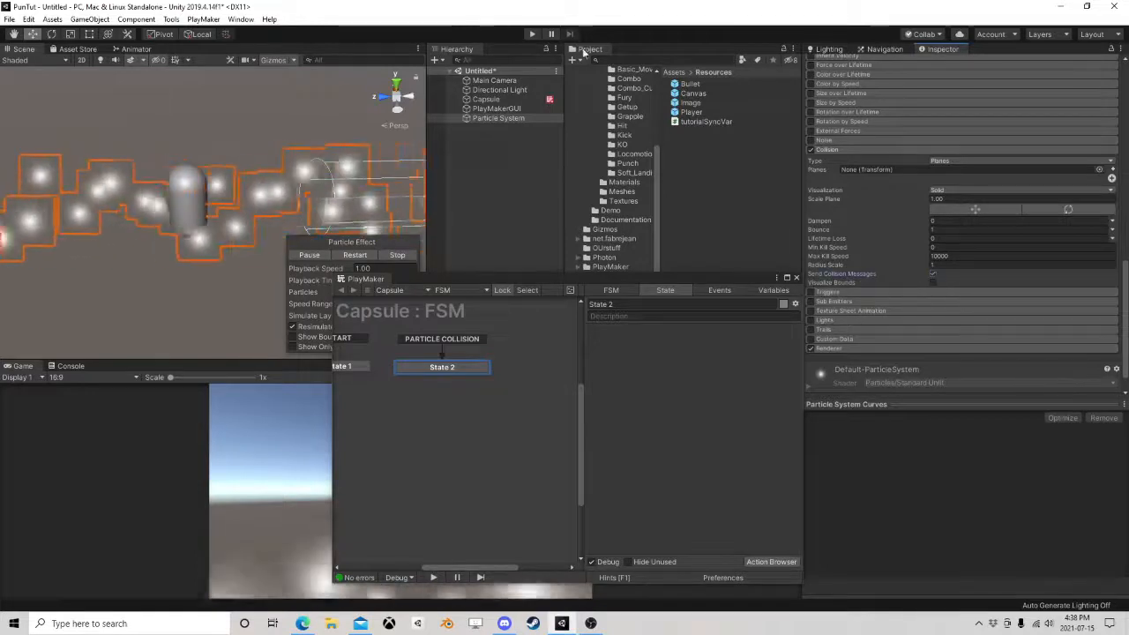
Run the scene and watch the Capsule's FSM for a response to the particles.
left_click(533, 34)
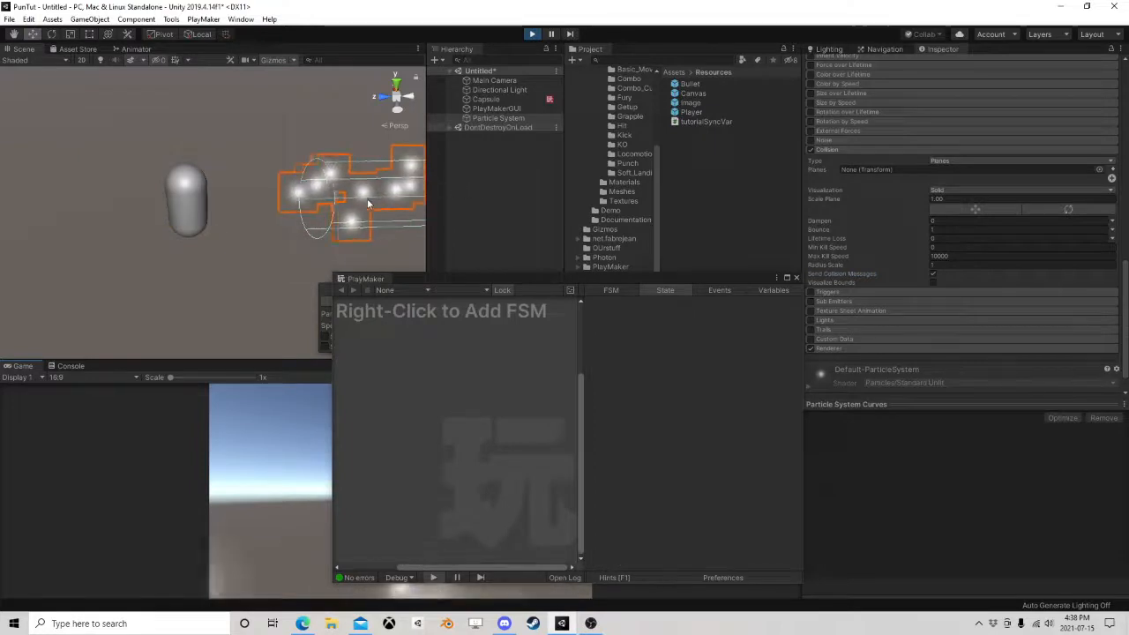
left_click(485, 98)
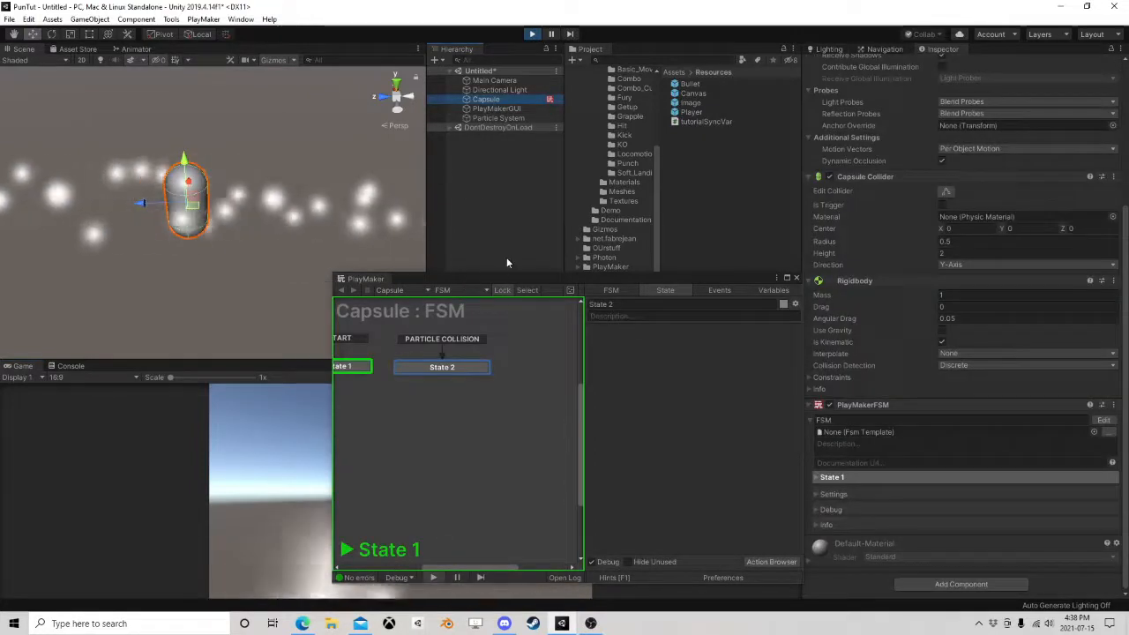
Examine the running Particle System's settings, briefly visualize its collision bounds, and stop the scene.
left_click(498, 119)
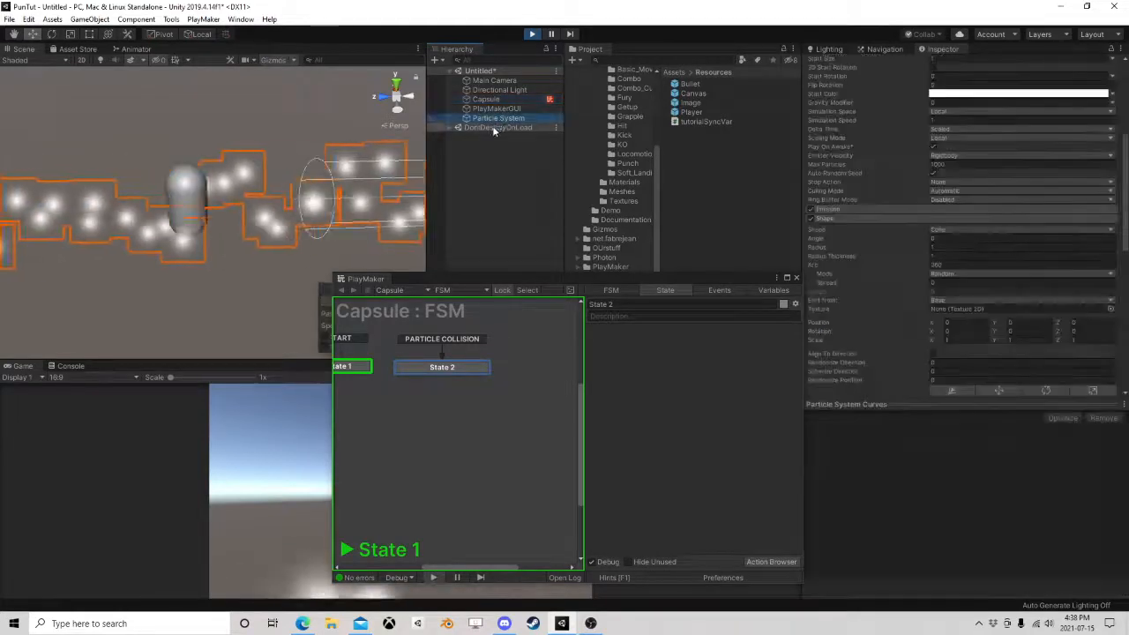
scroll(875, 315, "down", 3)
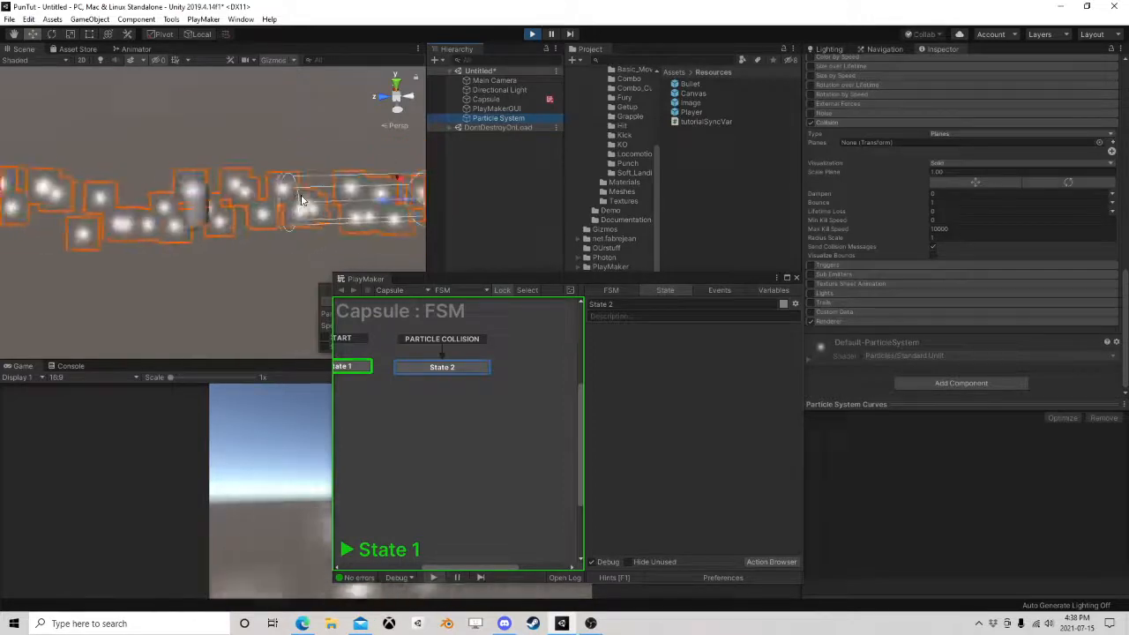
scroll(924, 257, "up", 3)
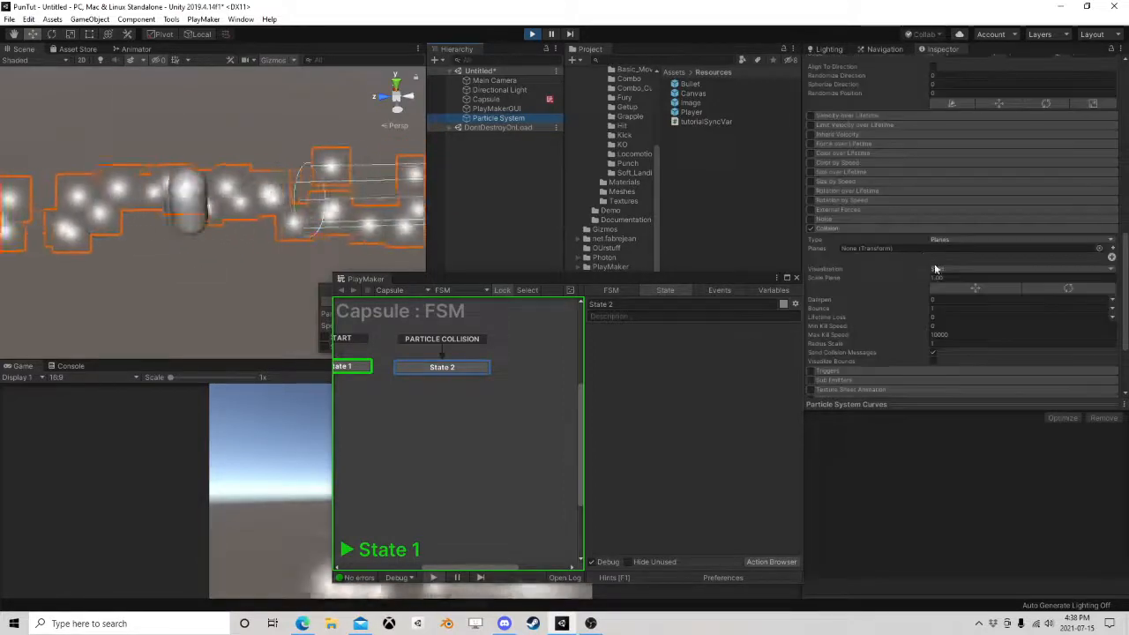
scroll(915, 255, "up", 10)
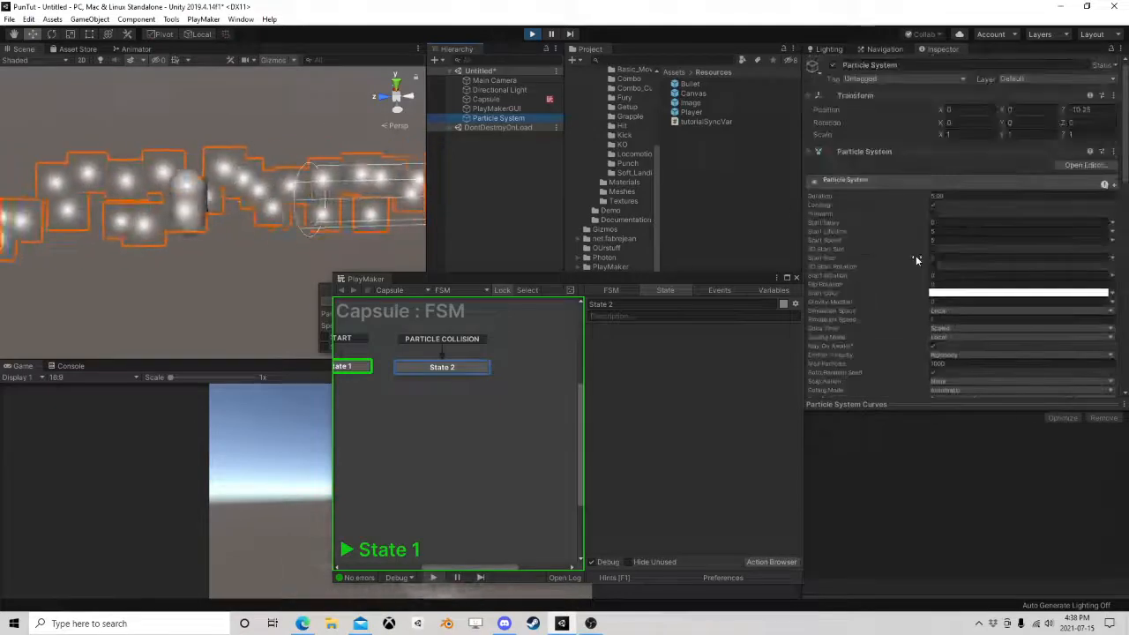
scroll(916, 255, "down", 3)
scroll(916, 255, "down", 9)
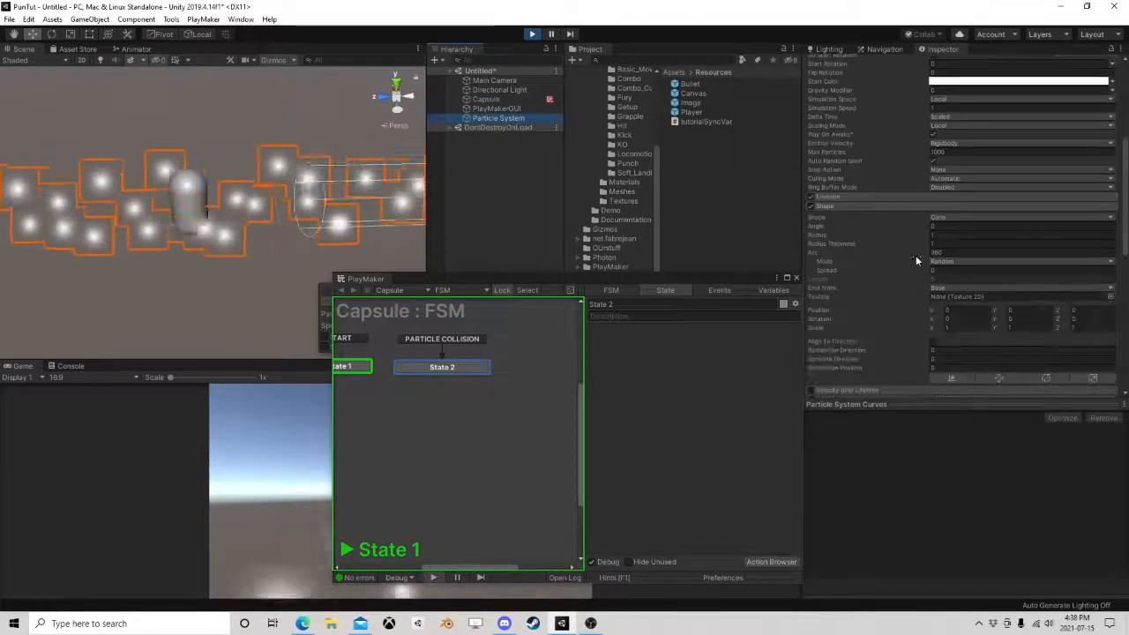
scroll(916, 255, "down", 3)
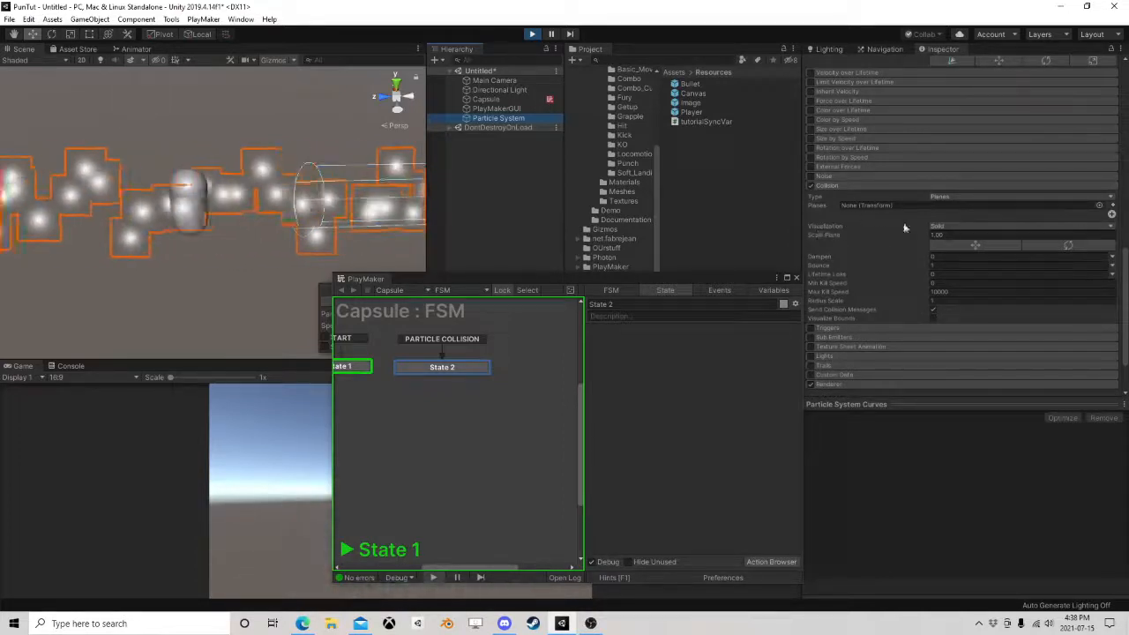
scroll(860, 318, "down", 2)
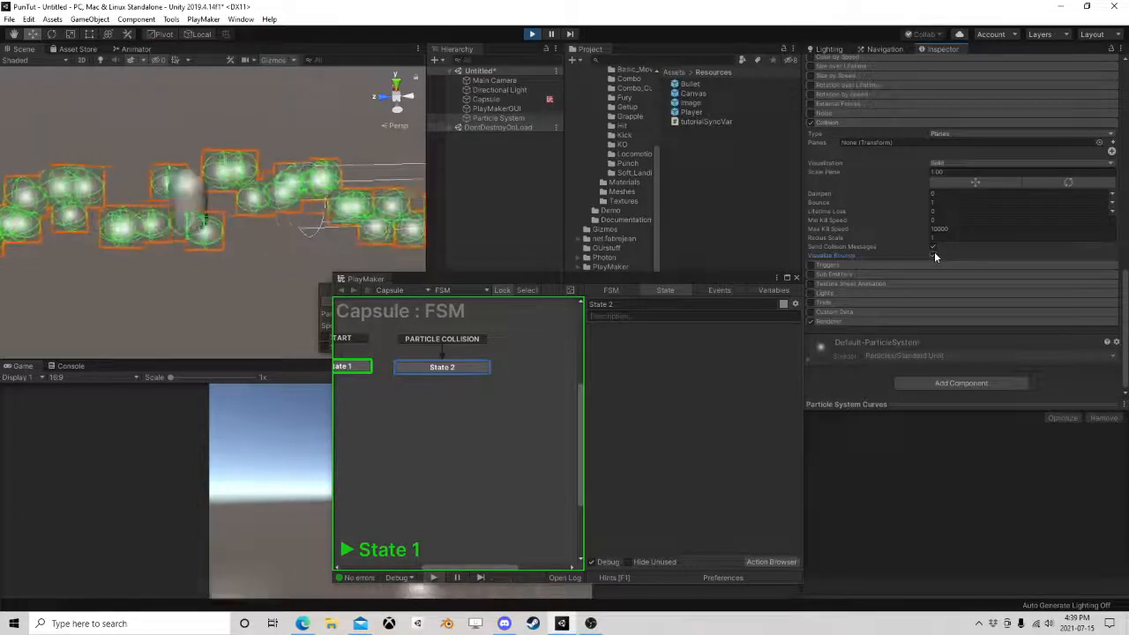
left_click(932, 255)
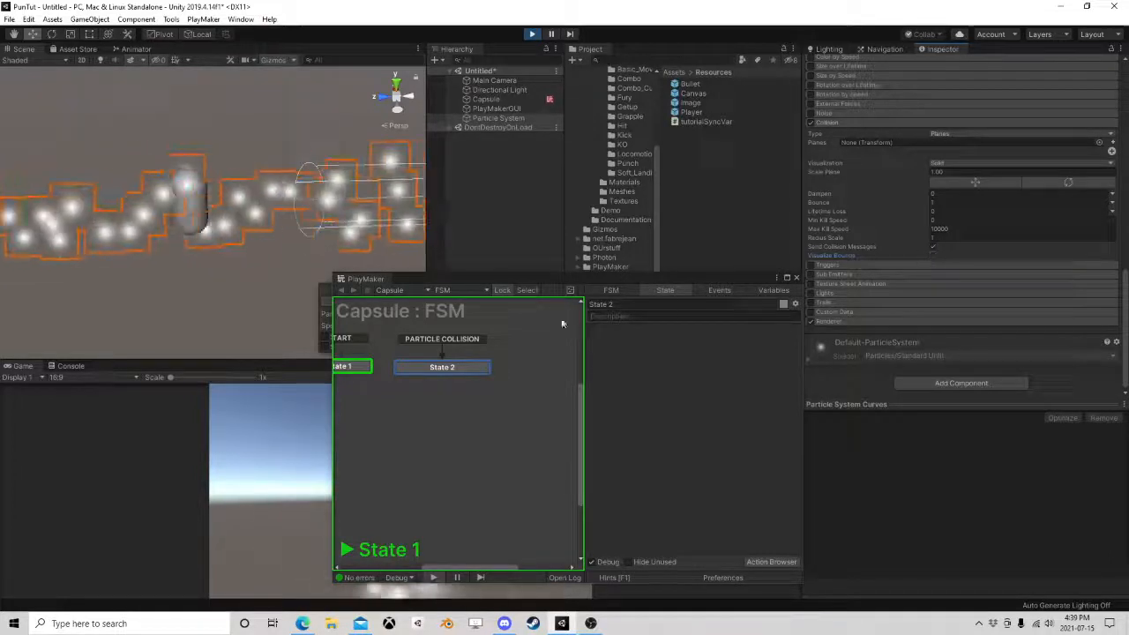
left_click(532, 34)
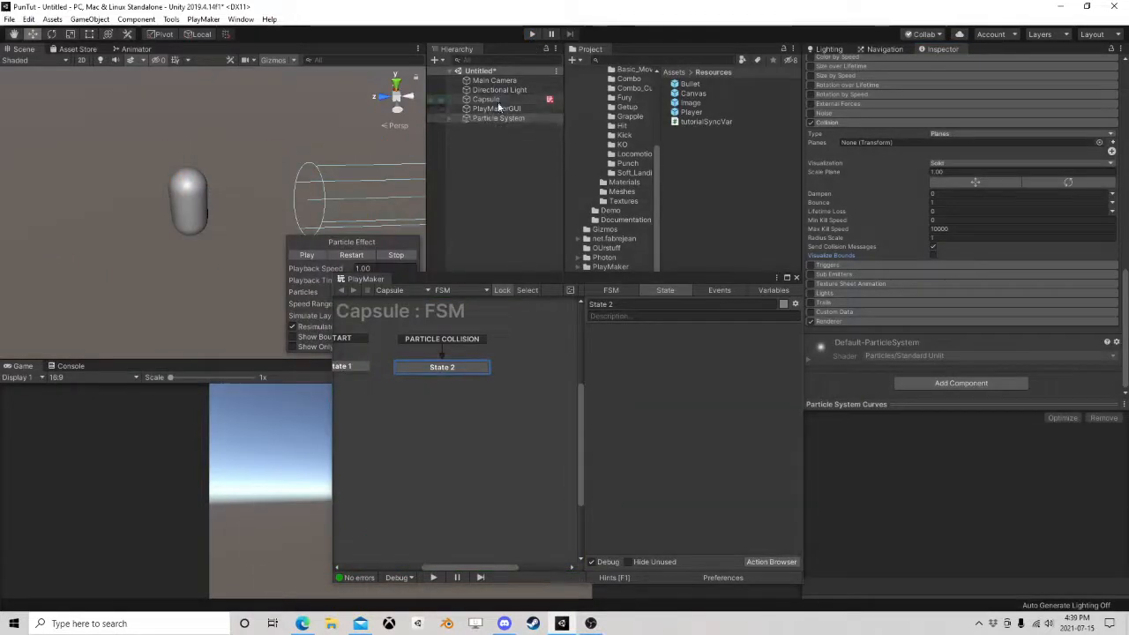
On the Capsule's Rigidbody, enable Use Gravity, disable Is Kinematic and freeze the X, Y and Z position.
left_click(487, 100)
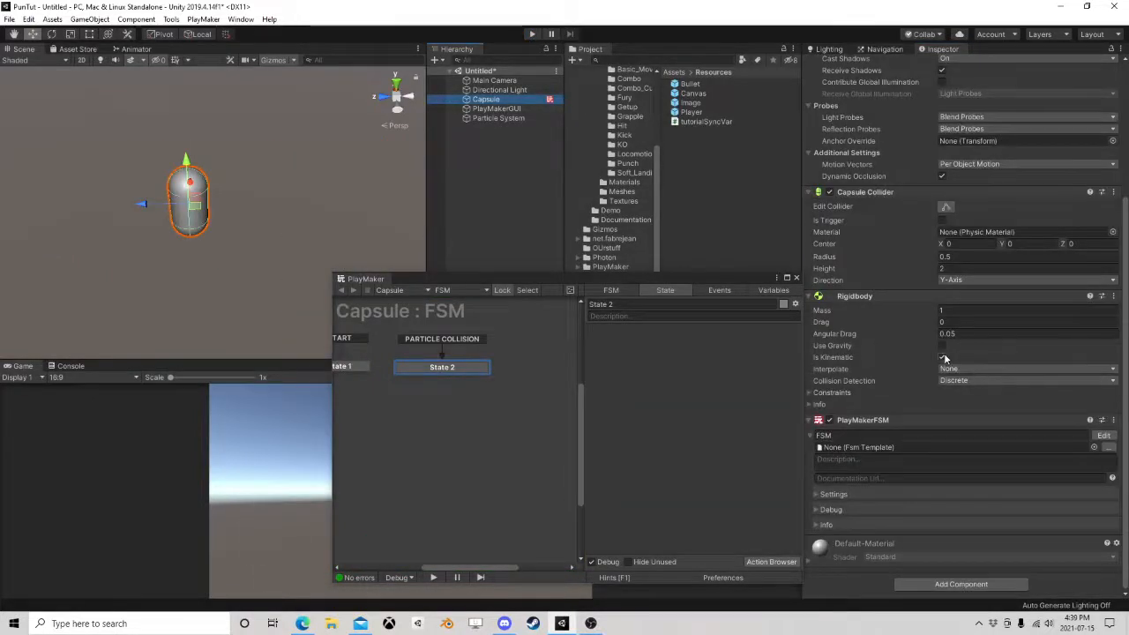
left_click(953, 380)
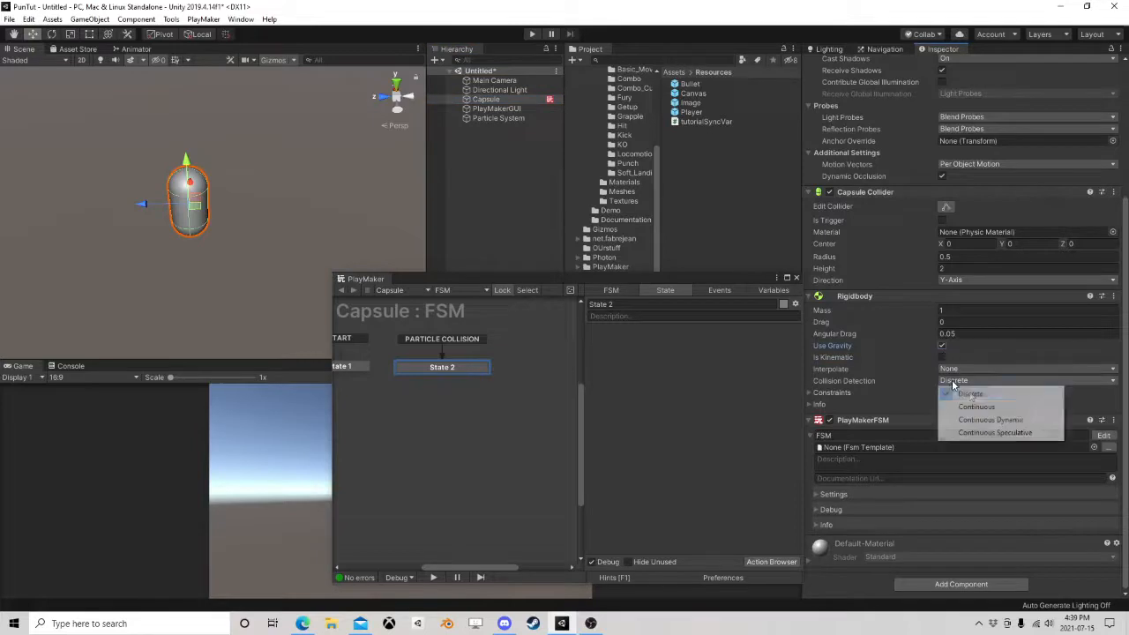
left_click(826, 398)
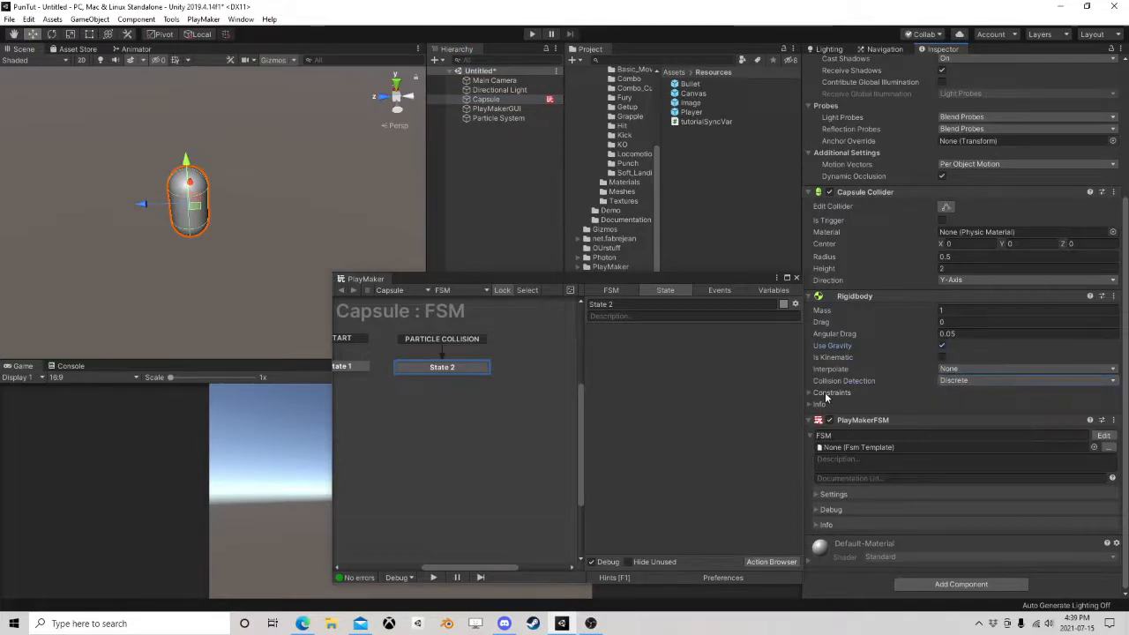
left_click(811, 393)
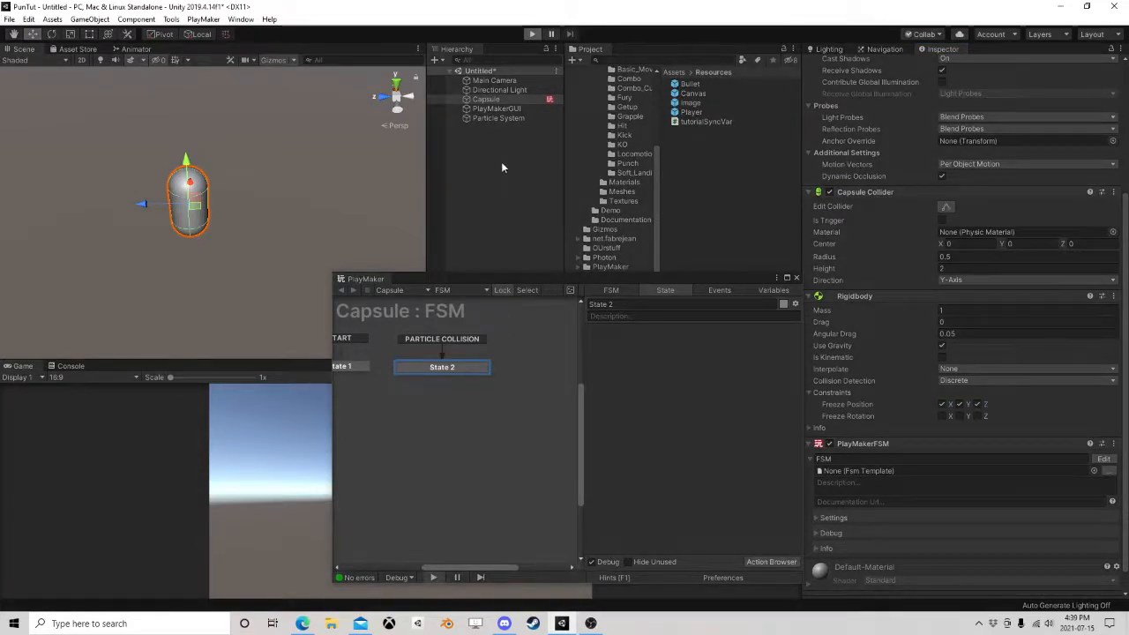
Test the Capsule's FSM in play mode with the new Rigidbody settings and stop the scene.
left_click(487, 100)
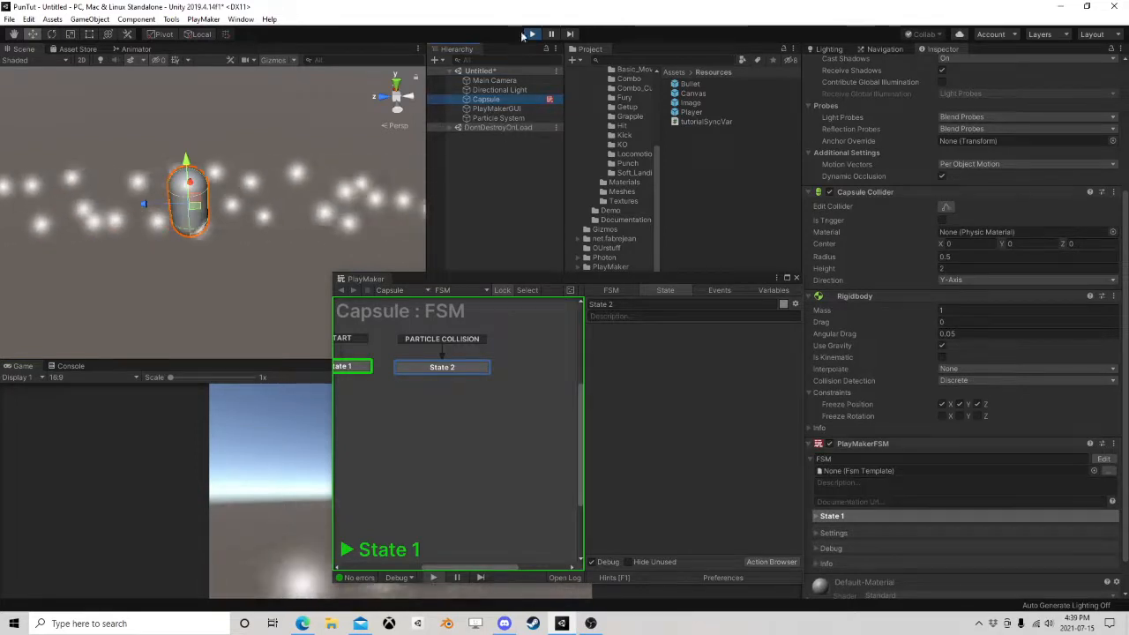
key("ctrl+p")
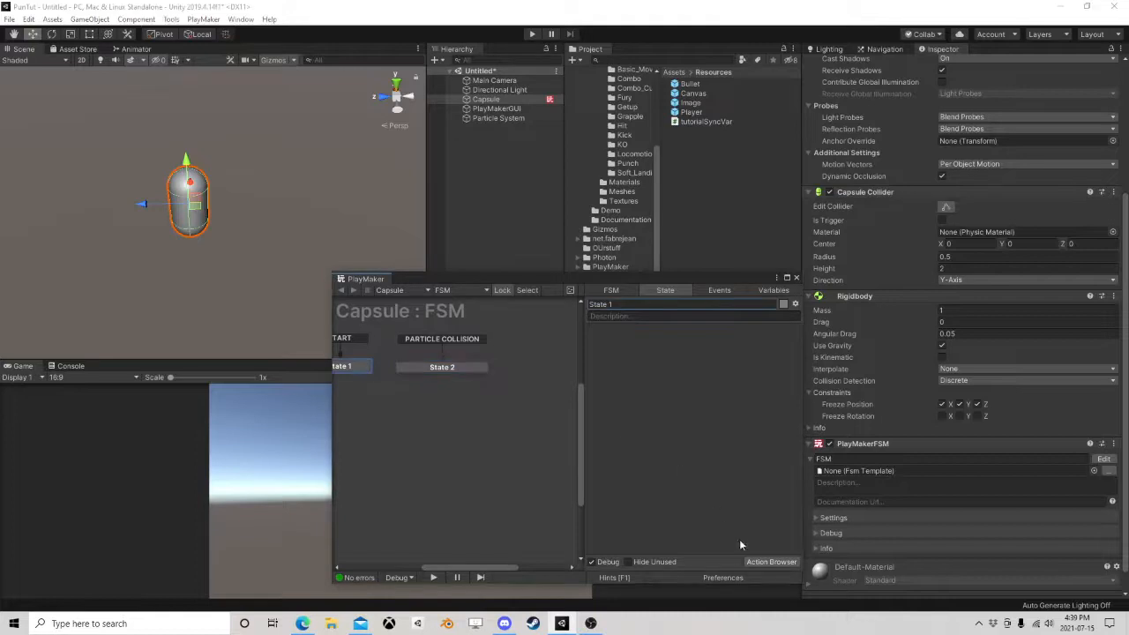
Search the PlayMaker actions for "part" to look for particle-related actions.
left_click(772, 563)
type("p")
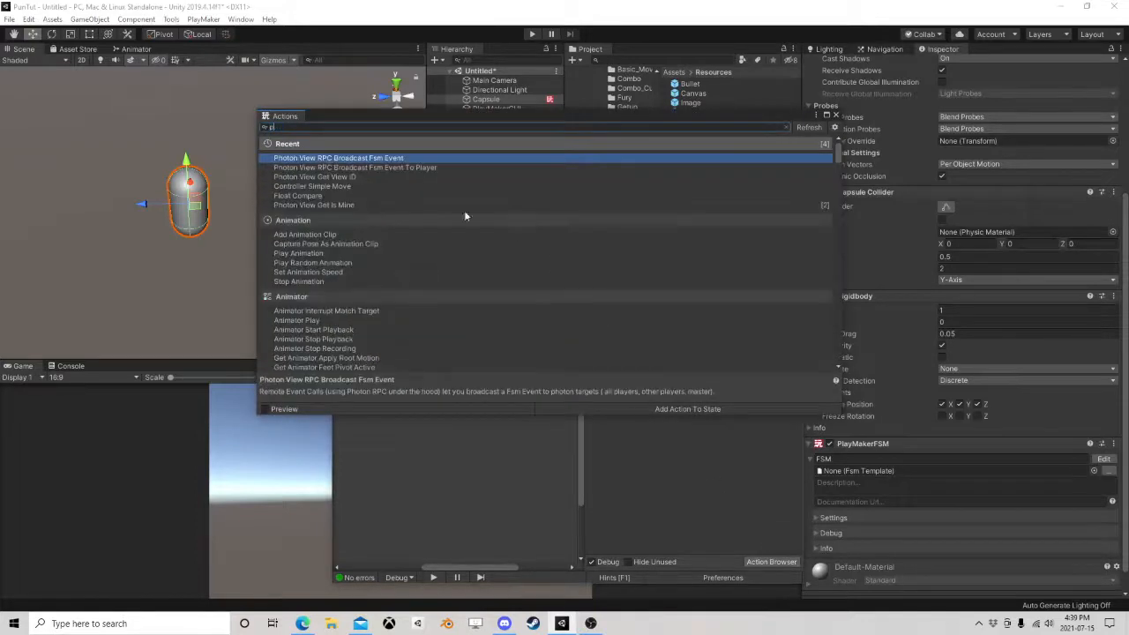
type("oirt")
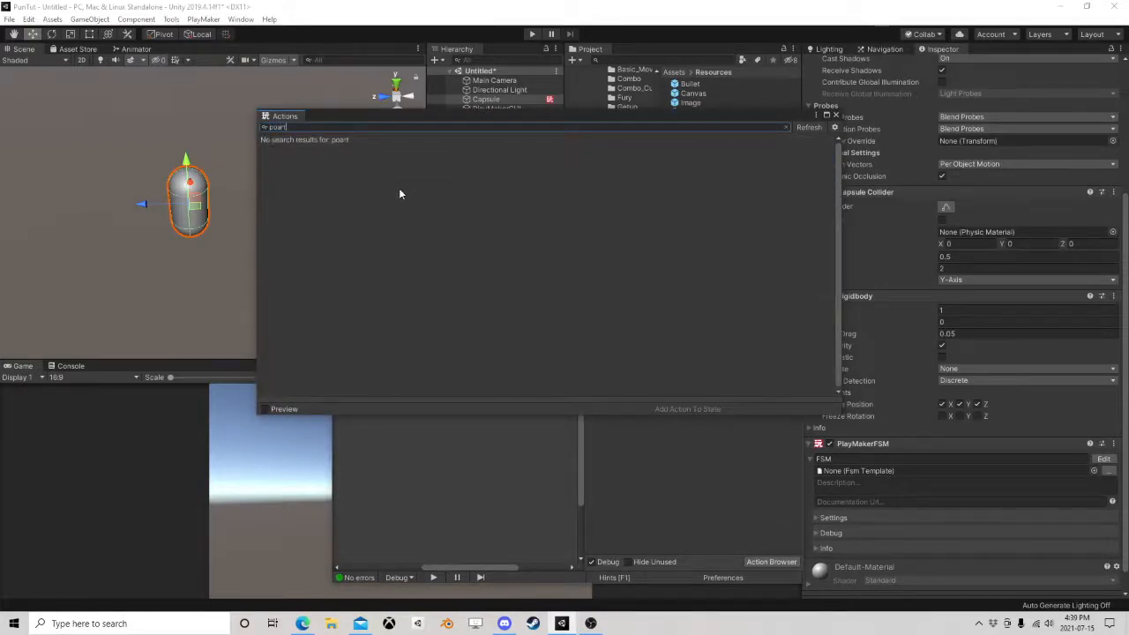
key("BackSpace")
key("BackSpace")
key("BackSpace")
key("BackSpace")
type("ar")
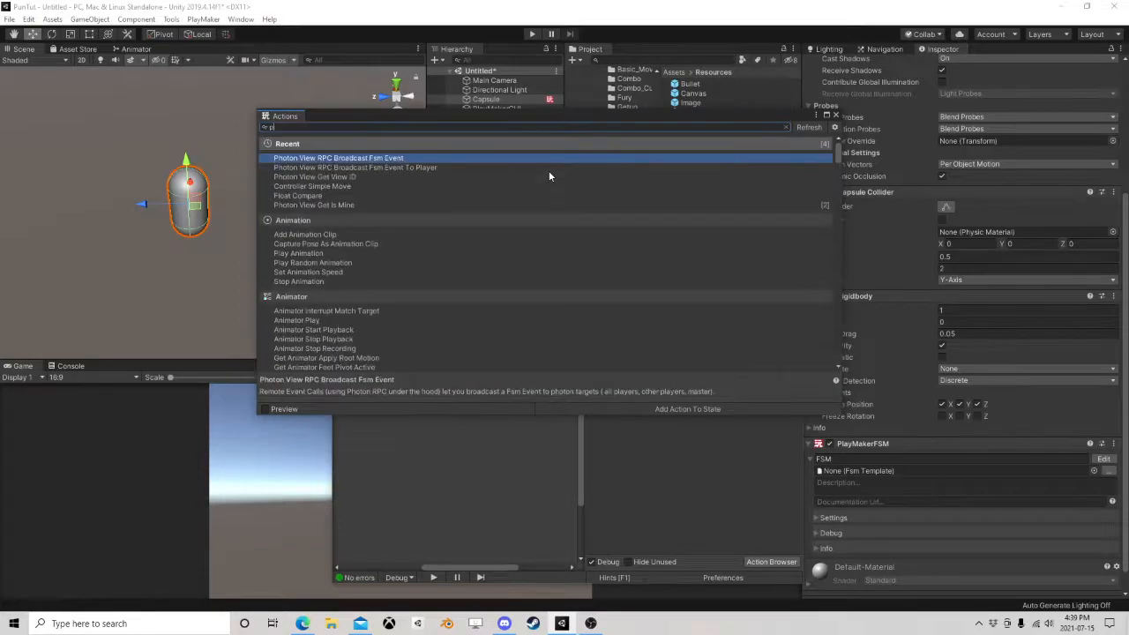
type("t")
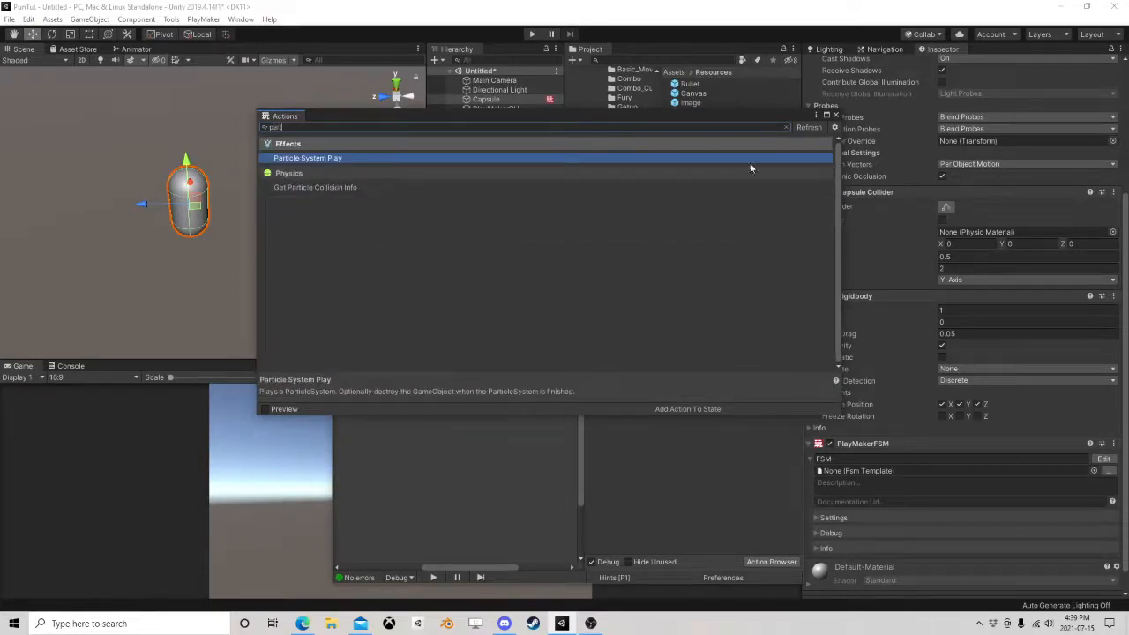
Disable the Particle System's Collision module, enable its Triggers module instead, and test the scene in play mode.
left_click(834, 115)
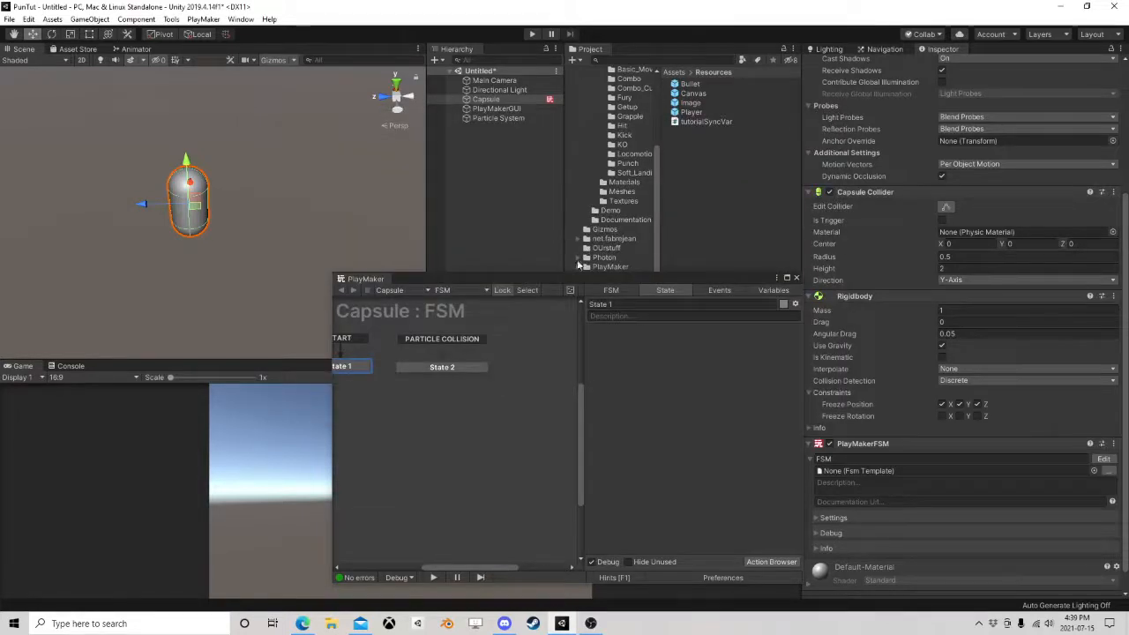
left_click_drag(559, 278, 397, 286)
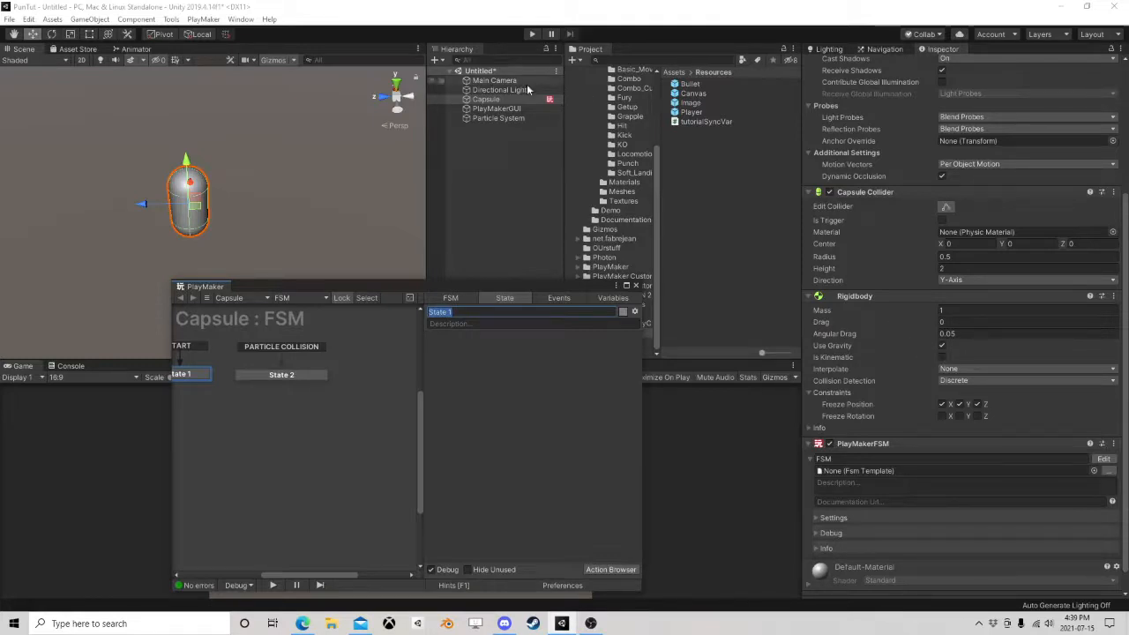
left_click(499, 117)
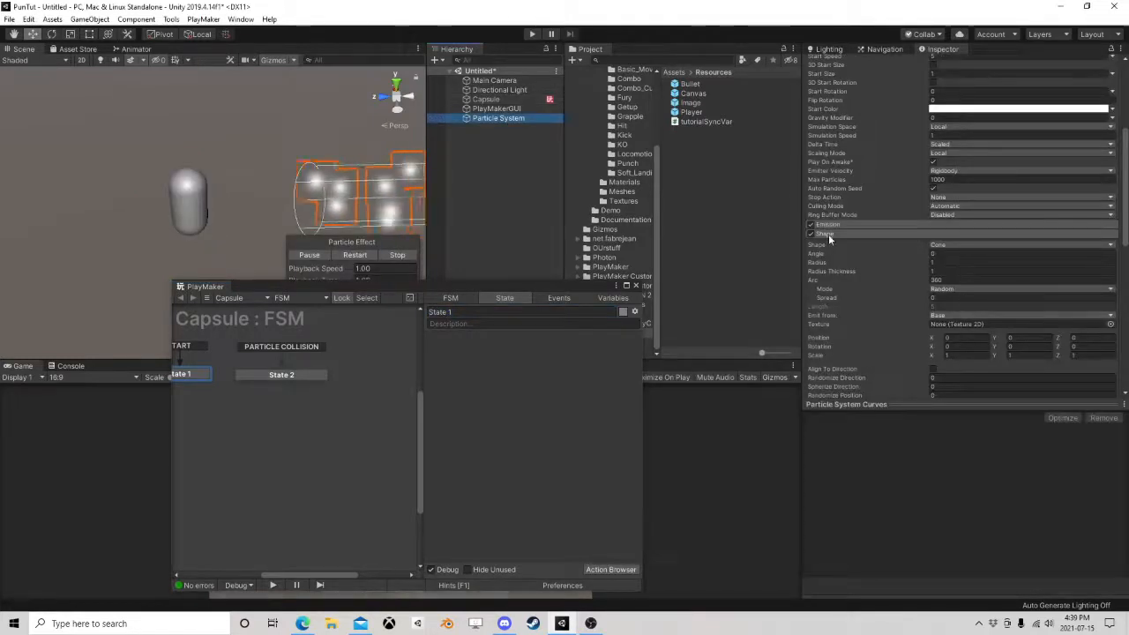
scroll(904, 266, "down", 8)
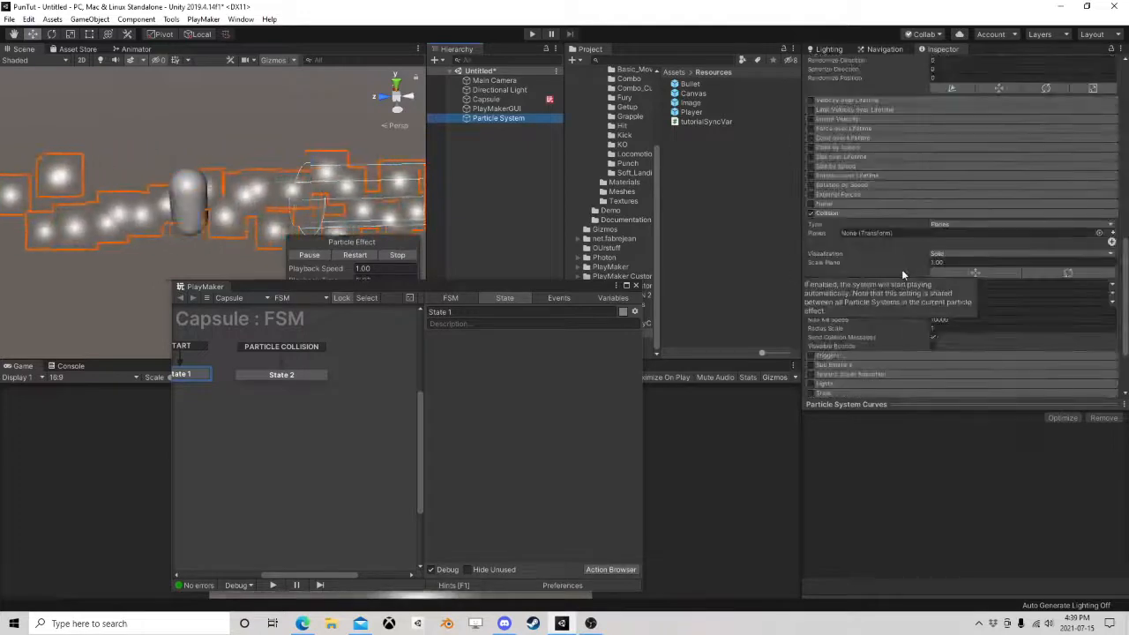
left_click(811, 213)
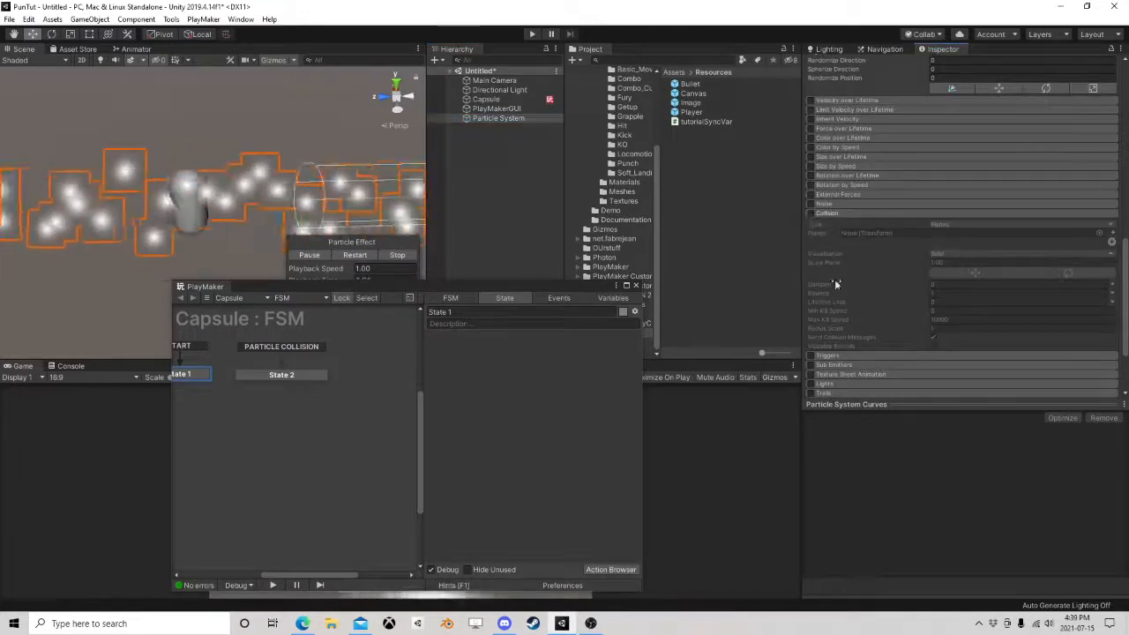
scroll(834, 300, "down", 3)
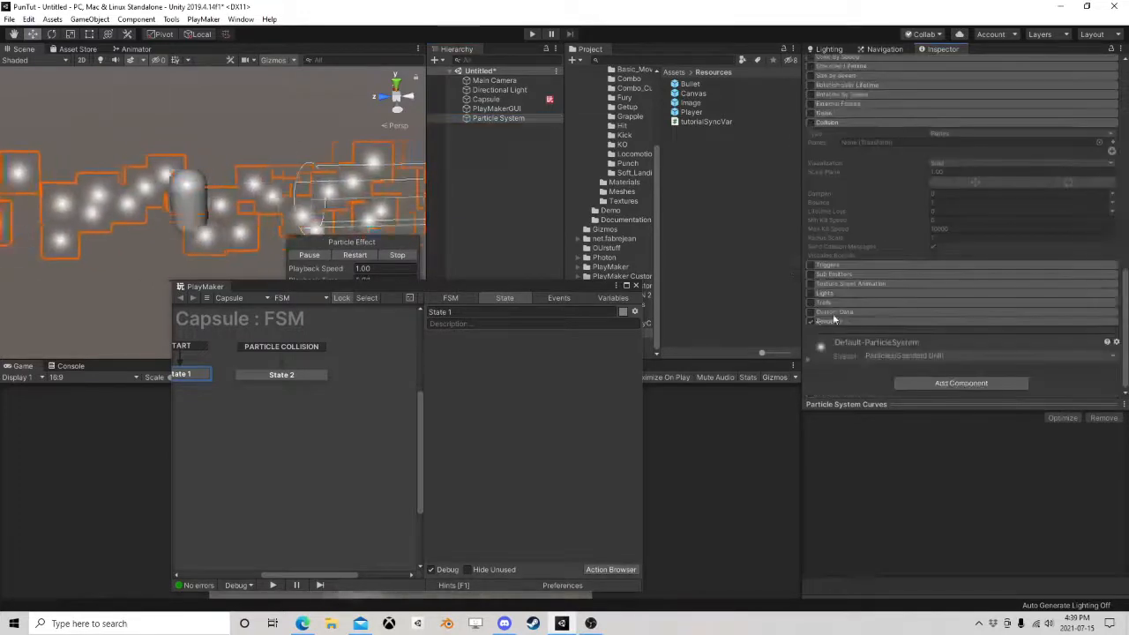
left_click(810, 265)
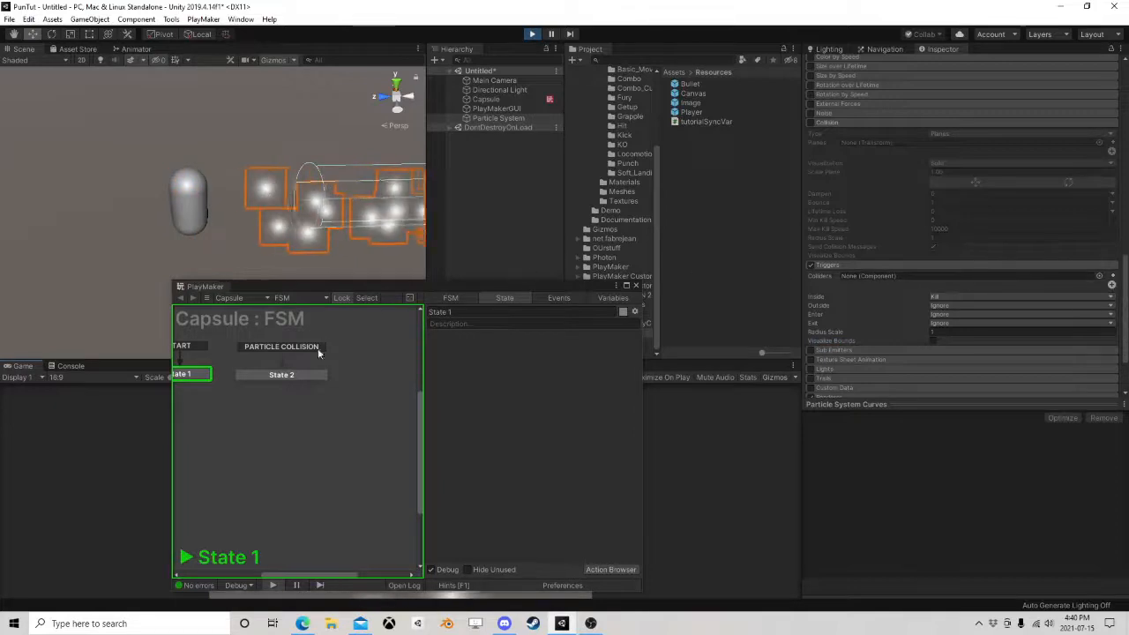
scroll(900, 334, "down", 3)
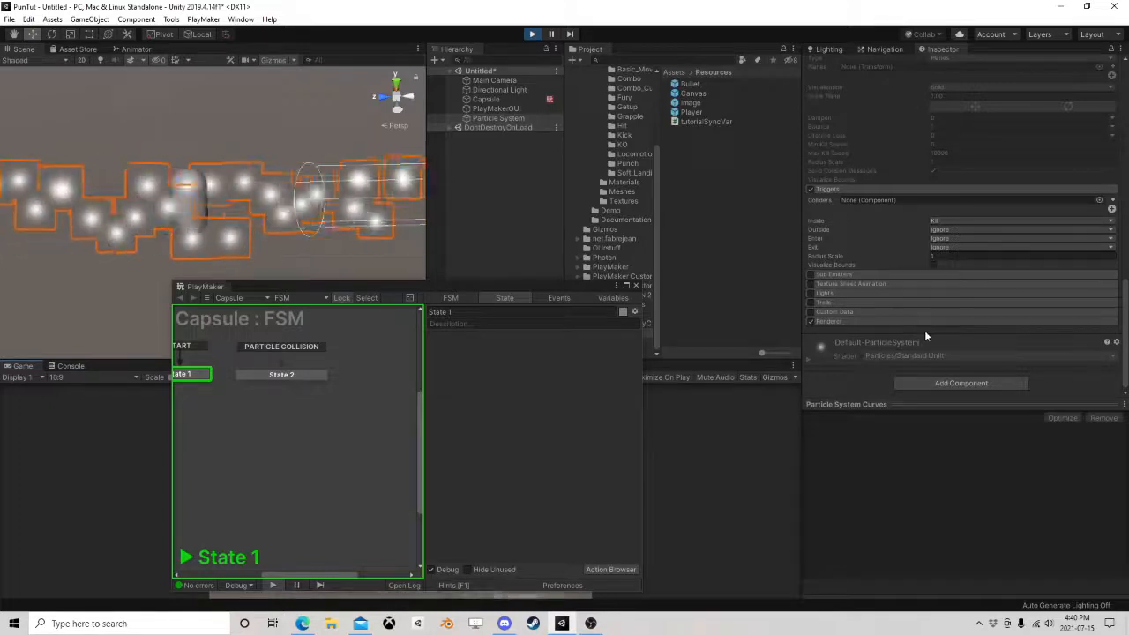
left_click(532, 34)
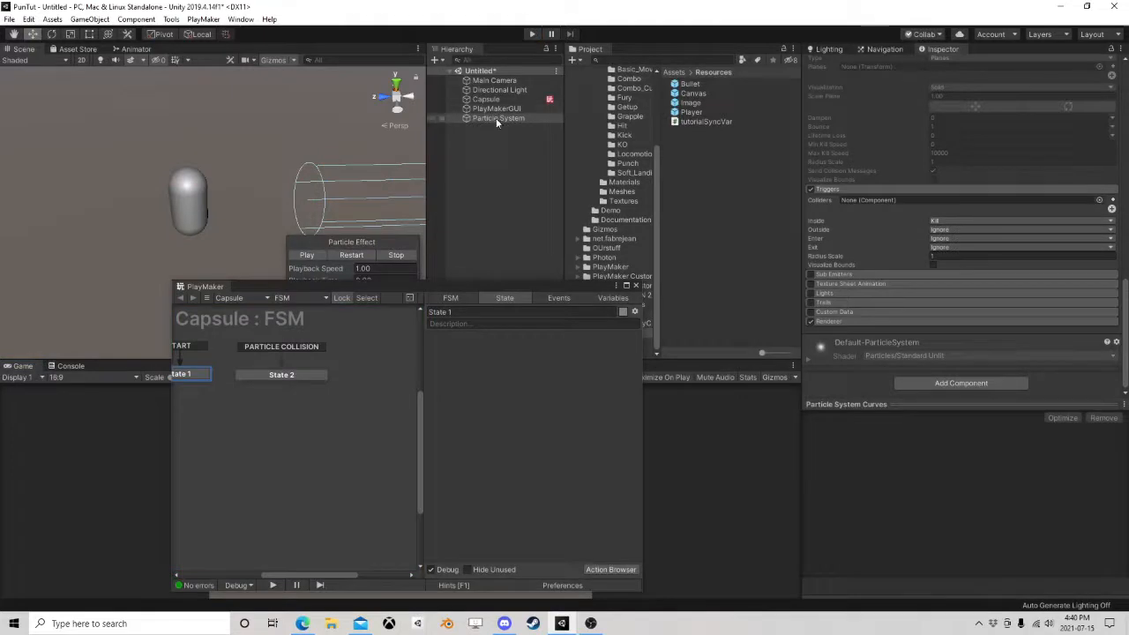
Set the Enter option of the Particle System's Triggers module to Callback and test the scene in play mode.
left_click(809, 190)
mouse_move(893, 258)
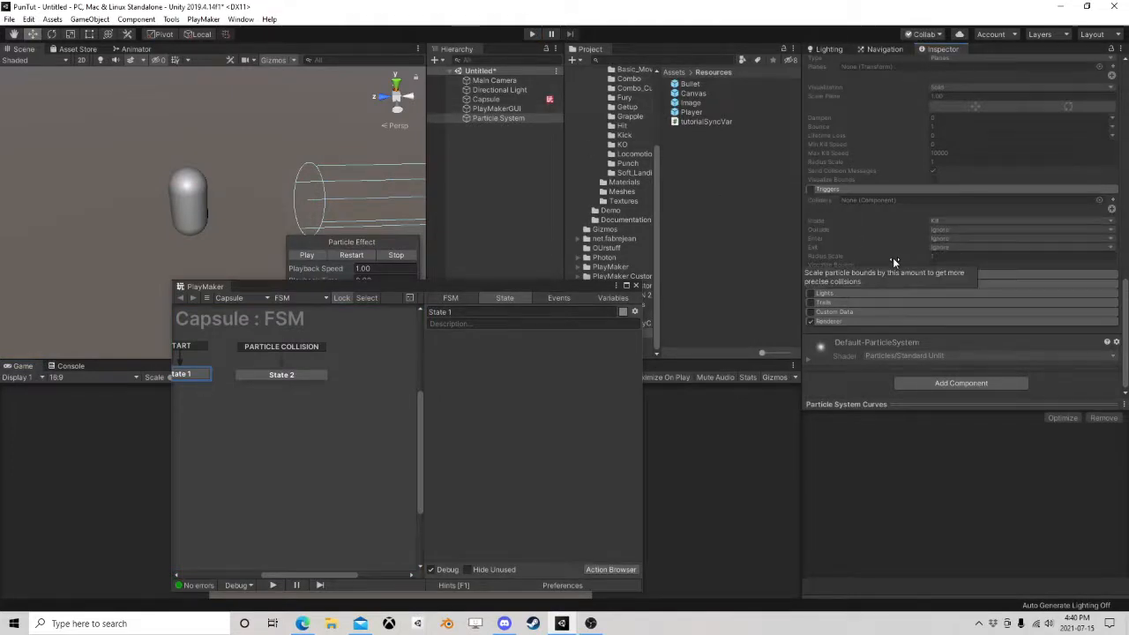
left_click(809, 190)
left_click(955, 240)
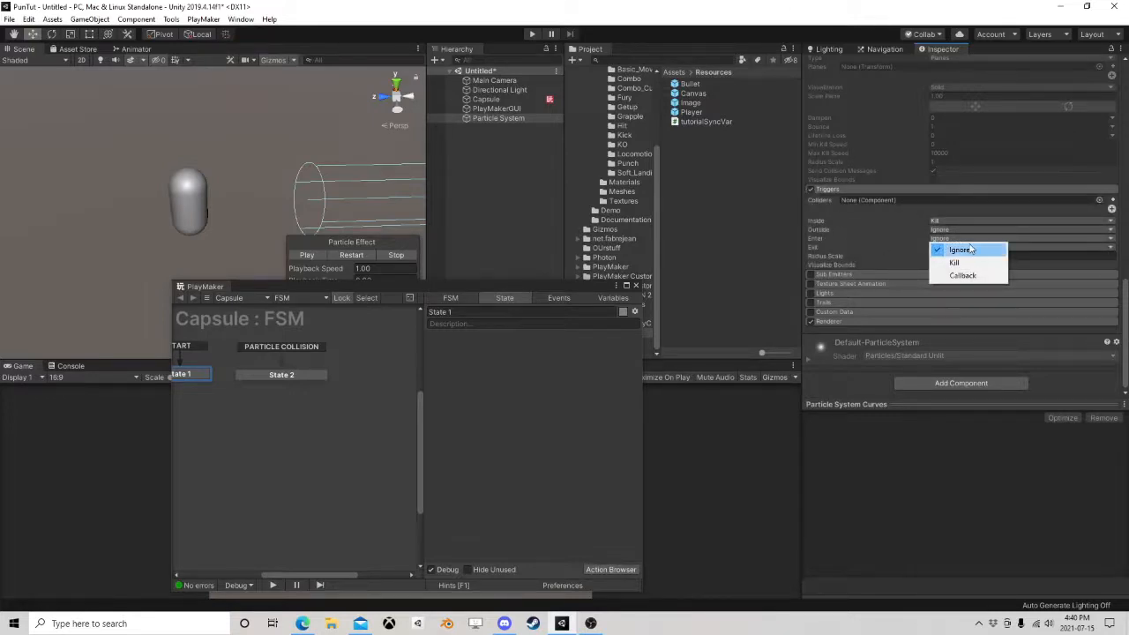
left_click(963, 275)
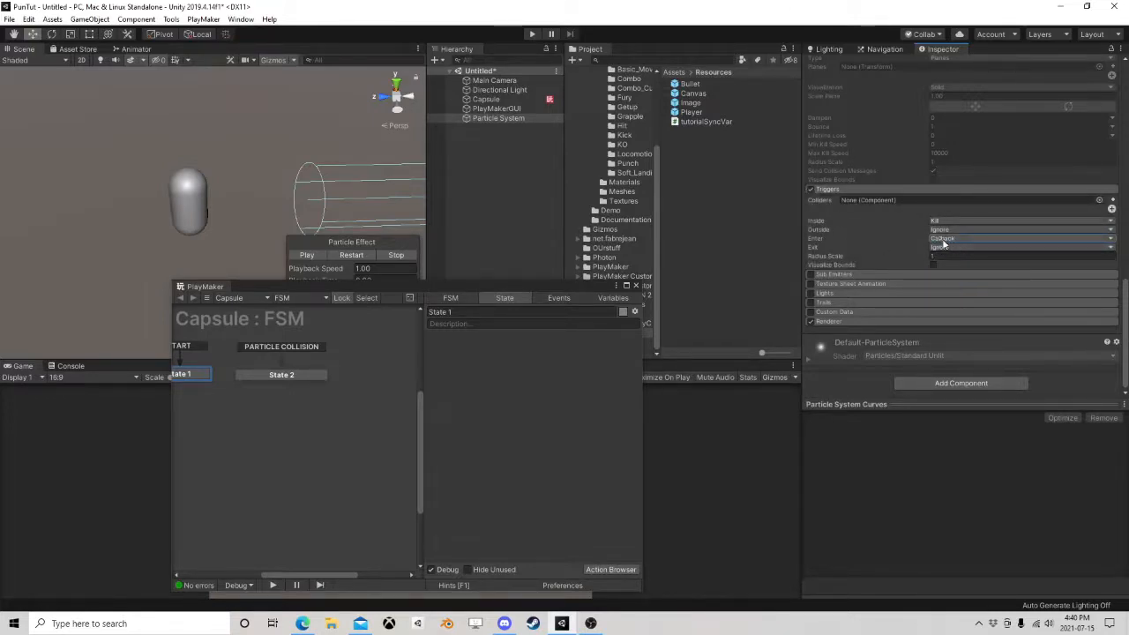
left_click(533, 37)
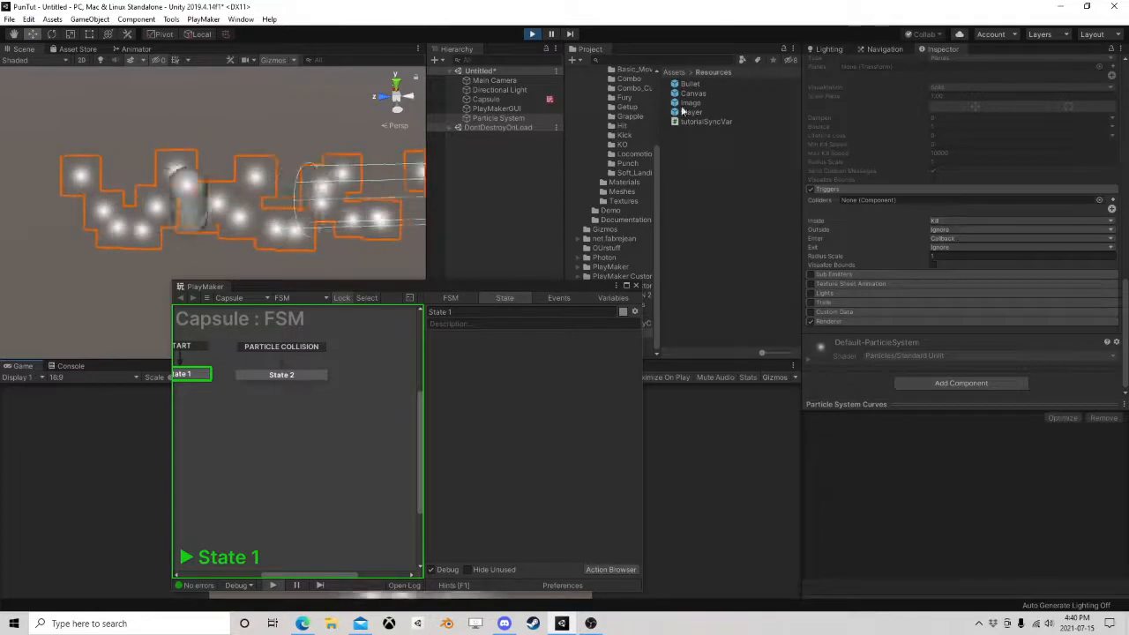
key("ctrl+p")
Add a PlayMakerFSM component to the Particle System.
left_click(962, 383)
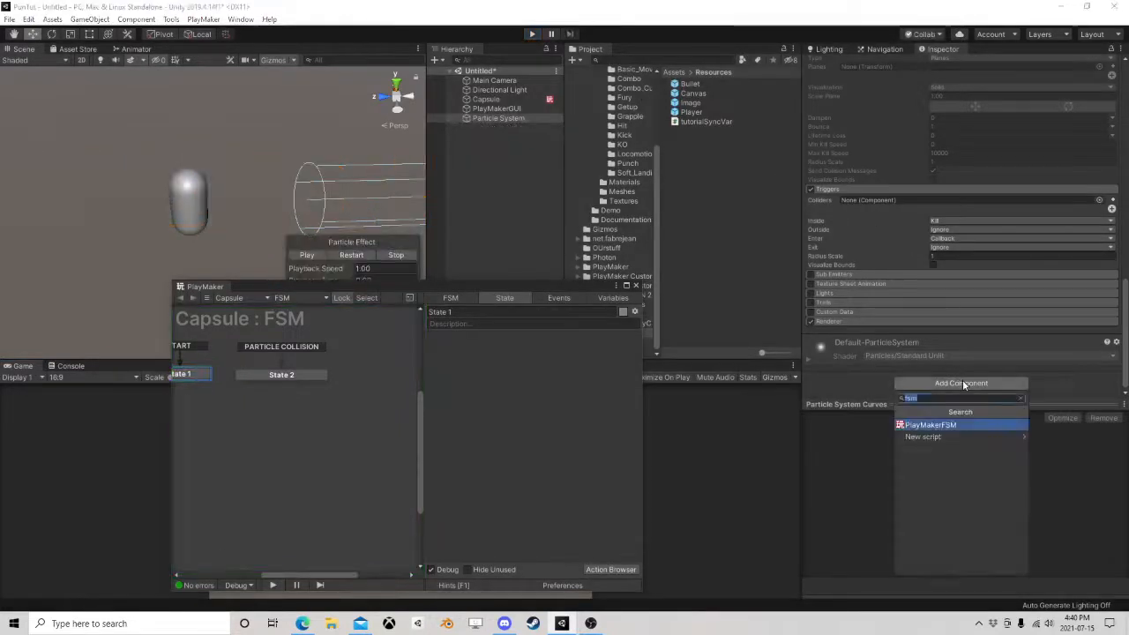
left_click(957, 424)
scroll(1058, 265, "down", 3)
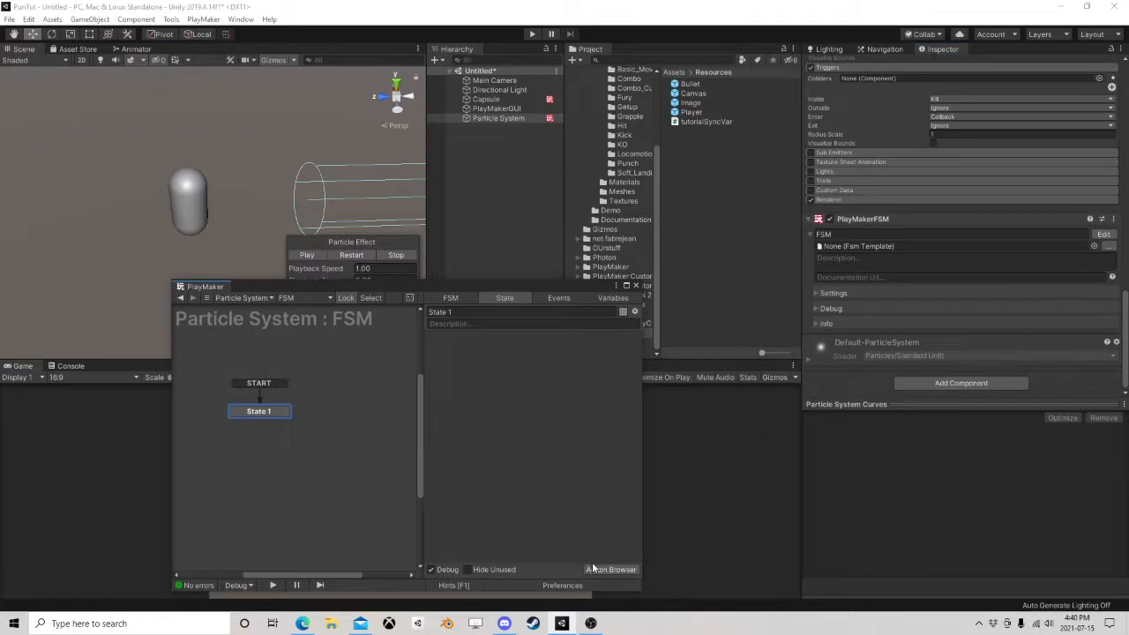
Add State 2 to the Particle System's FSM with a TRIGGER ENTER global transition.
right_click(320, 413)
left_click(333, 420)
right_click(344, 412)
mouse_move(414, 432)
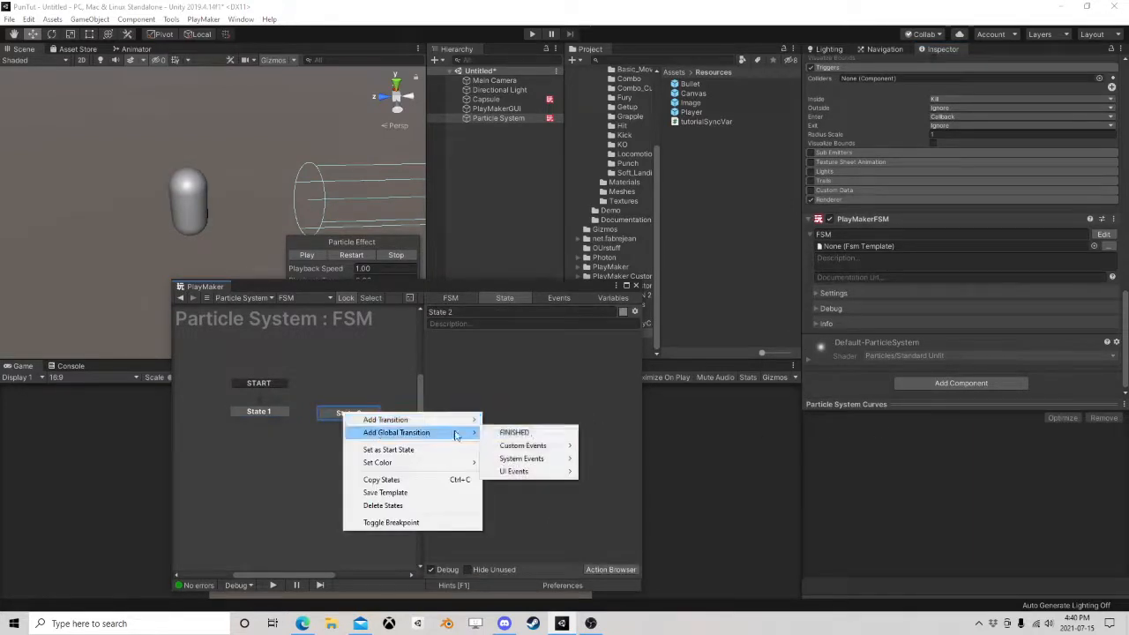
mouse_move(536, 458)
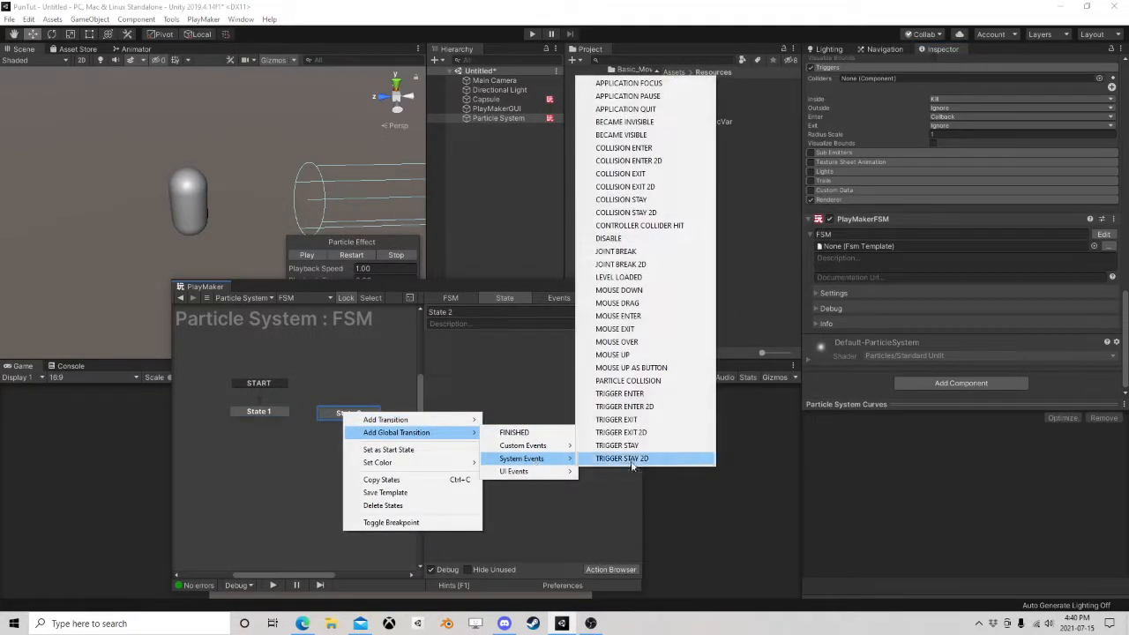
left_click(642, 394)
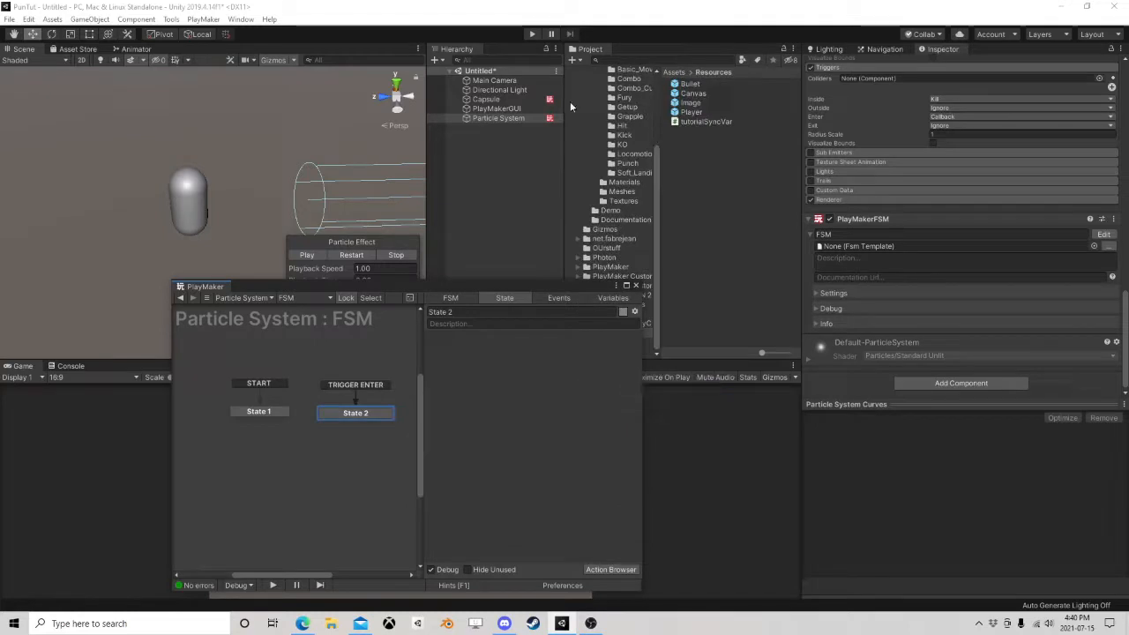
Test the Particle System and Capsule FSMs in play mode, stop the scene and review the Capsule's component settings.
left_click(532, 34)
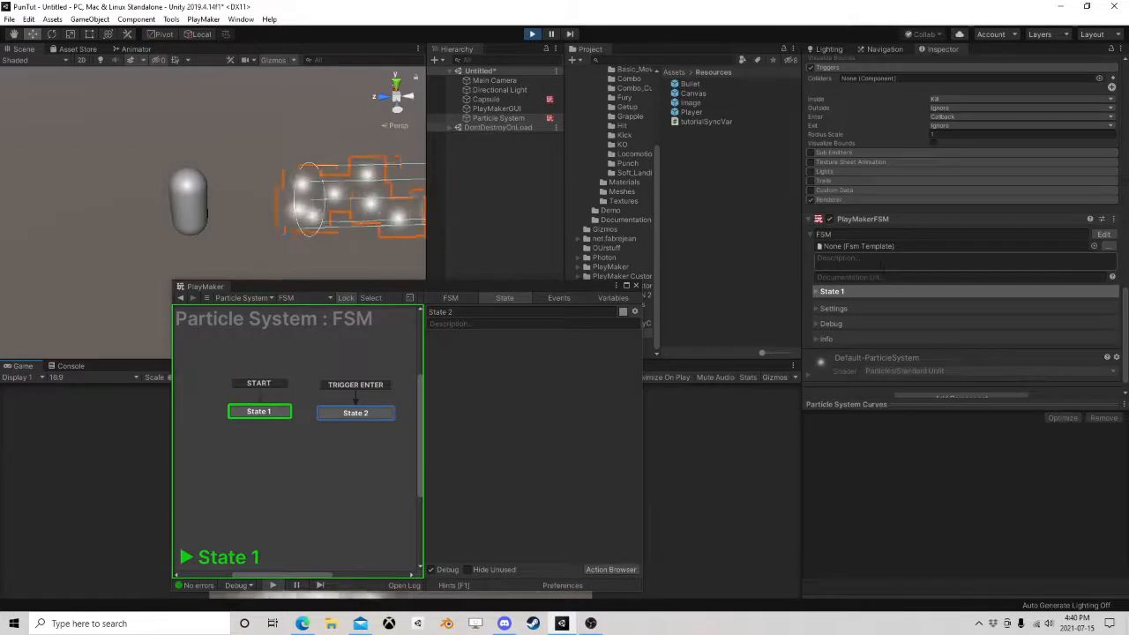
left_click(486, 99)
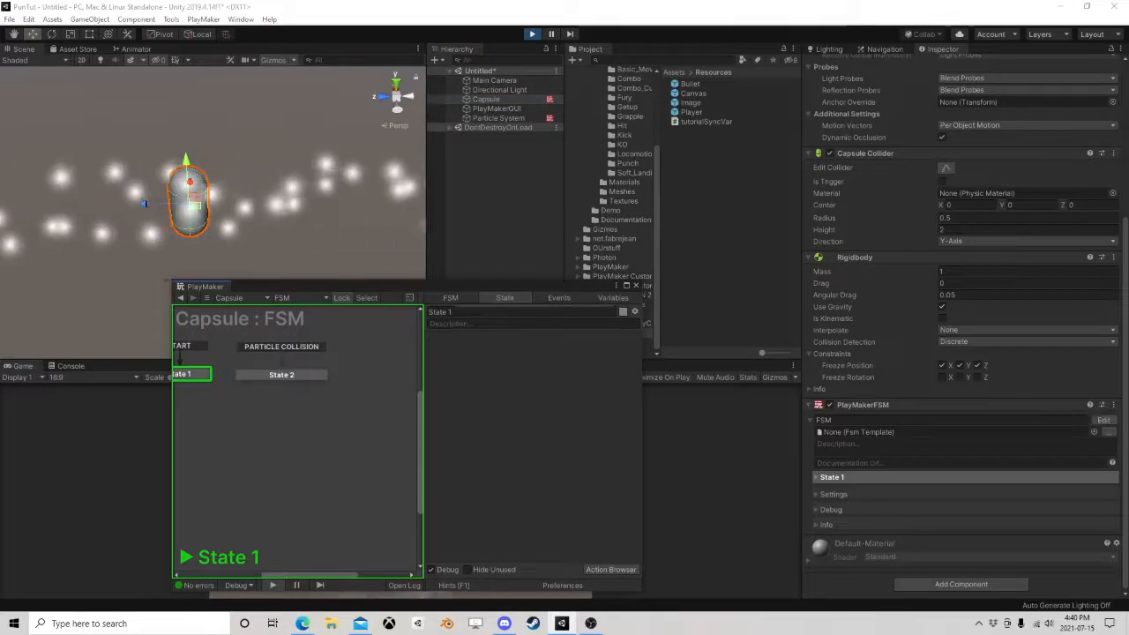
left_click(496, 118)
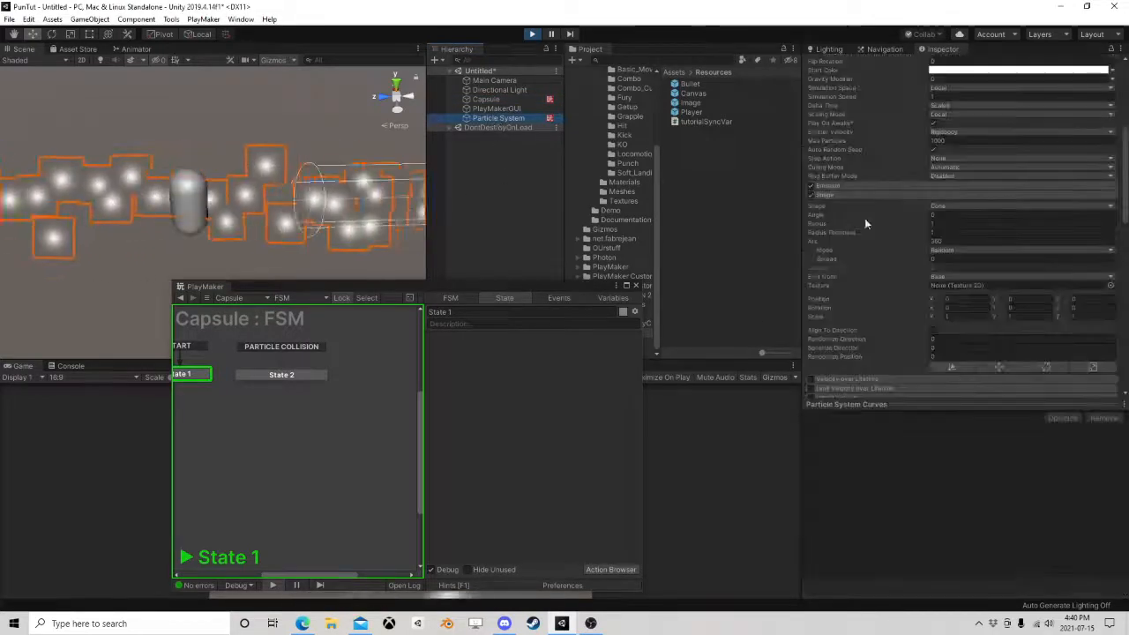
scroll(961, 323, "down", 10)
scroll(958, 325, "up", 15)
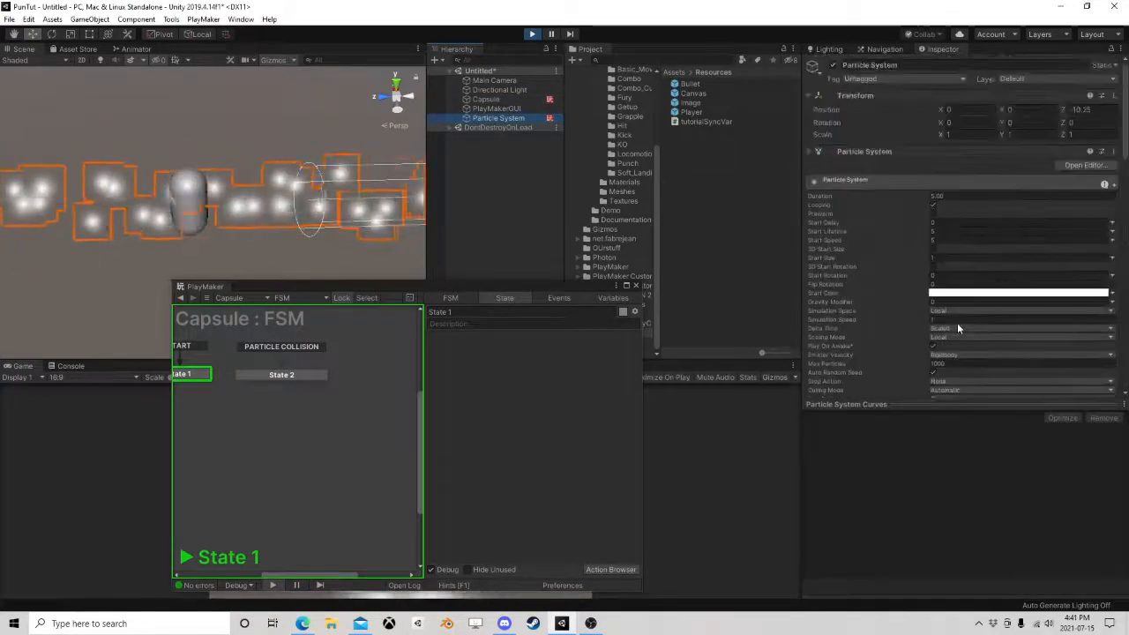
scroll(957, 323, "down", 10)
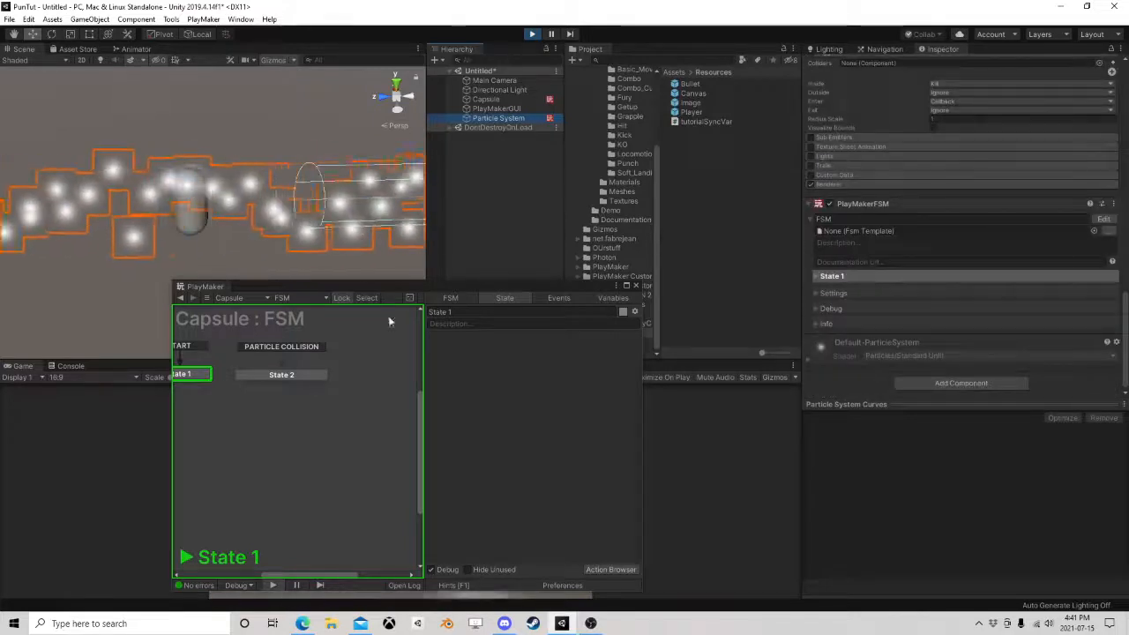
left_click(283, 375)
left_click(531, 34)
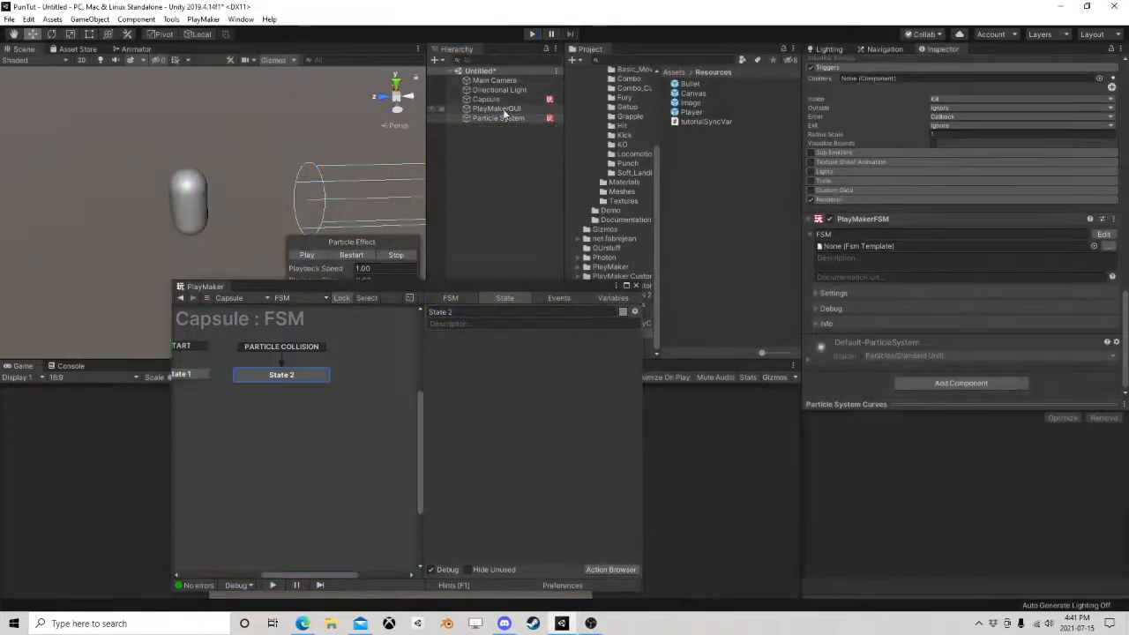
left_click(487, 99)
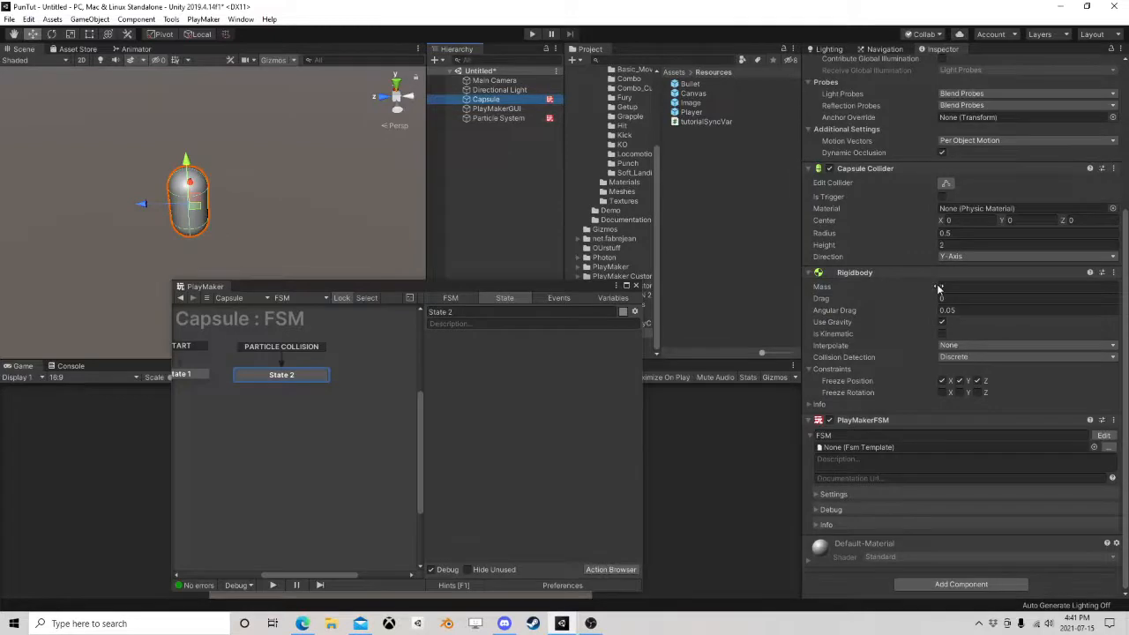
scroll(939, 291, "up", 5)
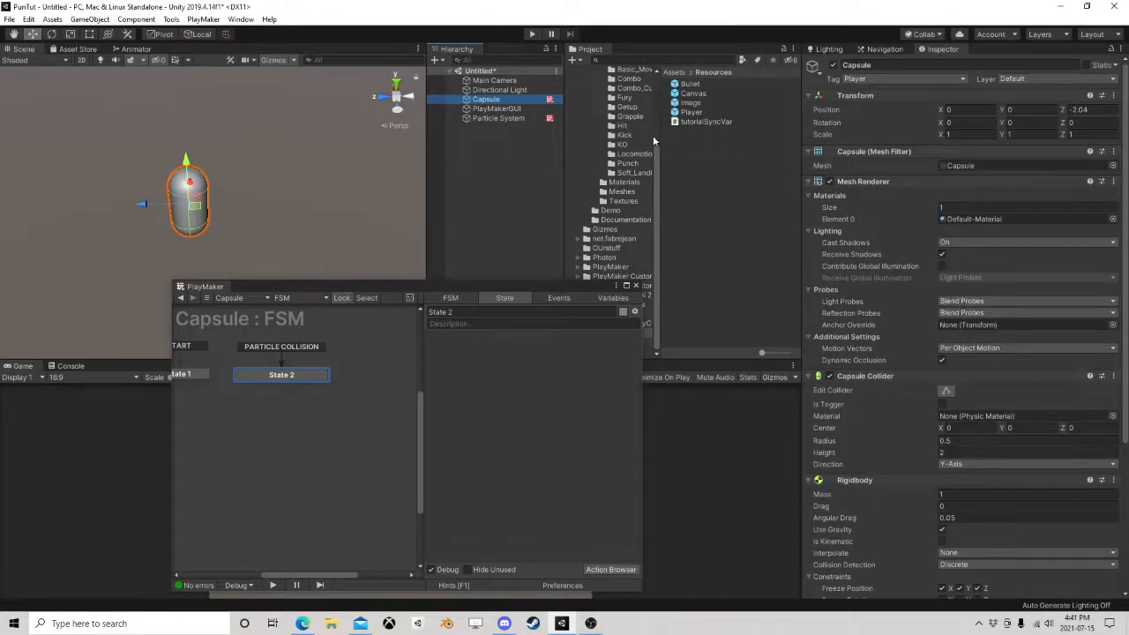
scroll(935, 454, "down", 3)
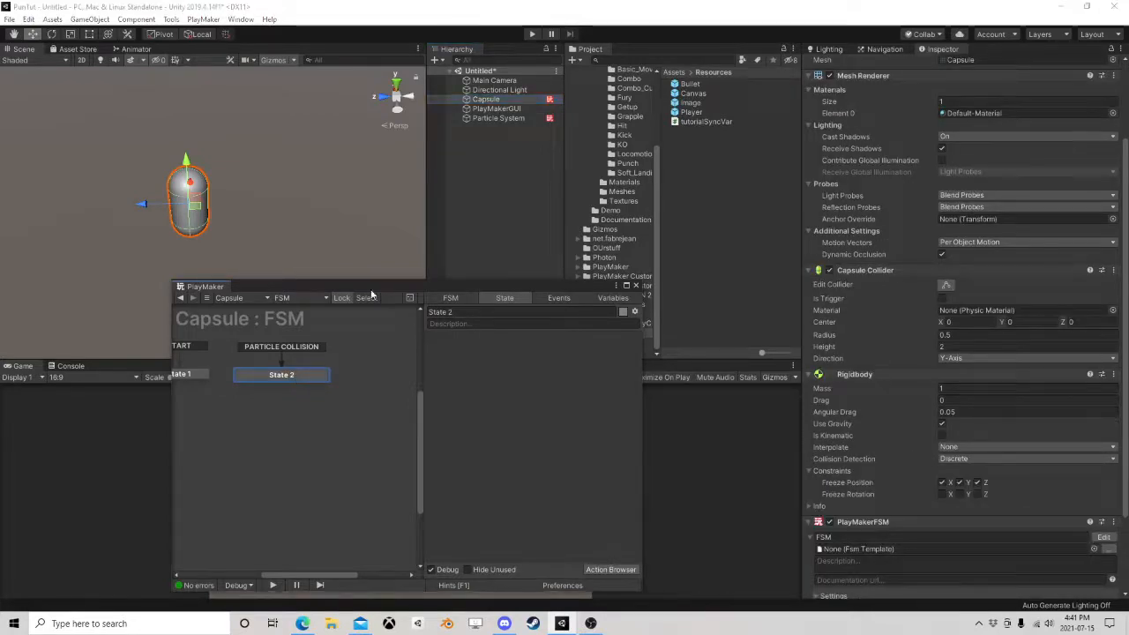
Move the Particle System closer to the Capsule along the Z axis, to about Z -6.19.
left_click(514, 121)
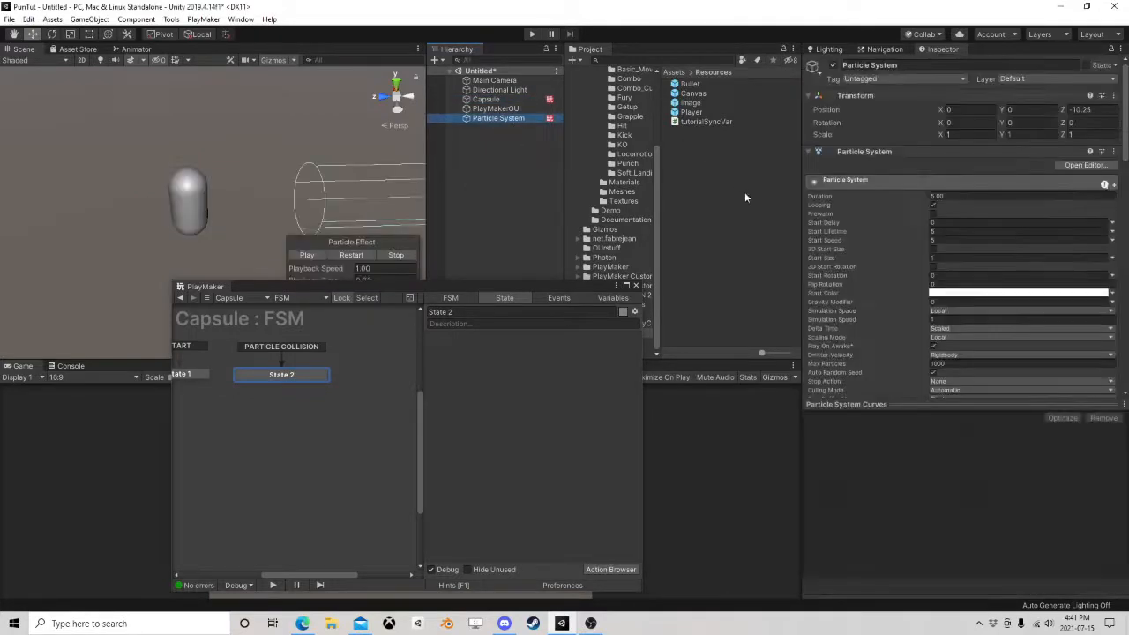
key("f")
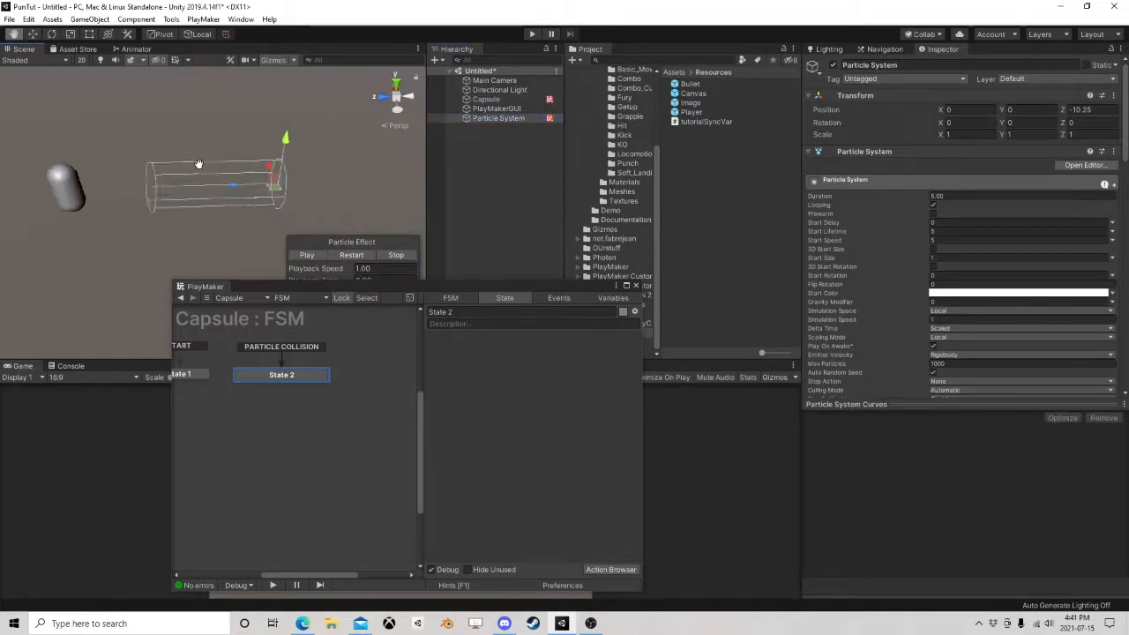
left_click_drag(258, 214, 162, 219)
middle_click_drag(162, 222, 252, 211)
scroll(252, 212, "up", 3)
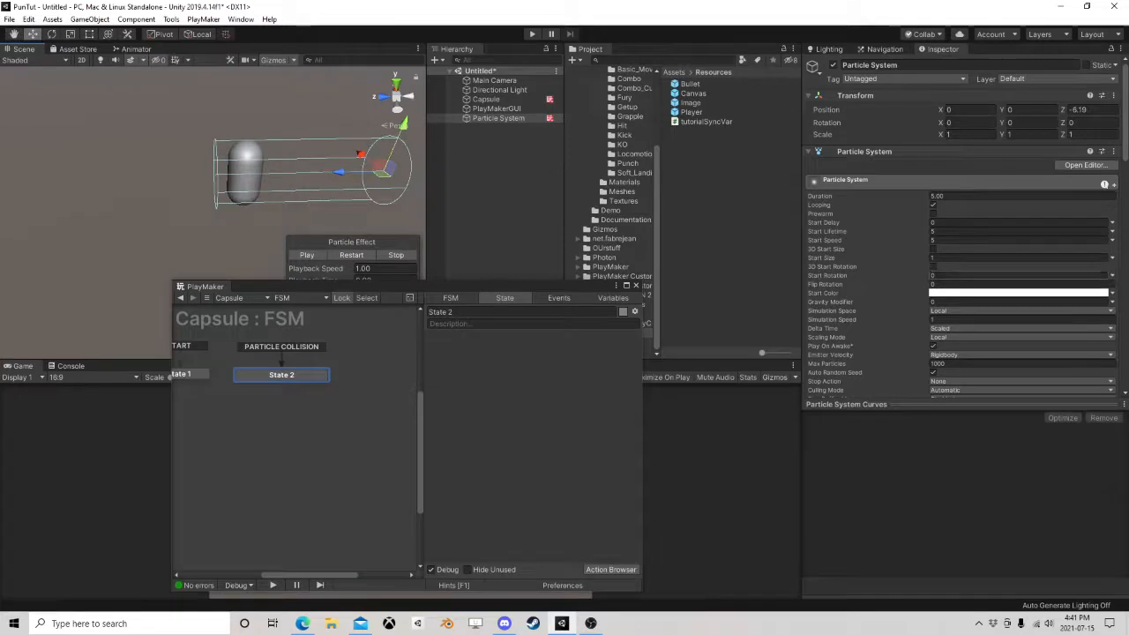
Enable the Particle System's Collision module and assign the Particle System's own transform as its collision plane.
scroll(884, 296, "down", 5)
left_click(842, 206)
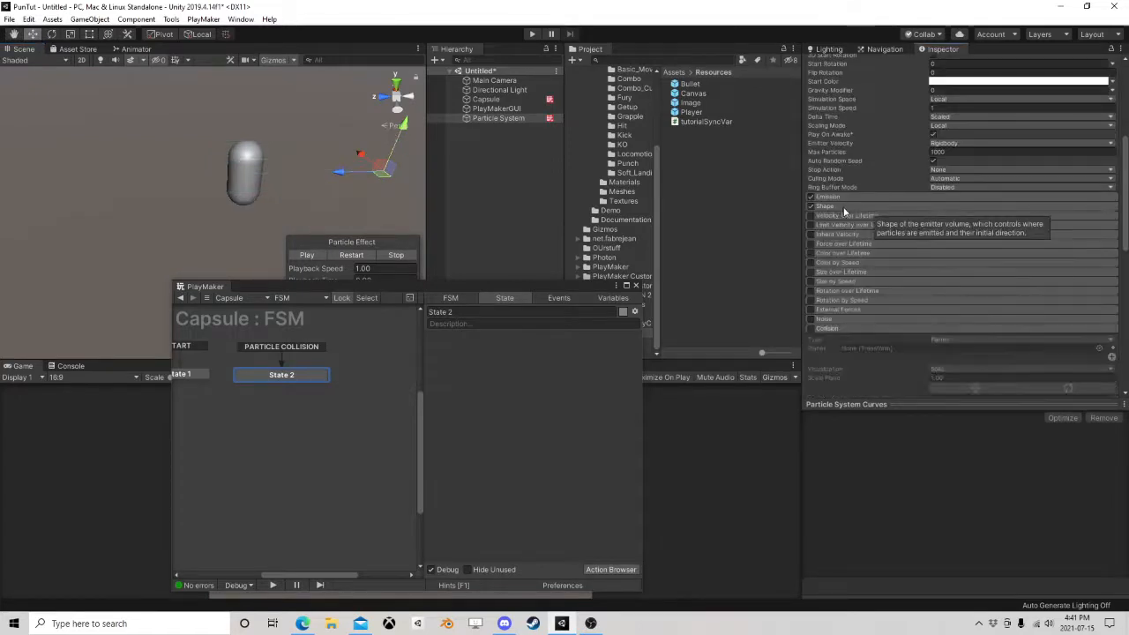
scroll(850, 277, "down", 3)
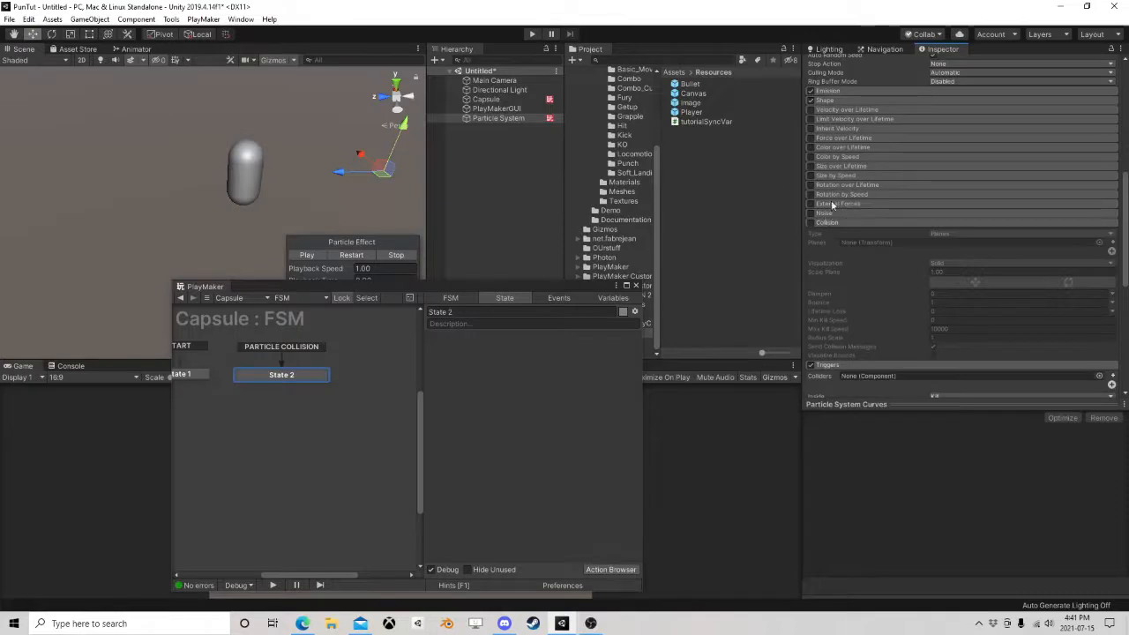
left_click(811, 222)
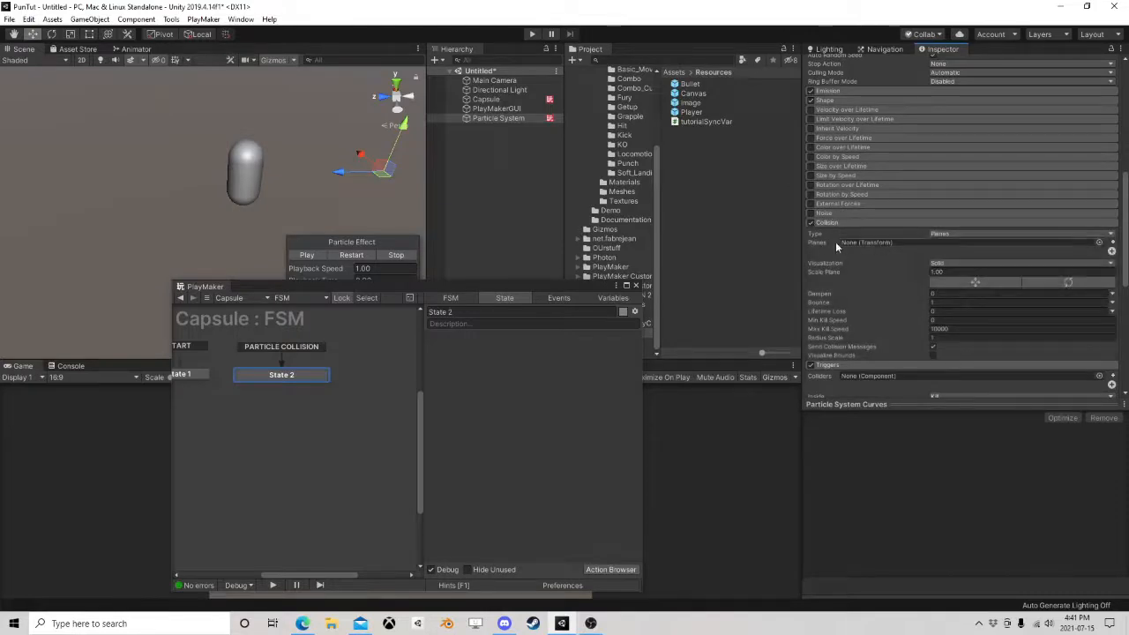
mouse_move(817, 246)
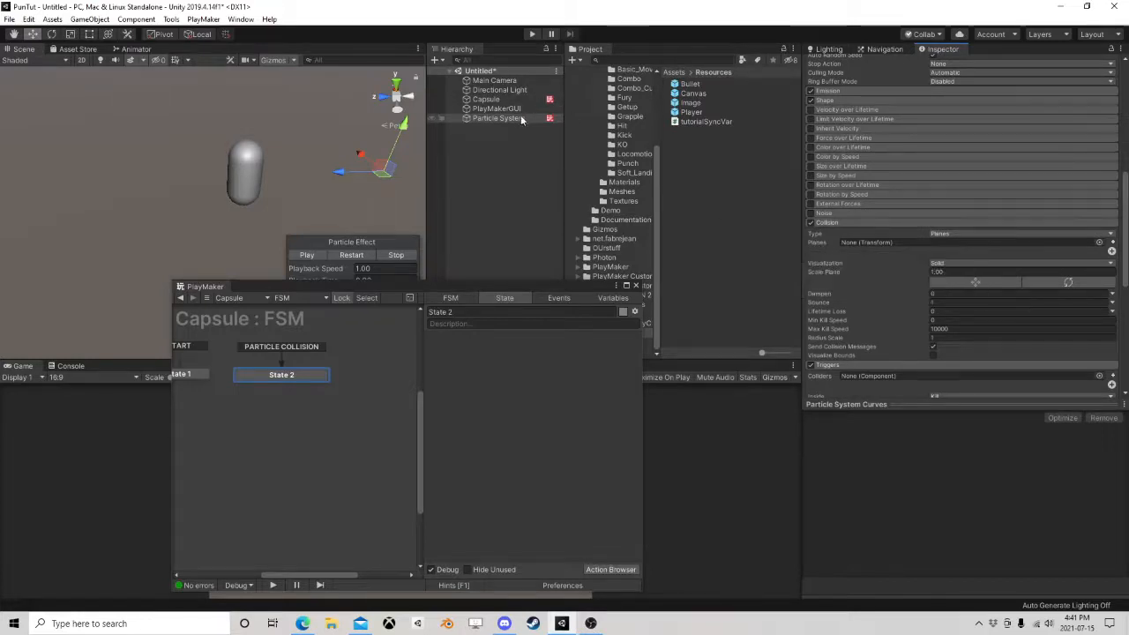
left_click_drag(776, 209, 892, 238)
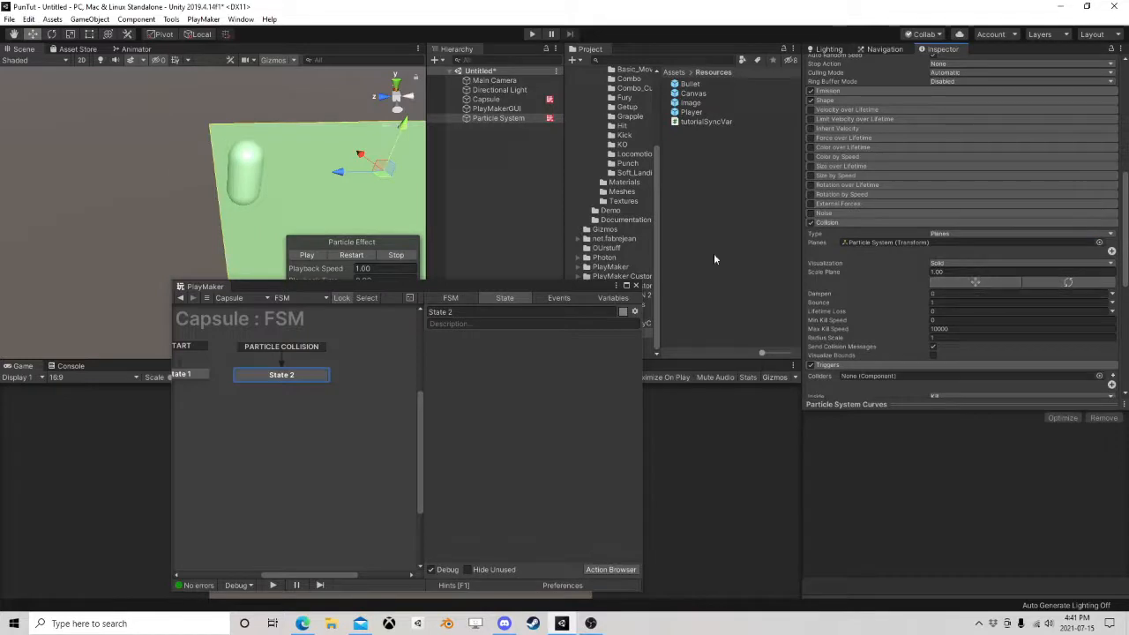
Enable Visualize Bounds in the Particle System's Collision module and restart the particle preview beside the Capsule.
scroll(248, 151, "down", 3)
right_click_drag(278, 240, 277, 189)
mouse_move(277, 189)
middle_mouse_down()
mouse_move(256, 89)
mouse_move(258, 194)
middle_mouse_up()
mouse_move(257, 194)
right_mouse_down()
mouse_move(271, 174)
mouse_move(268, 187)
right_mouse_up()
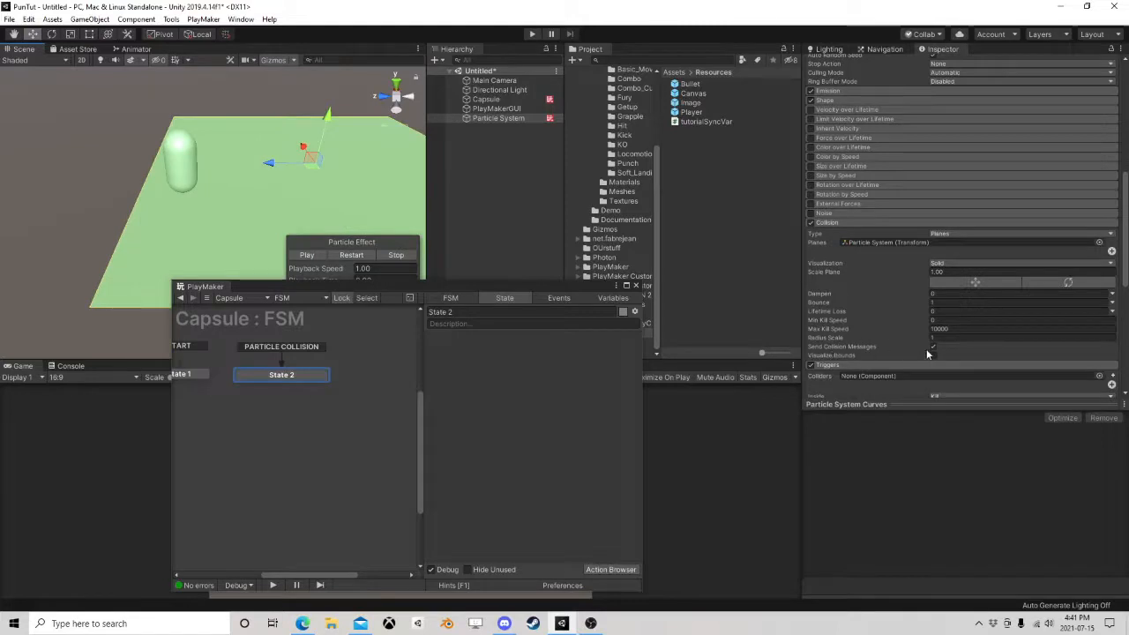
left_click(486, 120)
left_click(350, 255)
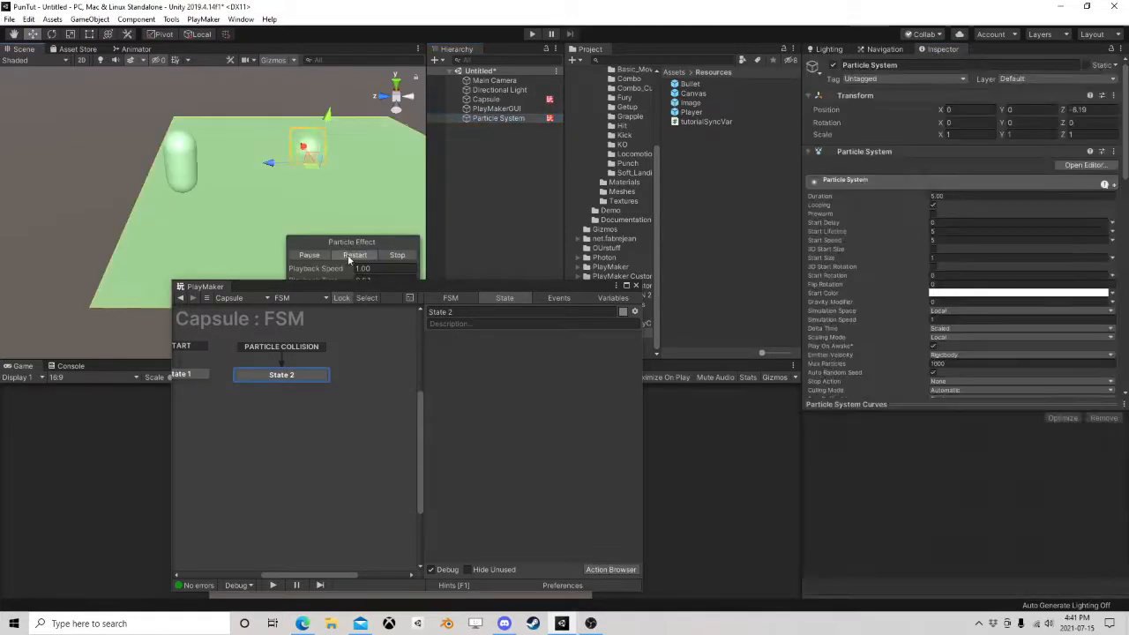
scroll(340, 155, "up", 3)
middle_click_drag(271, 139, 297, 168)
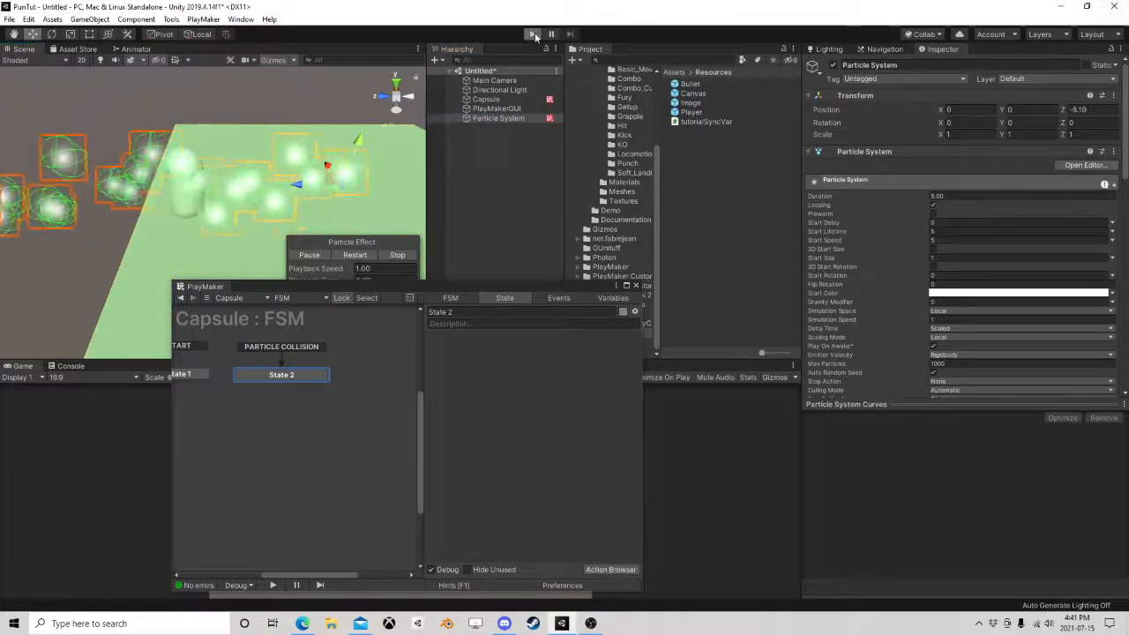
Start play mode and switch the Collision module's plane visualization to Grid.
left_click(533, 35)
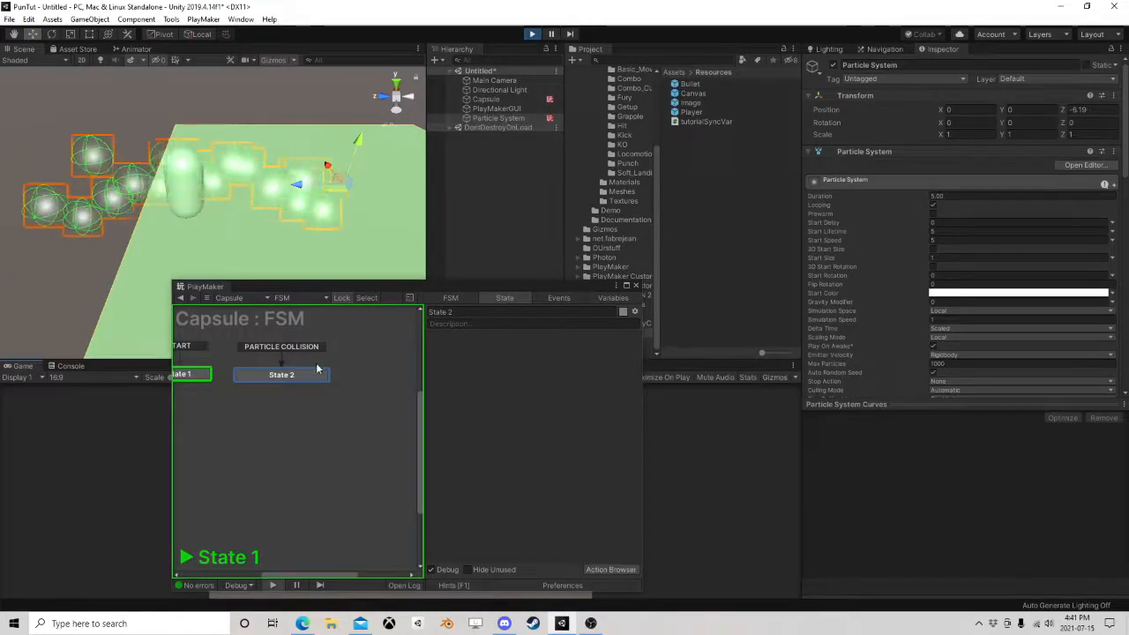
scroll(893, 258, "down", 10)
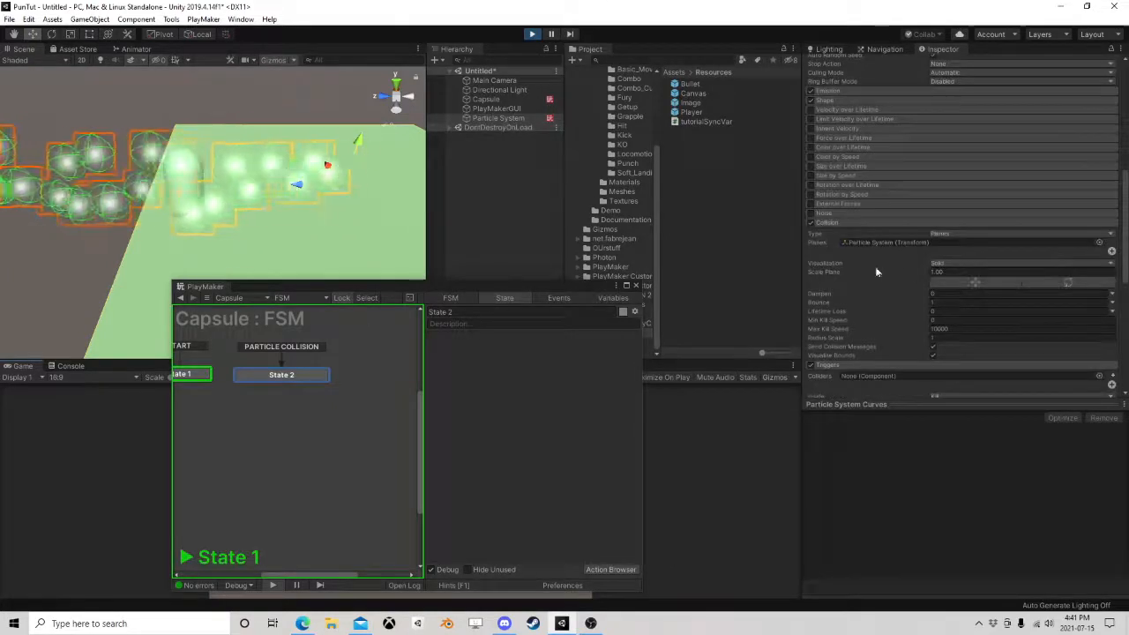
left_click(950, 264)
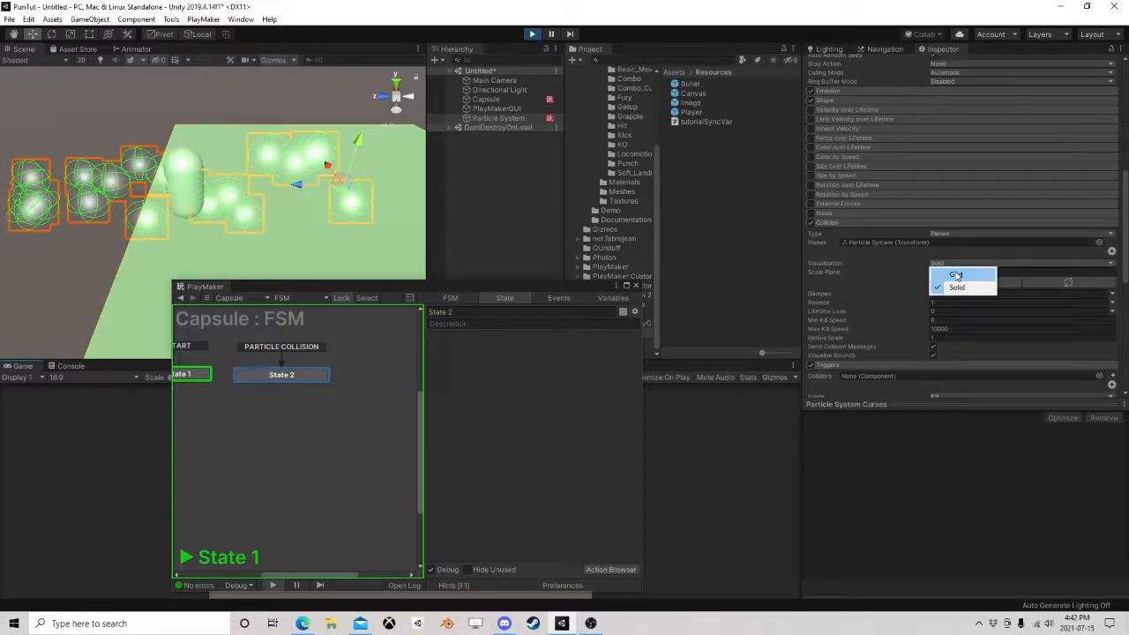
left_click(956, 276)
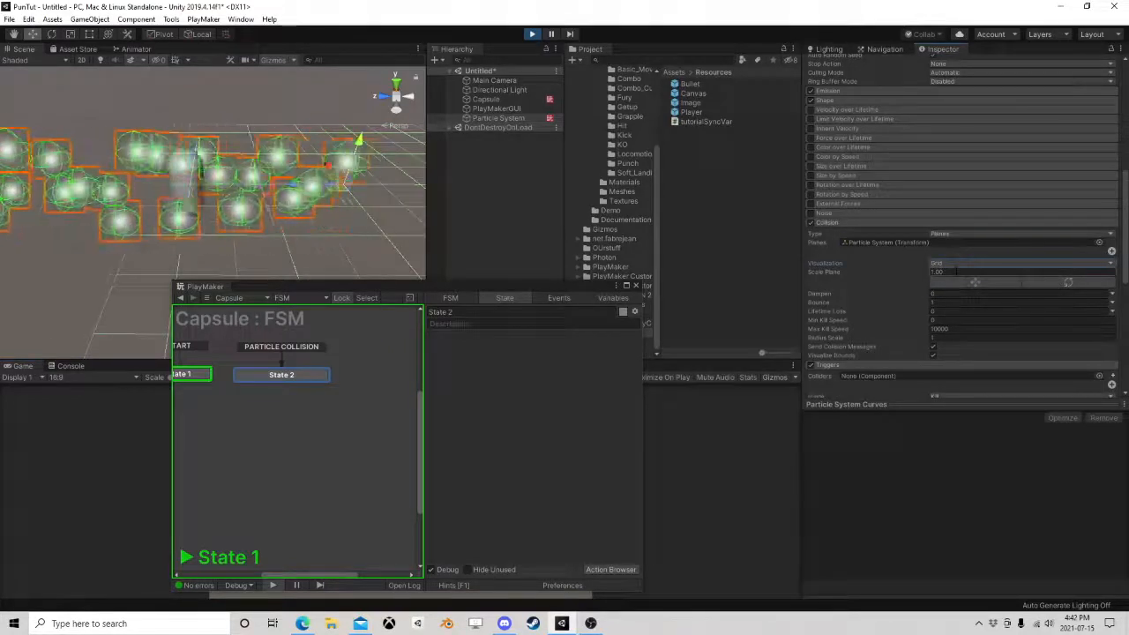
While playing, clear the Particle System's collision plane to None and switch the collision type to World.
left_click(1098, 244)
left_click(508, 167)
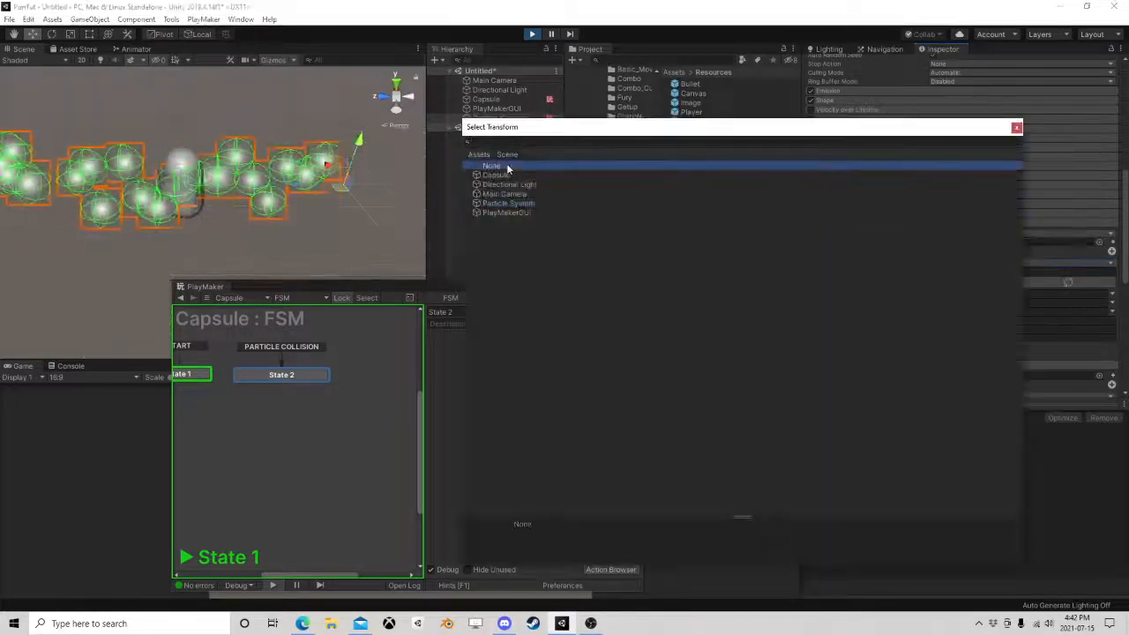
left_click(1016, 127)
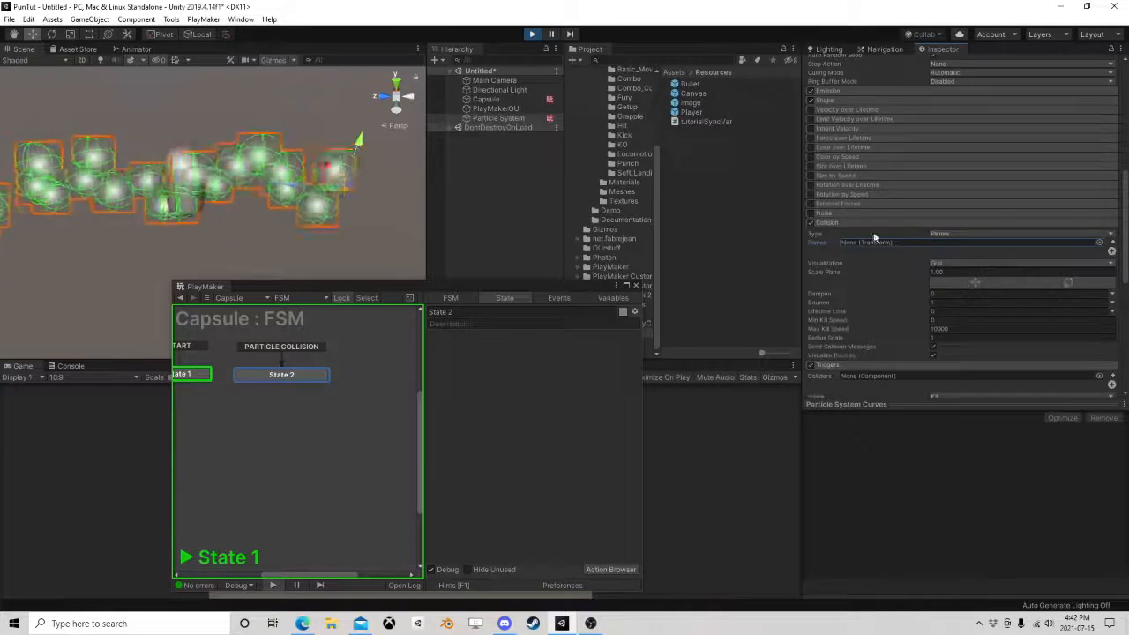
left_click(939, 235)
left_click(969, 256)
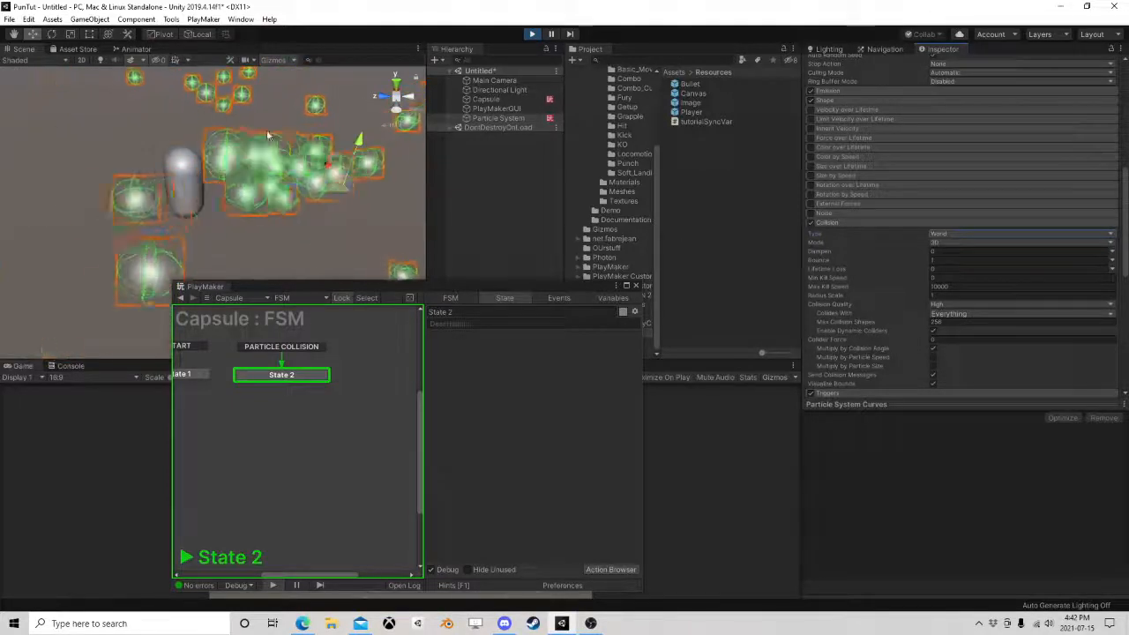
right_click_drag(133, 165, 251, 170)
middle_click_drag(208, 173, 327, 167)
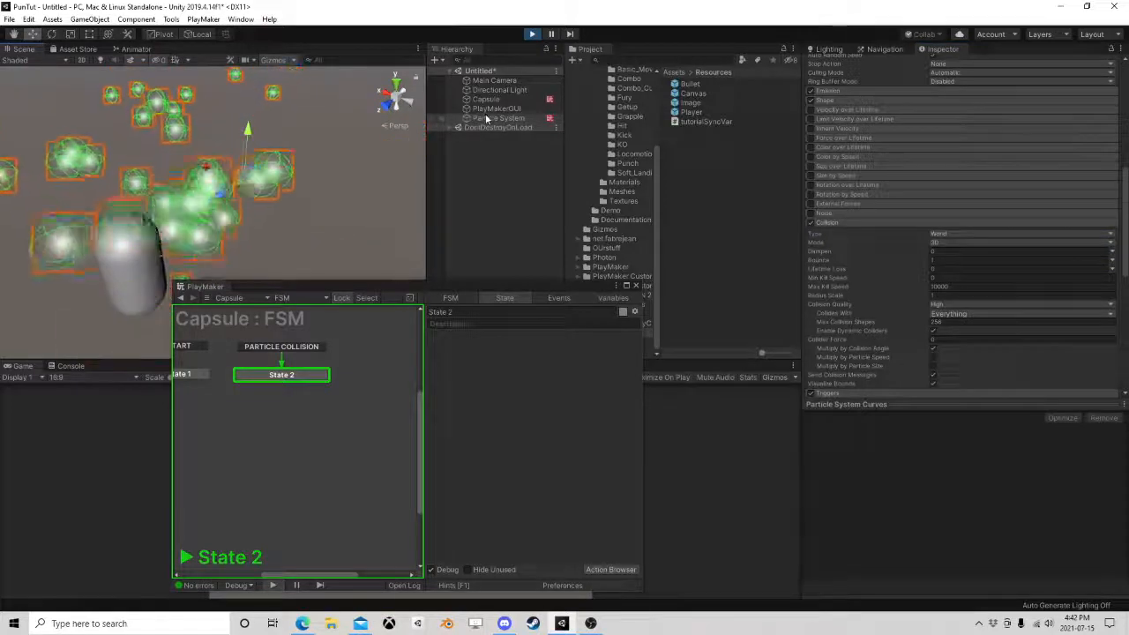
Check the collision Type and Mode options, then try a Bounce of 0.51 and a Lifetime Loss of about 0.9 during play.
left_click(943, 234)
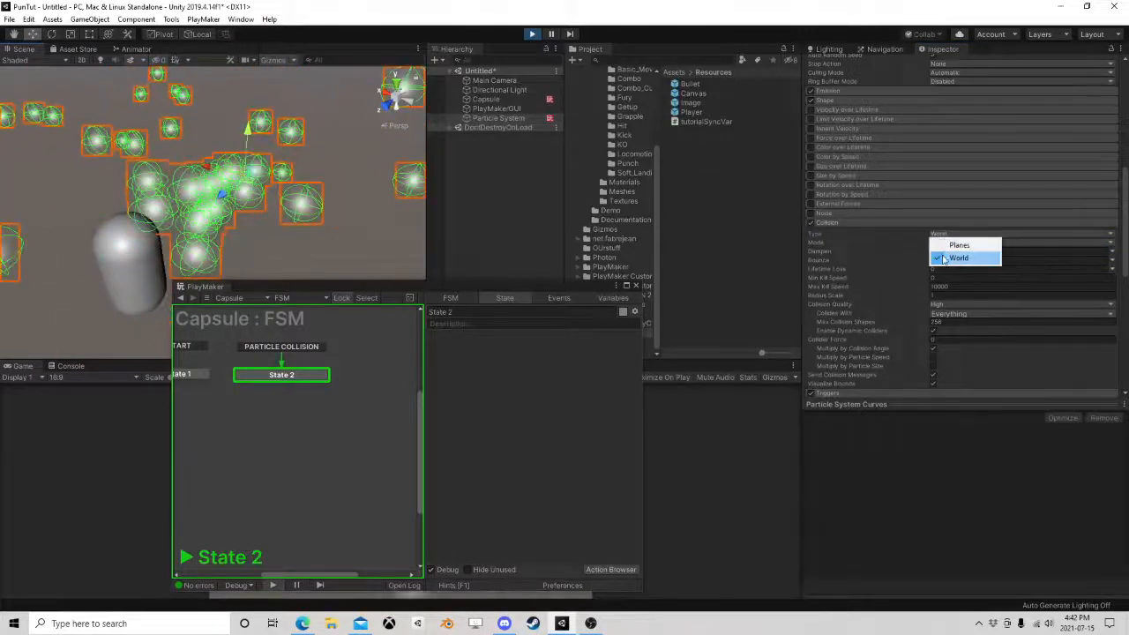
left_click(849, 231)
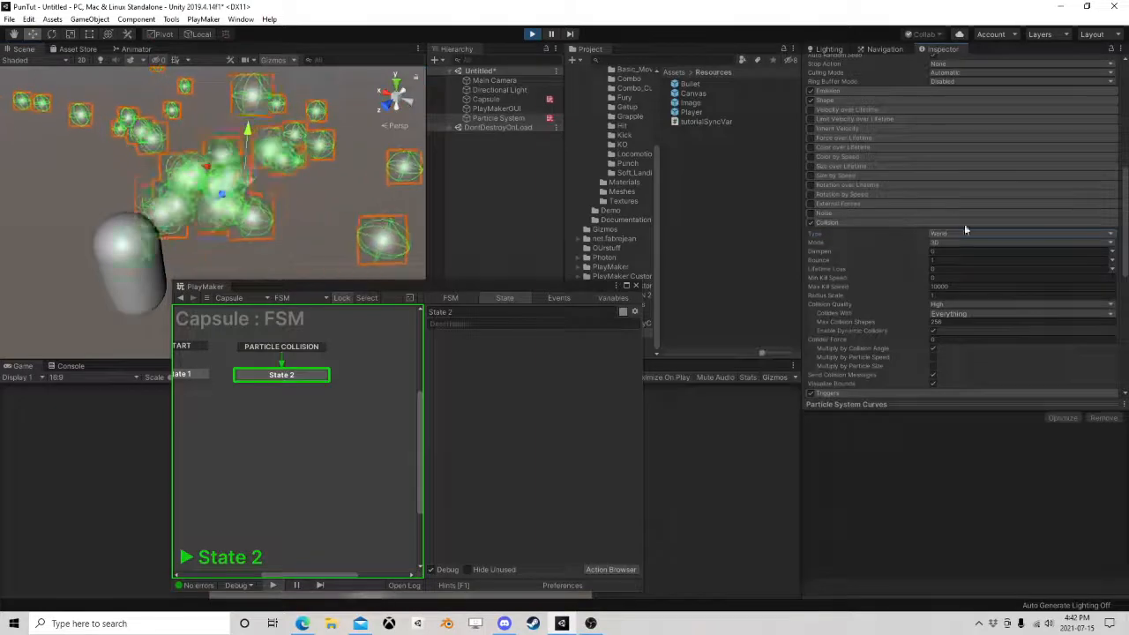
left_click(936, 244)
left_click(876, 230)
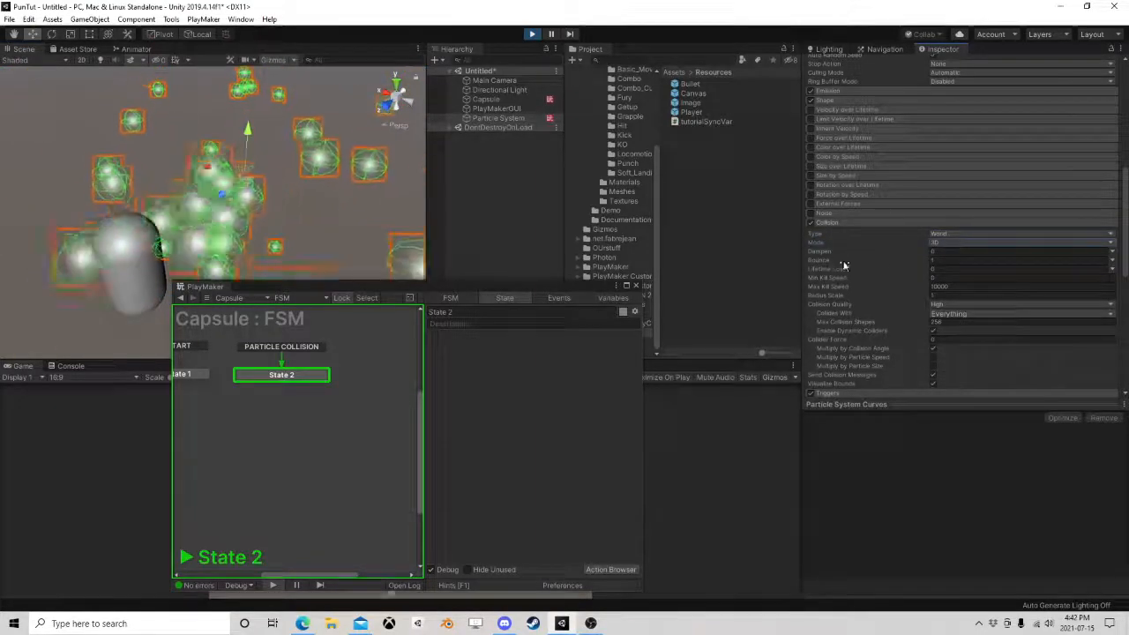
left_click_drag(892, 261, 866, 259)
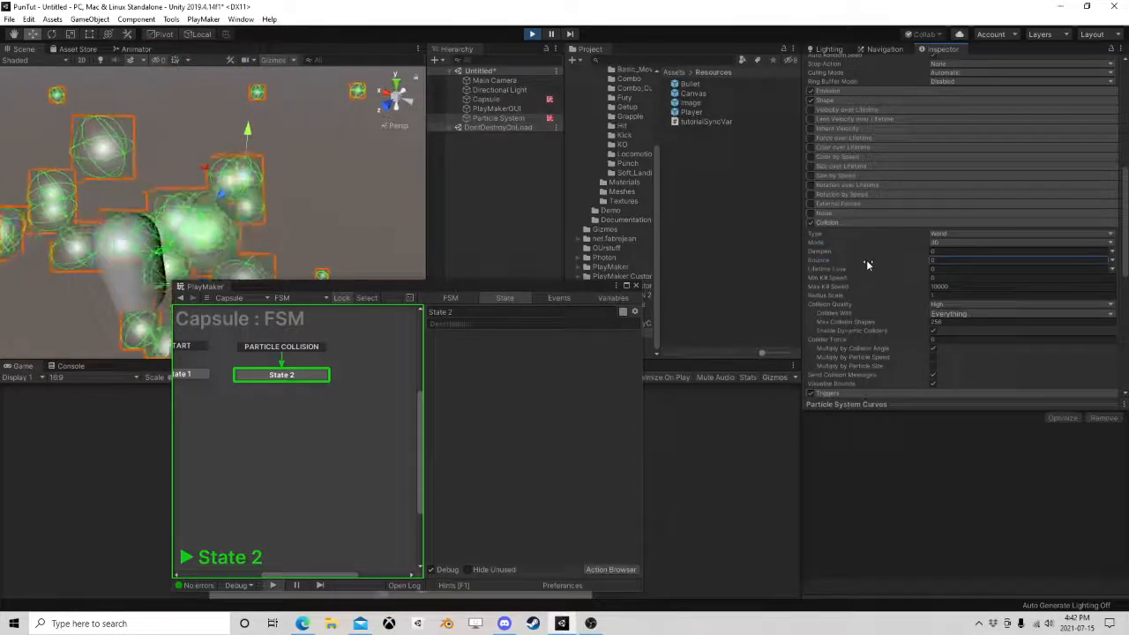
left_click_drag(866, 259, 877, 282)
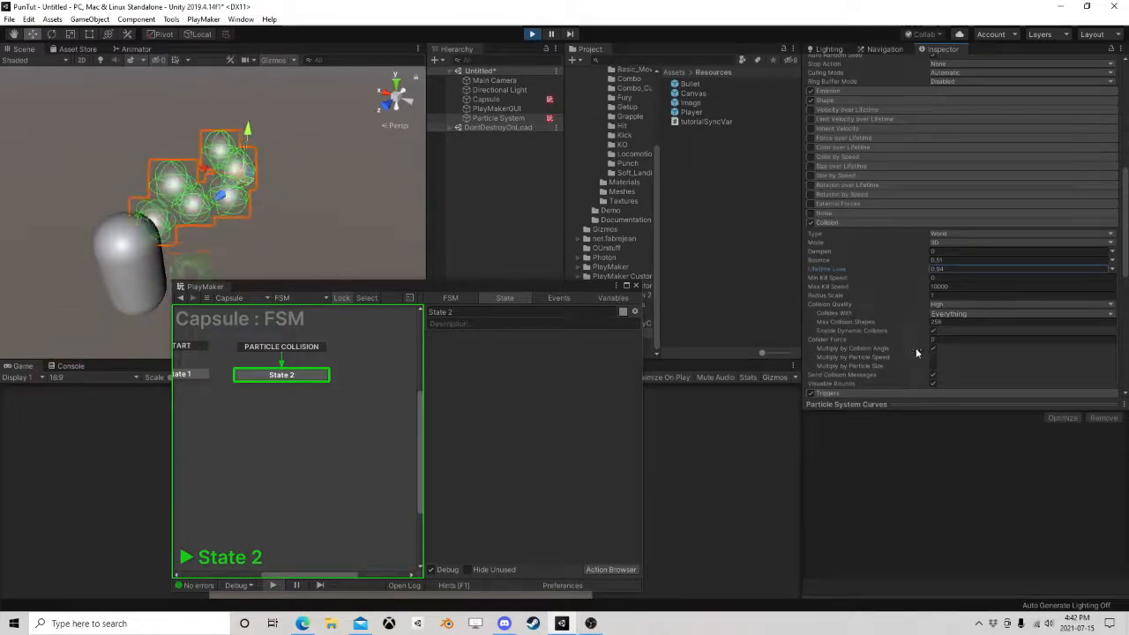
Examine the Collides With layers and Collision Quality options, and view the particles hitting the Capsule from another angle.
scroll(889, 344, "down", 3)
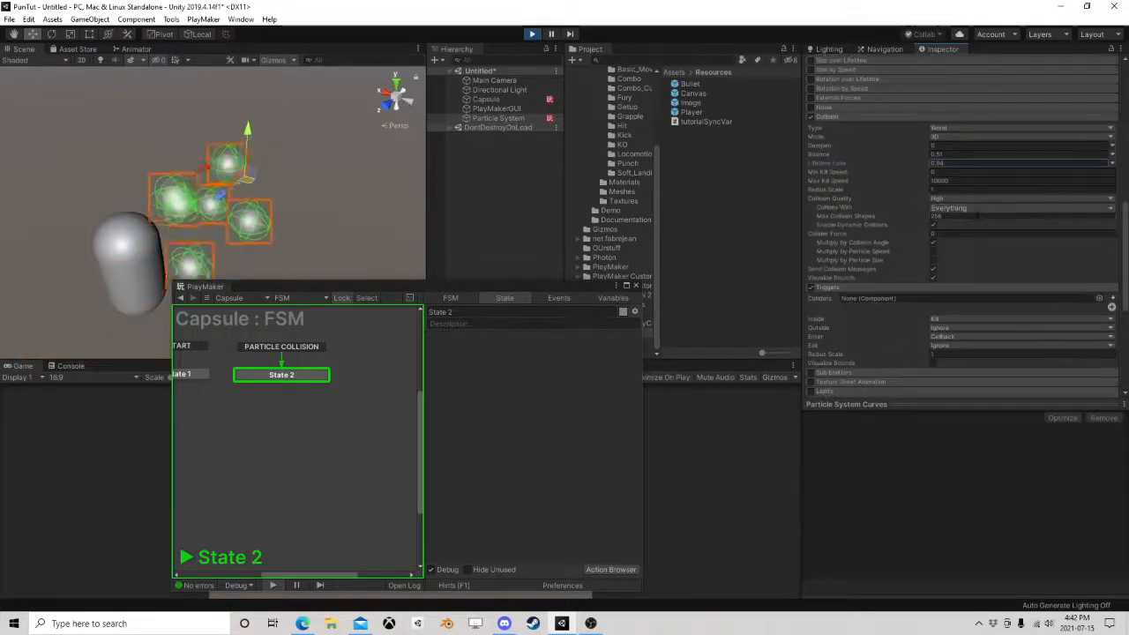
left_click(953, 210)
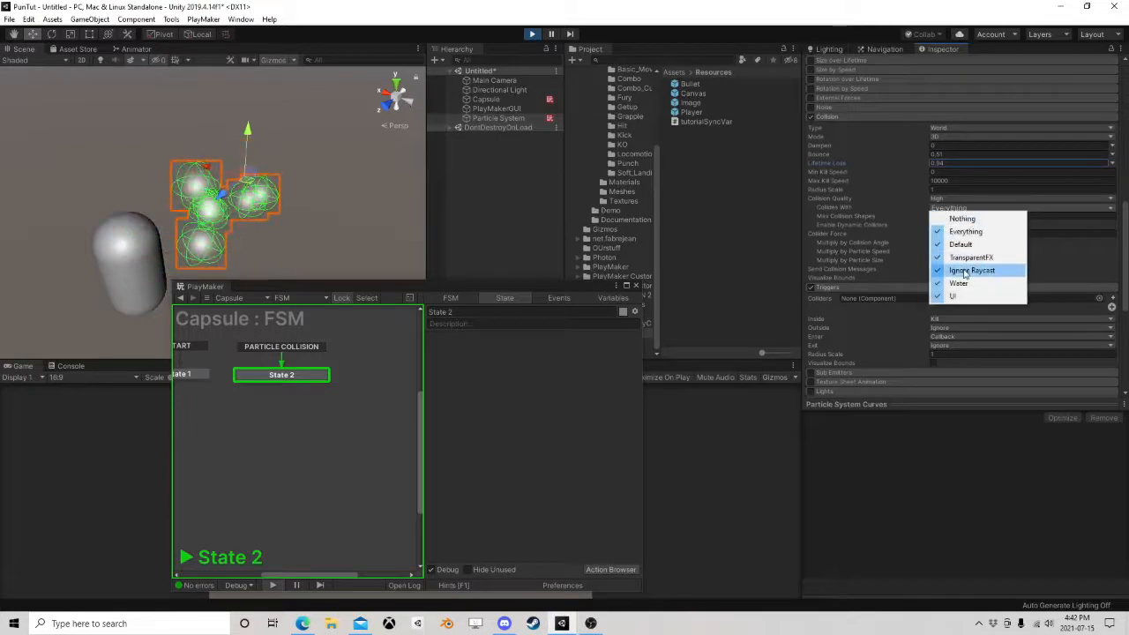
left_click(876, 202)
left_click(944, 199)
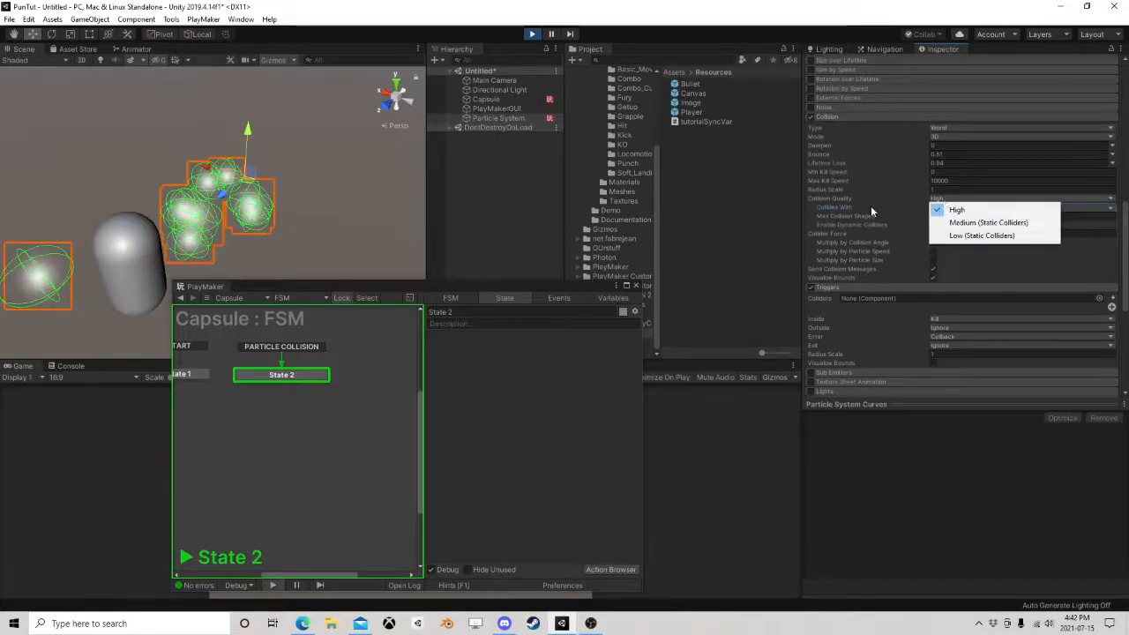
left_click(870, 208)
right_click_drag(294, 142, 234, 192)
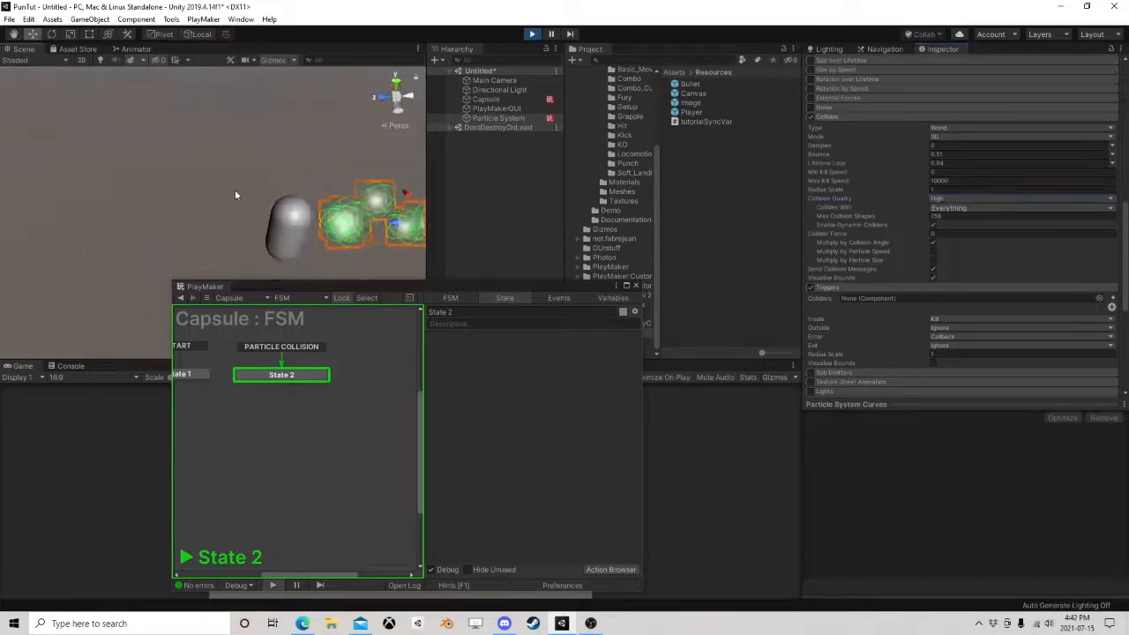
middle_click_drag(281, 210, 166, 159)
Stop play mode and set the Particle System's collision type to World.
left_click(506, 119)
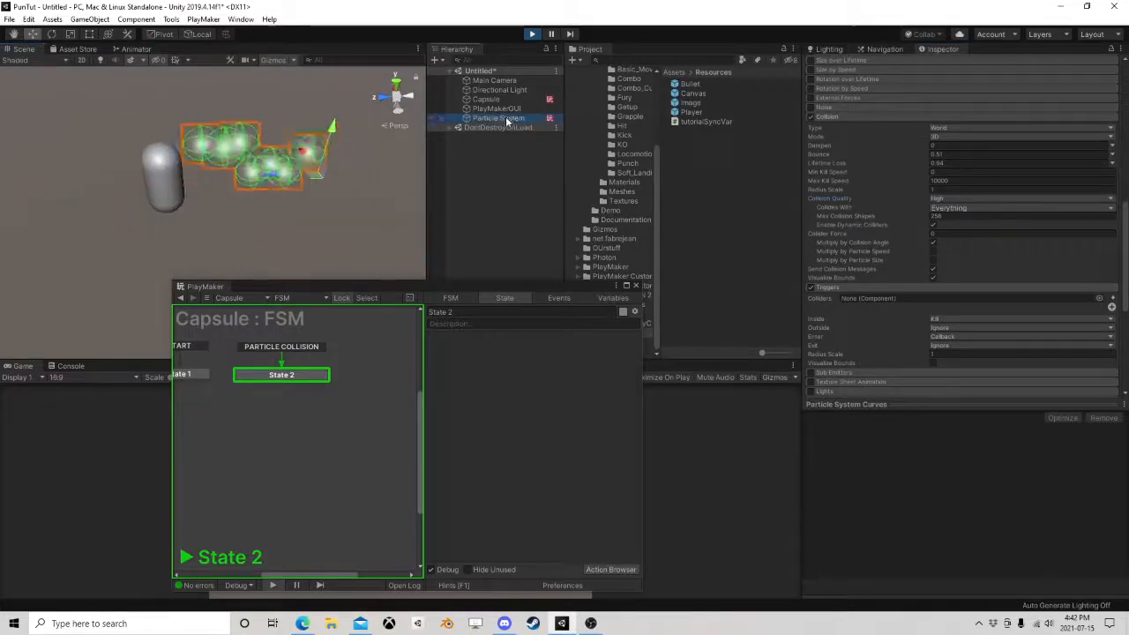
key("ctrl+p")
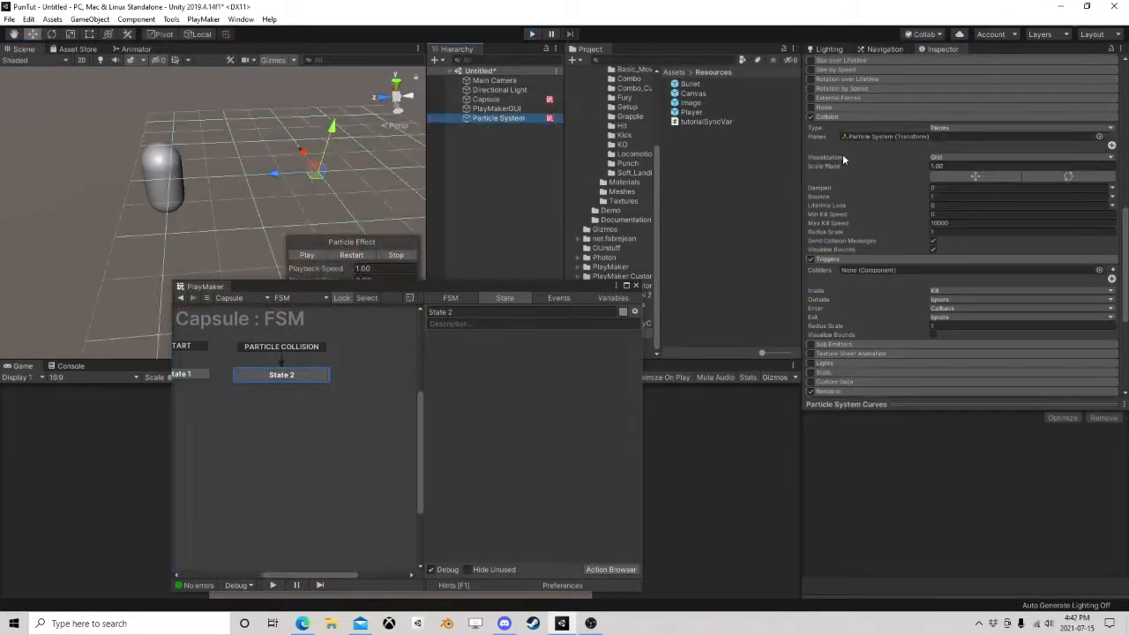
left_click(1109, 129)
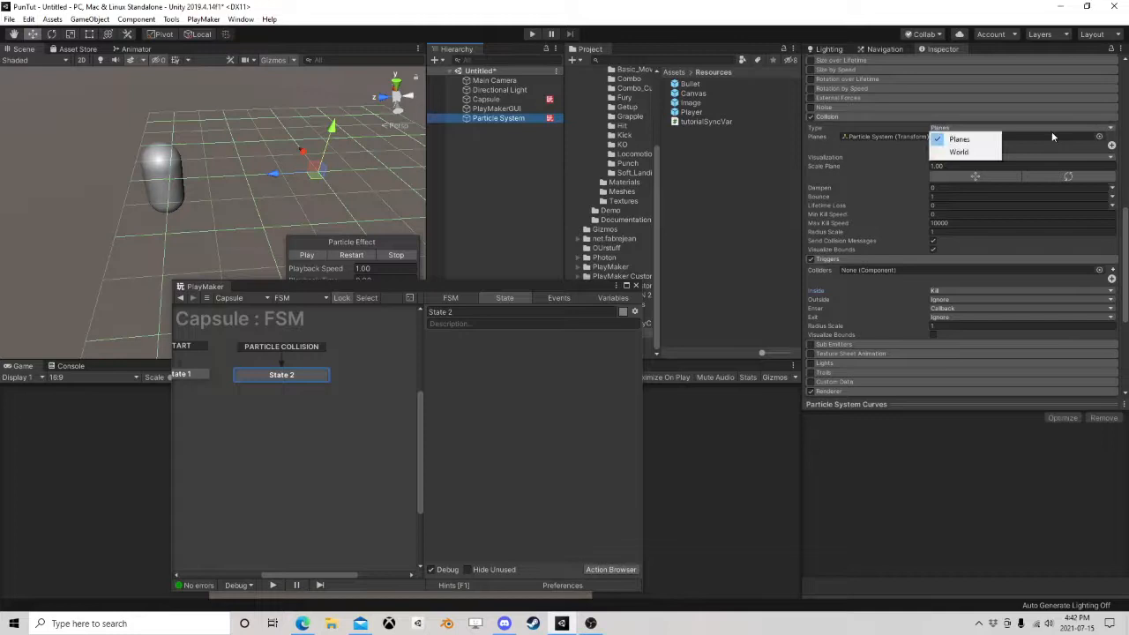
left_click(958, 151)
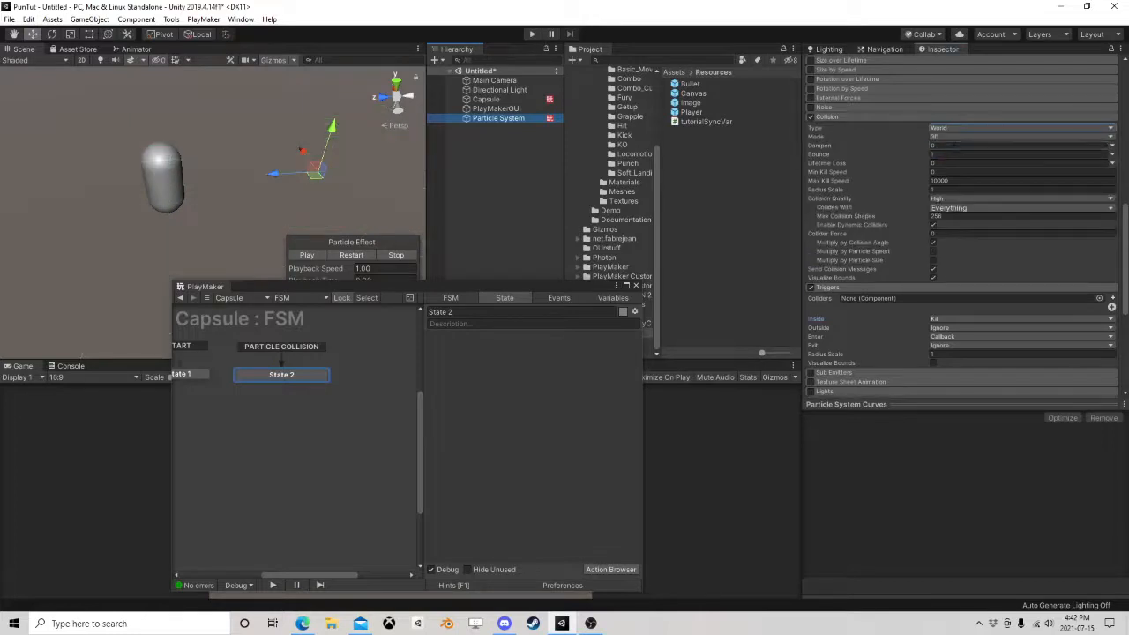
Disable the Collision module and assign the Particle System's own transform as the Triggers module's collider.
left_click(811, 117)
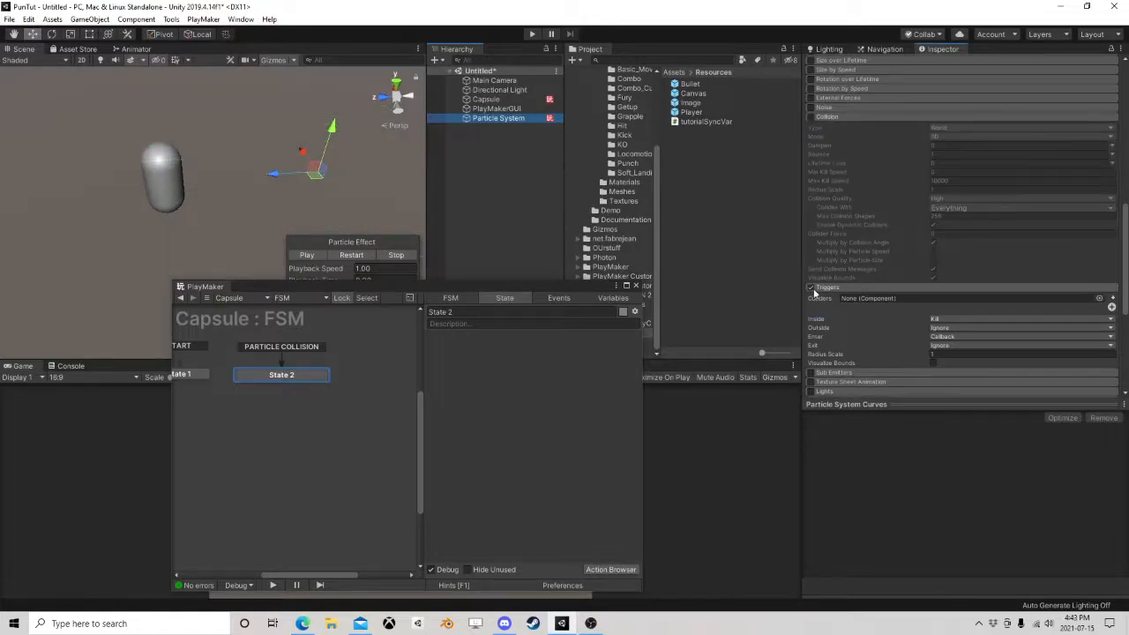
scroll(852, 297, "down", 3)
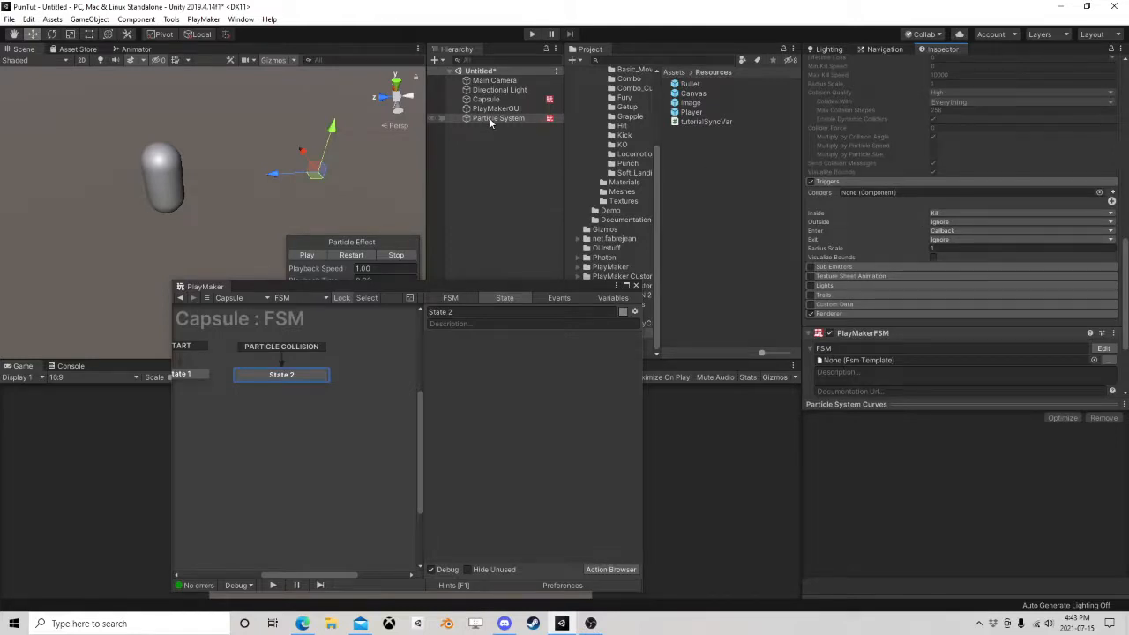
left_click_drag(863, 194, 871, 193)
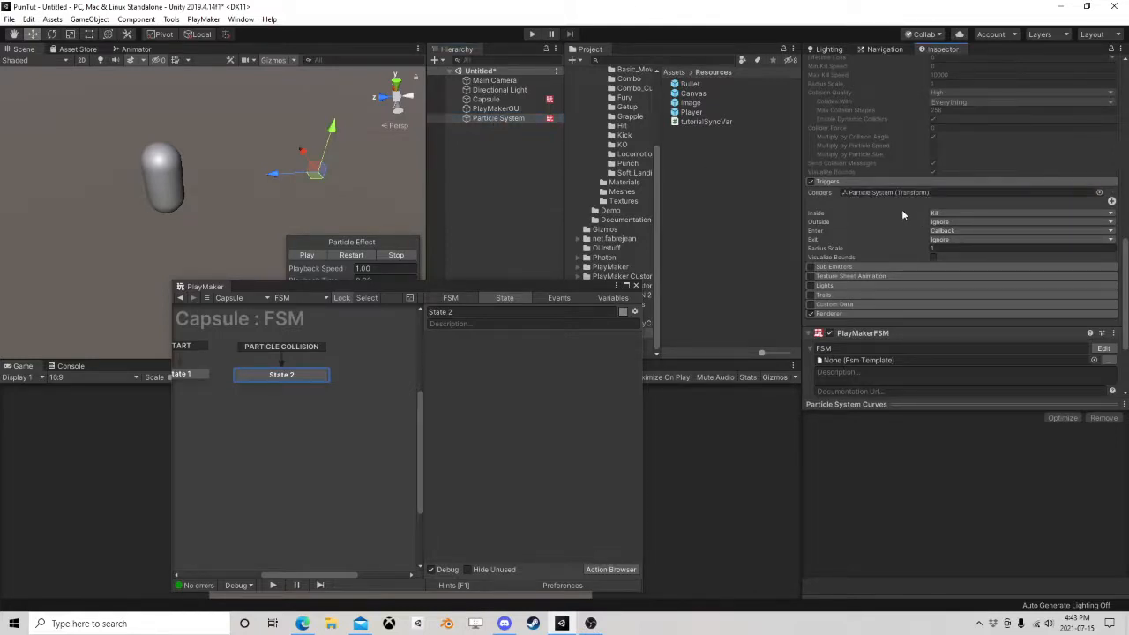
Test the trigger setup in play mode with the Particle System's FSM open, and stop the scene.
left_click(532, 34)
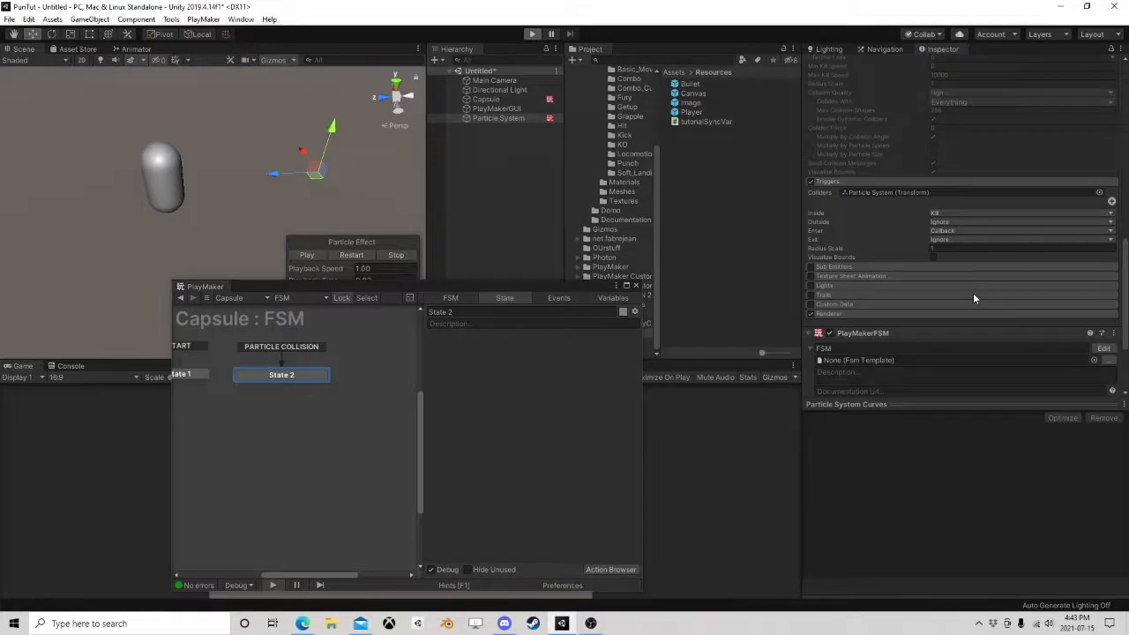
key("ctrl+p")
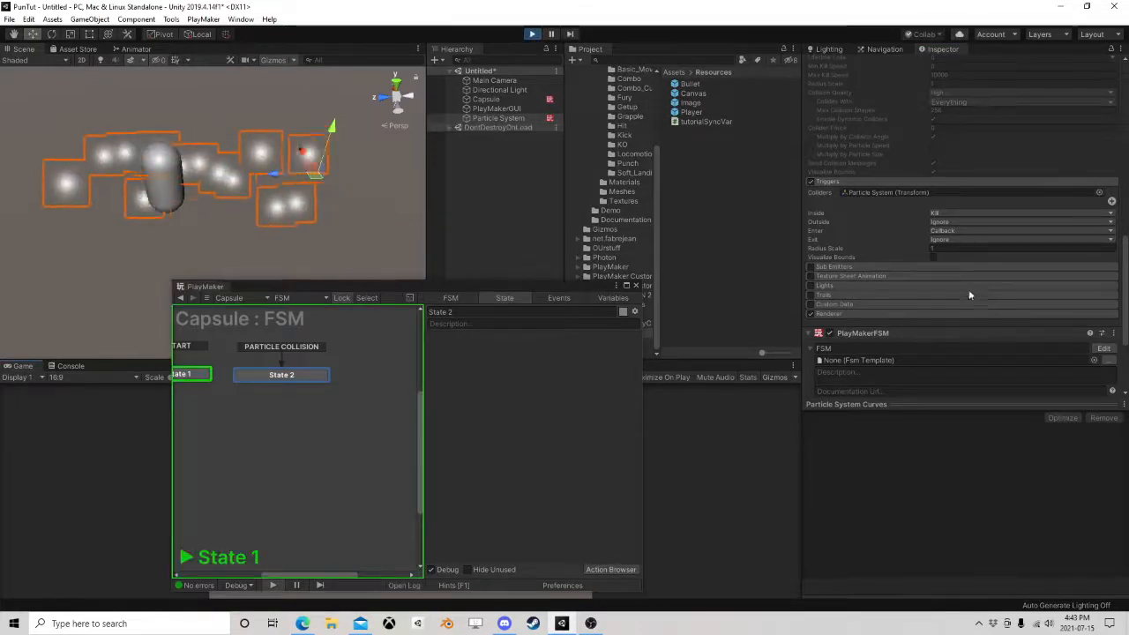
left_click(1104, 349)
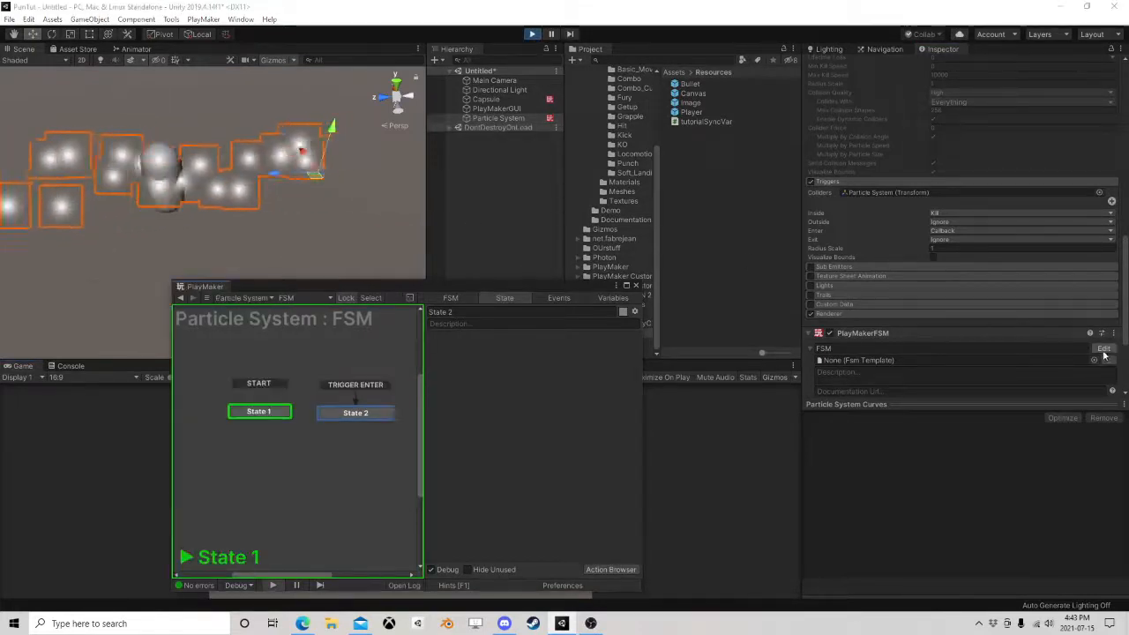
left_click(531, 34)
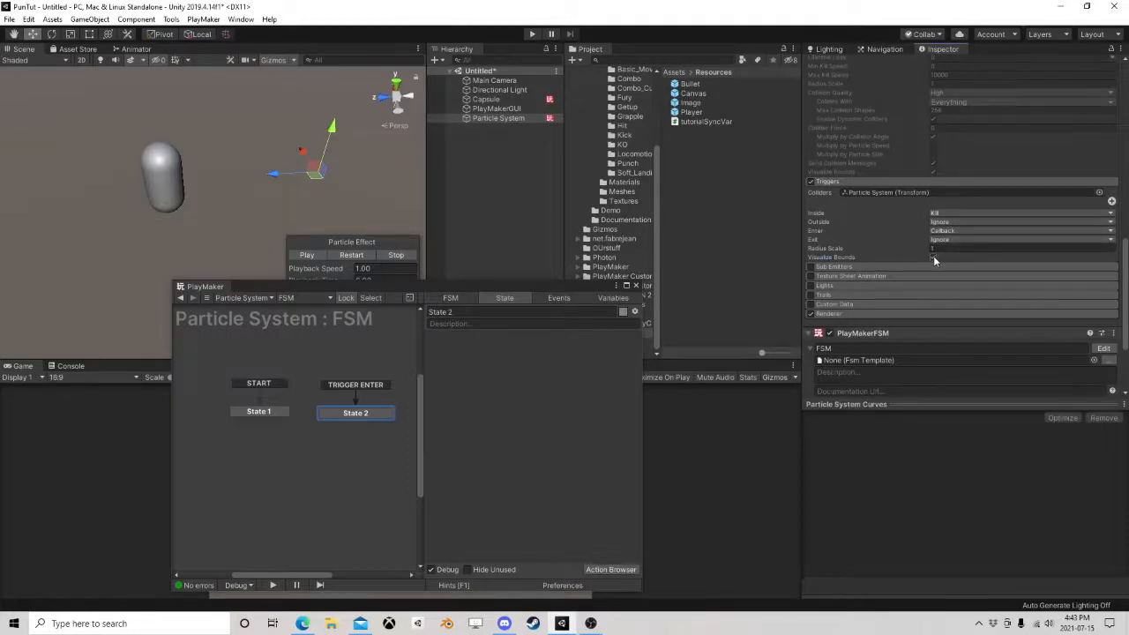
Enable Visualize Bounds in the Triggers module, restart the particle preview and replace the trigger collider with the Capsule.
left_click(353, 255)
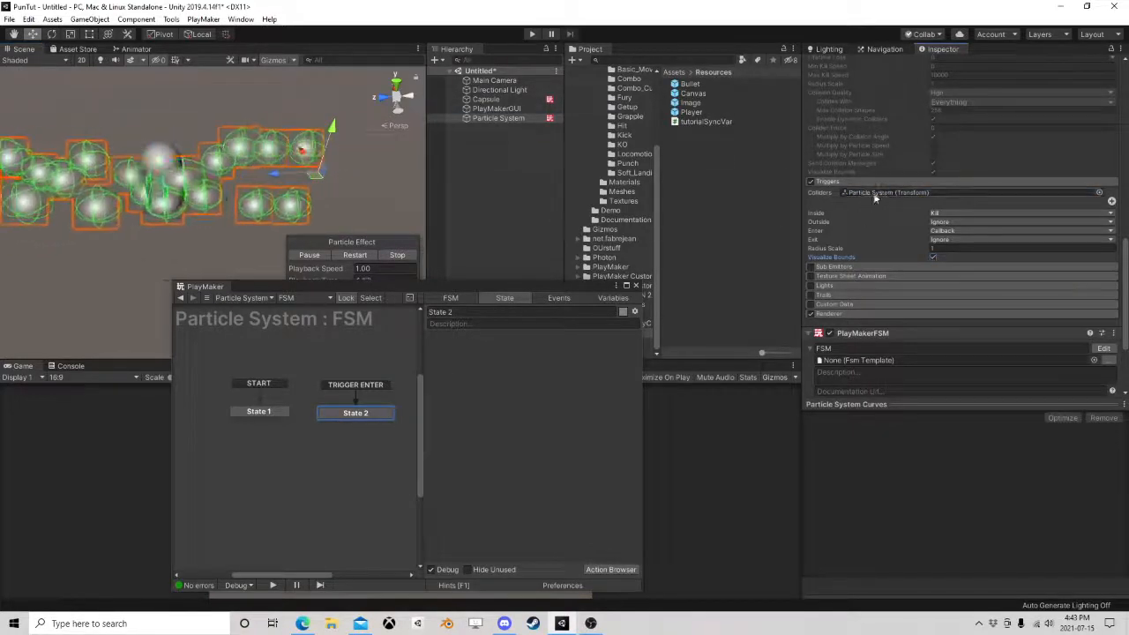
left_click_drag(835, 184, 865, 191)
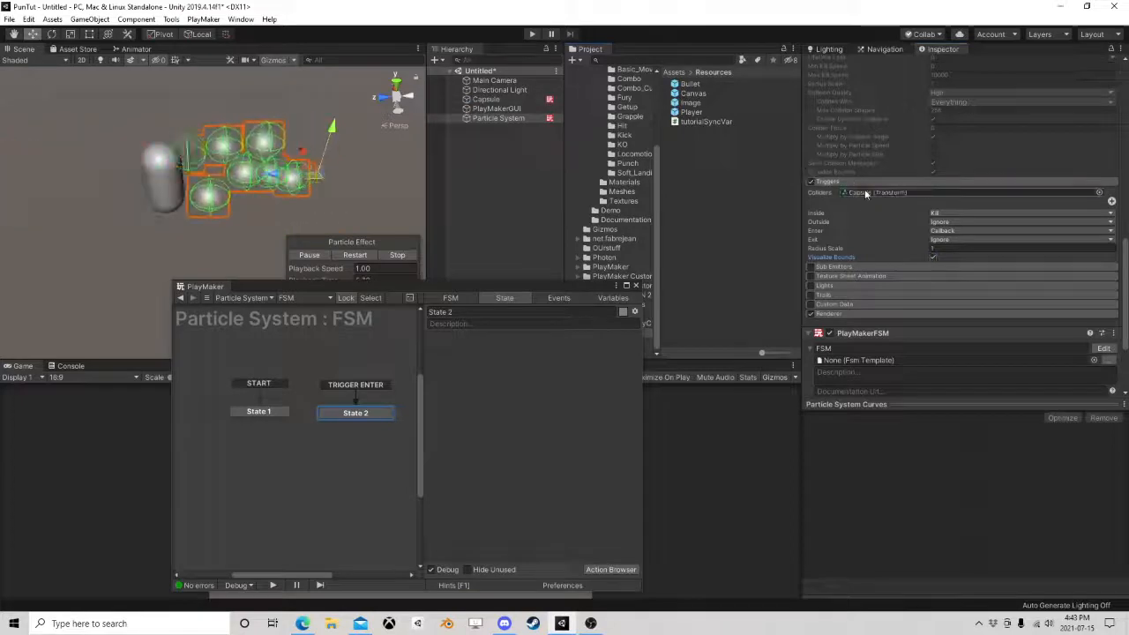
Test the trigger setup in play mode with the Capsule's FSM open, and review the Particle System's Collision and Triggers modules.
left_click(532, 36)
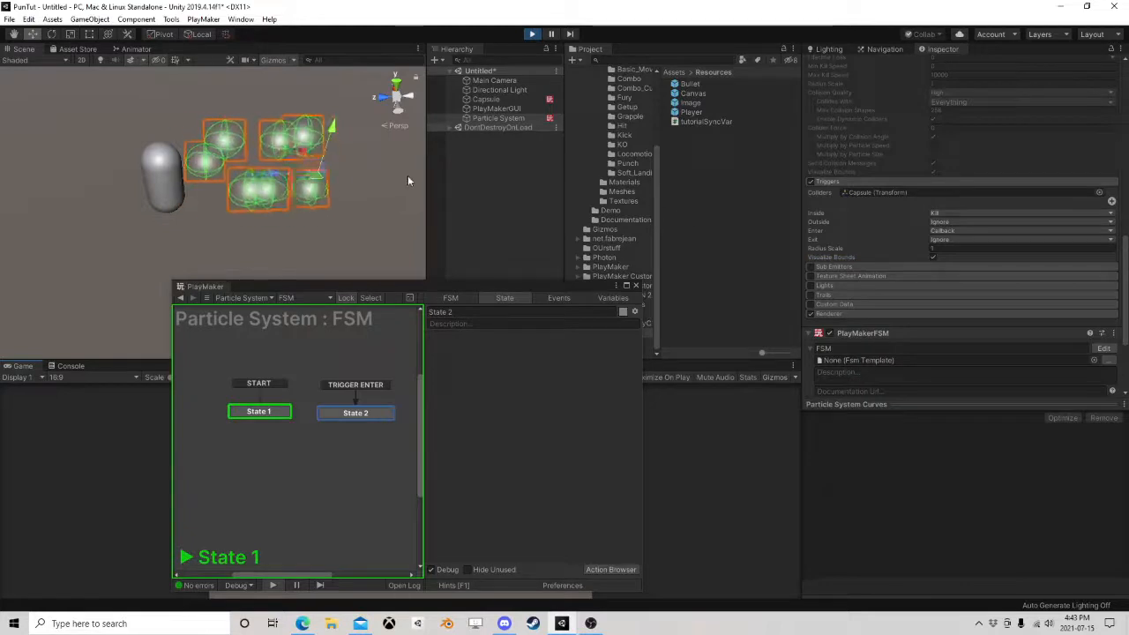
left_click(498, 99)
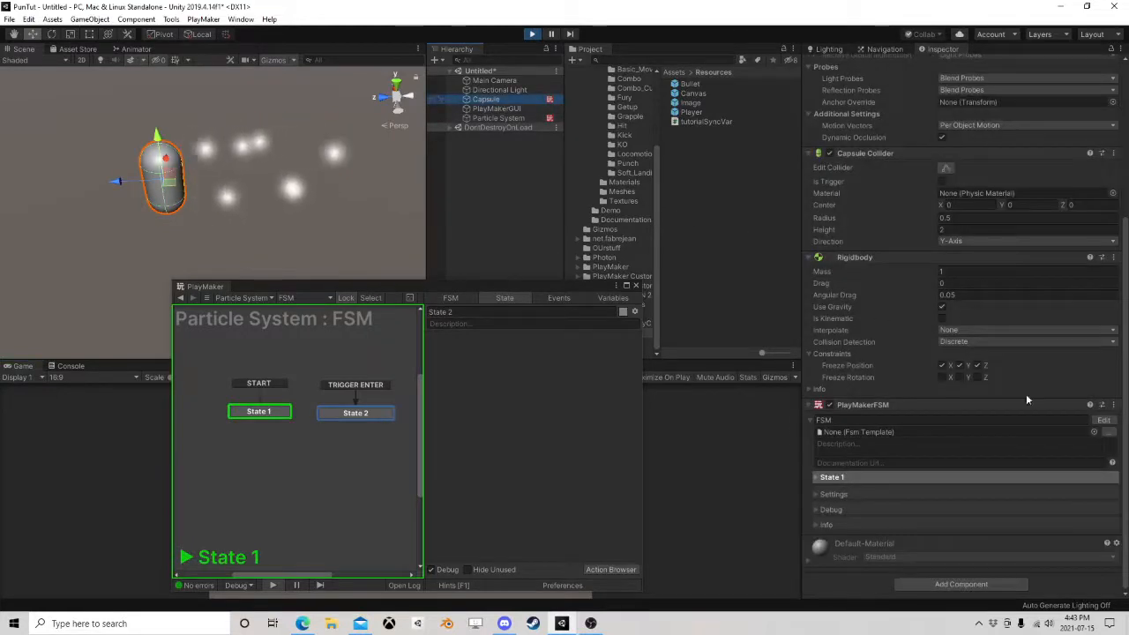
left_click(1103, 420)
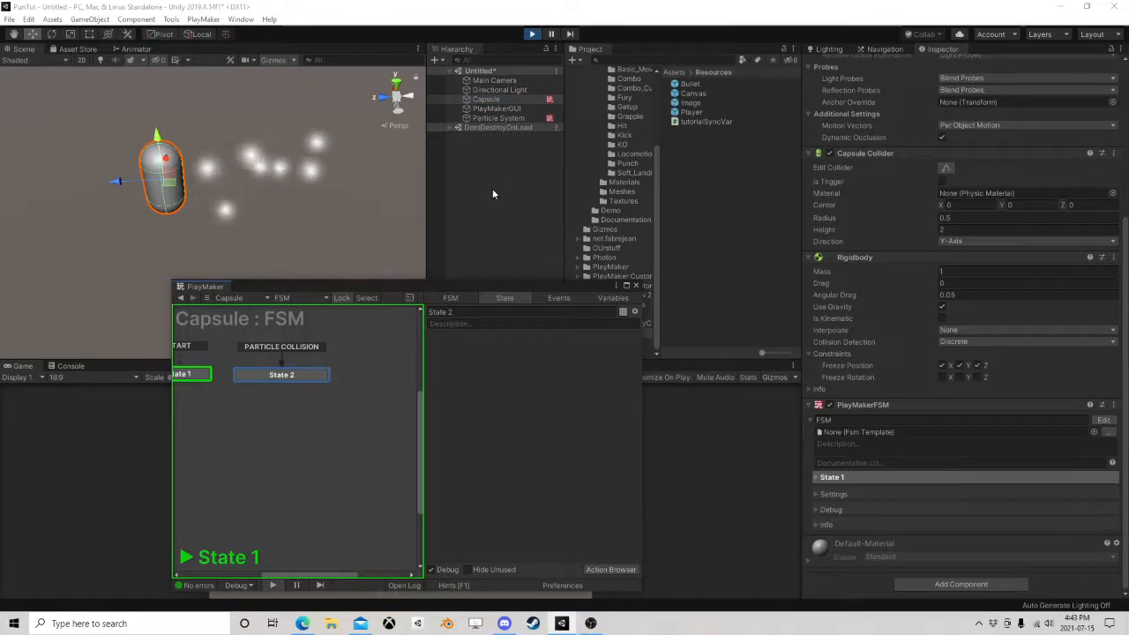
left_click(495, 117)
scroll(928, 289, "down", 2)
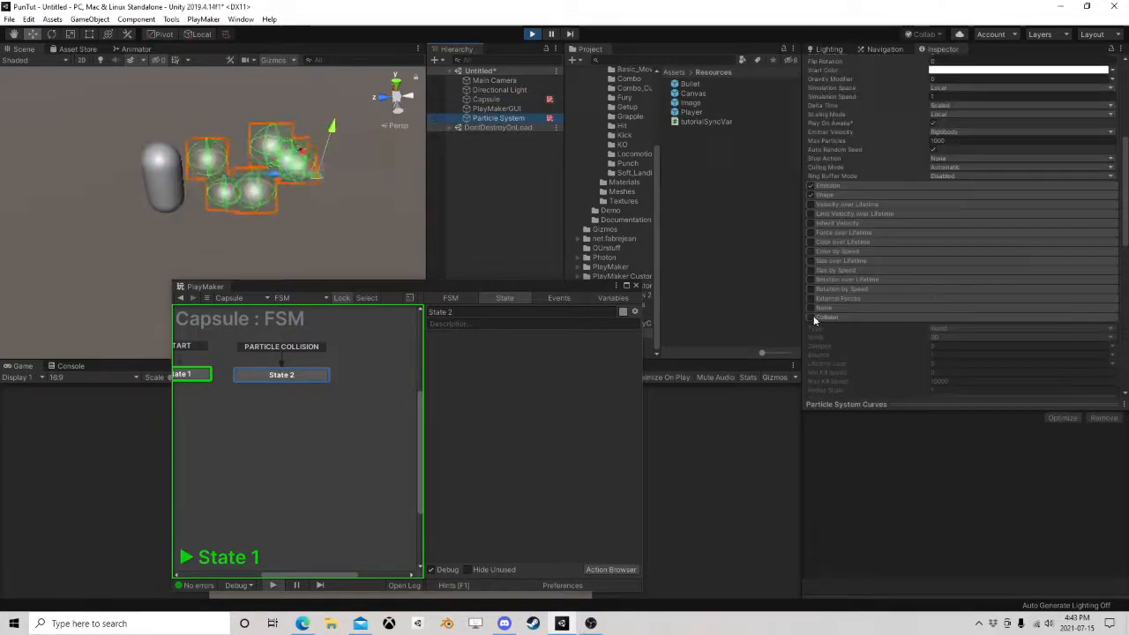
scroll(825, 317, "down", 2)
scroll(834, 310, "down", 2)
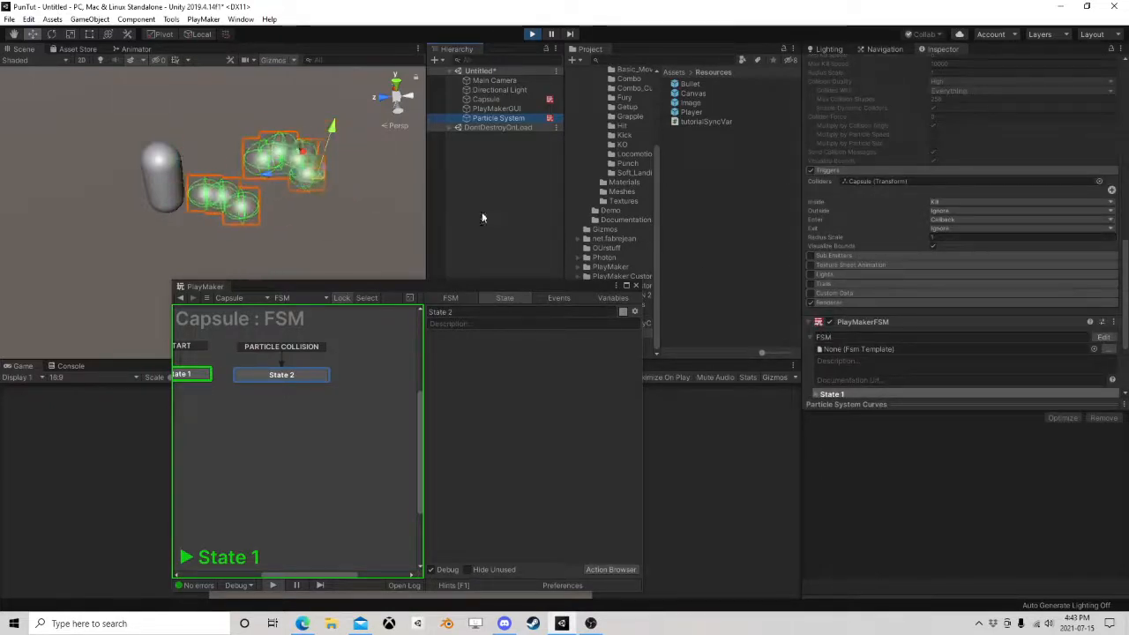
Try a new state with a TRIGGER ENTER global transition in the Capsule's FSM during play mode, and stop the scene.
left_click(496, 98)
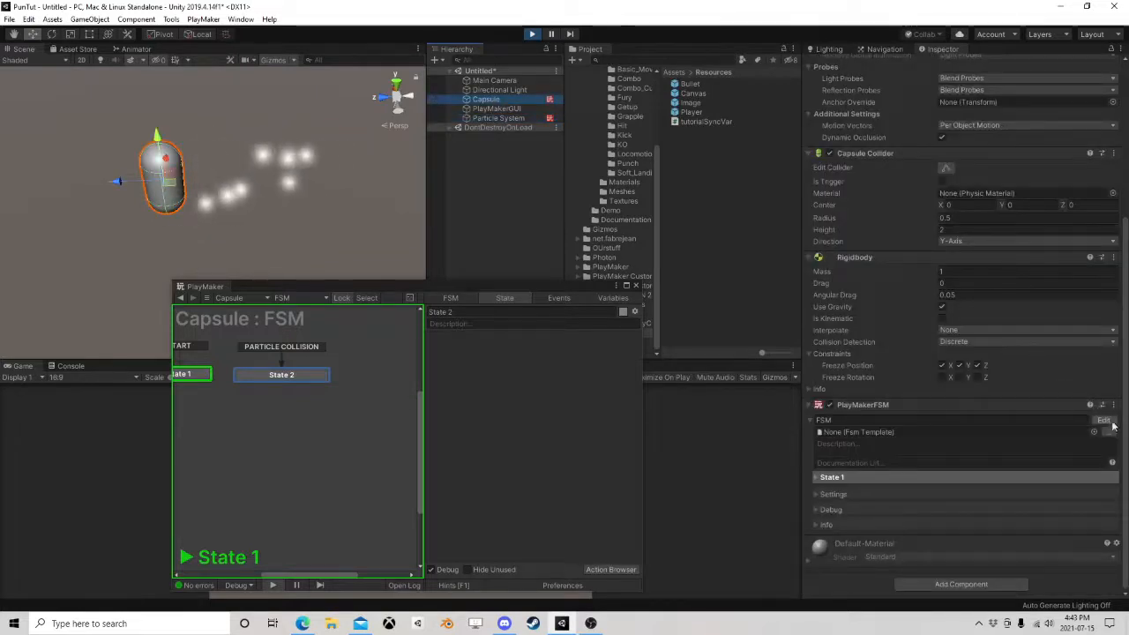
left_click(232, 437)
right_click(232, 437)
left_click(268, 441)
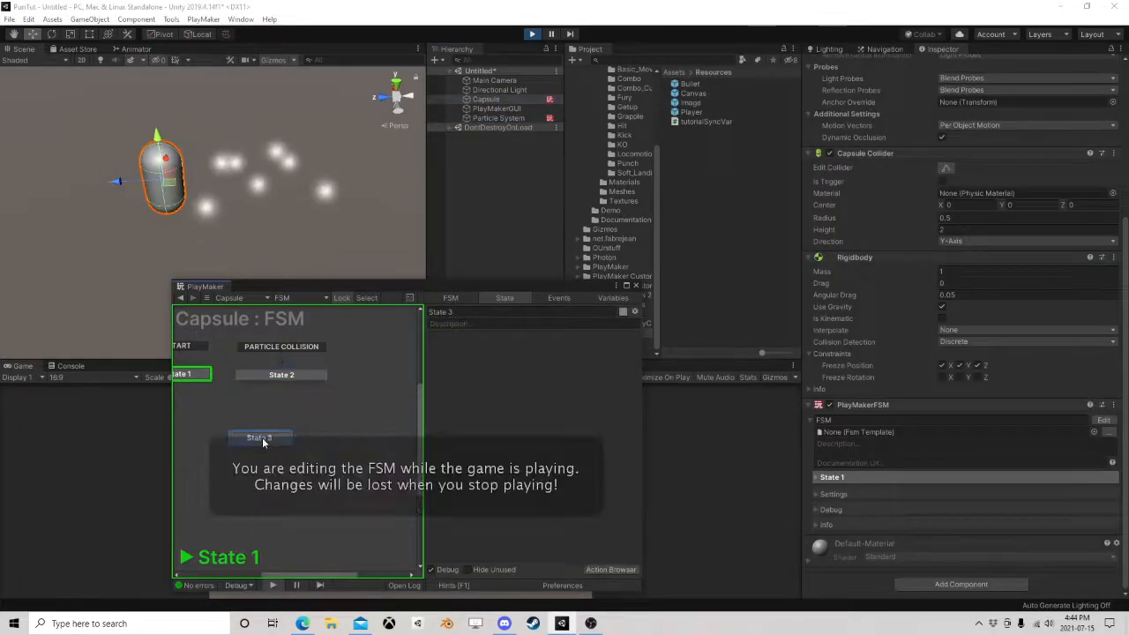
right_click(262, 438)
mouse_move(352, 458)
mouse_move(459, 498)
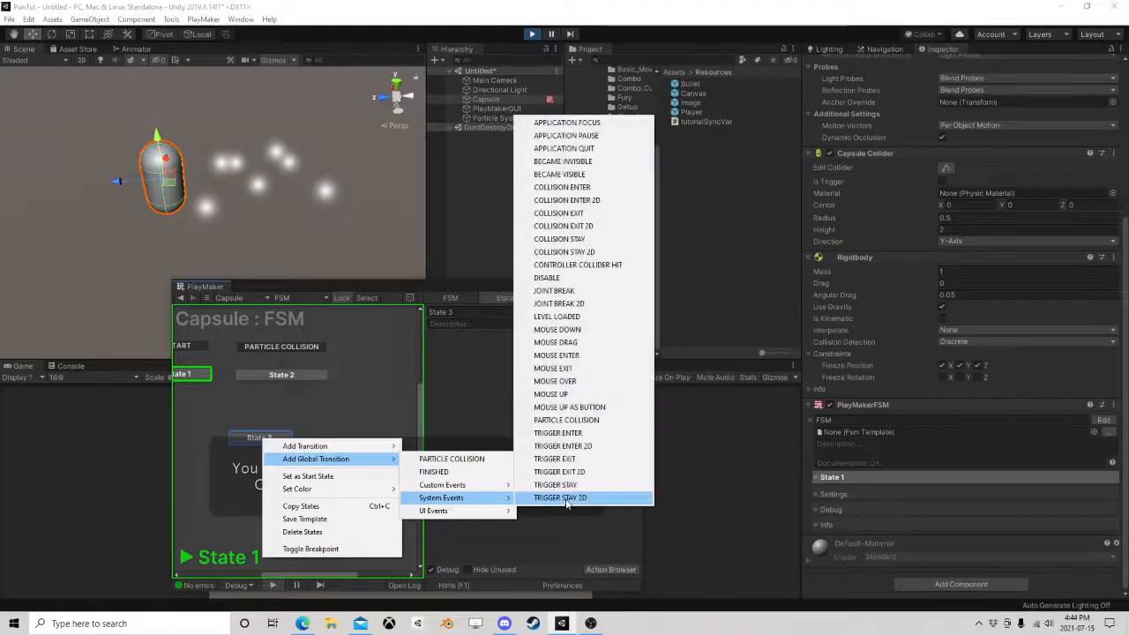
left_click(581, 434)
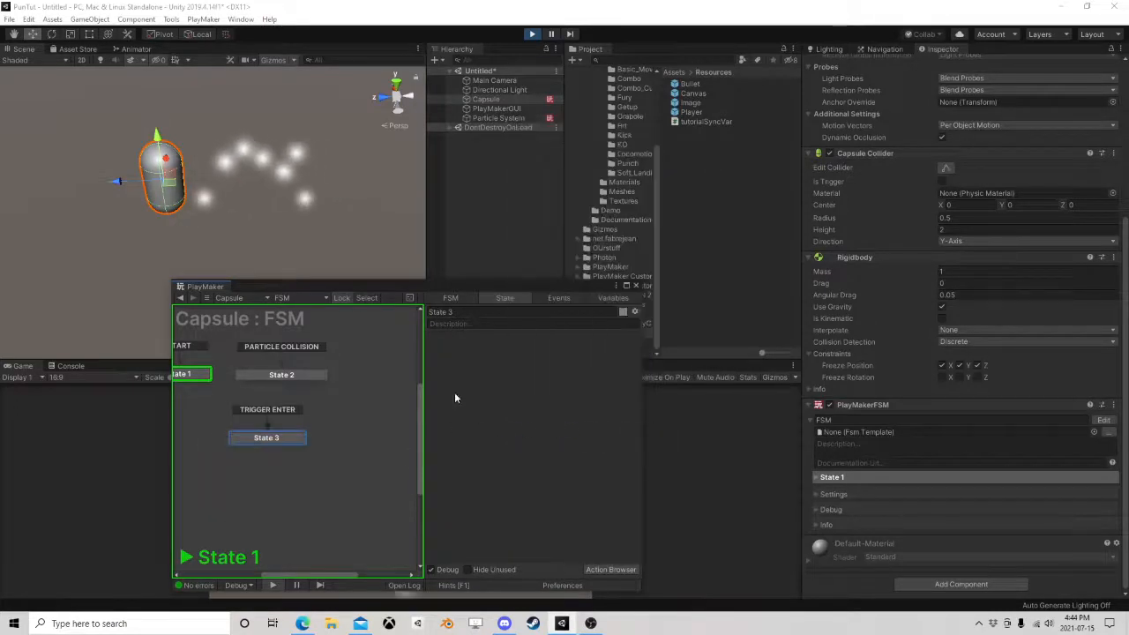
left_click(530, 37)
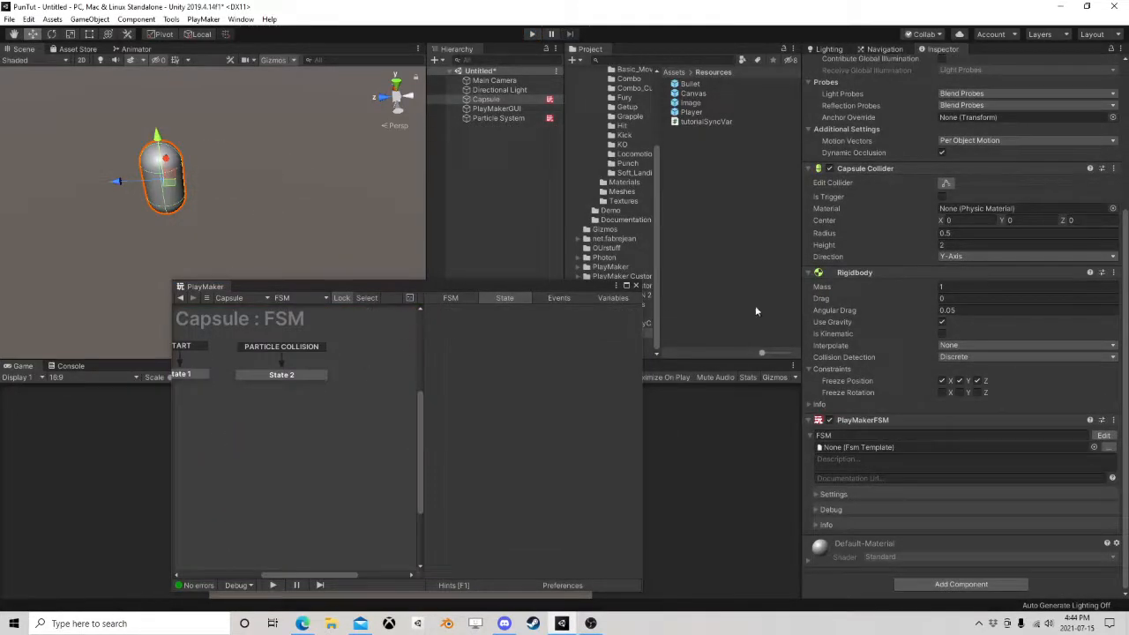
Remove the PlayMakerFSM component from the Particle System.
left_click(497, 117)
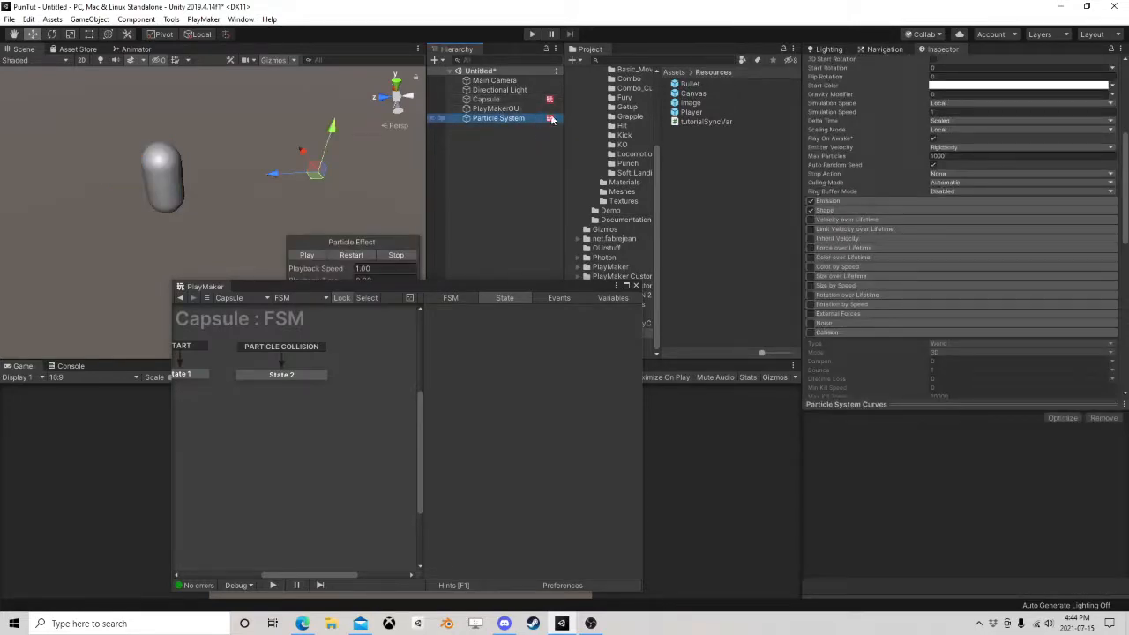
scroll(887, 331, "down", 6)
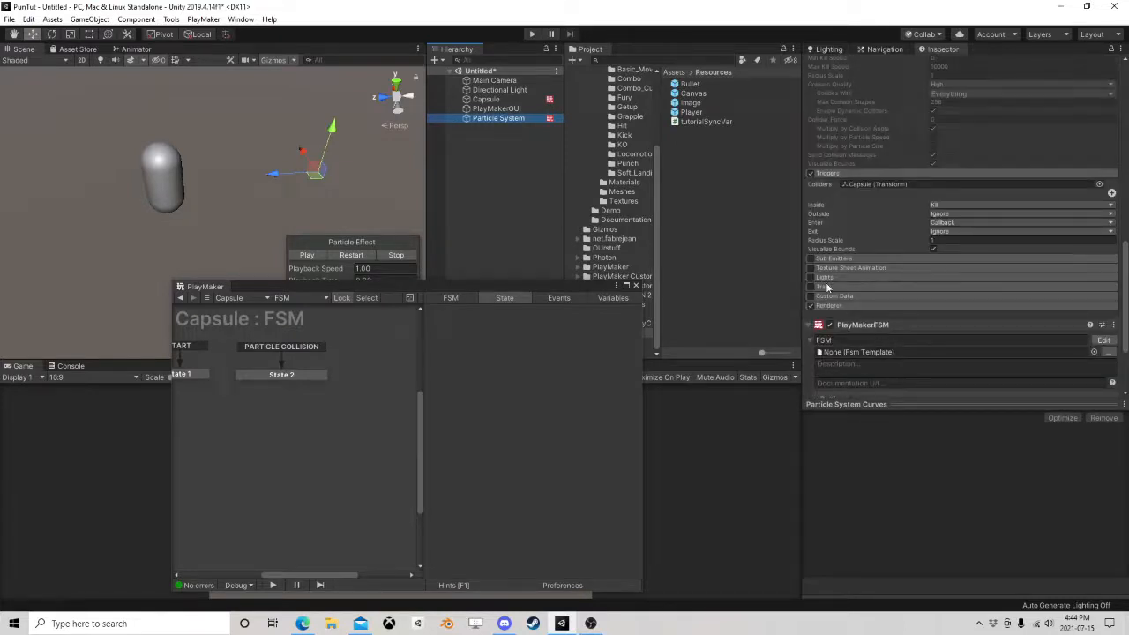
right_click(871, 330)
left_click(882, 352)
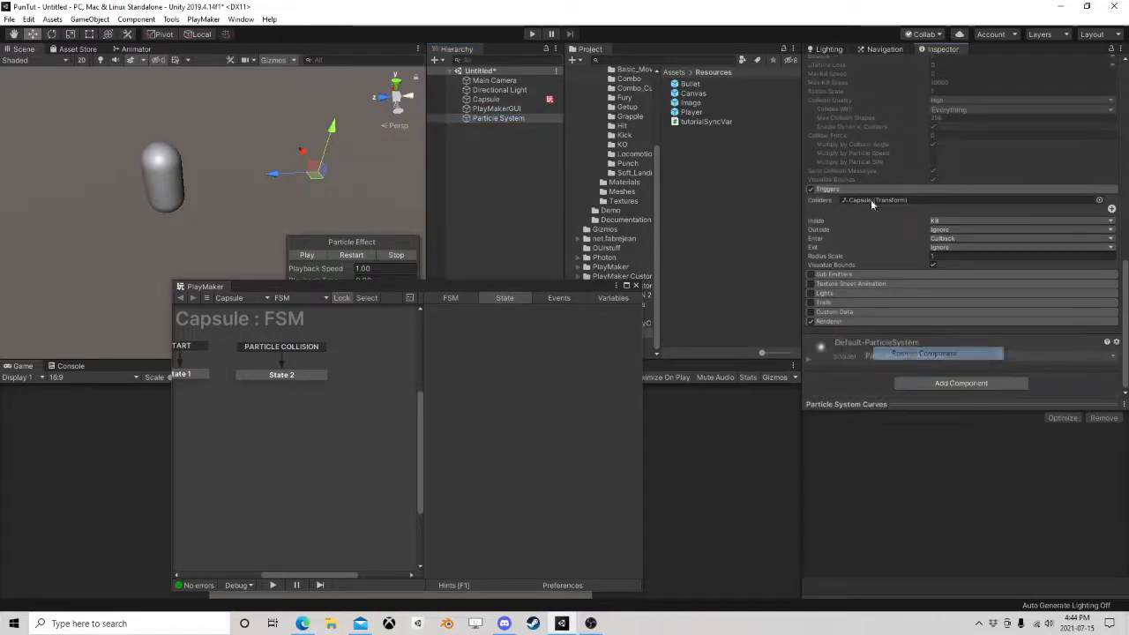
Switch the Particle System from the Triggers module back to the Collision module and test it in play mode.
left_click(810, 189)
scroll(891, 221, "up", 5)
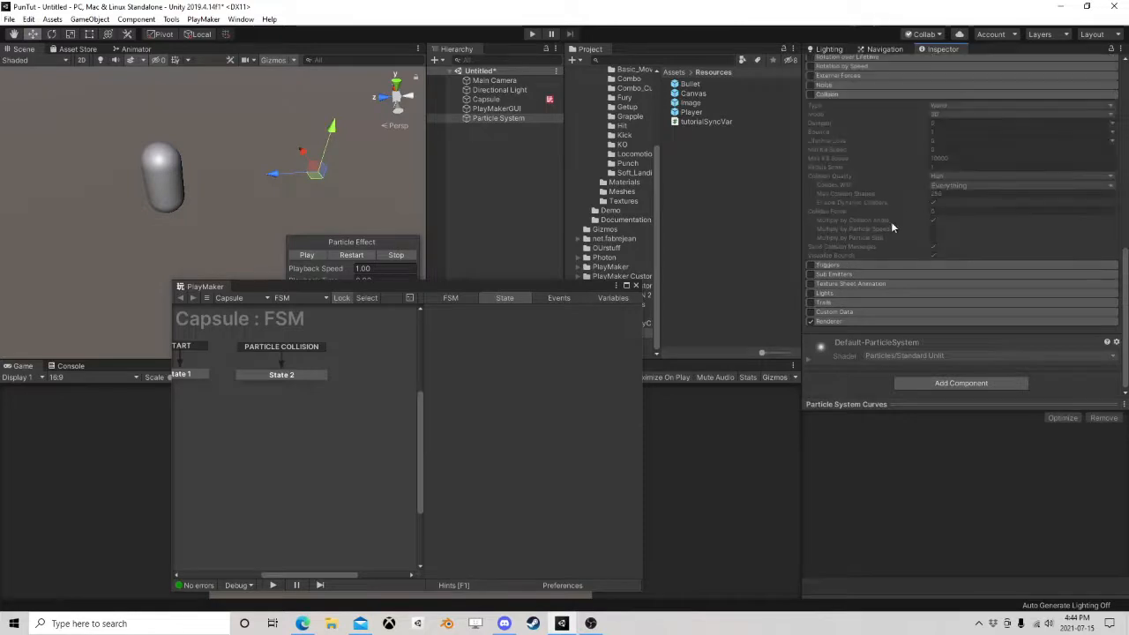
left_click(810, 306)
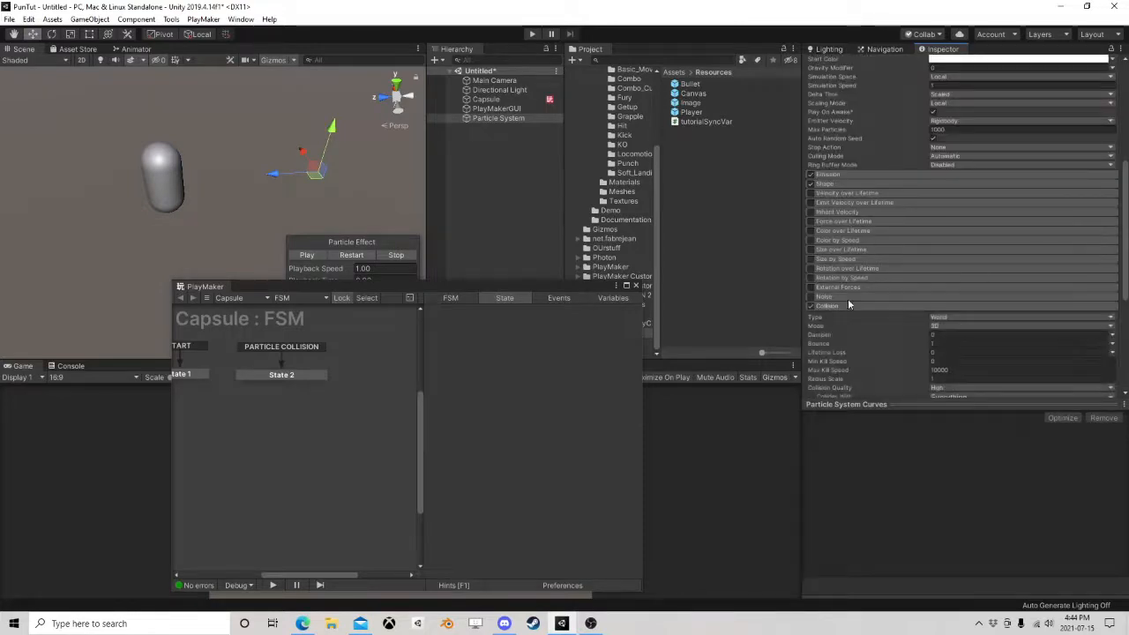
scroll(847, 298, "down", 4)
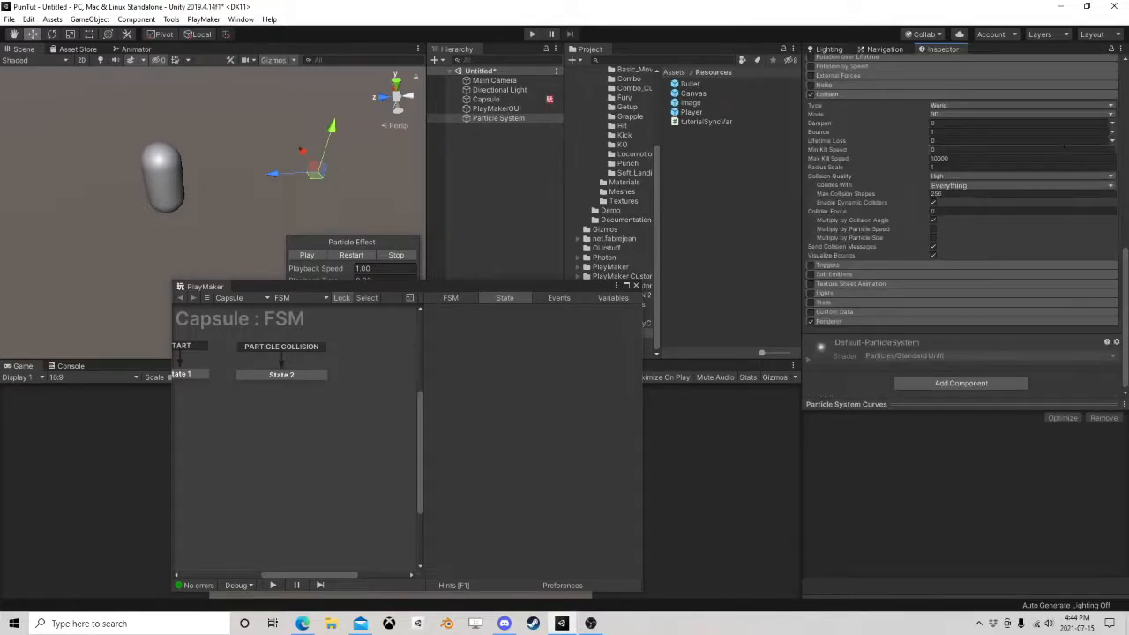
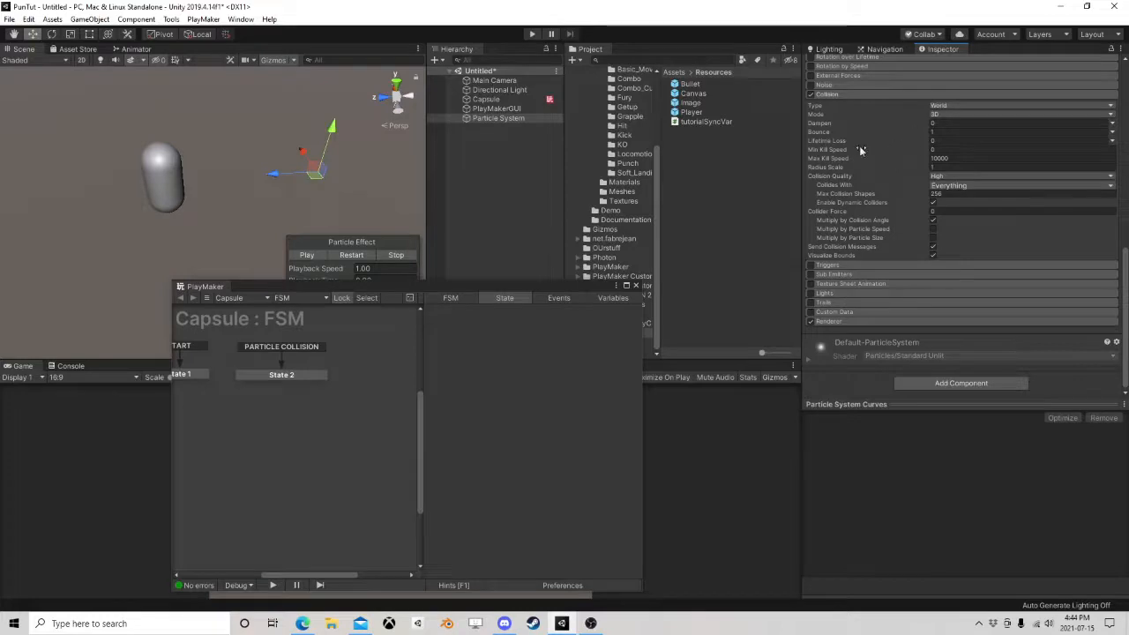
left_click(531, 33)
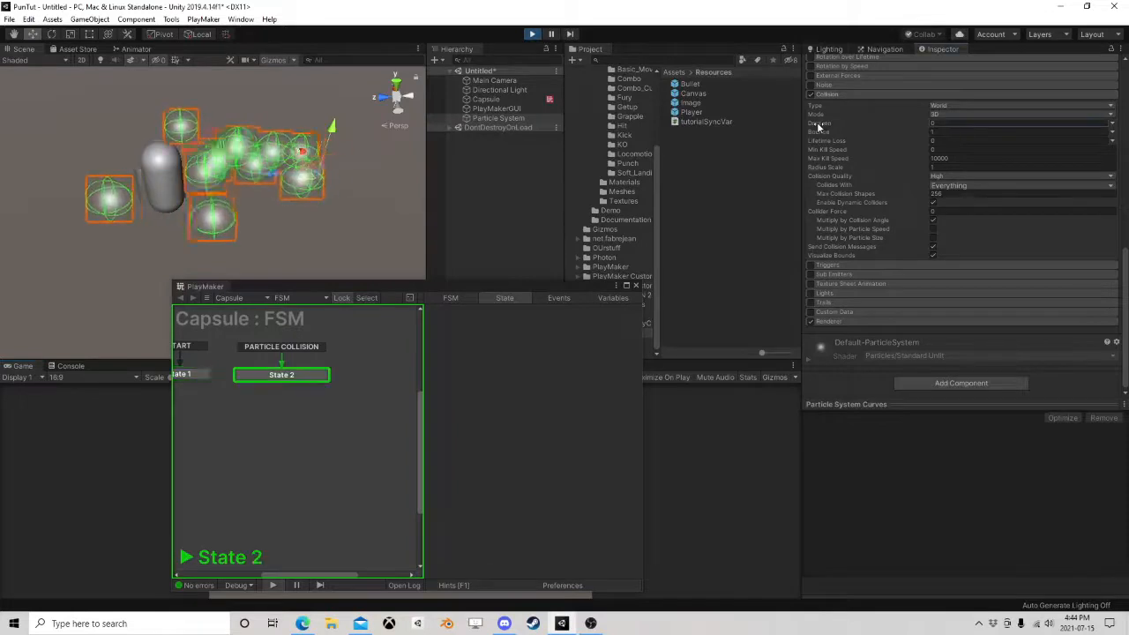
Set the Bounce in the particle system's Collision module to 2 while the scene is playing.
left_click_drag(865, 133, 839, 135)
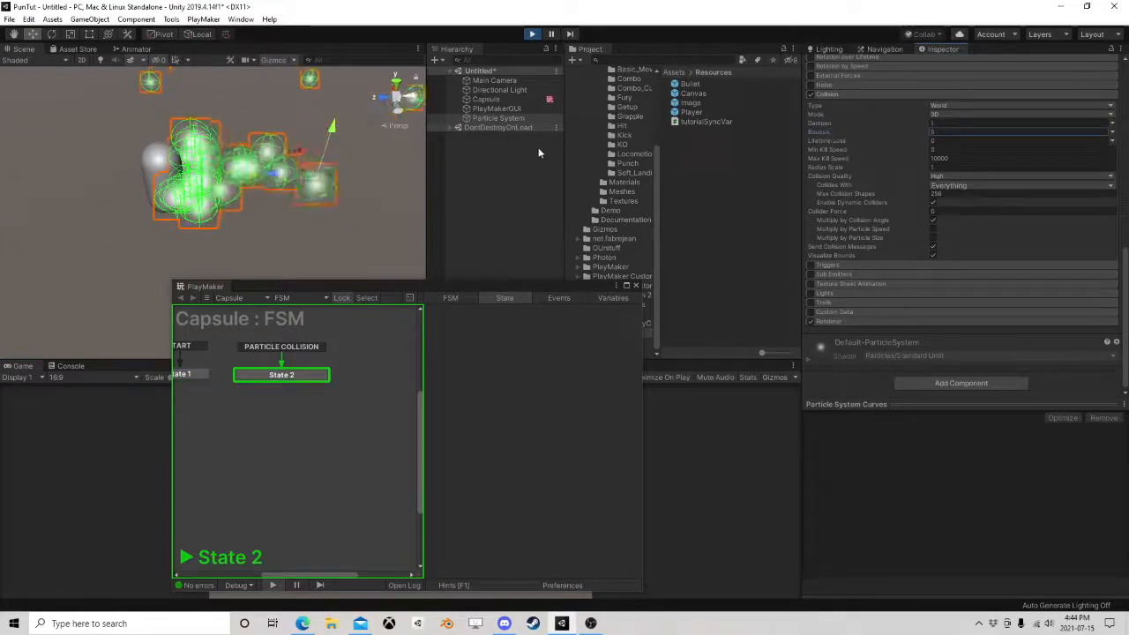
right_click_drag(304, 173, 208, 171)
middle_click_drag(277, 189, 217, 155)
left_click_drag(890, 133, 761, 127)
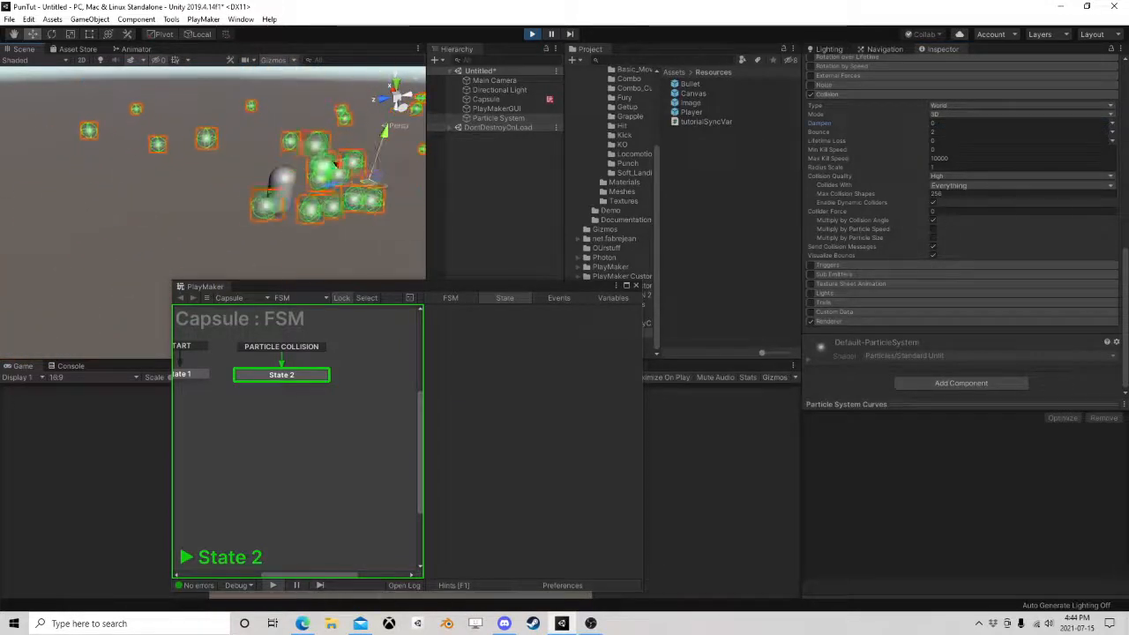
Increase the Collider Force and enable Multiply by Particle Speed and Multiply by Particle Size in the Collision module.
left_click_drag(882, 214, 1038, 216)
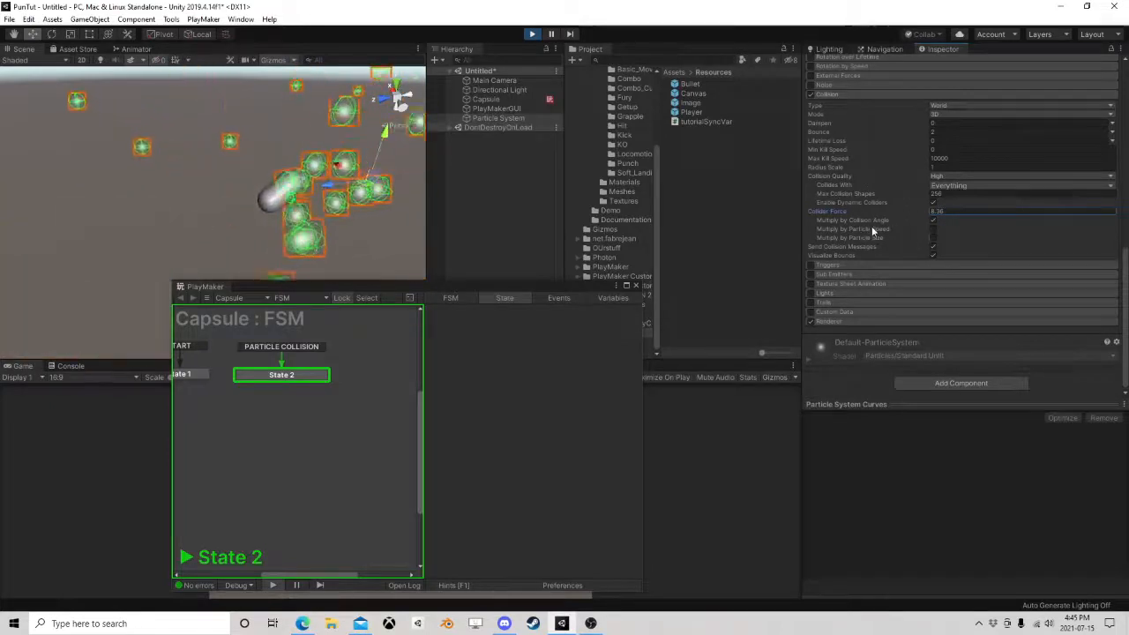
left_click(934, 228)
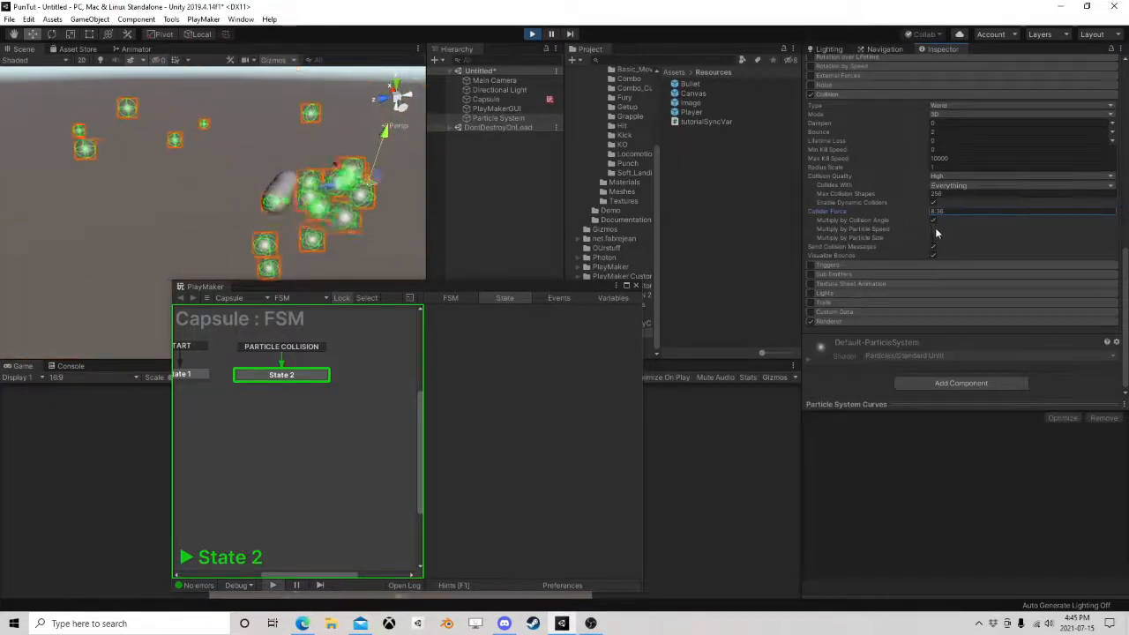
left_click(934, 239)
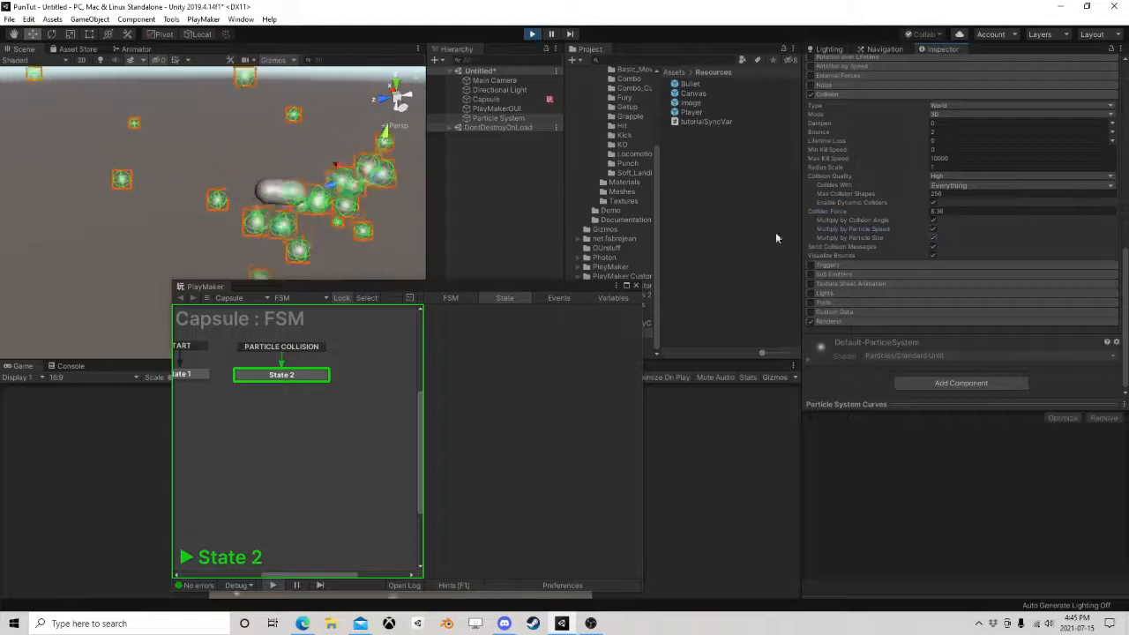
Collapse the Collision module and enable the Noise module of the particle system.
scroll(907, 213, "up", 5)
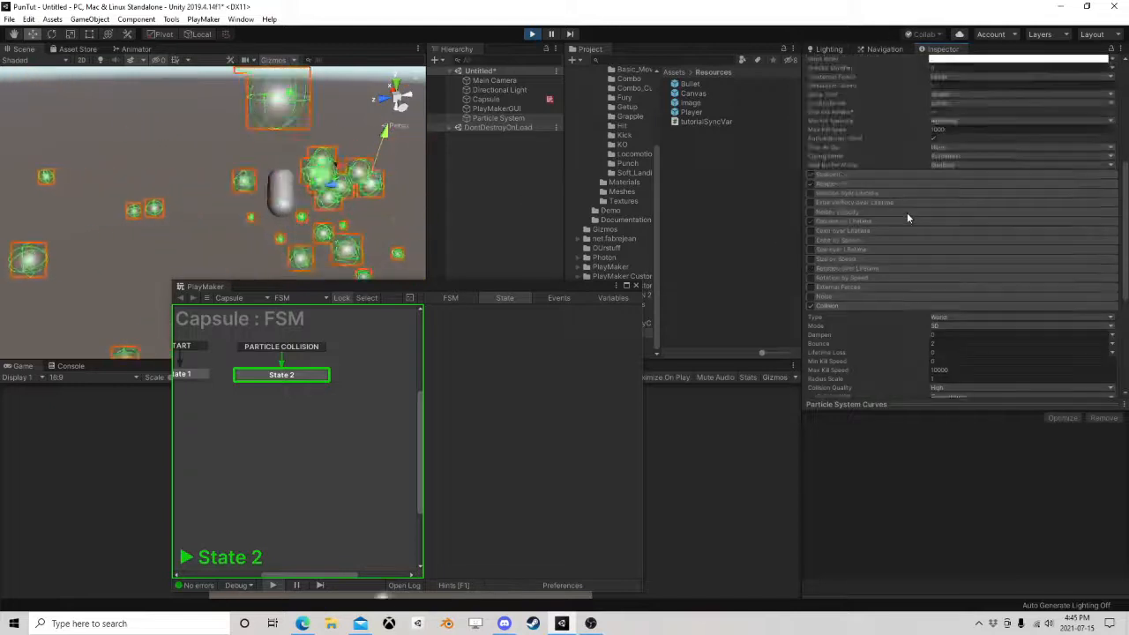
left_click(849, 307)
left_click(809, 296)
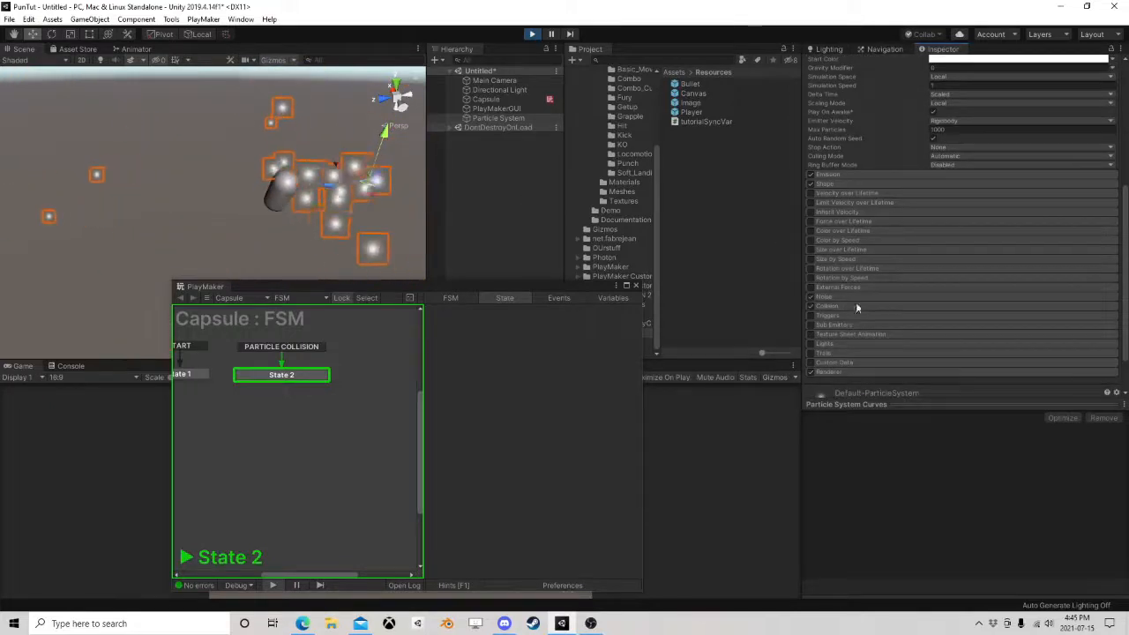
Set the particle system's Start Speed to about 48.72 and enable Prewarm.
scroll(876, 222, "up", 5)
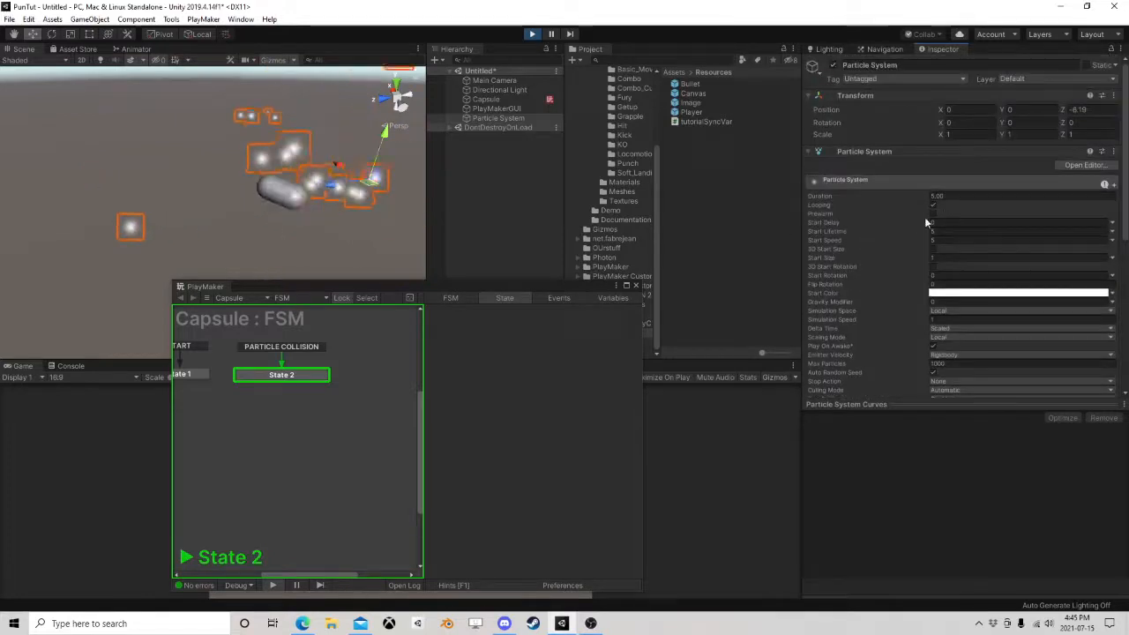
scroll(882, 243, "down", 2)
scroll(898, 203, "up", 2)
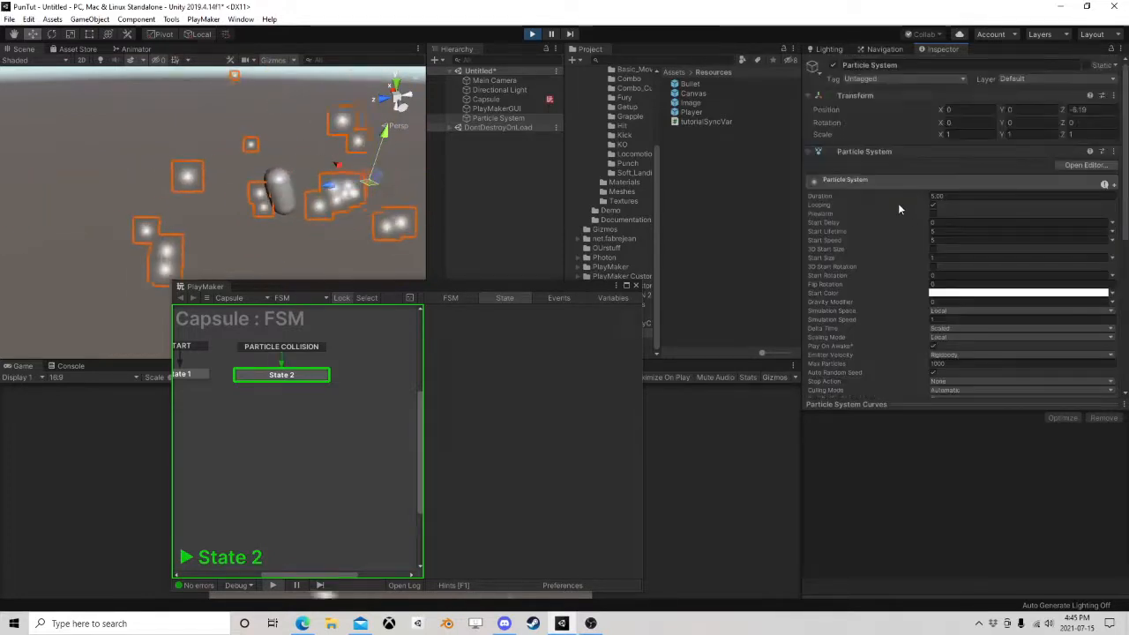
left_click_drag(836, 241, 591, 248)
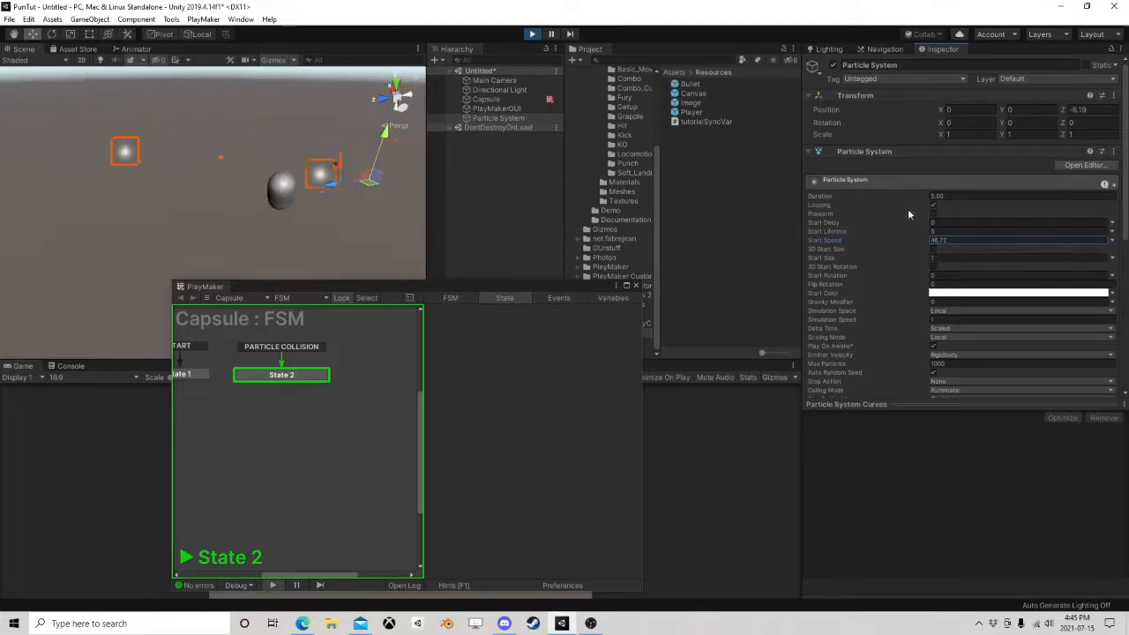
left_click(933, 215)
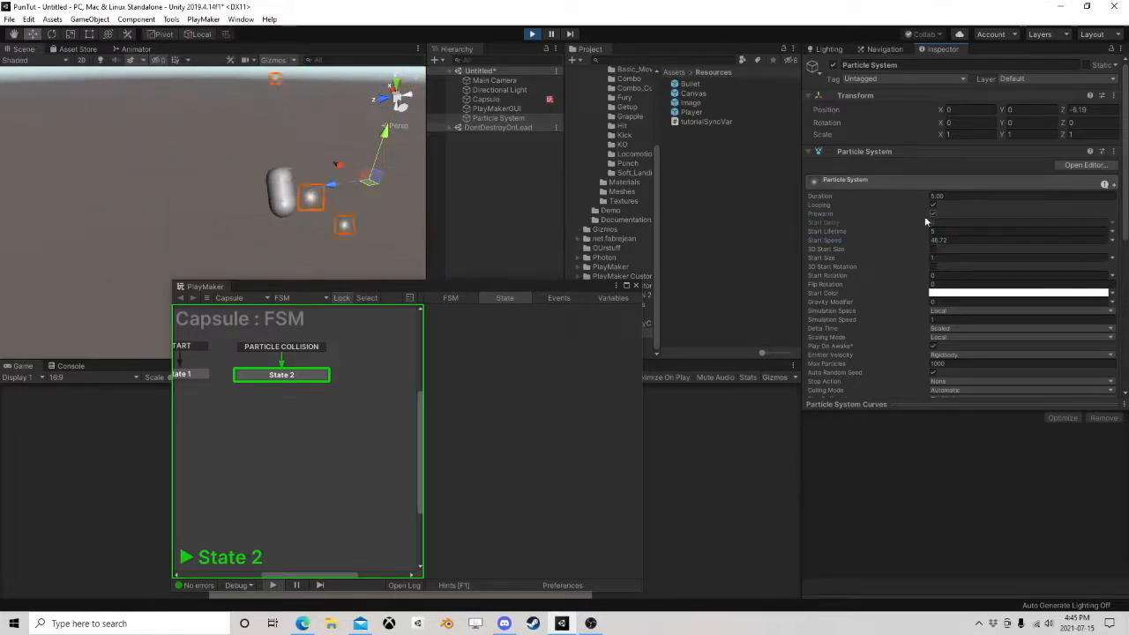
Stop Play mode and delete the Particle System object from the scene.
left_click(533, 34)
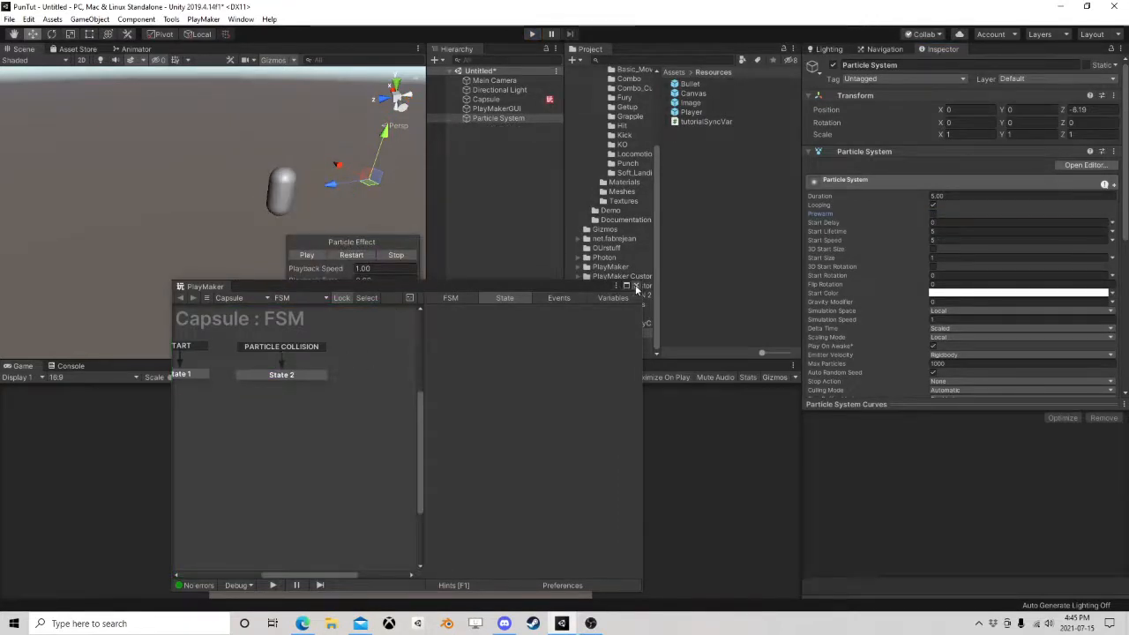
left_click(636, 287)
left_click(497, 109)
left_click(490, 99)
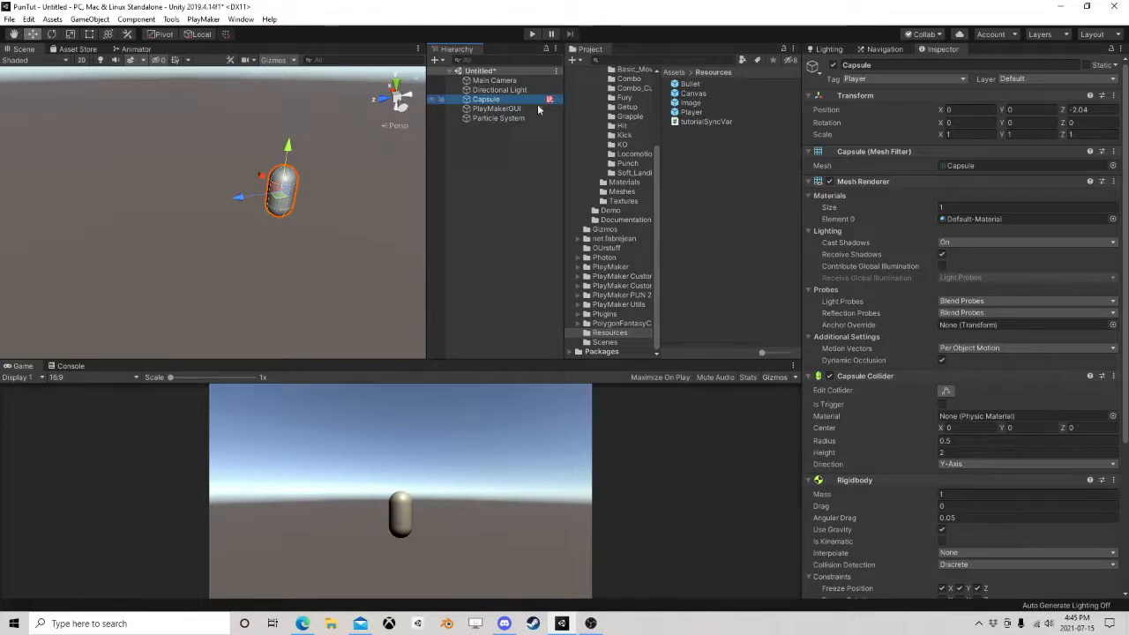
left_click(498, 118)
mouse_move(199, 200)
middle_mouse_down()
mouse_move(274, 188)
mouse_move(194, 189)
mouse_move(208, 192)
middle_mouse_up()
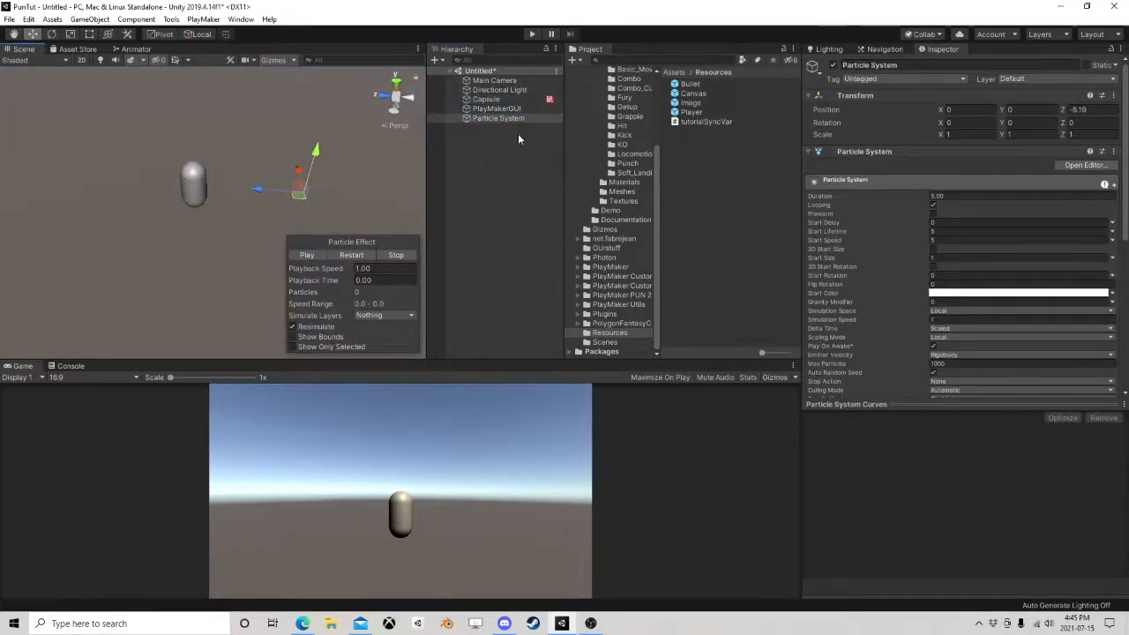
key("Delete")
Create an empty game object in the scene hierarchy.
left_click(488, 99)
right_click(491, 142)
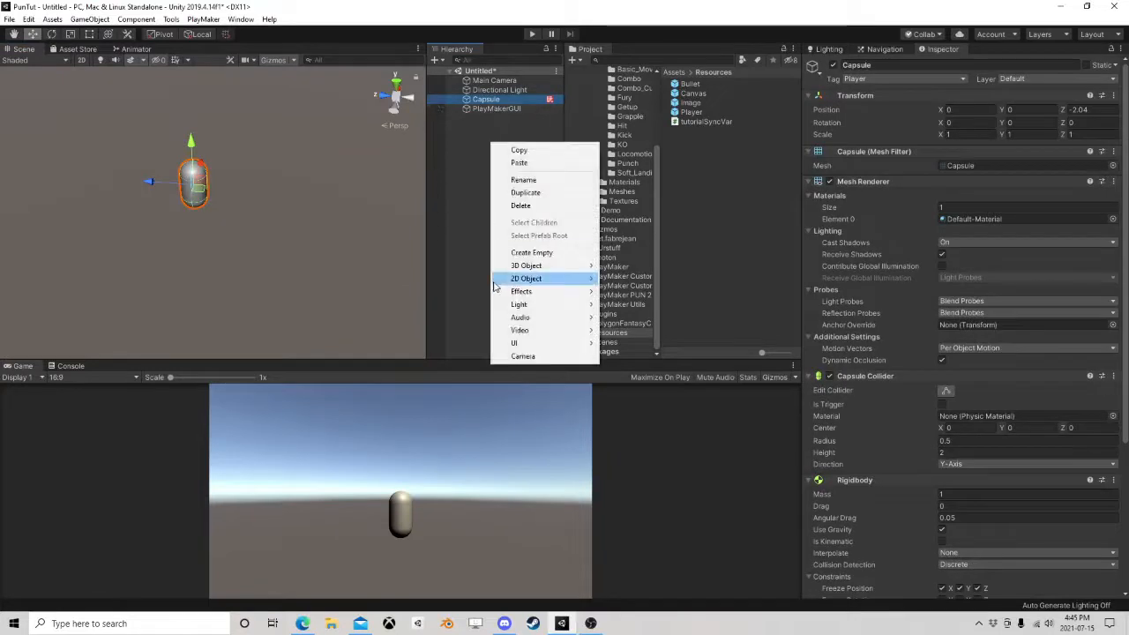
left_click(531, 253)
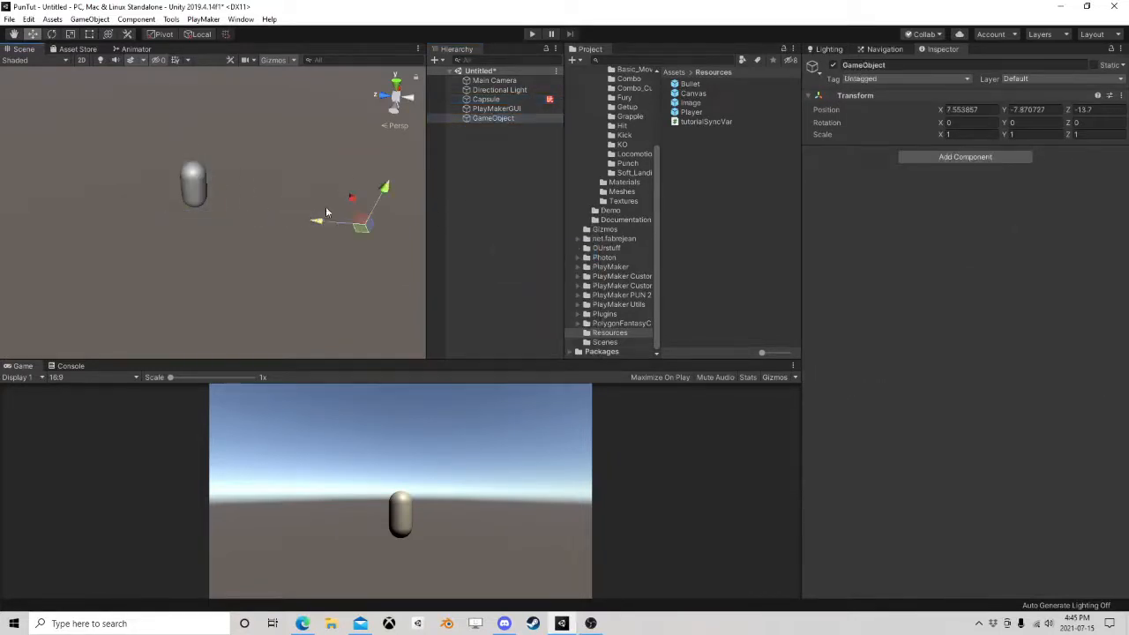
Position the empty GameObject at X 0, Y 0 and Z about -6.41, and add a PlayMakerFSM component to it.
left_click_drag(394, 157, 401, 186, "alt")
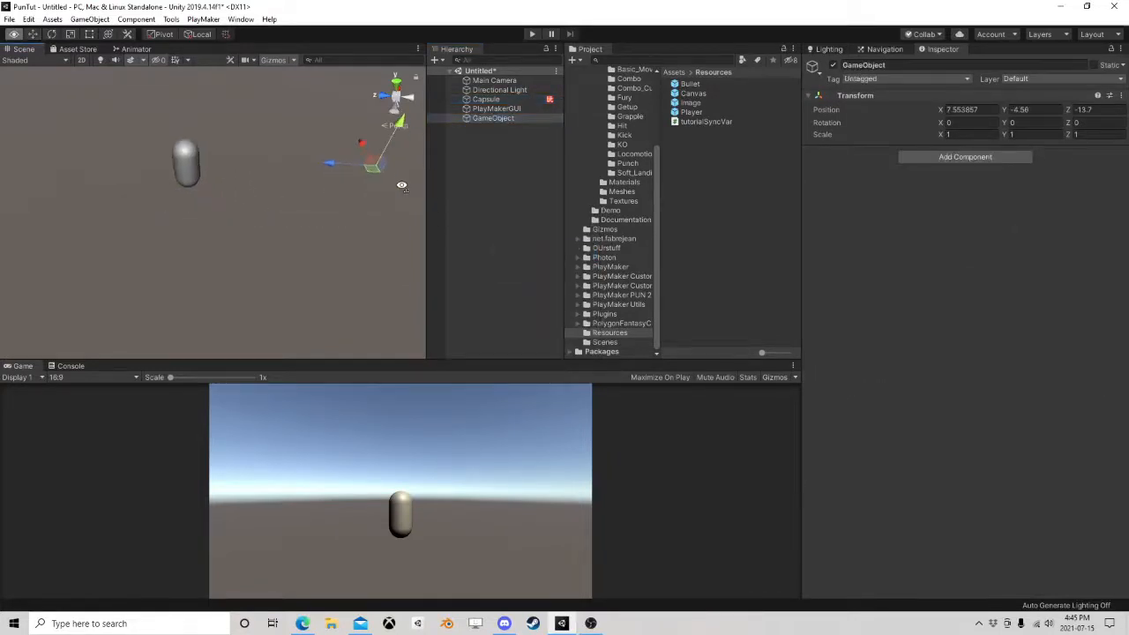
right_click_drag(165, 151, 44, 88)
middle_click_drag(285, 179, 182, 158)
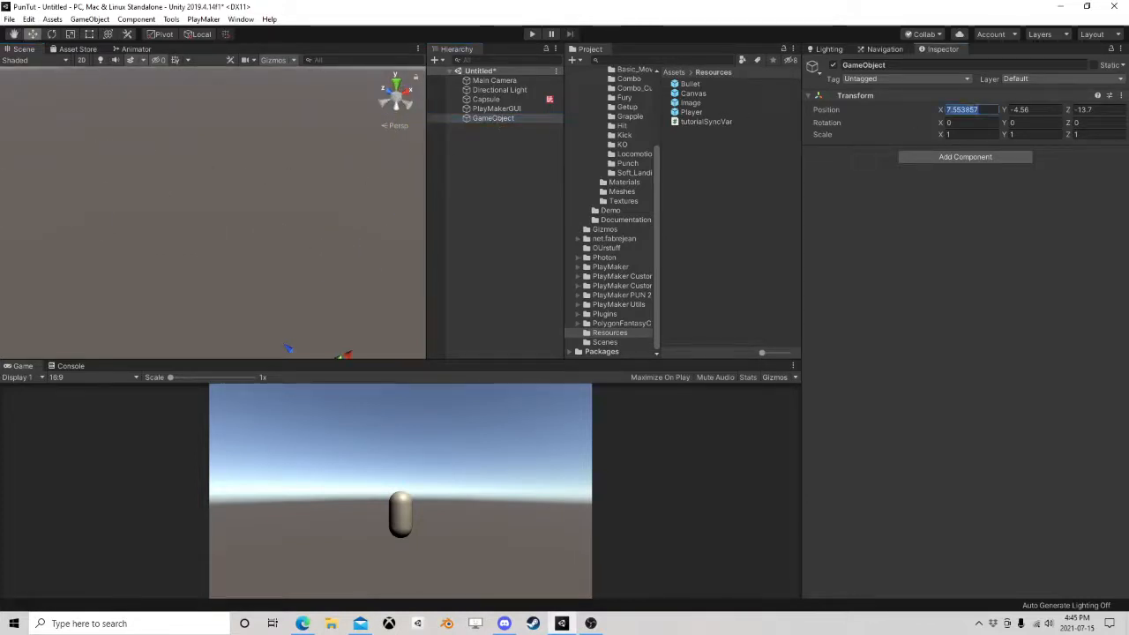
right_click_drag(174, 252, 216, 189)
middle_click_drag(194, 207, 281, 213)
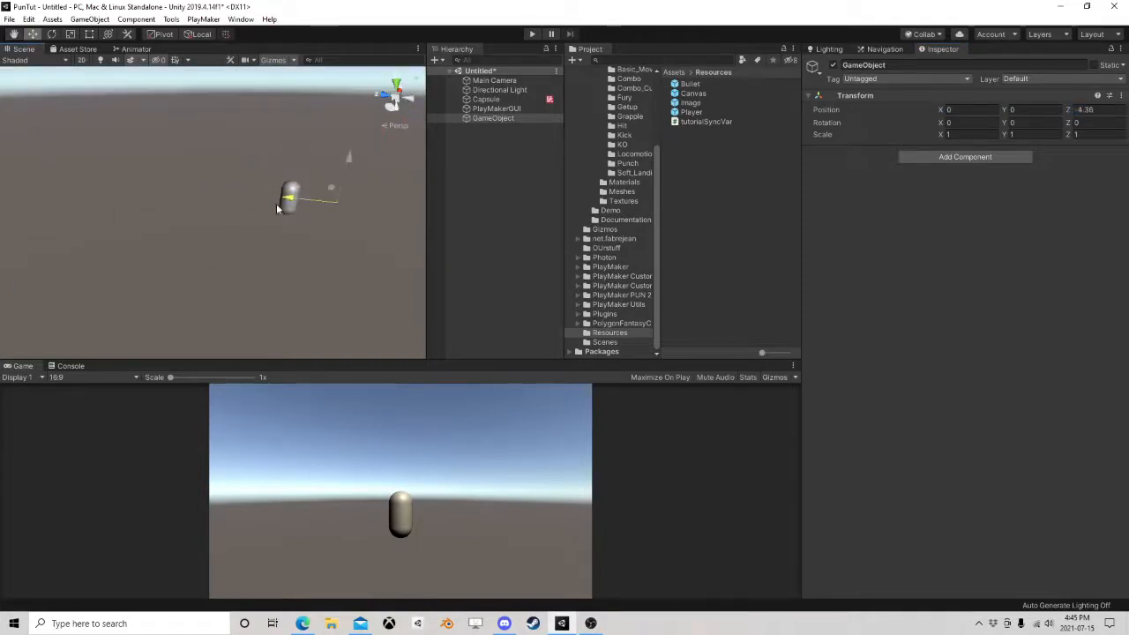
left_click(976, 160)
left_click(965, 196)
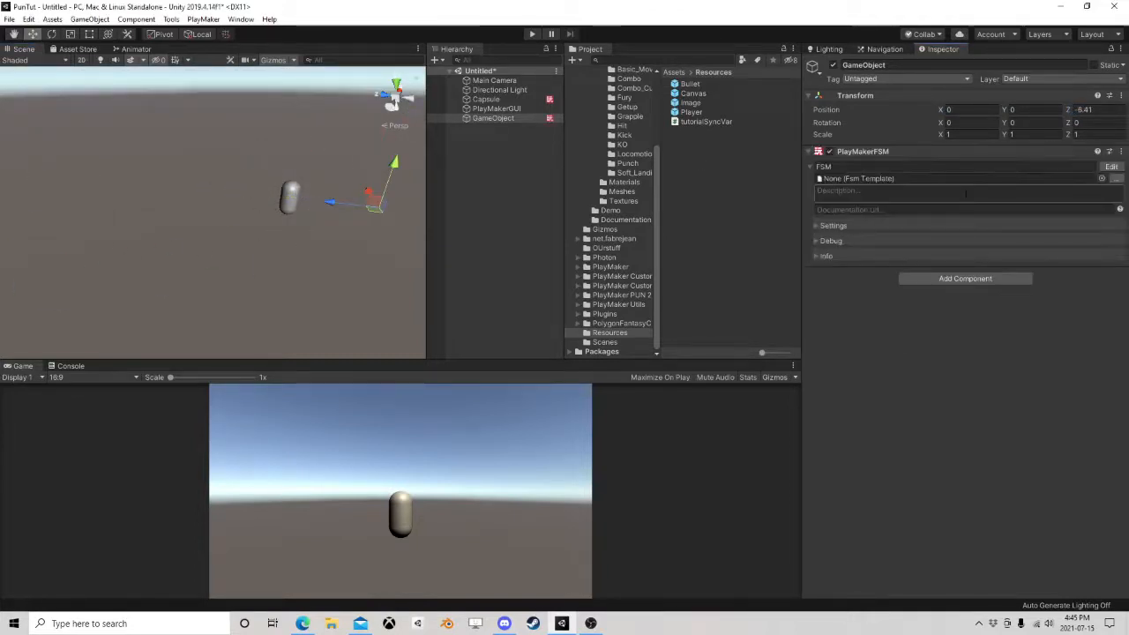
Add a Get Owner action to State 1 of the Capsule's FSM.
left_click(486, 98)
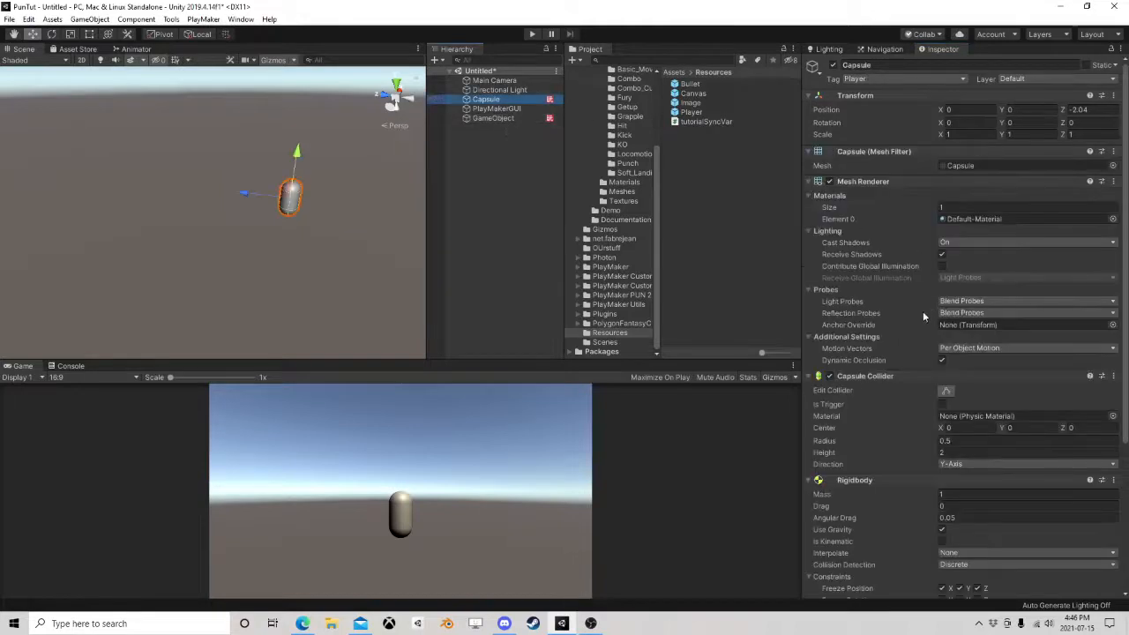
scroll(922, 314, "down", 5)
left_click(1103, 436)
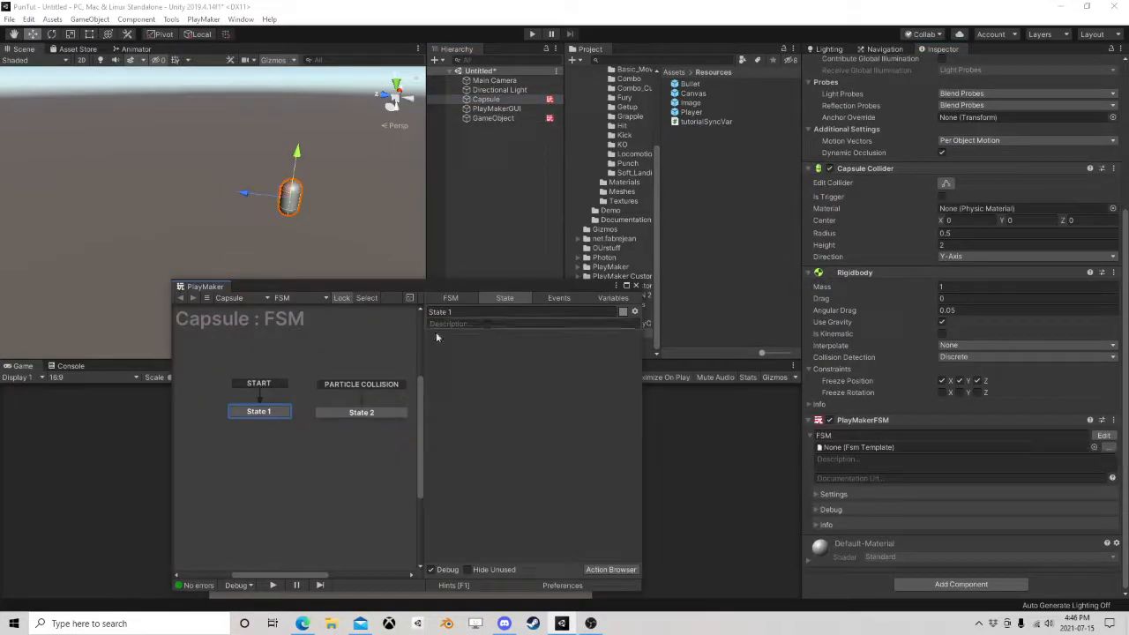
left_click(361, 412)
left_click(610, 569)
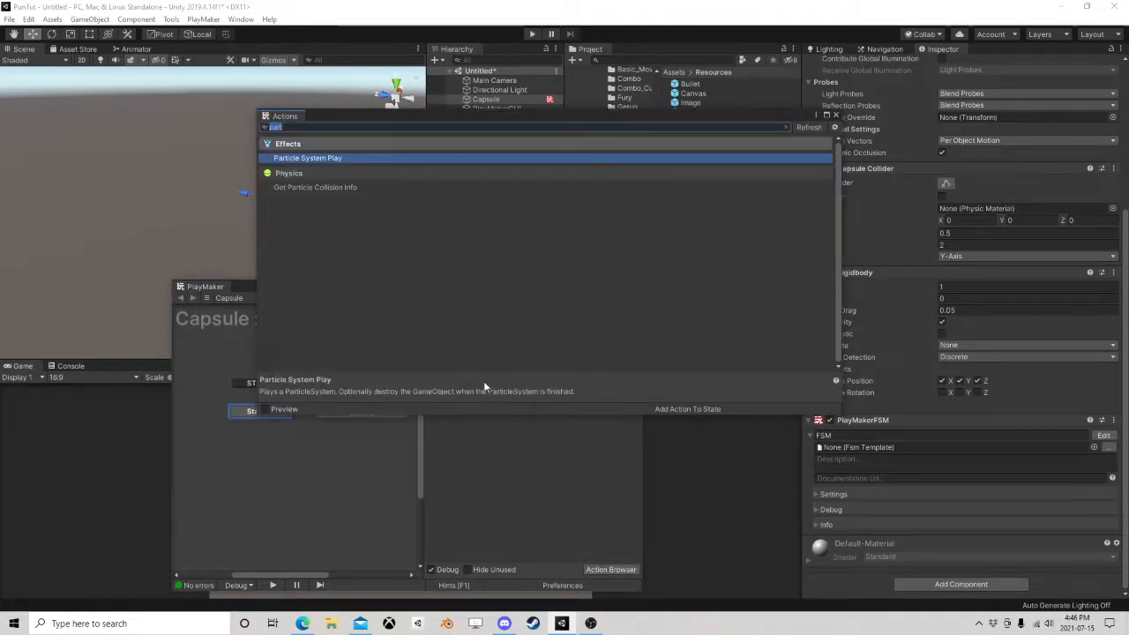
type("get own")
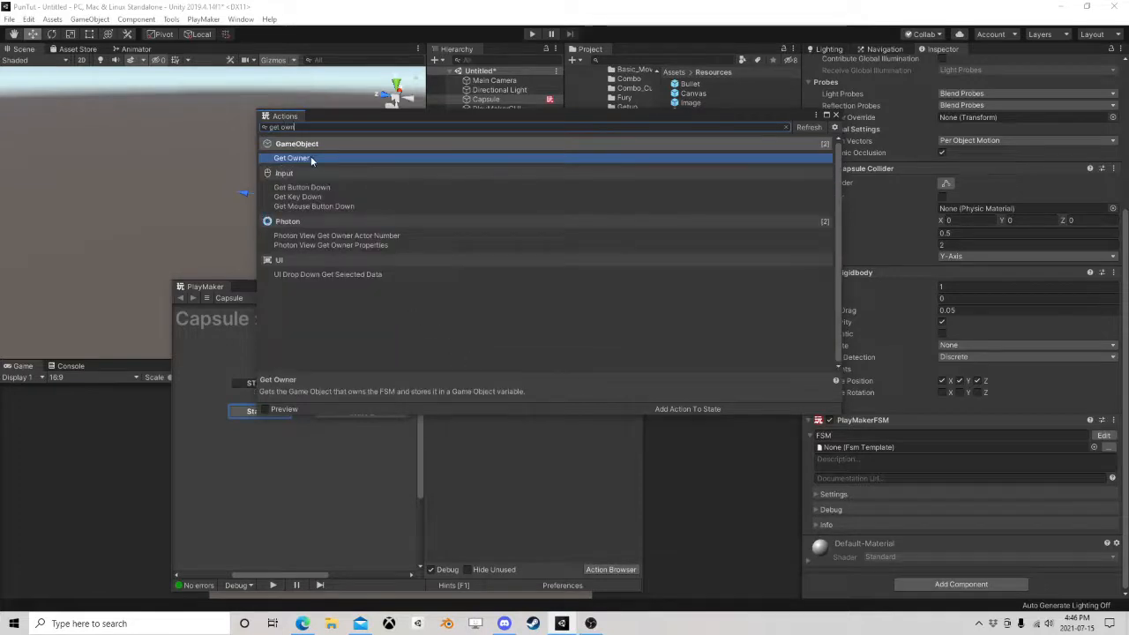
double_click(311, 157)
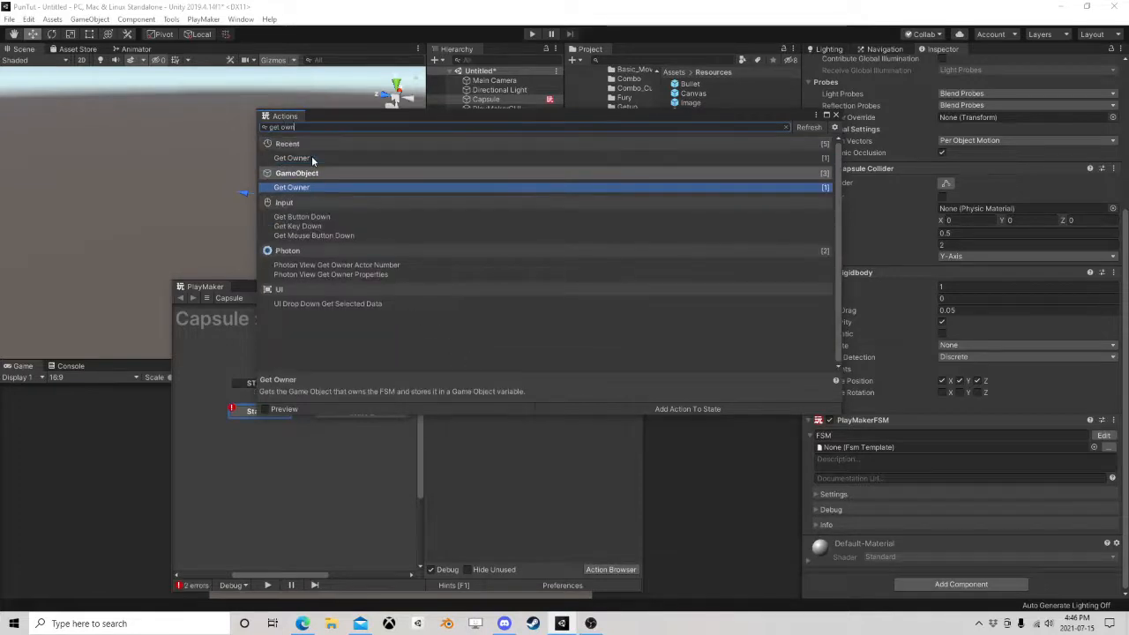
left_click(835, 115)
Store the Get Owner result in a new global variable named Player and close the PlayMaker editor.
left_click(550, 353)
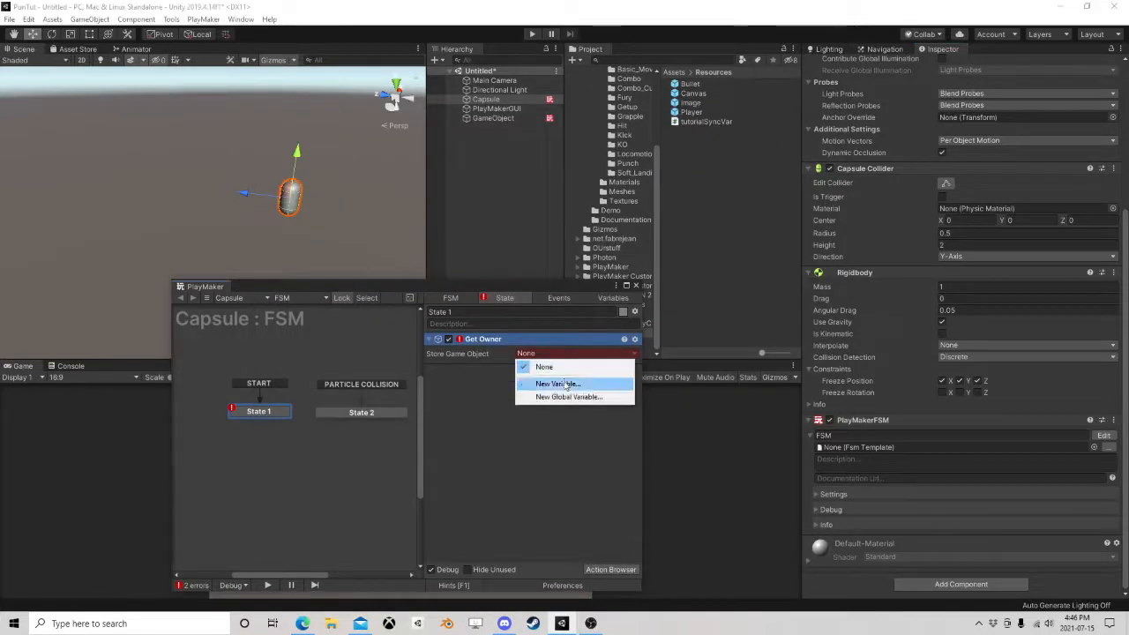
left_click(557, 398)
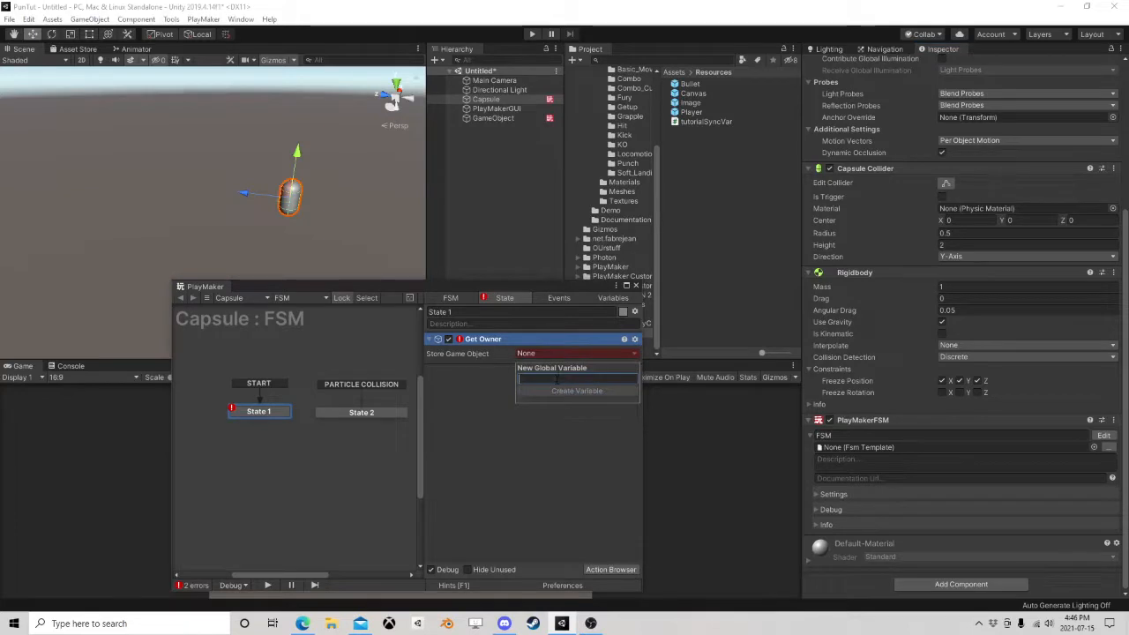
type("Pla")
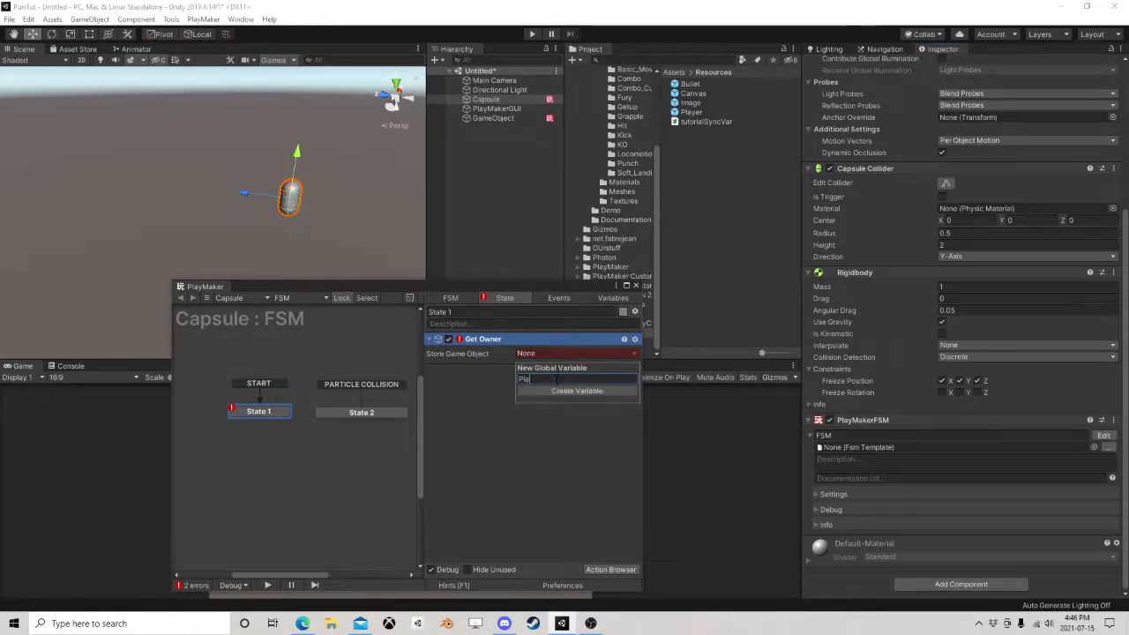
type("yer")
key("Return")
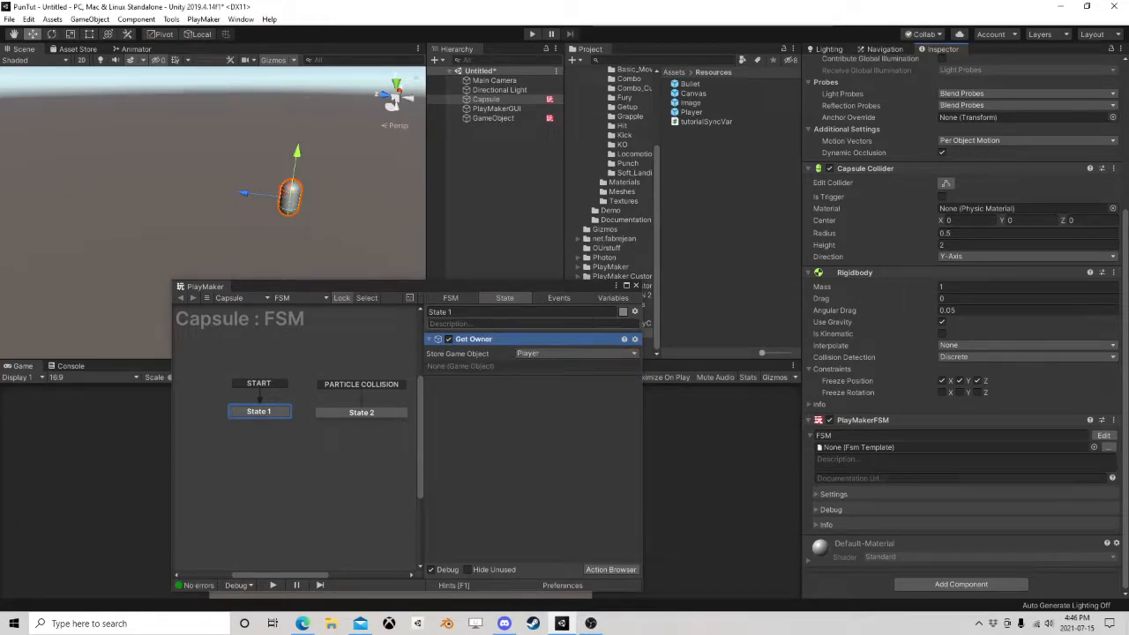
left_click(635, 286)
Add a Get Distance action to State 1 of the empty GameObject's FSM.
left_click(498, 118)
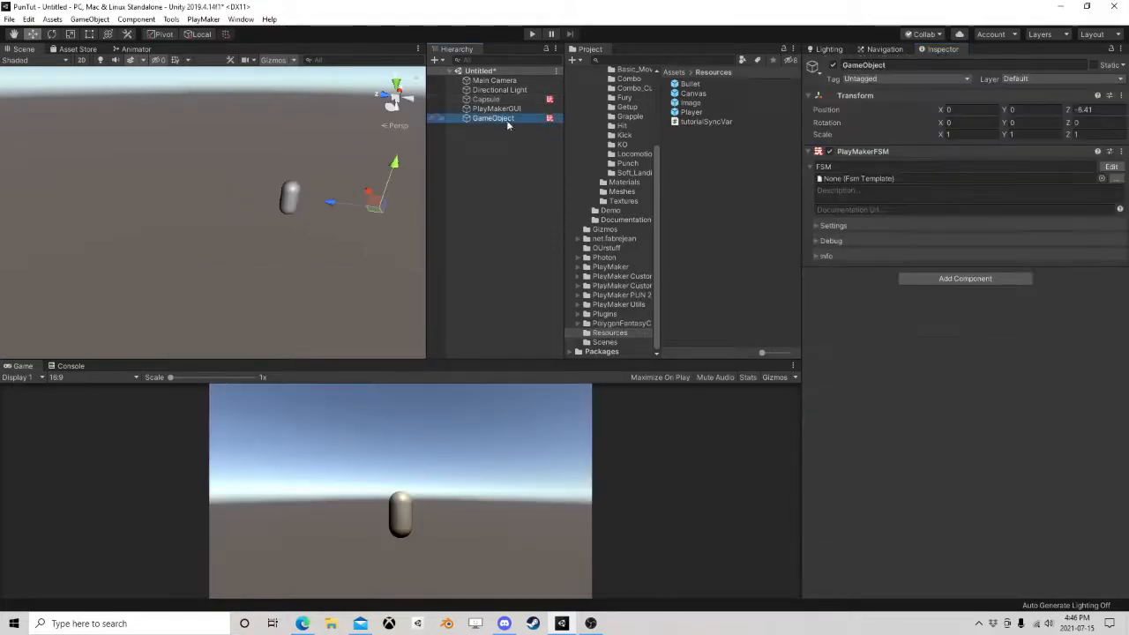
left_click(1114, 168)
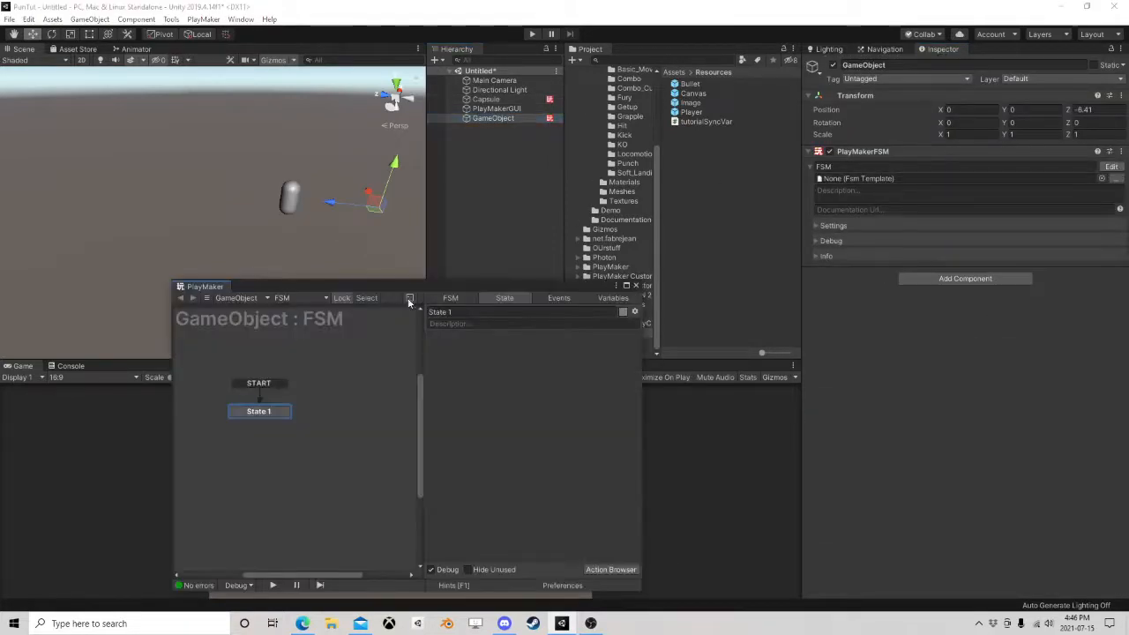
left_click_drag(395, 287, 501, 294)
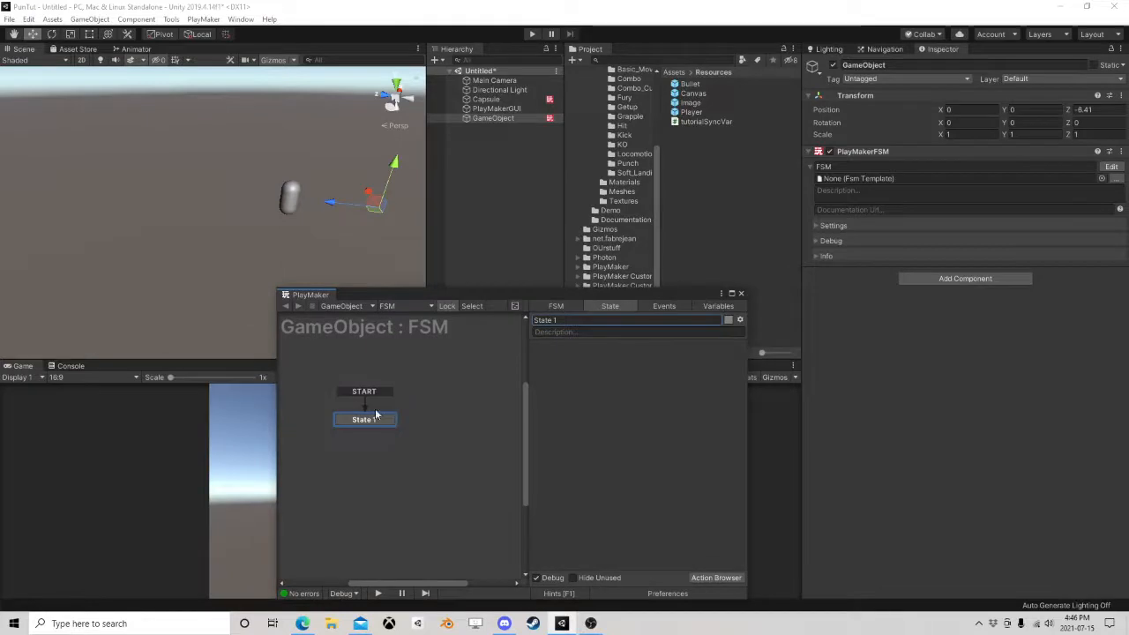
left_click_drag(365, 423, 345, 406)
left_click(715, 577)
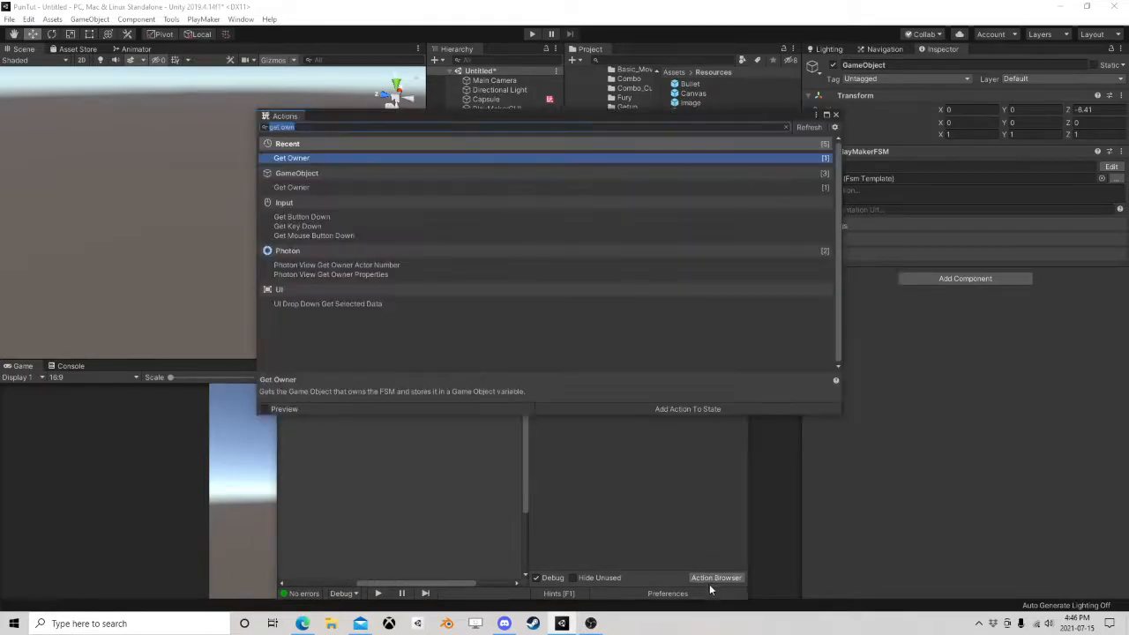
type("get")
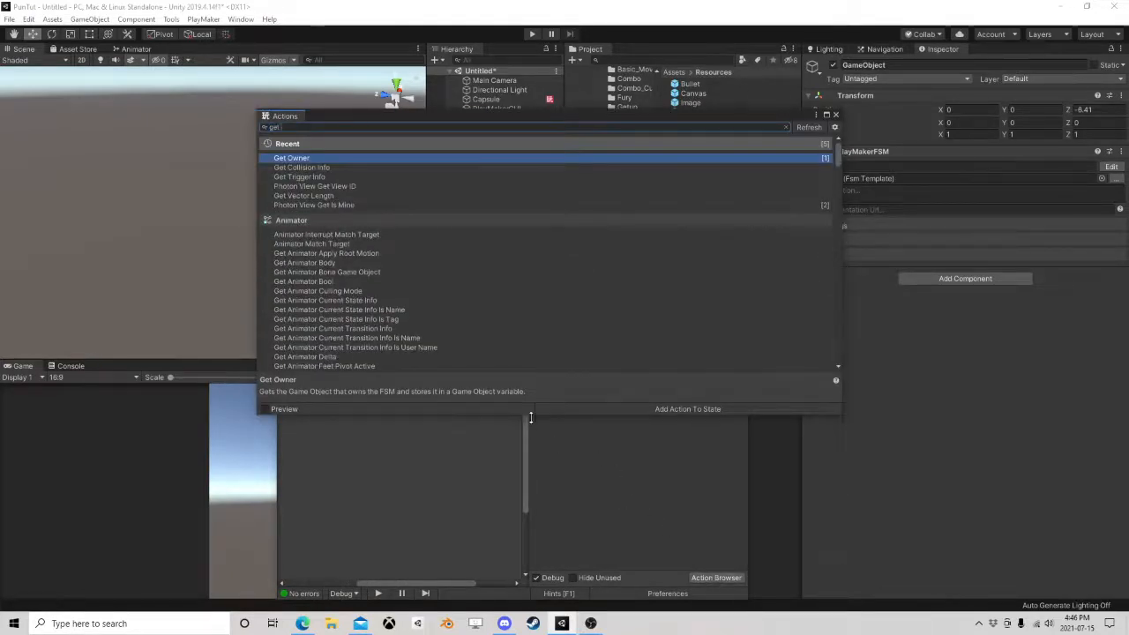
type(" dist")
double_click(308, 160)
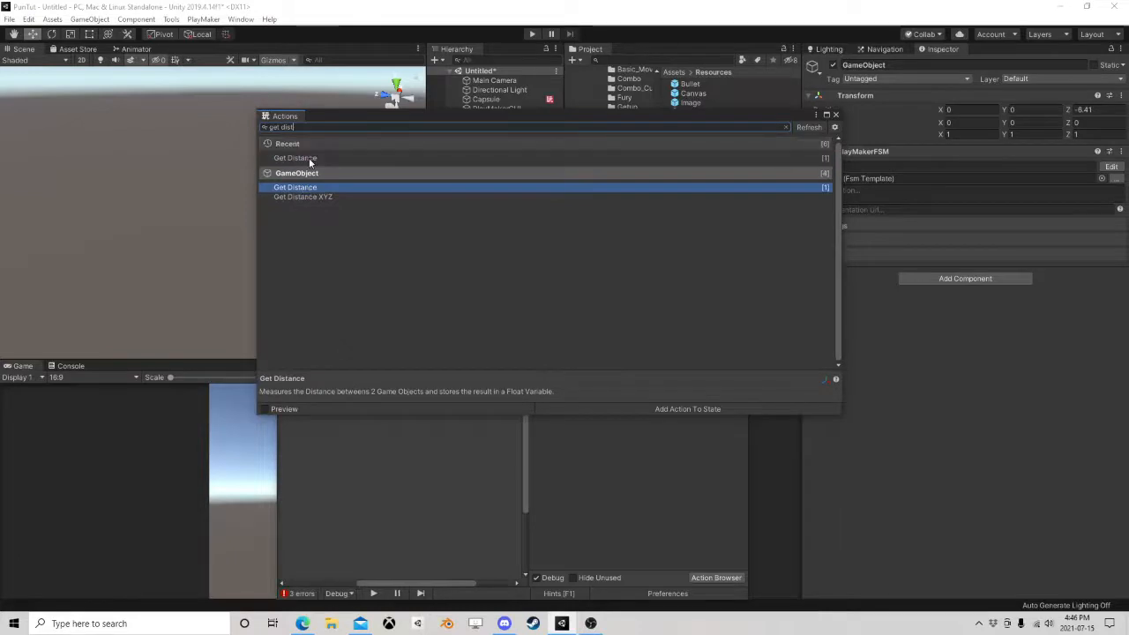
Close the action browser and set the Get Distance target to the global variable Player.
left_click(836, 117)
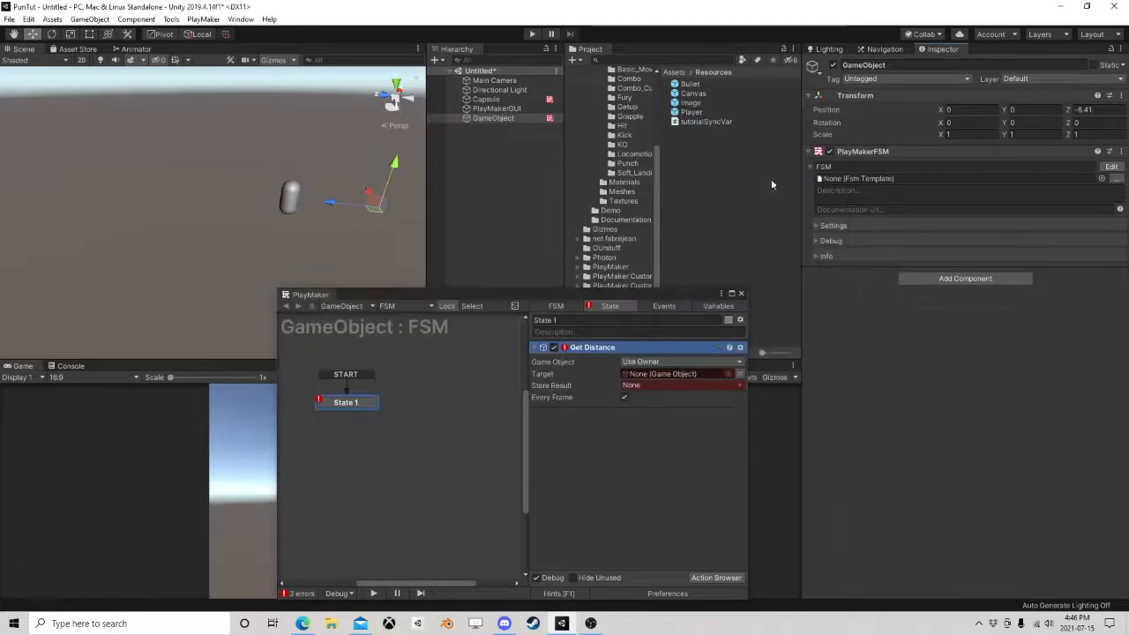
left_click(740, 374)
left_click(664, 373)
mouse_move(670, 403)
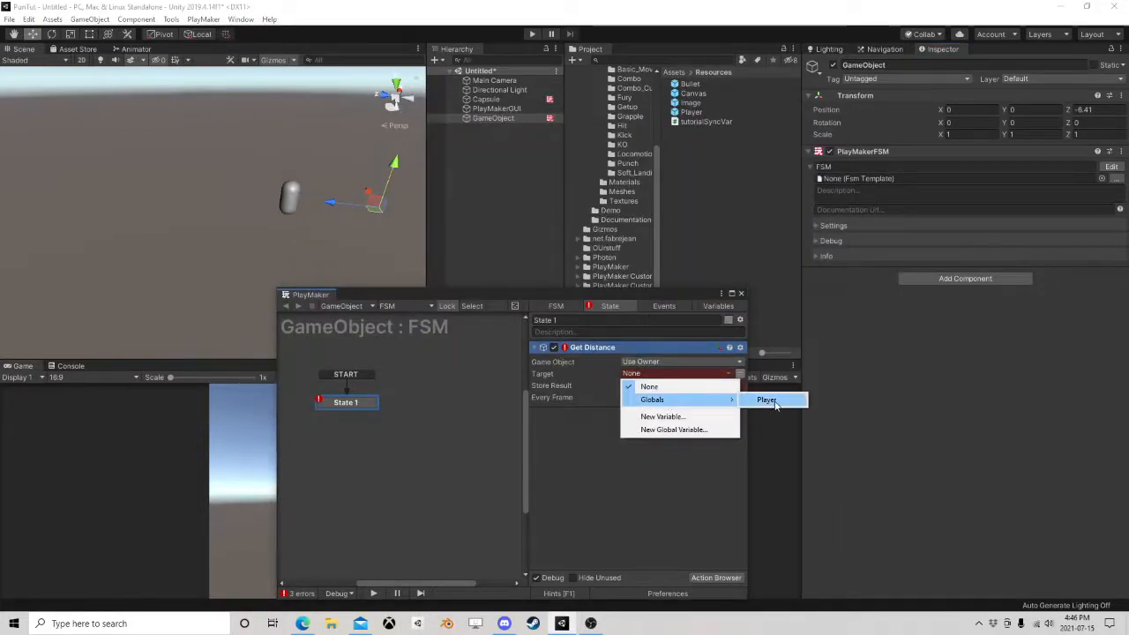
left_click(764, 399)
Store the Get Distance result in a new variable named Distance.
left_click(657, 397)
left_click(657, 428)
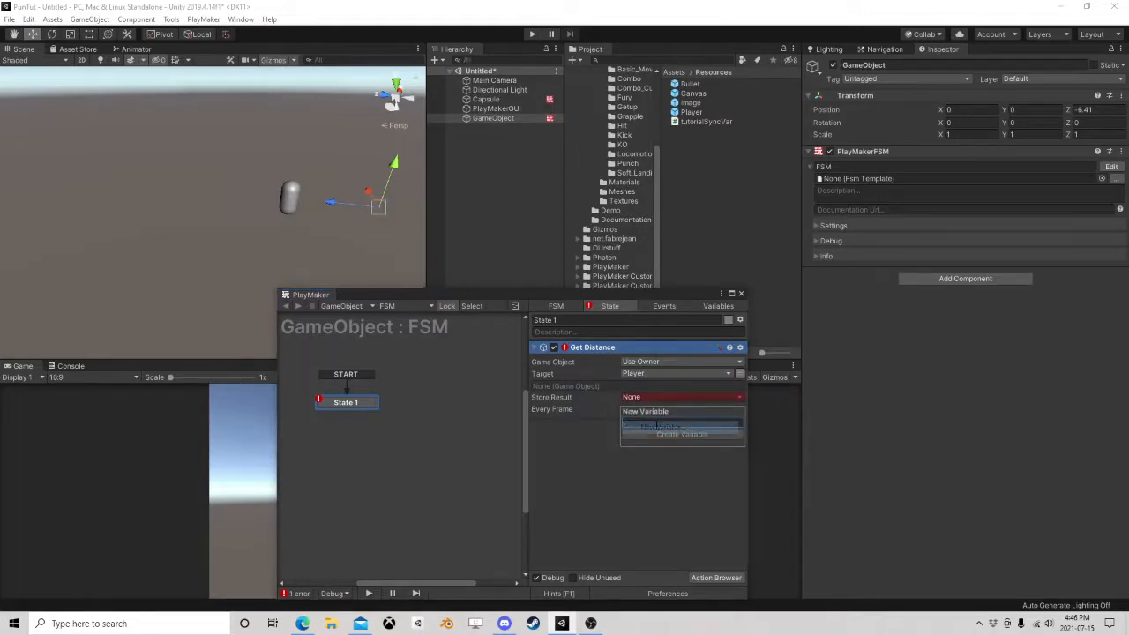
type("Distance")
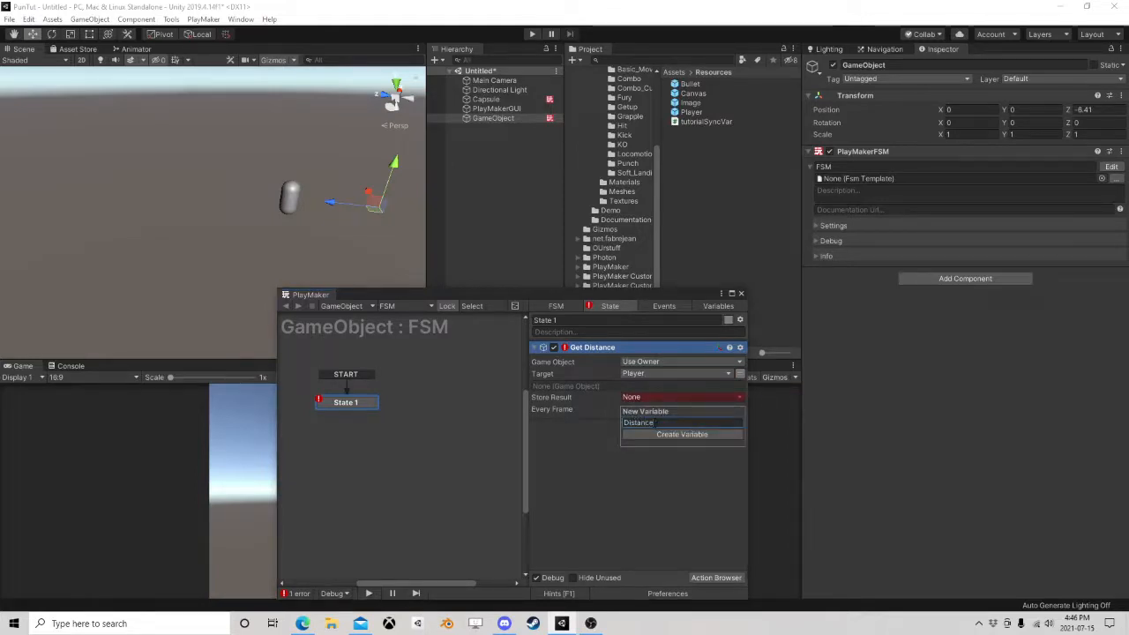
key("Return")
Play the scene, shift the empty GameObject along Z to test the distance reading, and stop playing.
left_click(531, 34)
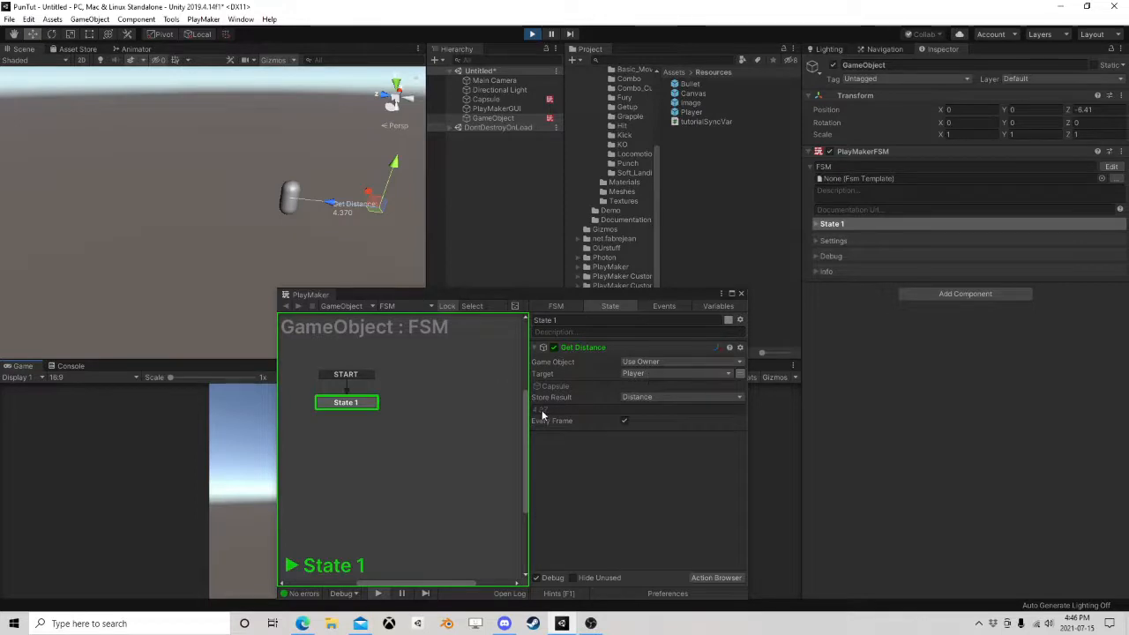
mouse_move(330, 203)
left_mouse_down()
mouse_move(434, 205)
mouse_move(308, 211)
mouse_move(351, 199)
mouse_move(403, 207)
mouse_move(347, 206)
left_mouse_up()
left_click(532, 34)
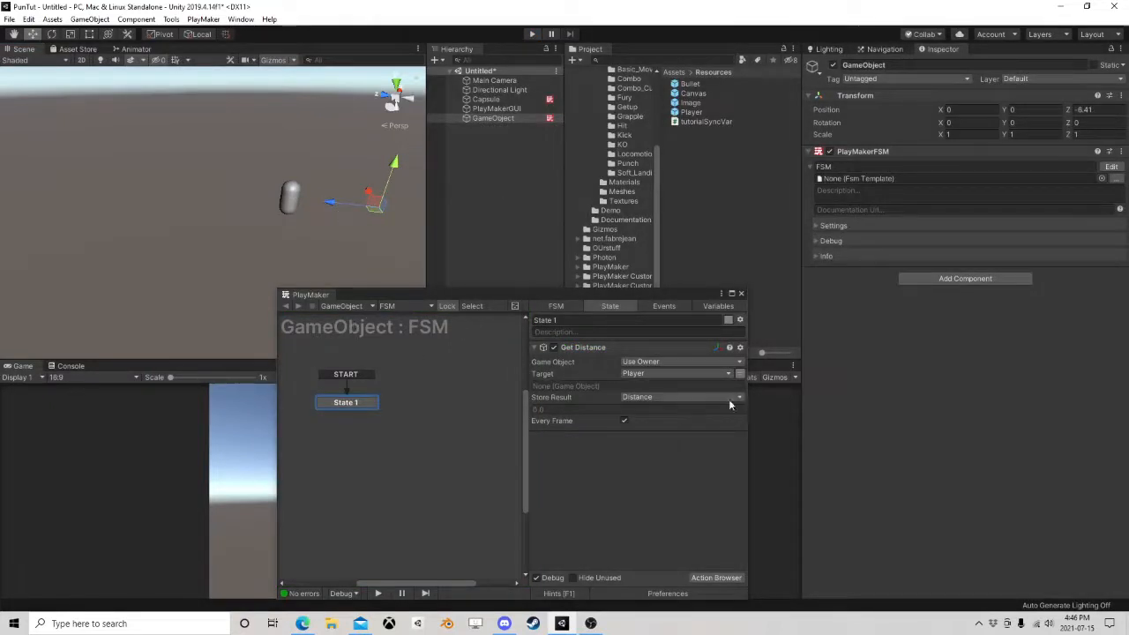
Add a Raycast action to State 1 of the empty GameObject's FSM and close the action browser.
left_click(711, 578)
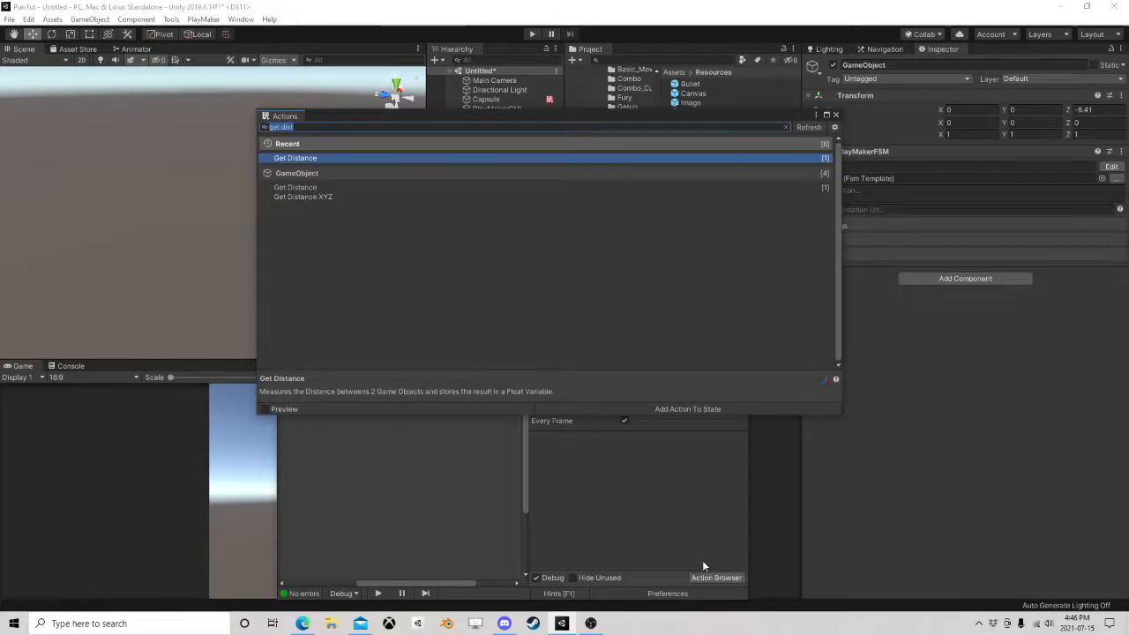
type("raycast")
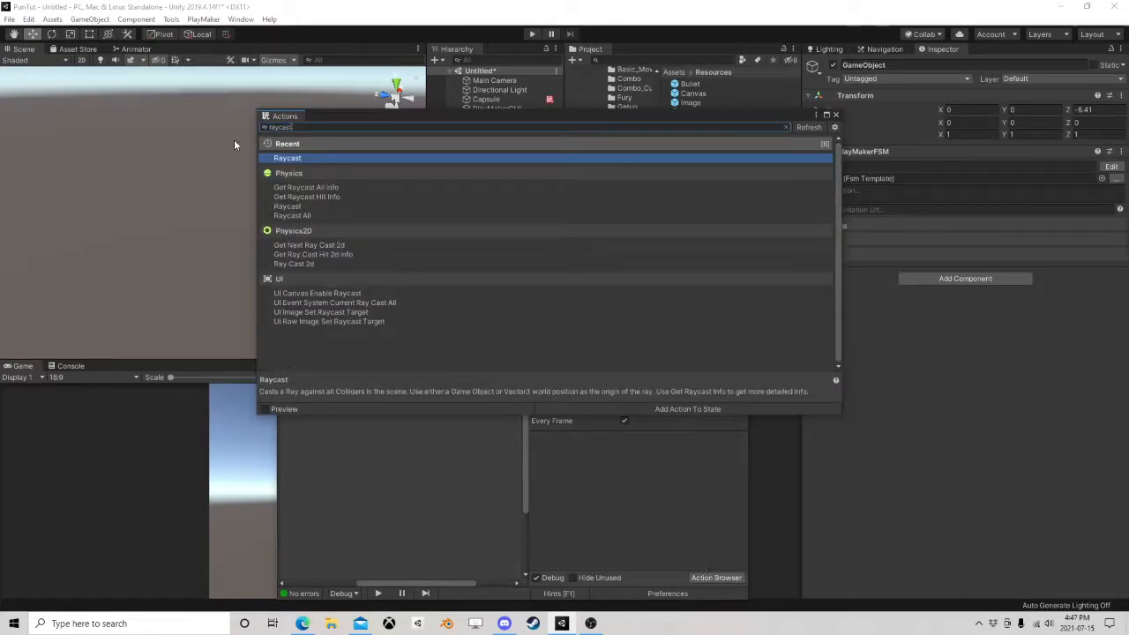
double_click(303, 158)
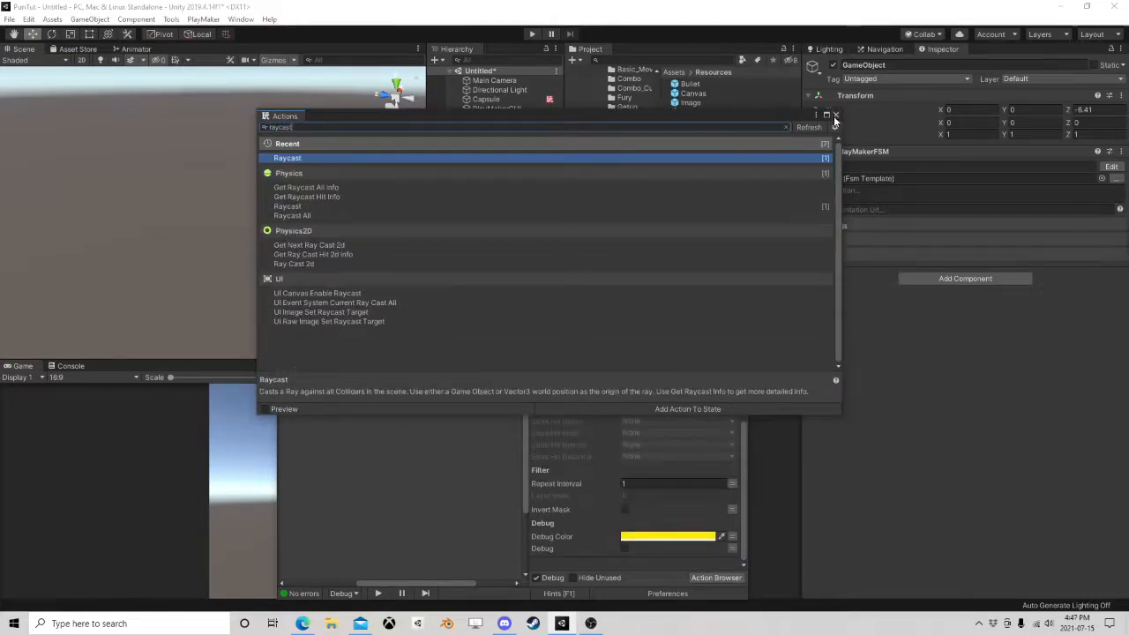
left_click(836, 116)
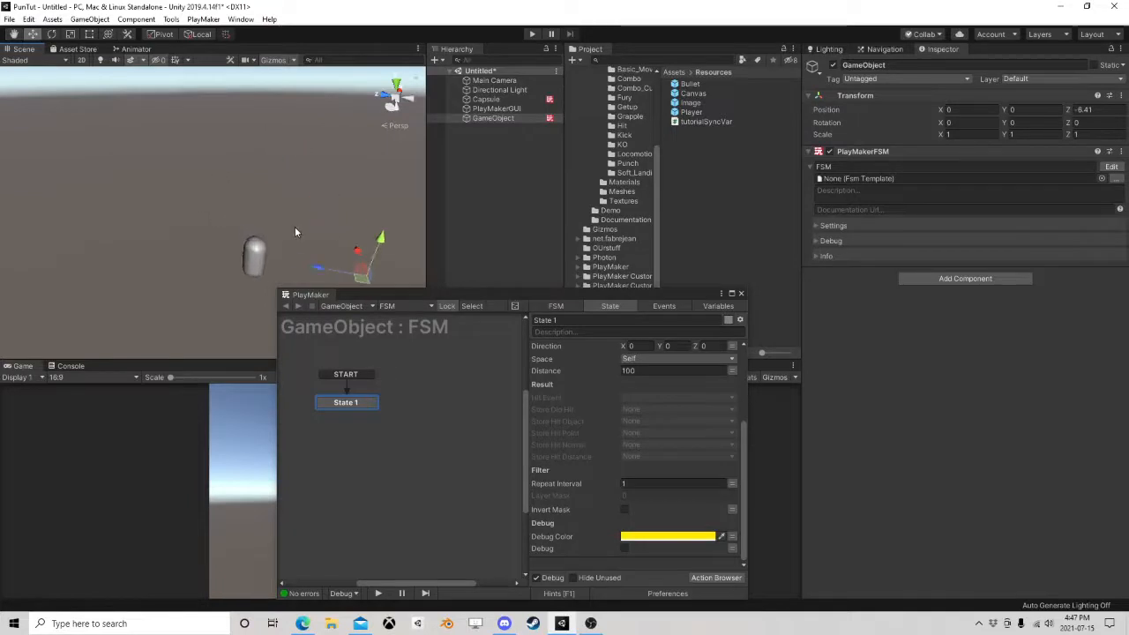
Set the Z direction of the Raycast action to 1.
scroll(626, 436, "up", 3)
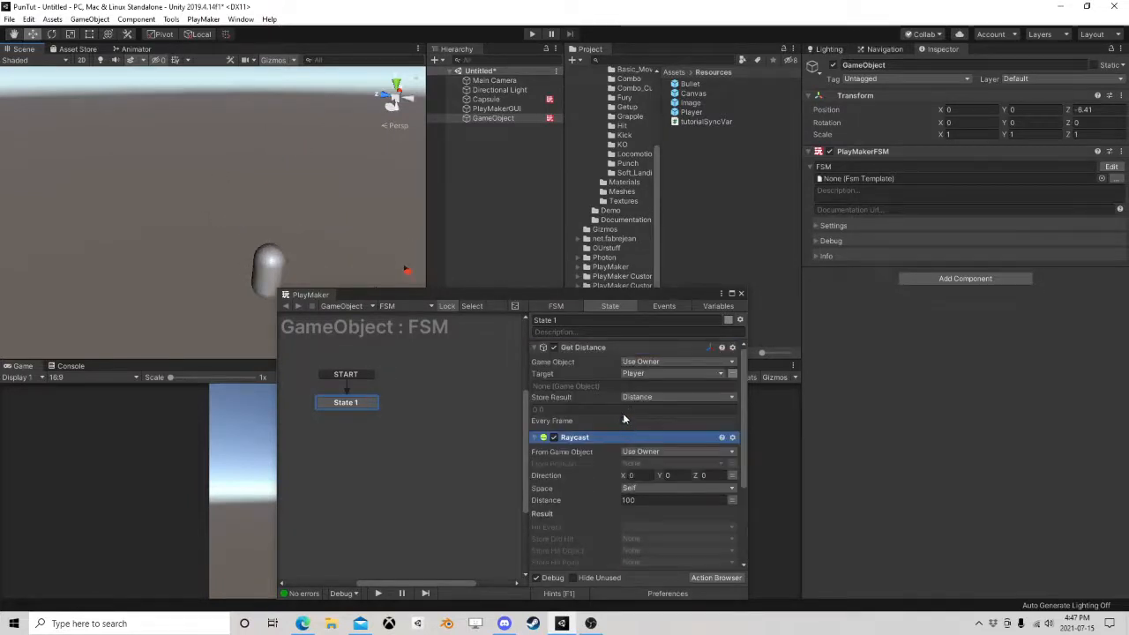
left_click(623, 420)
scroll(679, 433, "down", 3)
scroll(674, 425, "up", 1)
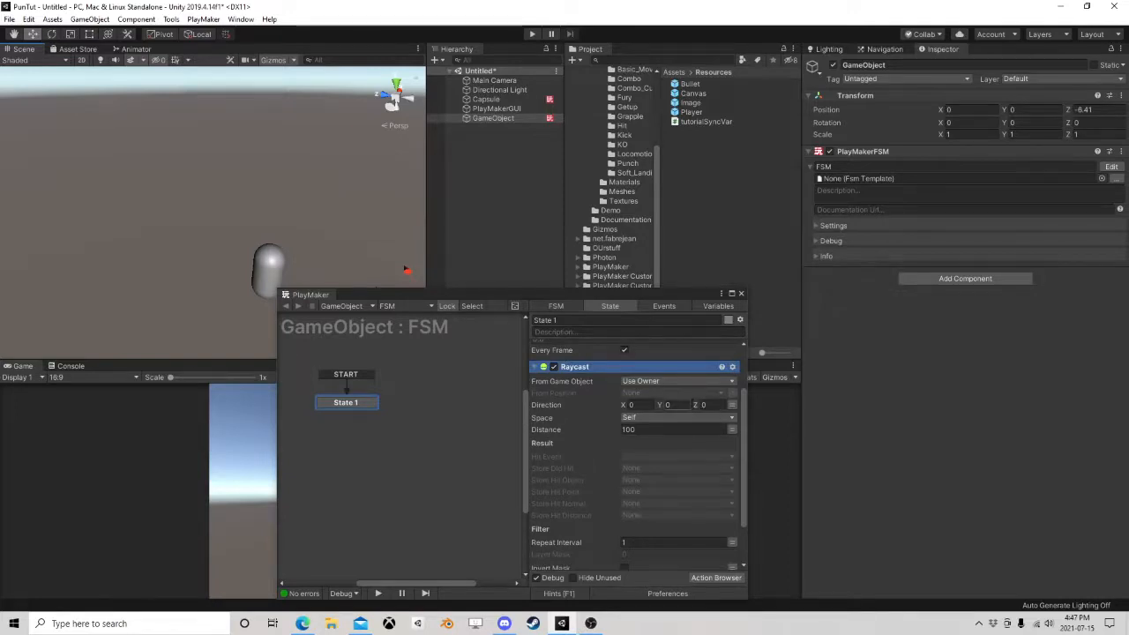
left_click(711, 404)
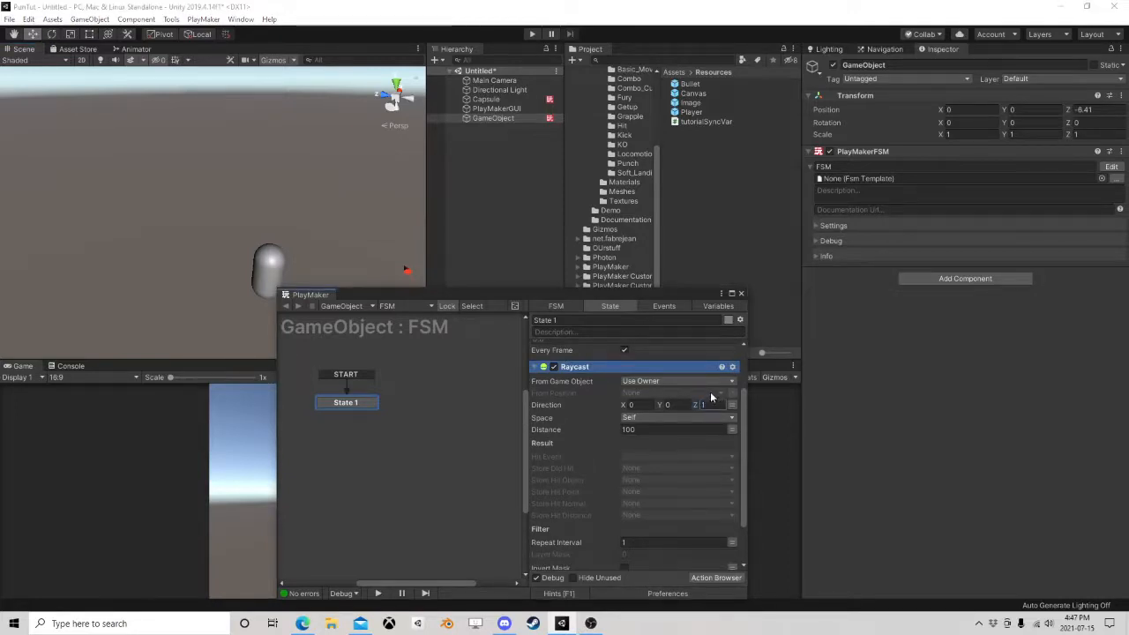
Store the Raycast hit object in a new variable named HitObj.
scroll(702, 402, "down", 2)
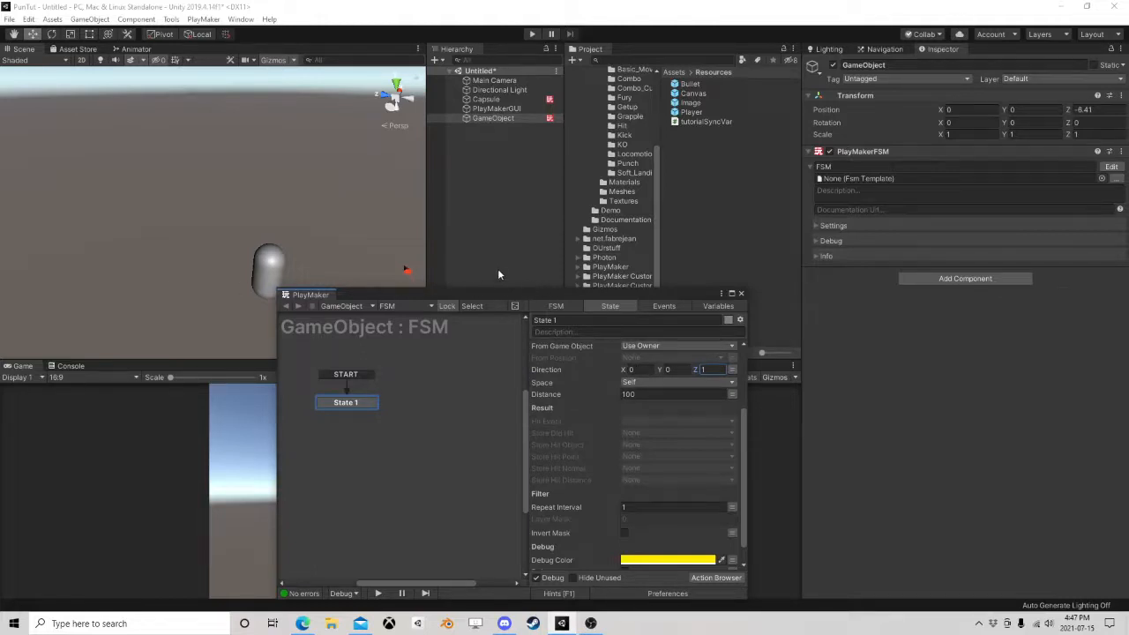
left_click(637, 445)
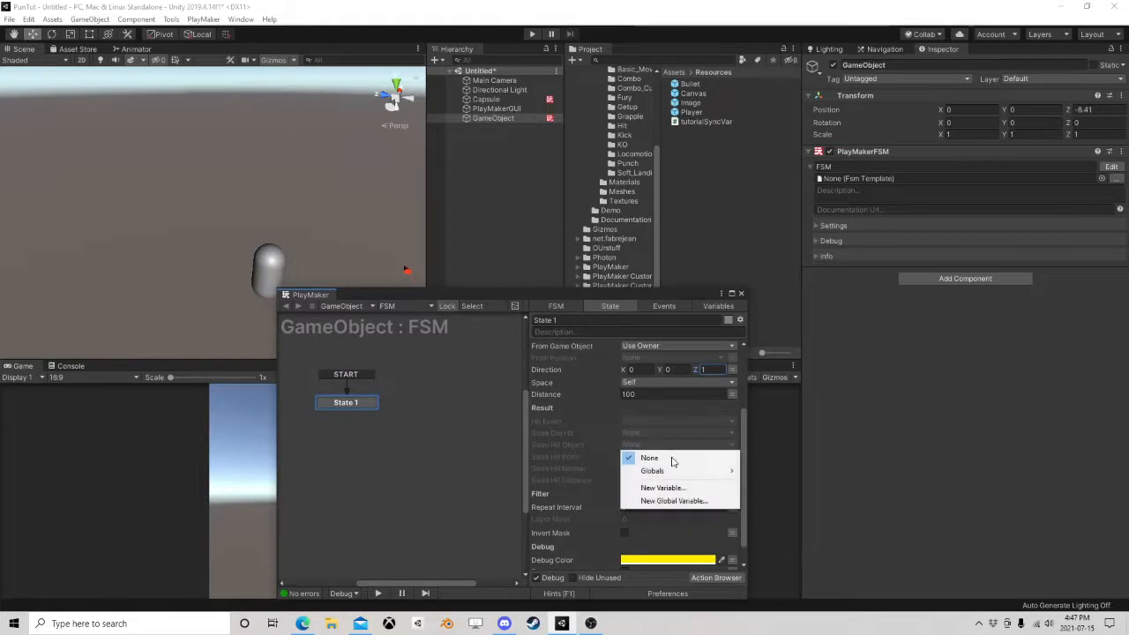
left_click(662, 486)
type("HitObj")
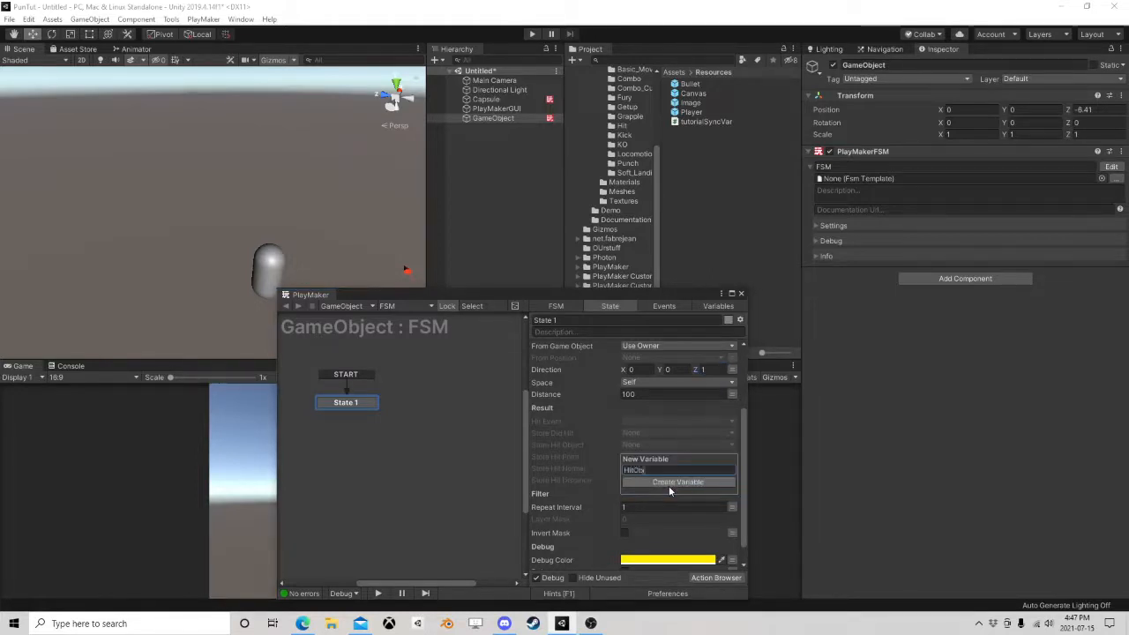
left_click(669, 482)
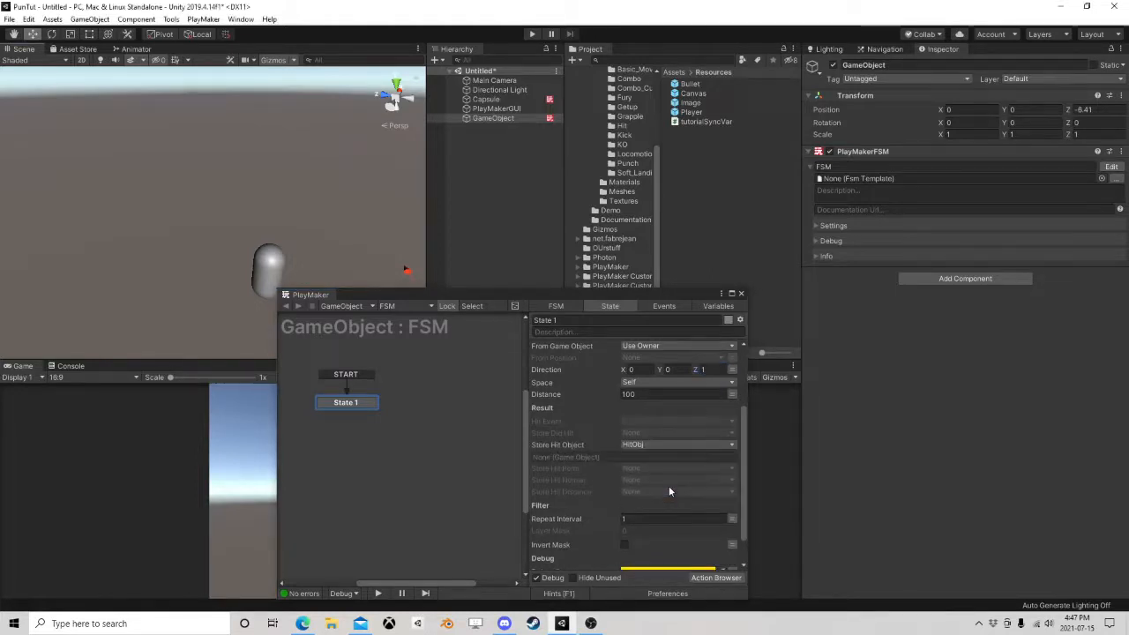
Move the PlayMaker editor clear of the Scene and Game views and enable Debug for the Raycast.
scroll(683, 381, "down", 1)
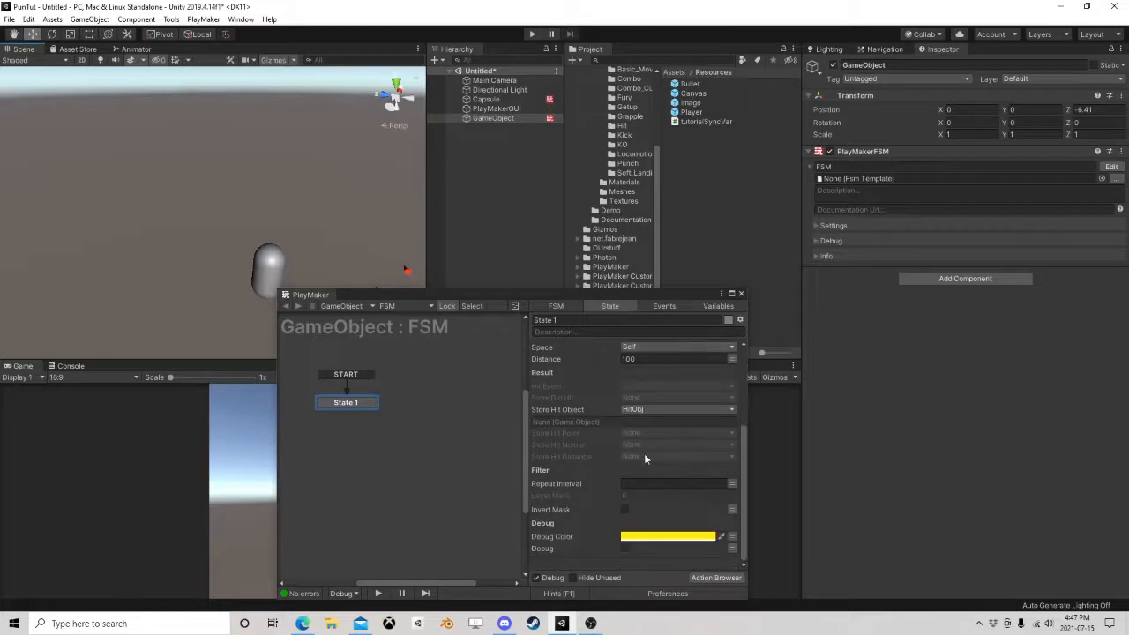
left_click_drag(614, 294, 881, 214)
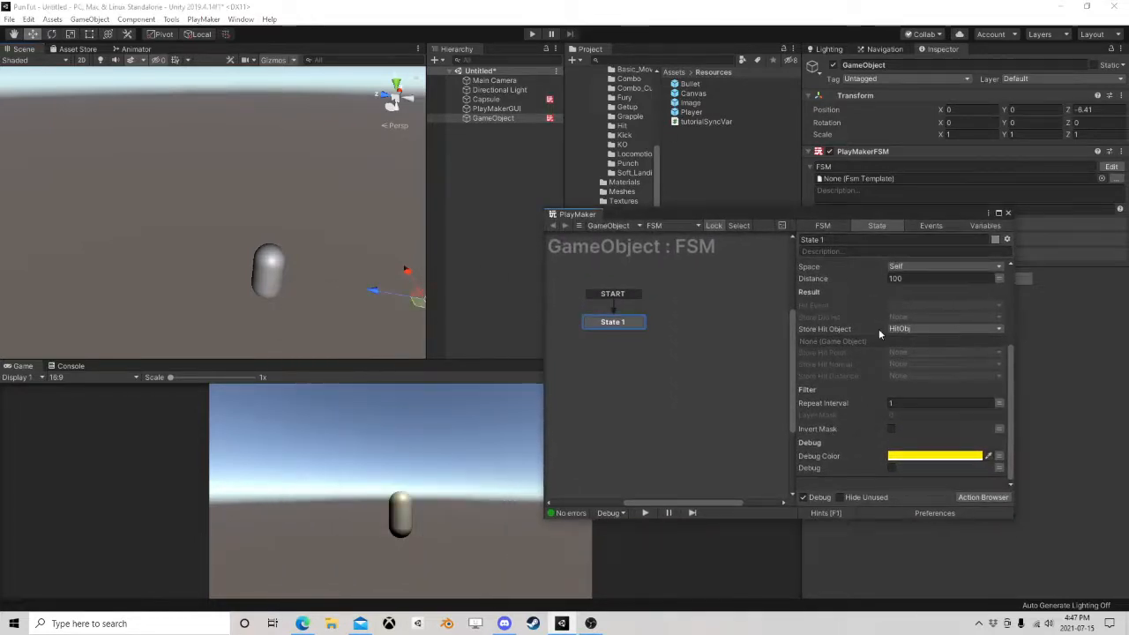
left_click(890, 467)
Play the scene and move the empty GameObject away from the capsule to about Z -9.
left_click(532, 34)
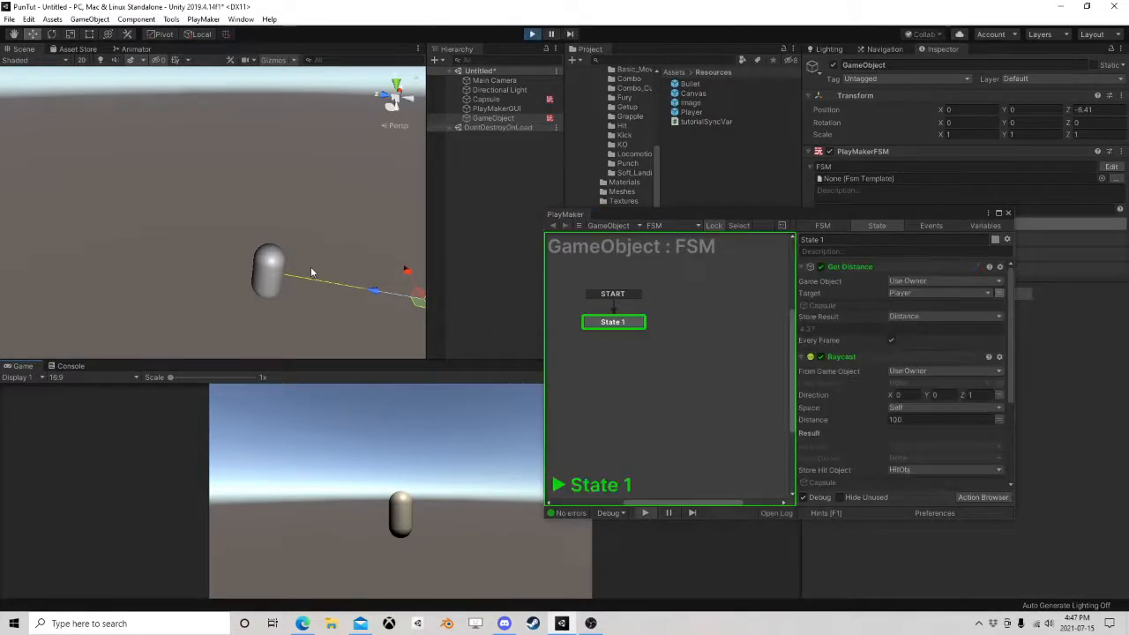
middle_click_drag(367, 311, 336, 296)
scroll(336, 295, "up", 3)
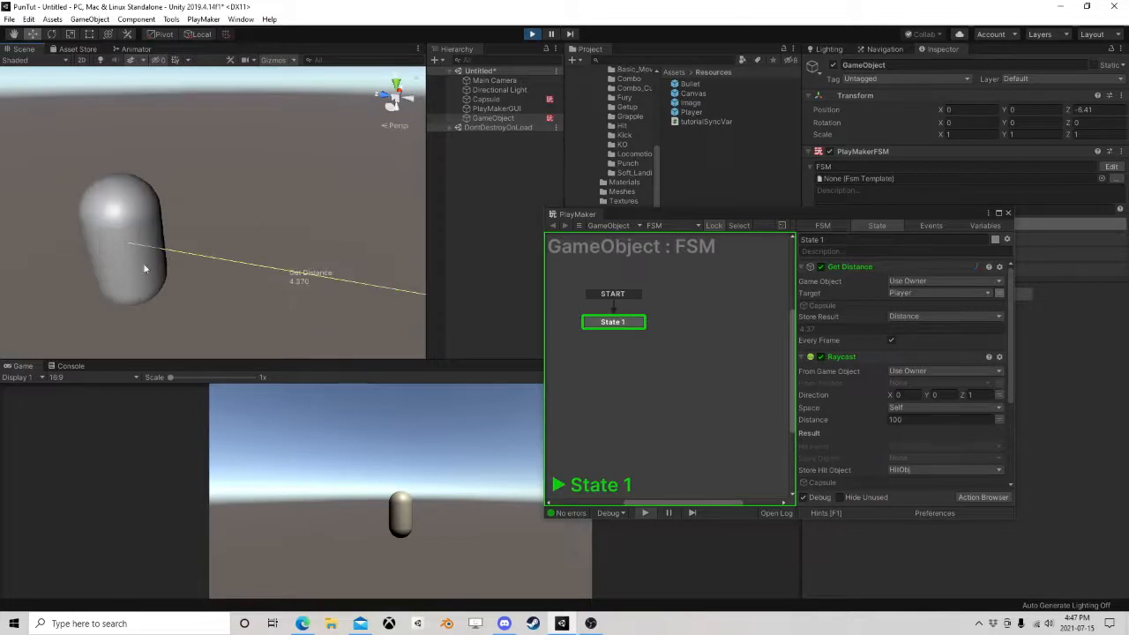
scroll(173, 256, "down", 1)
right_click_drag(168, 260, 465, 304)
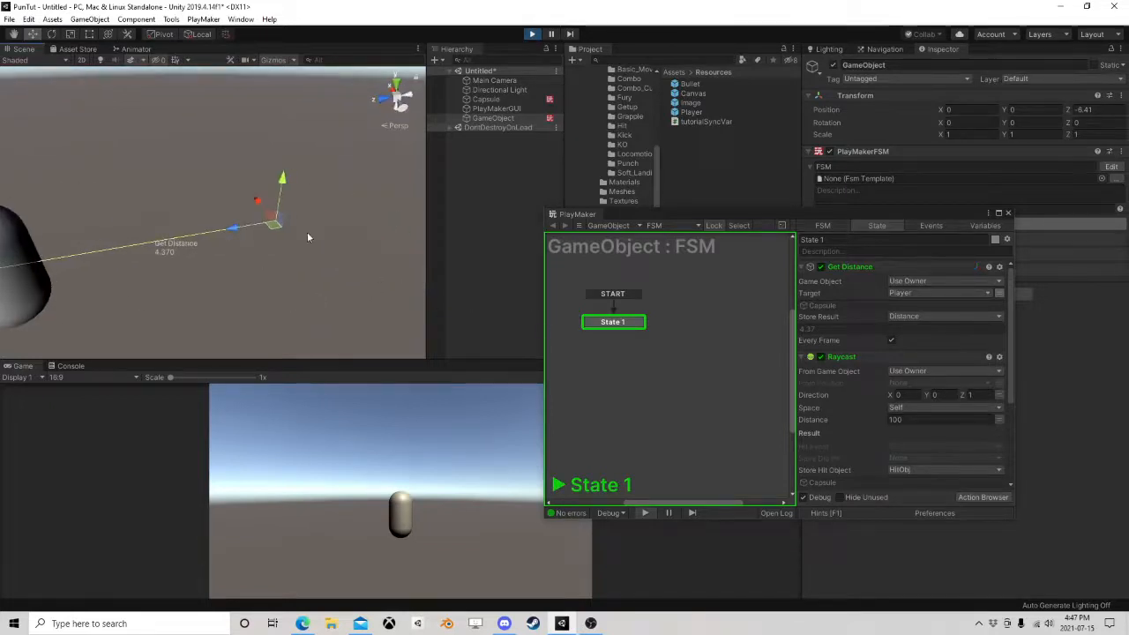
left_click_drag(232, 231, 350, 215)
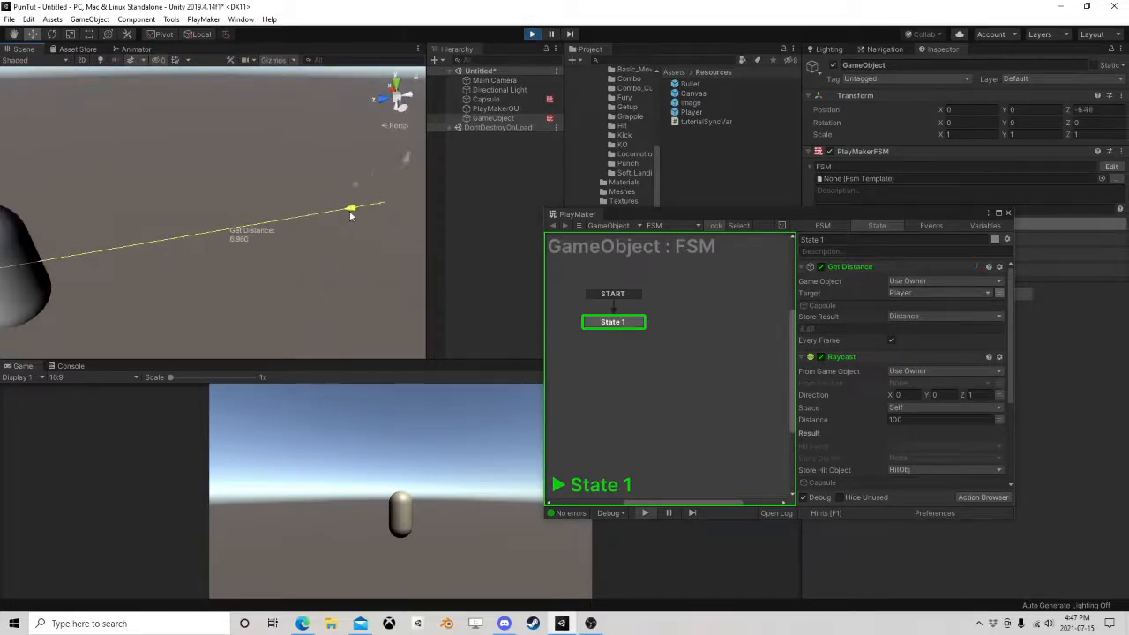
Move the empty GameObject back toward the capsule to about Z -6.85.
right_click_drag(350, 217, 266, 223)
scroll(281, 237, "down", 4)
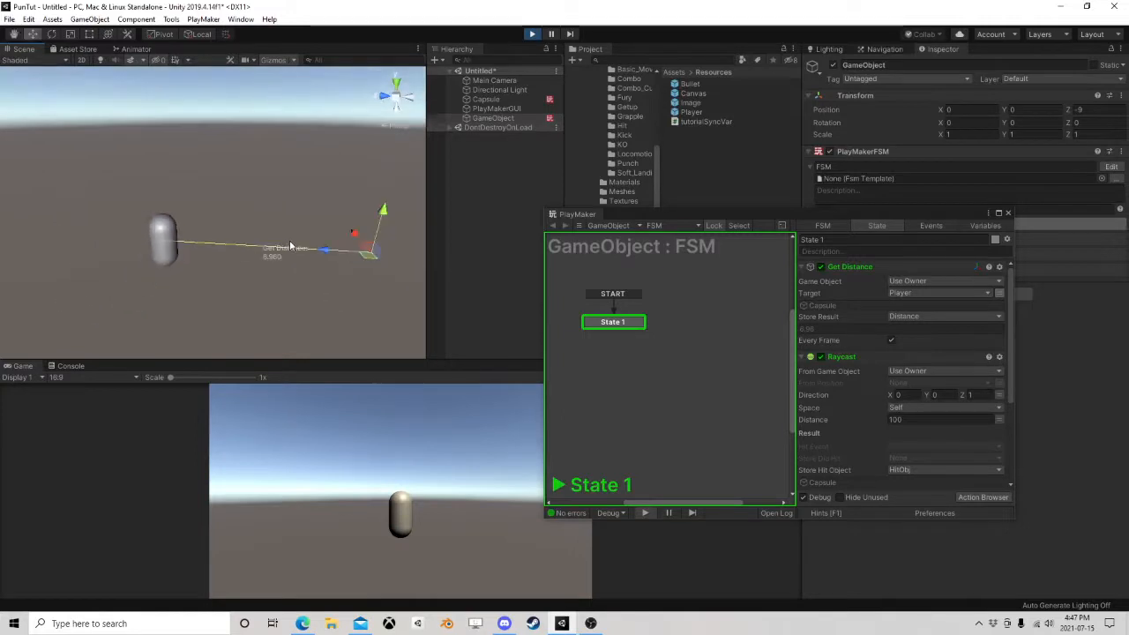
middle_click_drag(289, 245, 215, 243)
left_click_drag(245, 248, 174, 249)
Examine the Raycast's stored hit object and move the empty GameObject to about X -1.59, Z -7.21, so the ray misses the capsule.
scroll(872, 363, "down", 4)
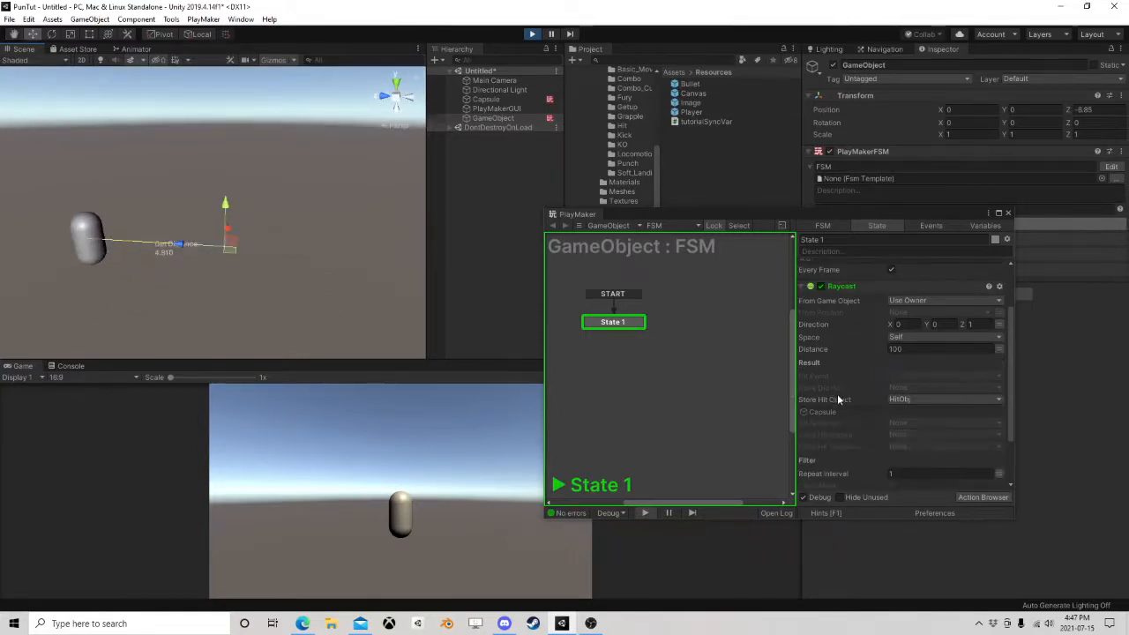
scroll(837, 398, "down", 2)
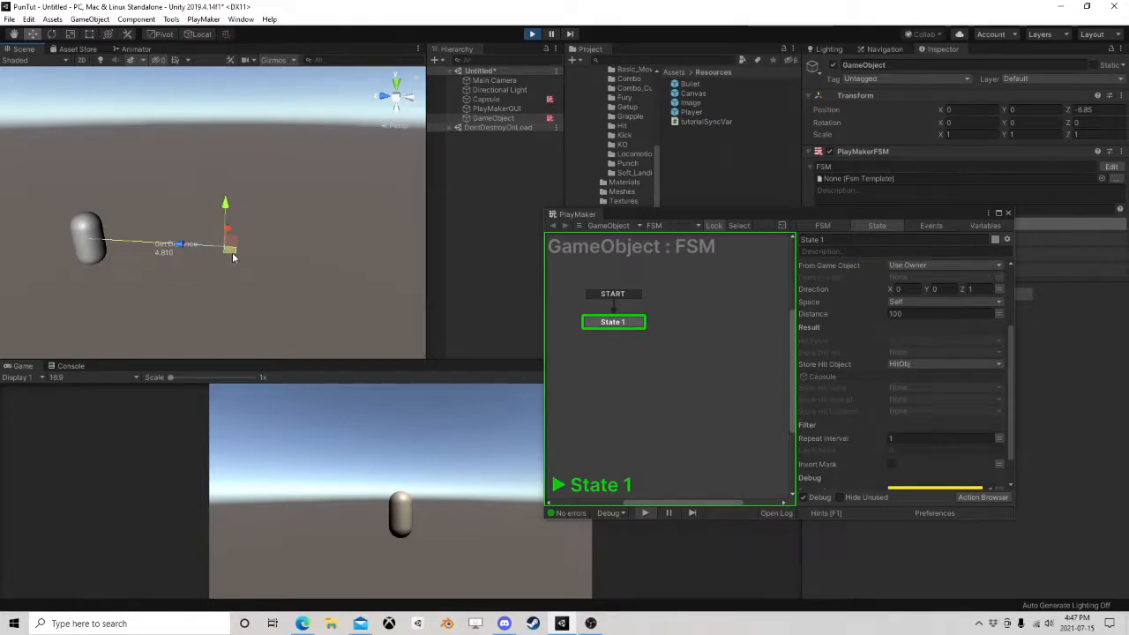
left_click_drag(233, 256, 239, 279)
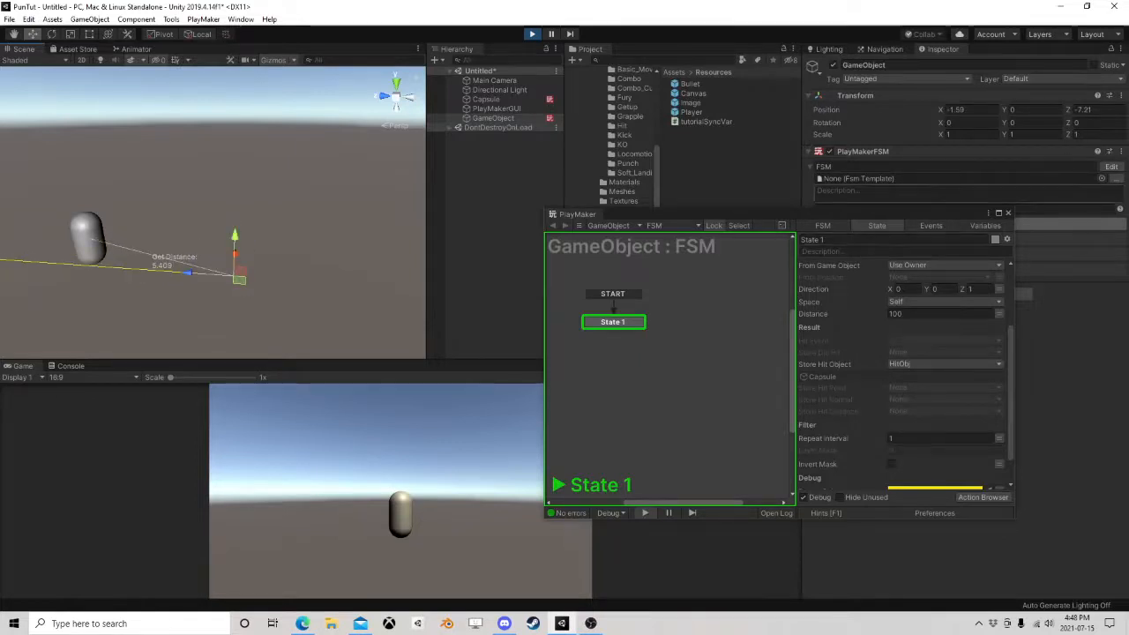
left_click(830, 153)
left_click(830, 153)
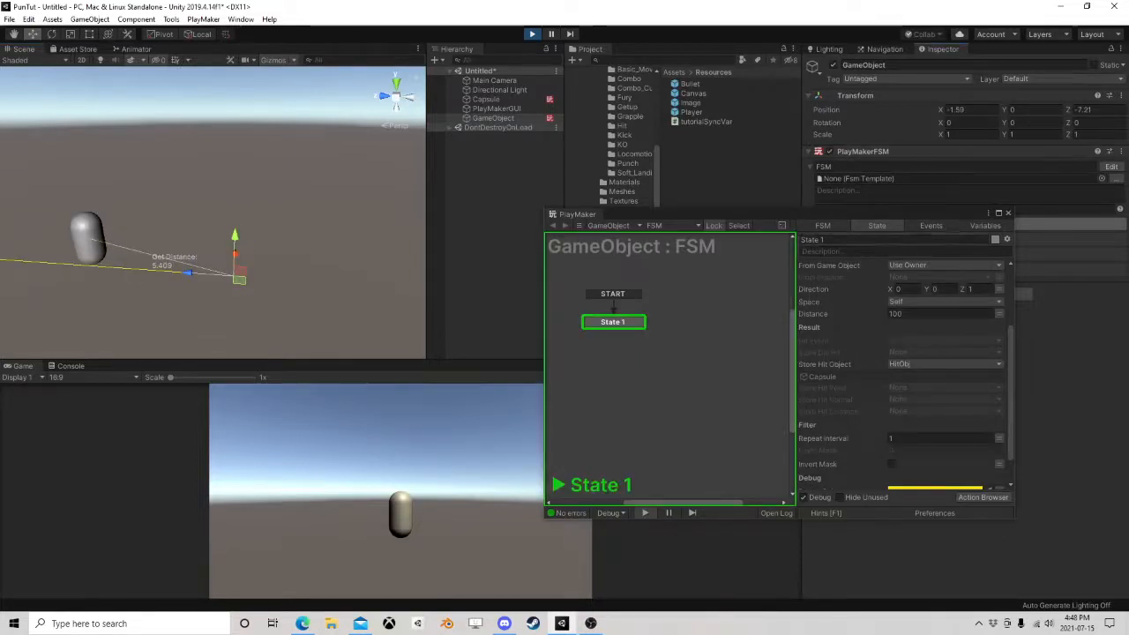
Reset the HitObj variable's value to None and return to the actions of State 1.
left_click(985, 226)
left_click(838, 290)
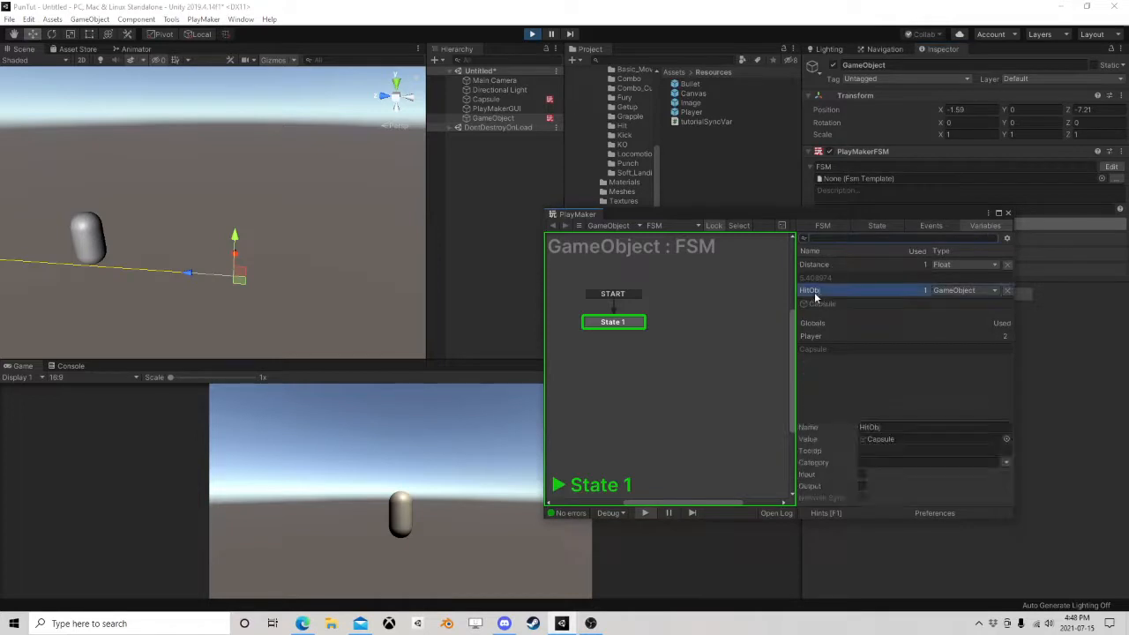
left_click(1005, 438)
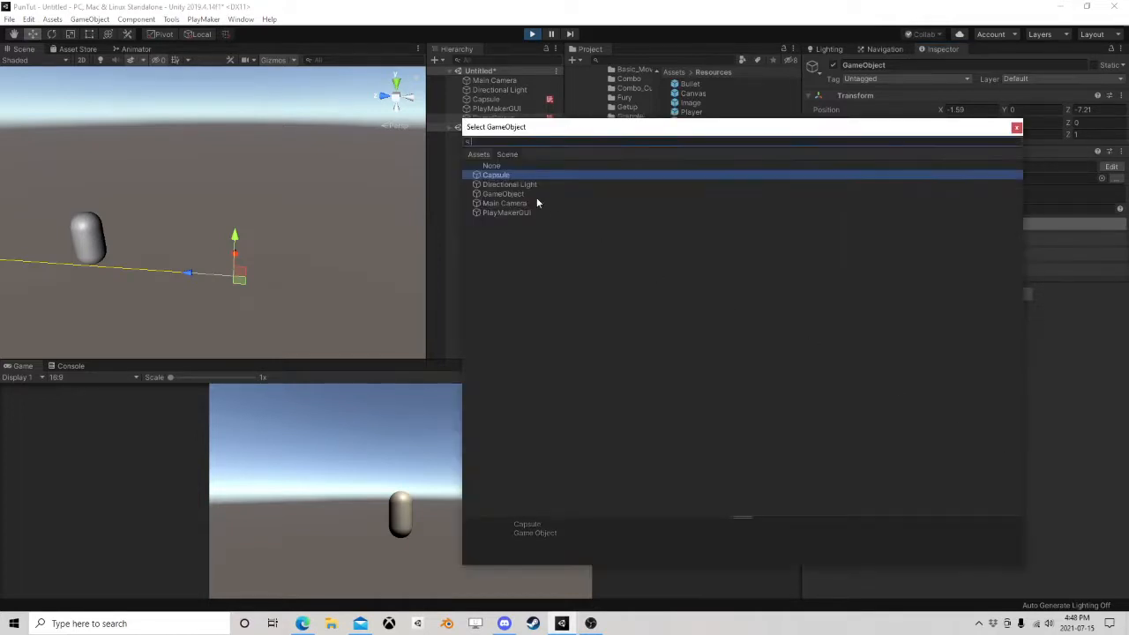
left_click(492, 166)
left_click(1016, 127)
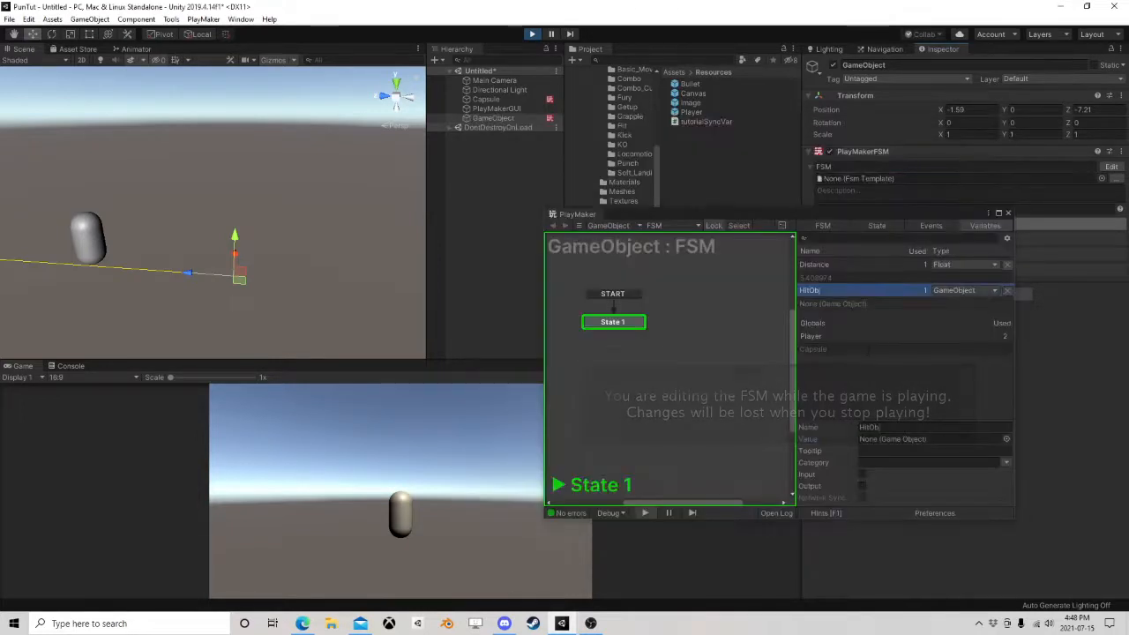
left_click(864, 225)
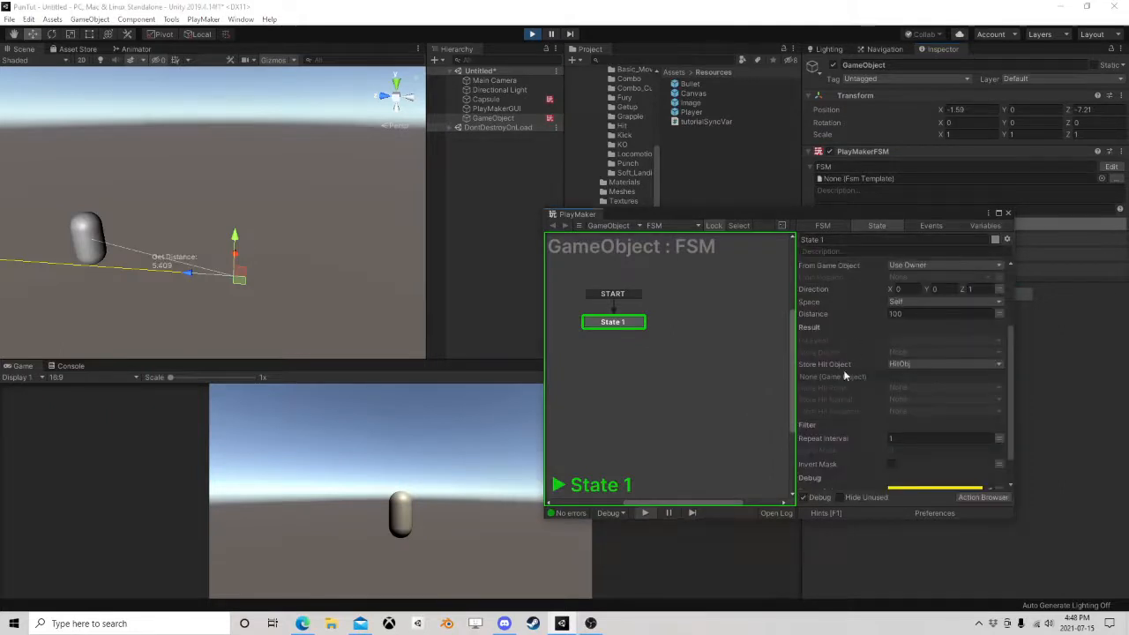
Move the empty GameObject sideways to about X -0.2 so its ray hits the capsule.
right_click_drag(259, 195, 316, 219)
middle_click_drag(316, 218, 271, 242)
left_click_drag(251, 260, 319, 254)
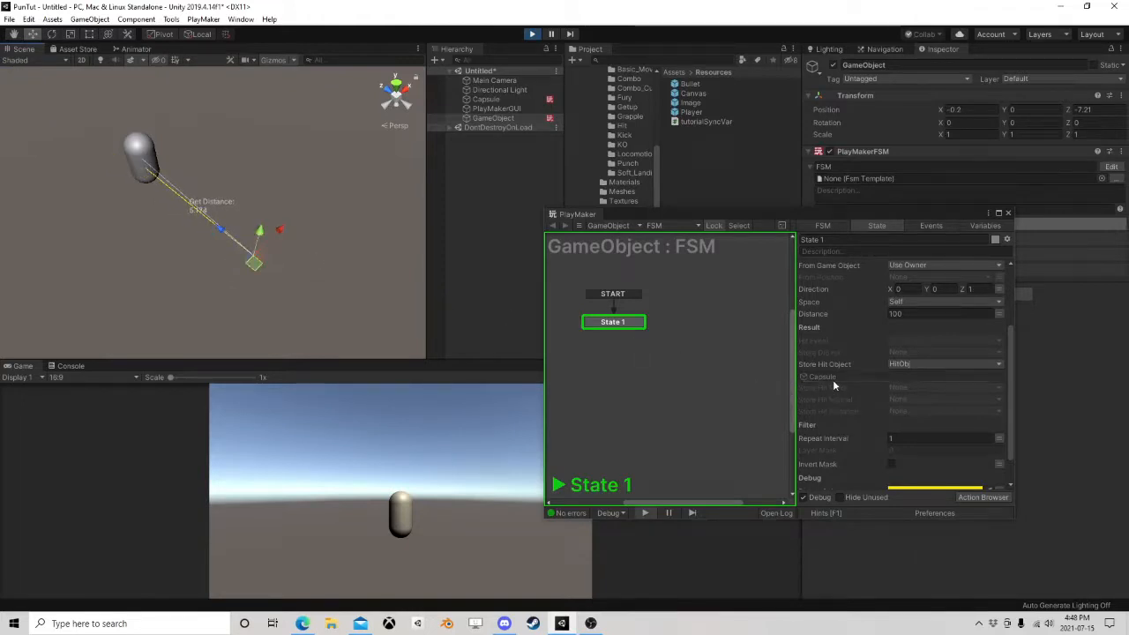
Move the empty GameObject farther from the capsule along Z to about -11.8.
right_click_drag(134, 224, 282, 160)
middle_click_drag(115, 328, 250, 210)
left_click_drag(238, 210, 277, 220)
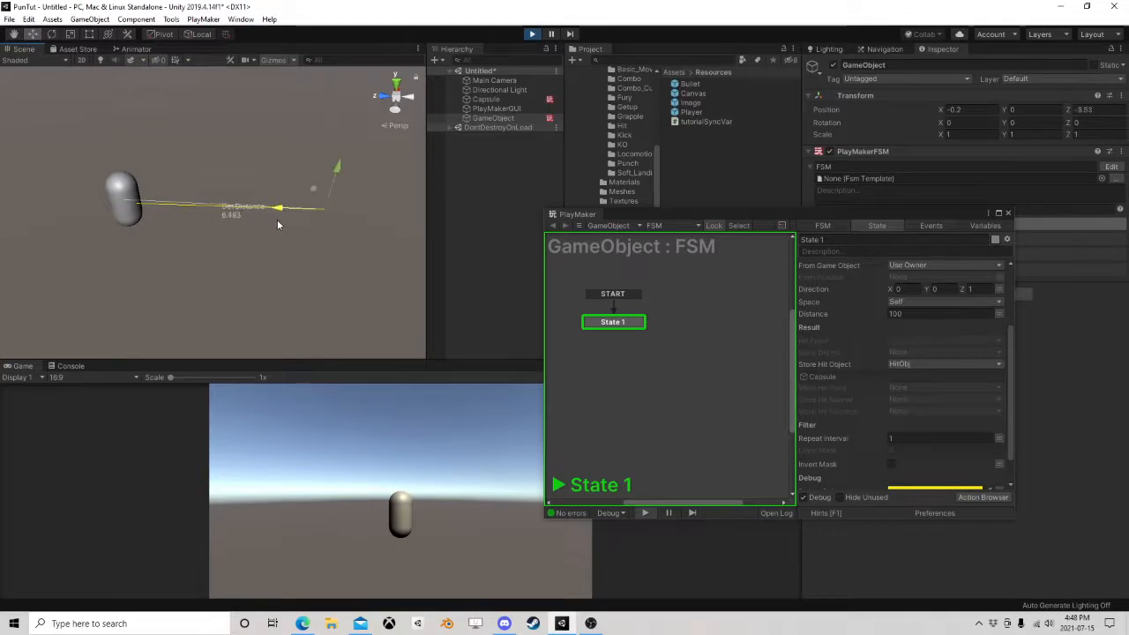
scroll(277, 220, "down", 5)
left_click_drag(202, 212, 230, 244)
scroll(232, 245, "up", 5)
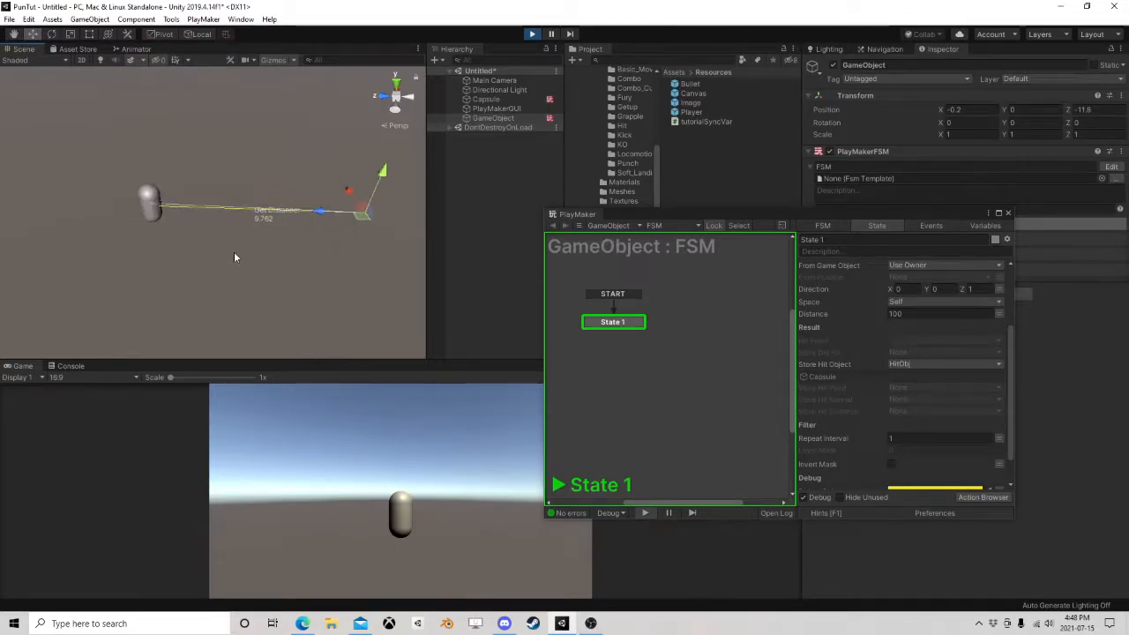
Examine the ray between the empty GameObject and the capsule in the scene, and stop play mode.
left_click_drag(336, 262, 262, 252, "alt")
middle_click_drag(295, 277, 268, 270)
left_click_drag(194, 238, 264, 269, "alt")
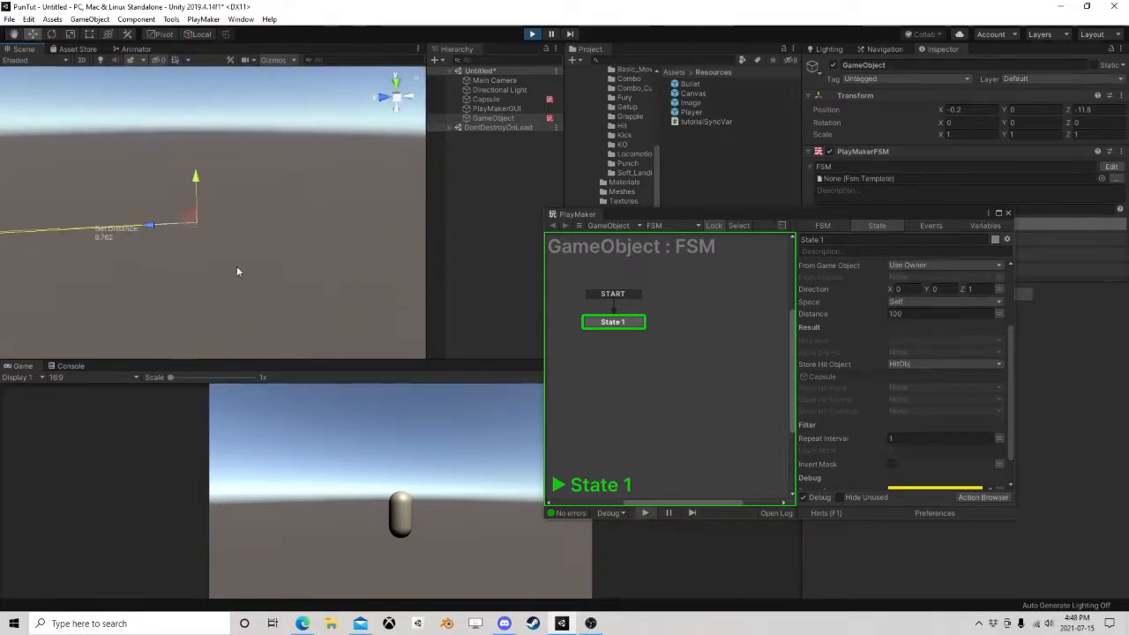
middle_click_drag(237, 267, 316, 296)
scroll(912, 357, "up", 3)
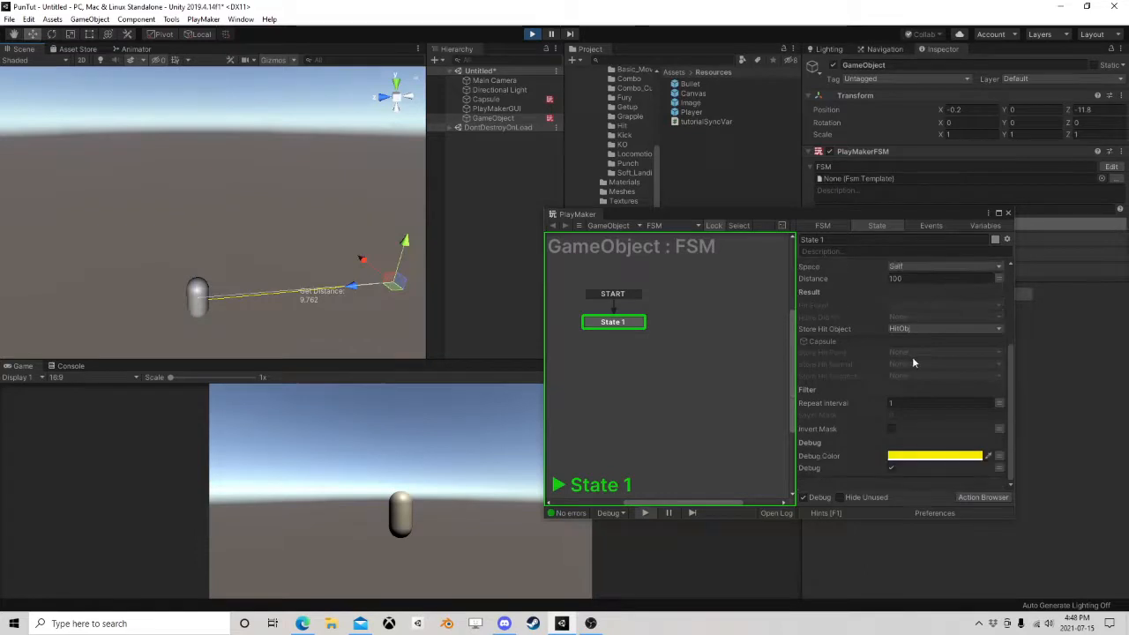
left_click(532, 34)
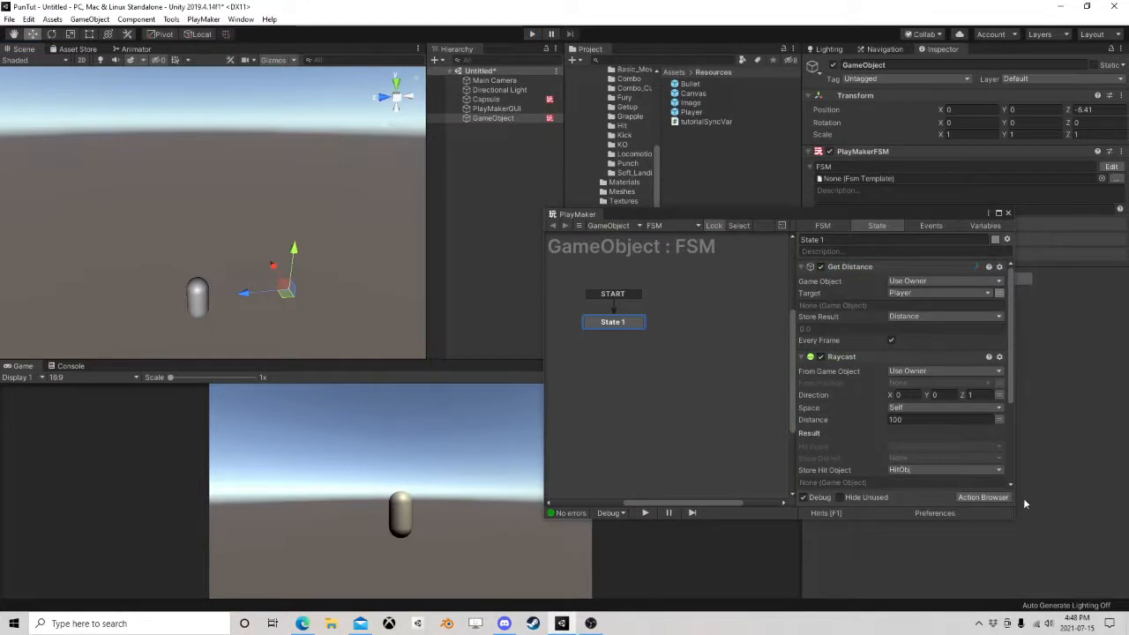
Remove the Raycast action from State 1 and search the installed actions for "spher".
right_click(858, 355)
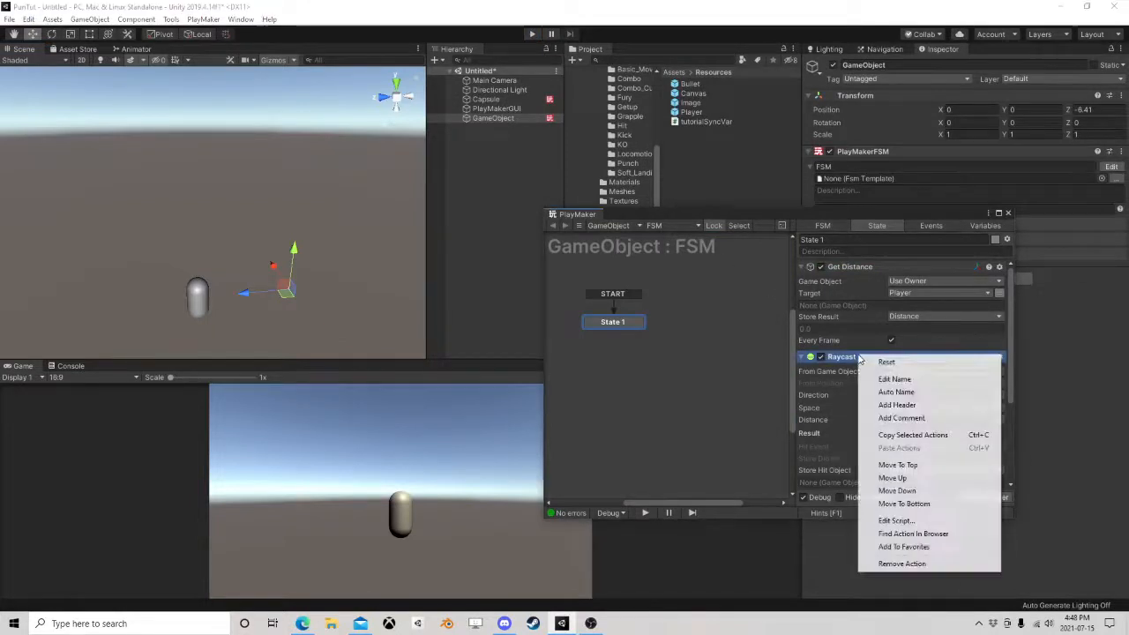
left_click(904, 563)
left_click(983, 497)
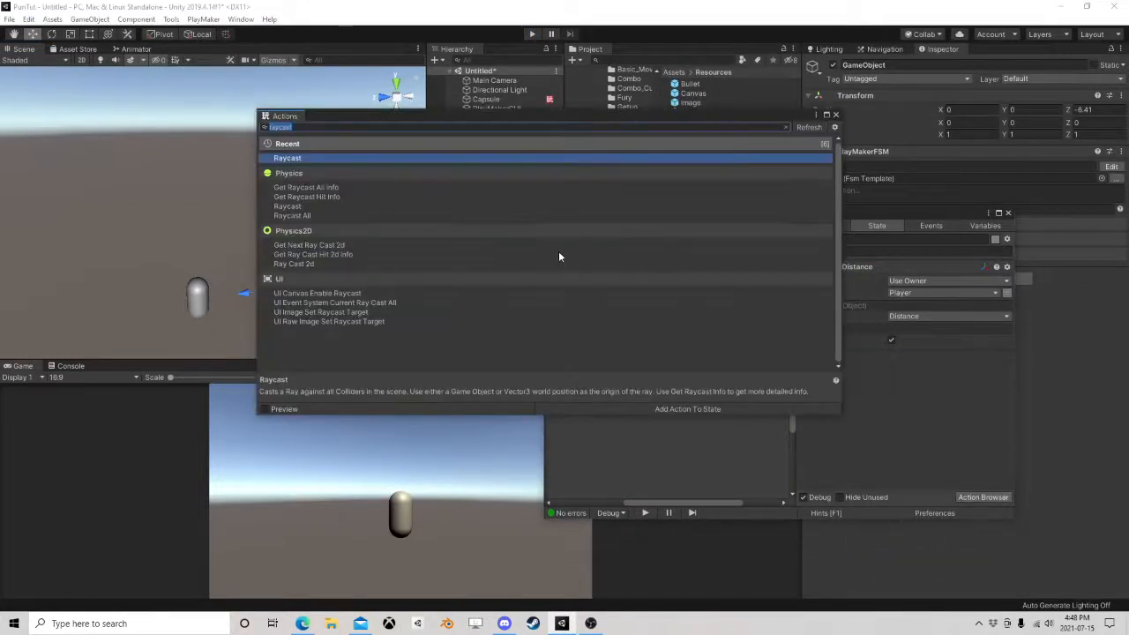
type("sph")
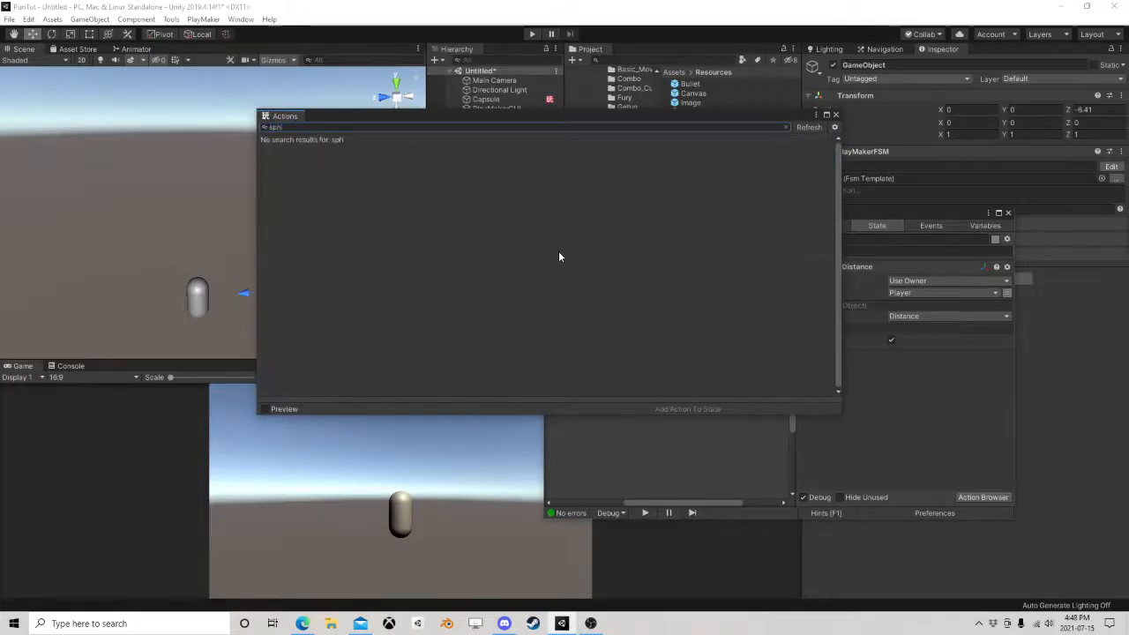
key("BackSpace")
key("BackSpace")
key("BackSpace")
type("spher")
left_click(833, 113)
Open the PlayMaker Ecosystem addon and search it for "sphere".
left_click(137, 19)
mouse_move(180, 19)
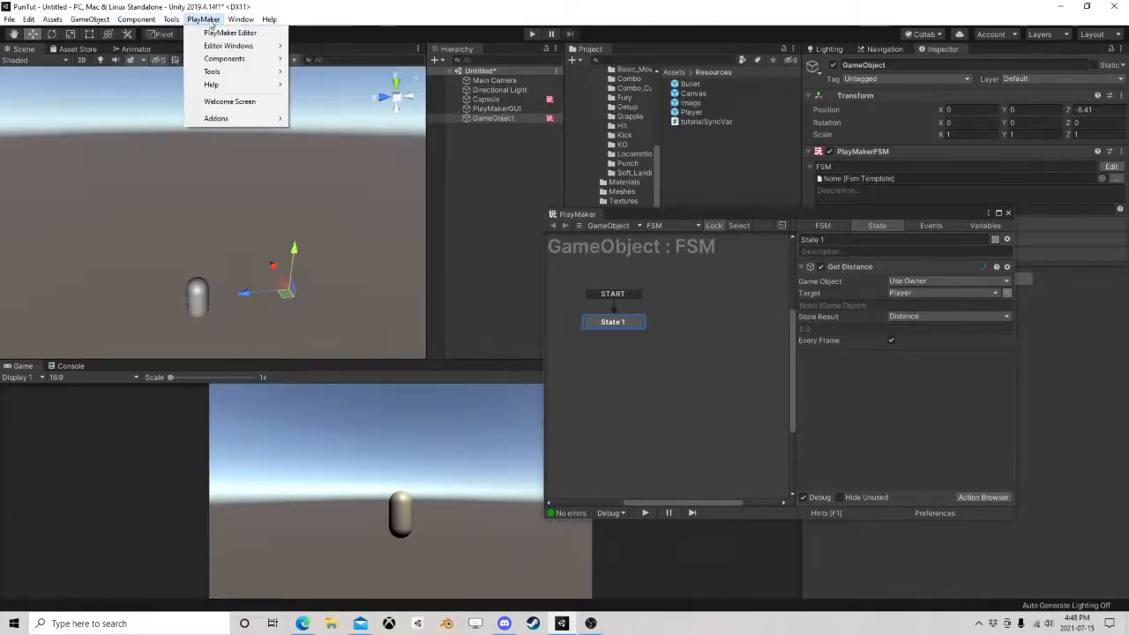
left_click(216, 20)
left_click(195, 20)
mouse_move(216, 118)
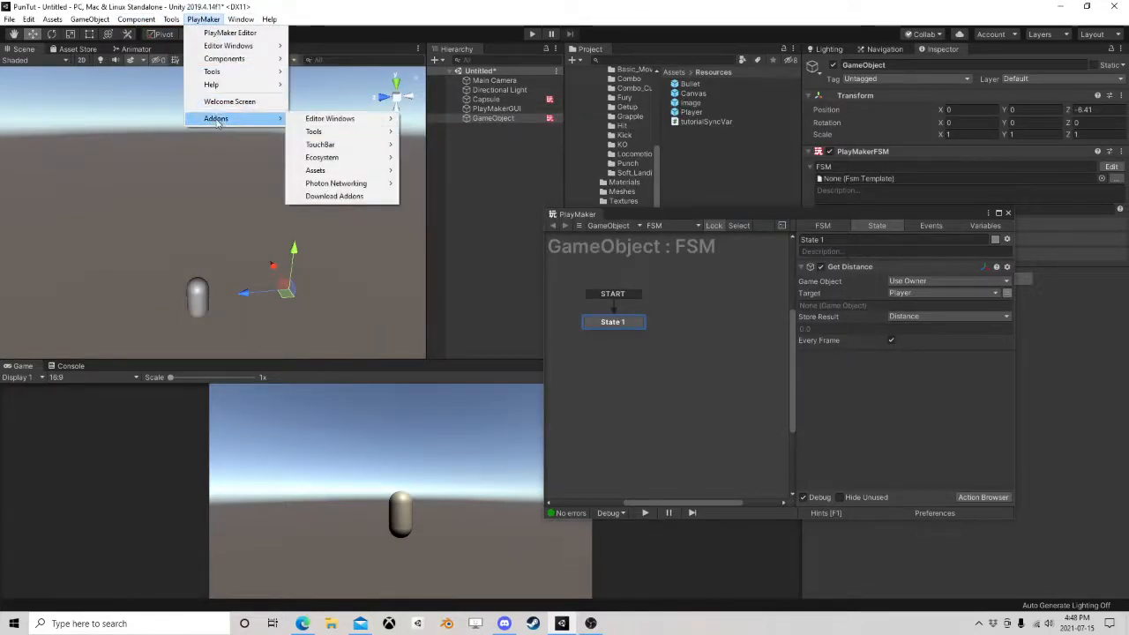
mouse_move(391, 160)
left_click(445, 157)
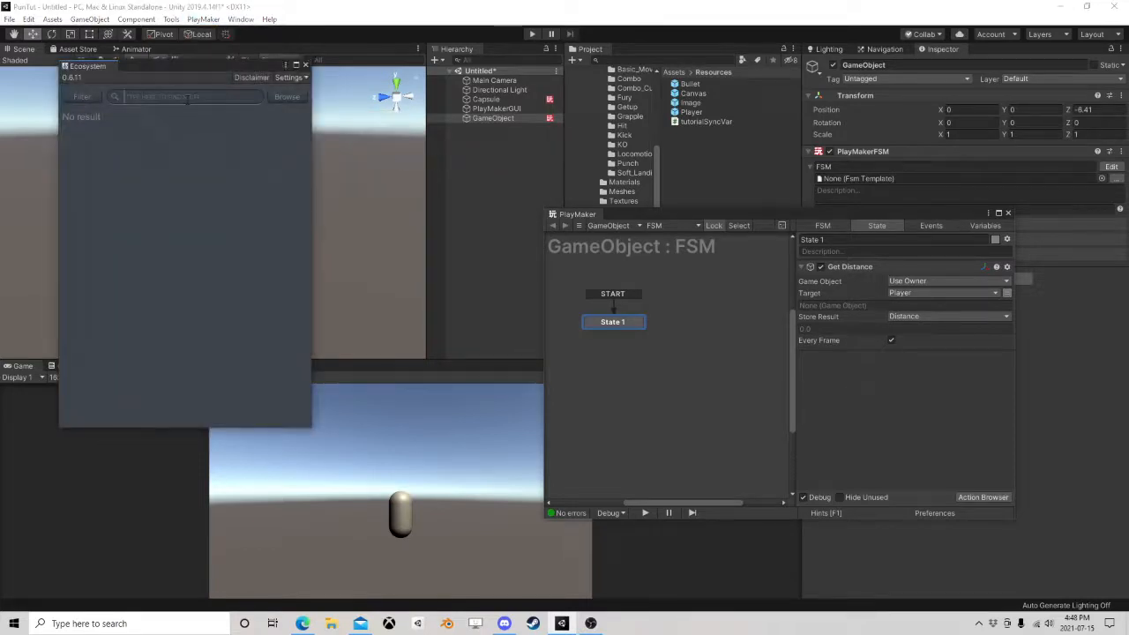
type("sphere")
key("Return")
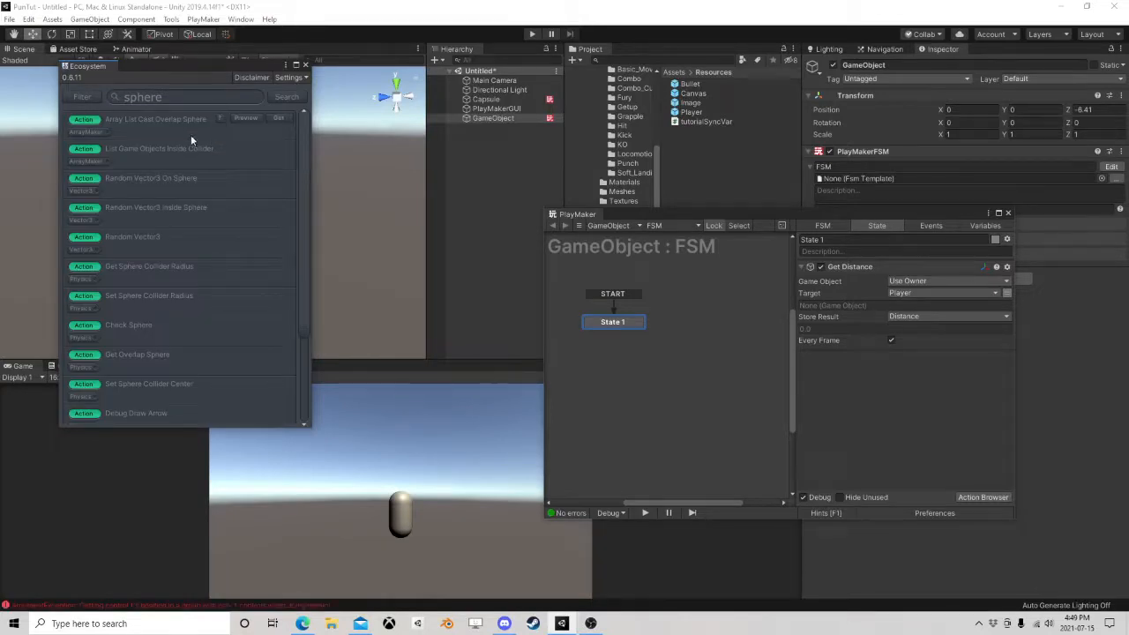
Download the Sphere Cast action from the Ecosystem results and close the Ecosystem browser.
mouse_move(191, 152)
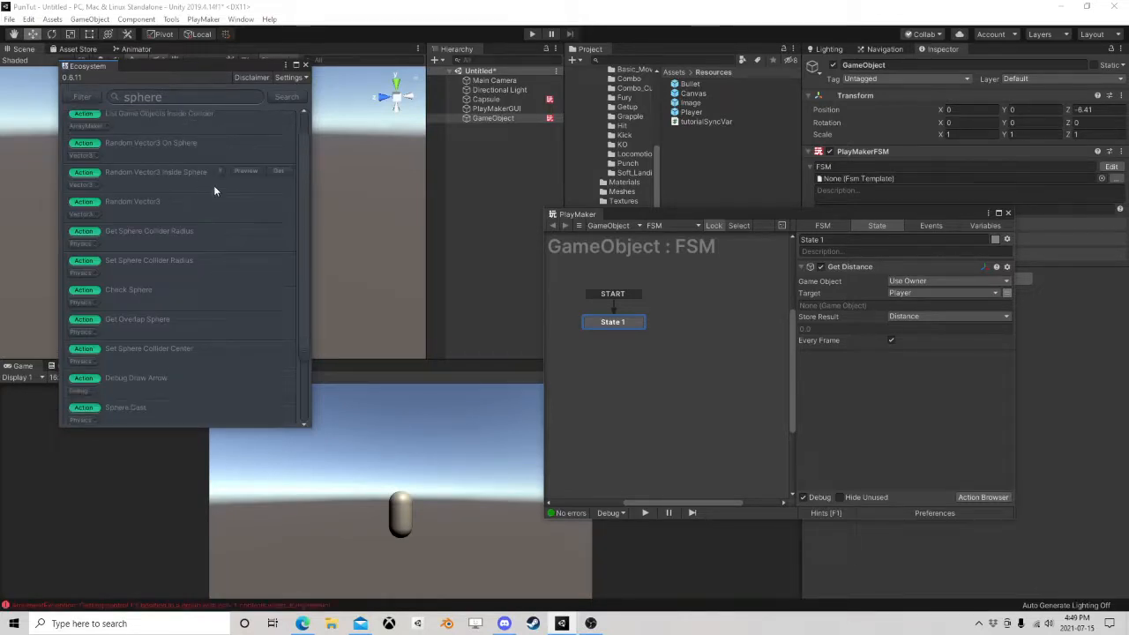
scroll(201, 209, "down", 3)
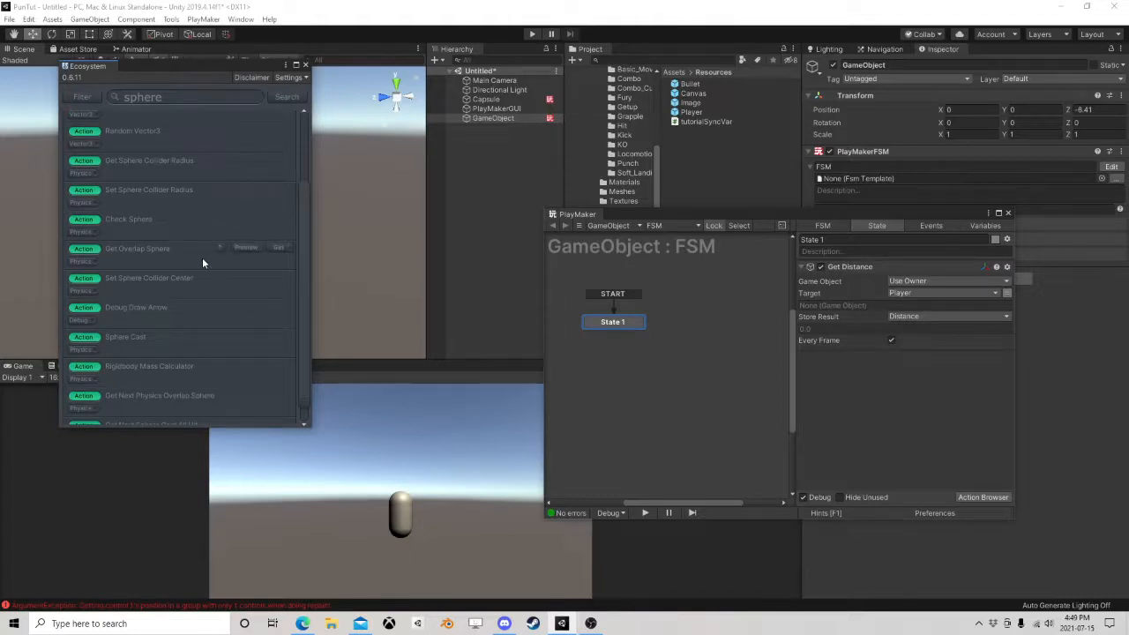
scroll(202, 262, "down", 1)
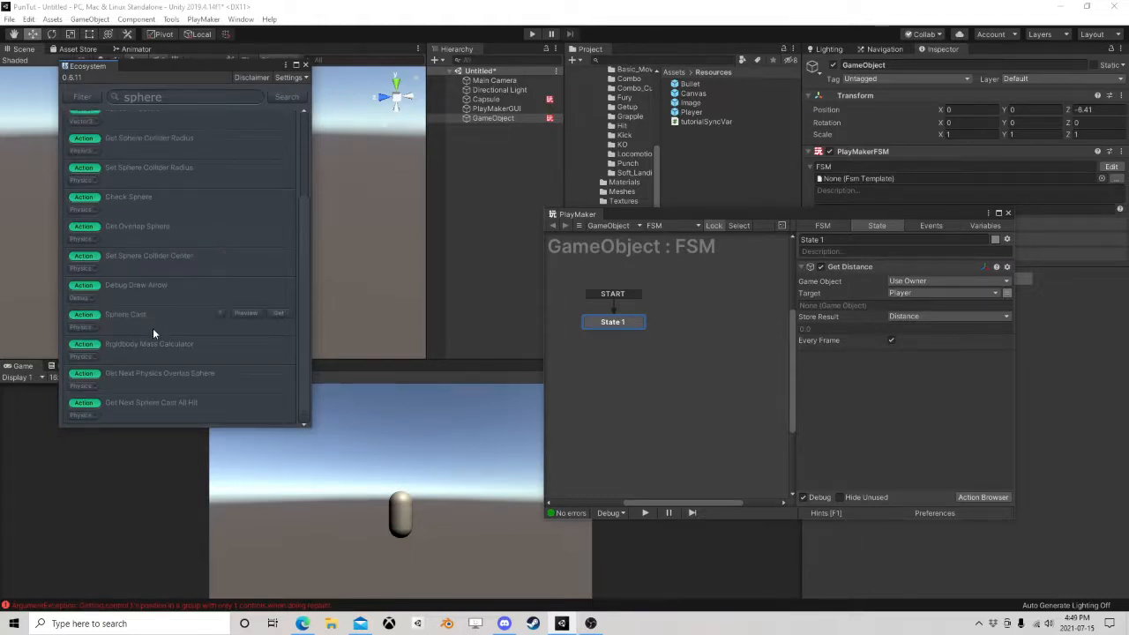
left_click(281, 314)
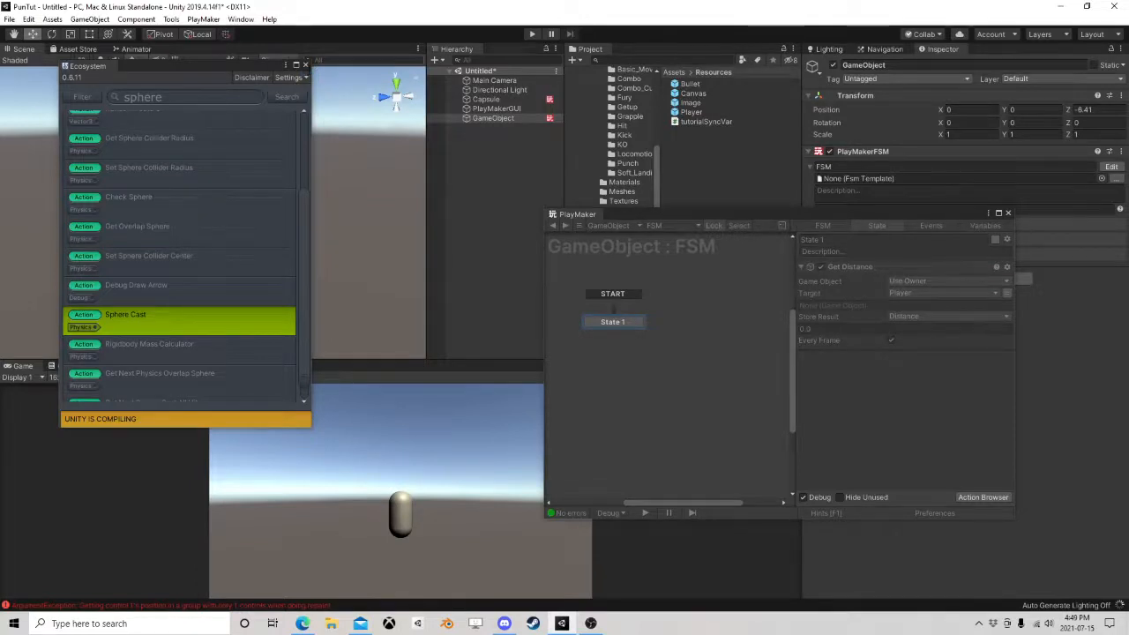
left_click(306, 67)
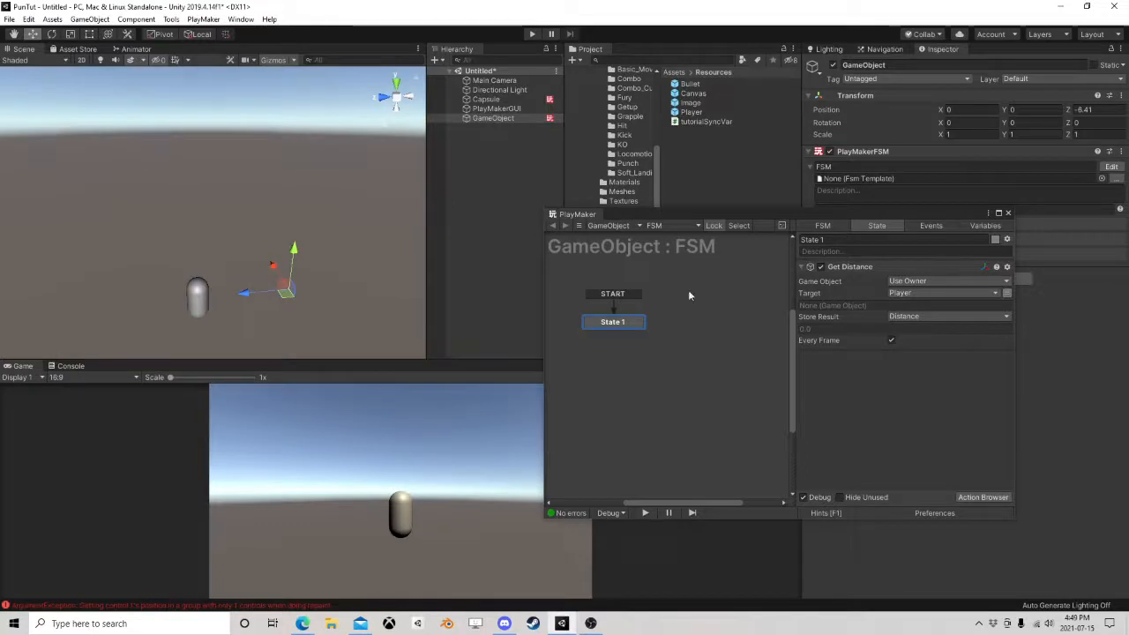
Add the Sphere Cast action to State 1 of the empty GameObject's FSM.
left_click(635, 324)
scroll(348, 317, "up", 3)
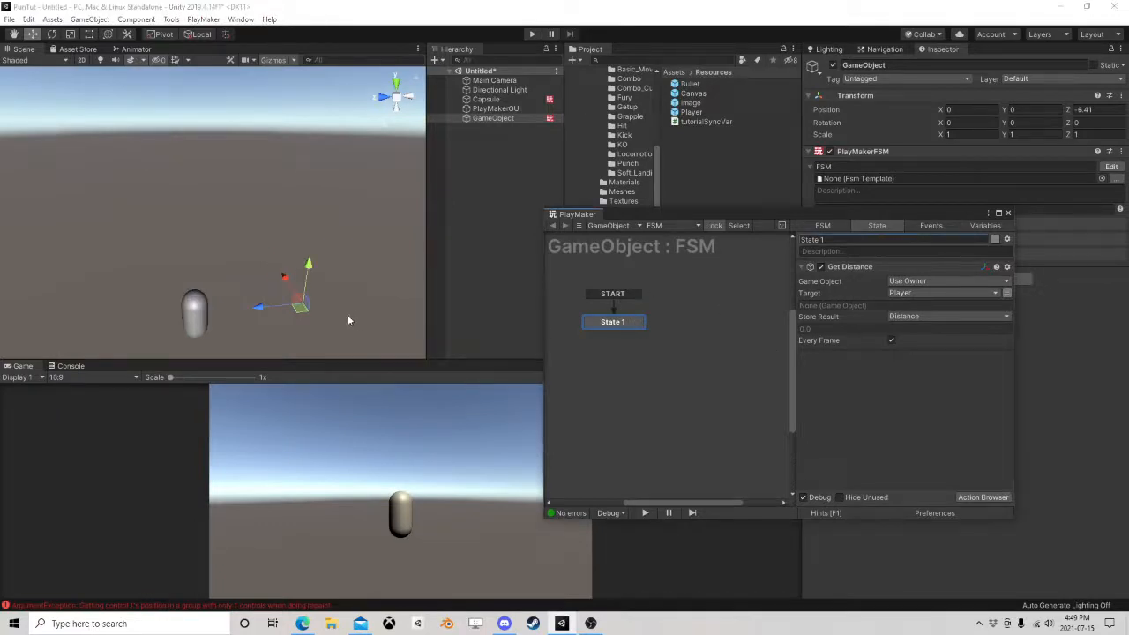
middle_click_drag(348, 317, 309, 298)
scroll(310, 298, "up", 3)
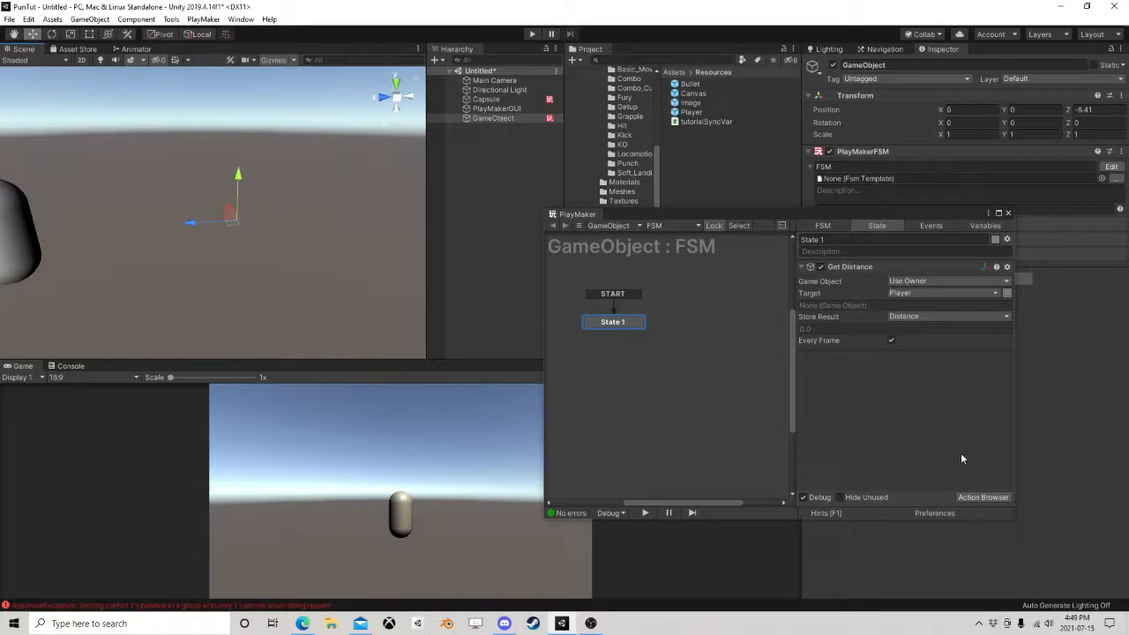
left_click(983, 497)
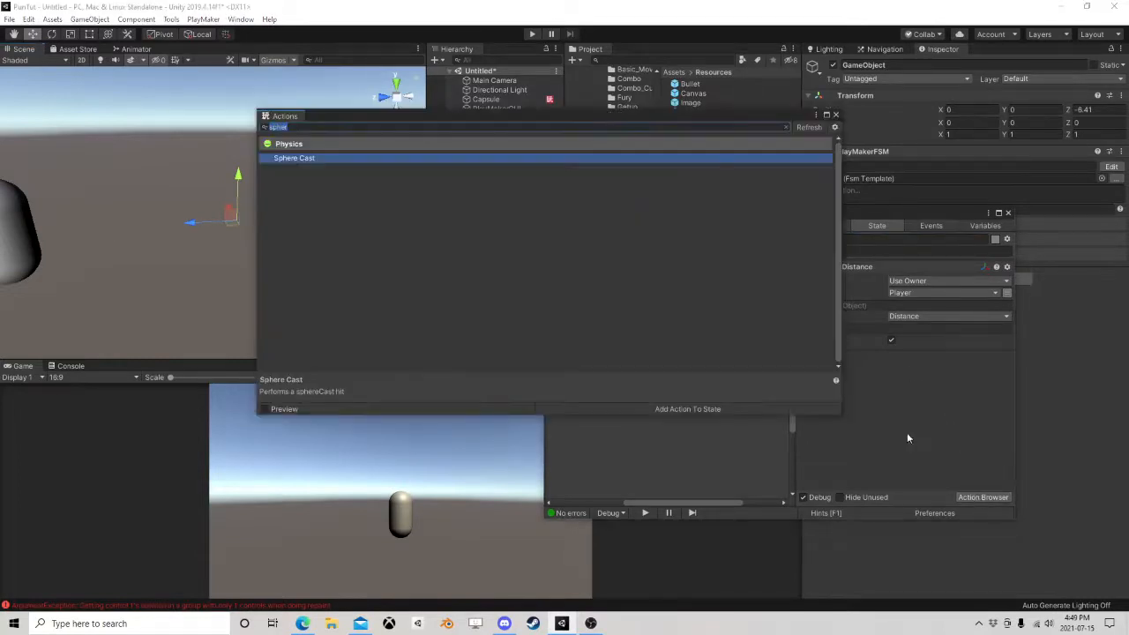
double_click(311, 159)
left_click(835, 115)
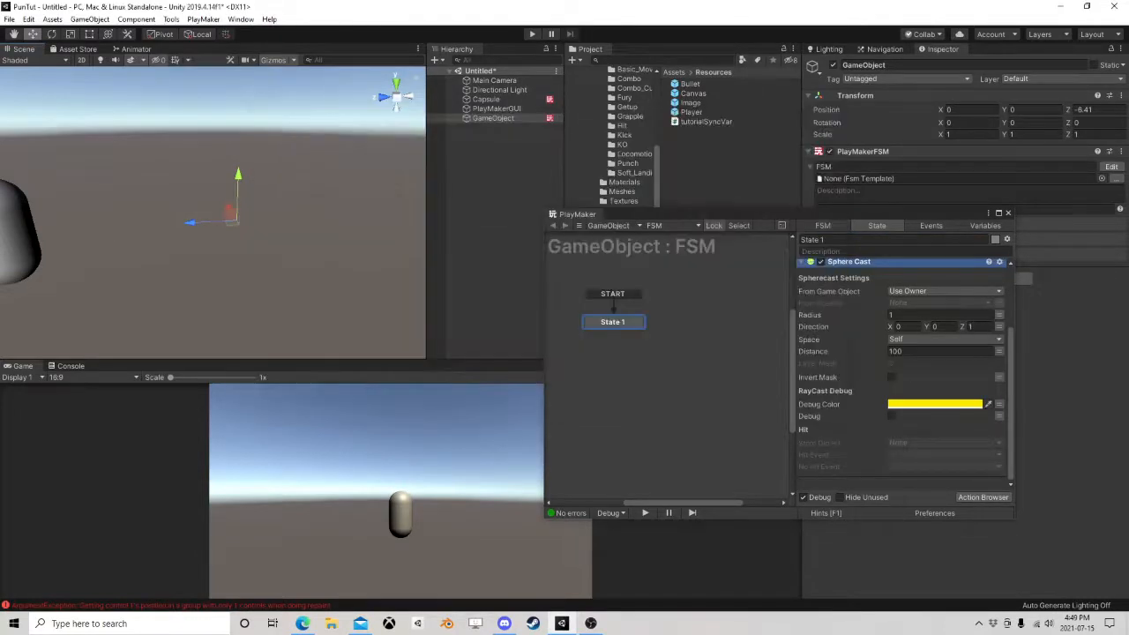
Reposition and enlarge the PlayMaker editor so the Sphere Cast settings fit in view.
left_click_drag(863, 213, 694, 137)
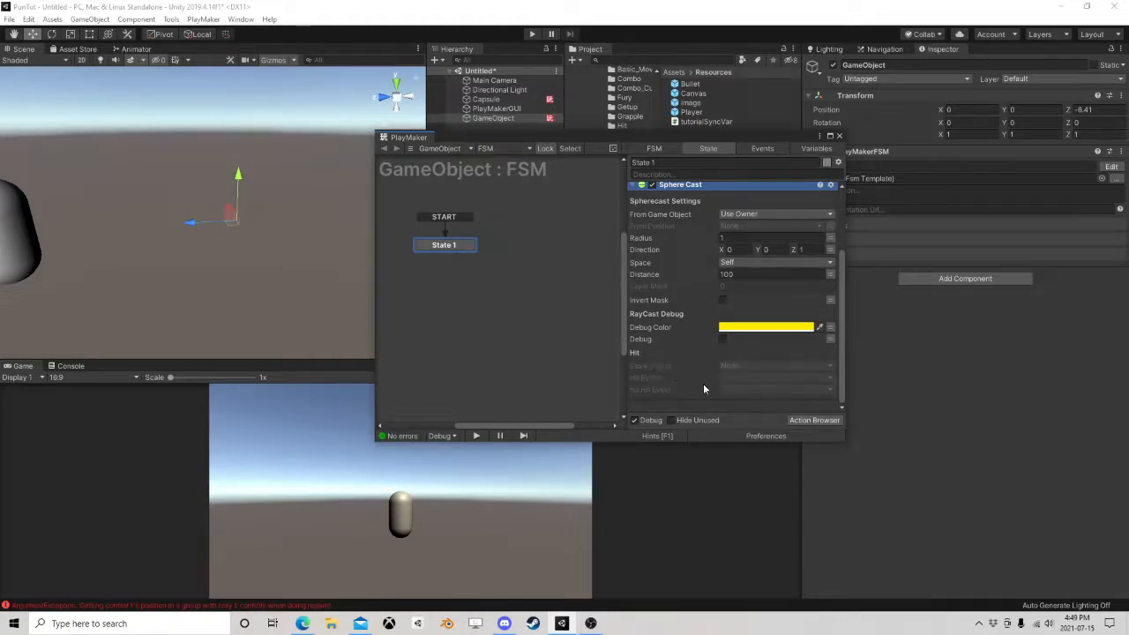
left_click(737, 366)
left_click(670, 388)
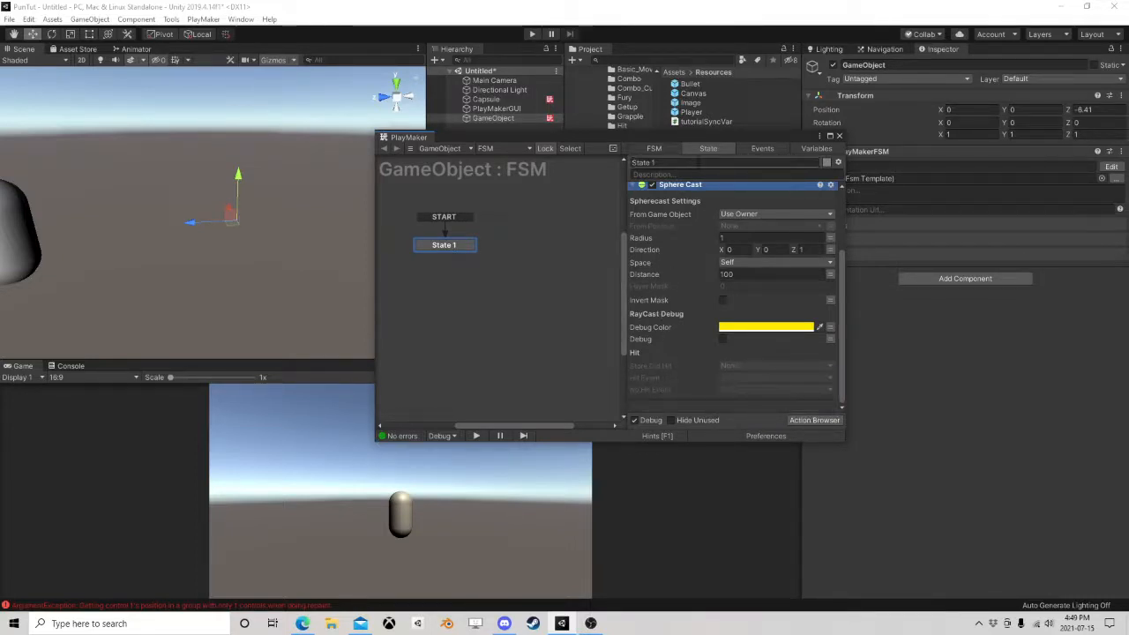
left_click_drag(699, 139, 703, 66)
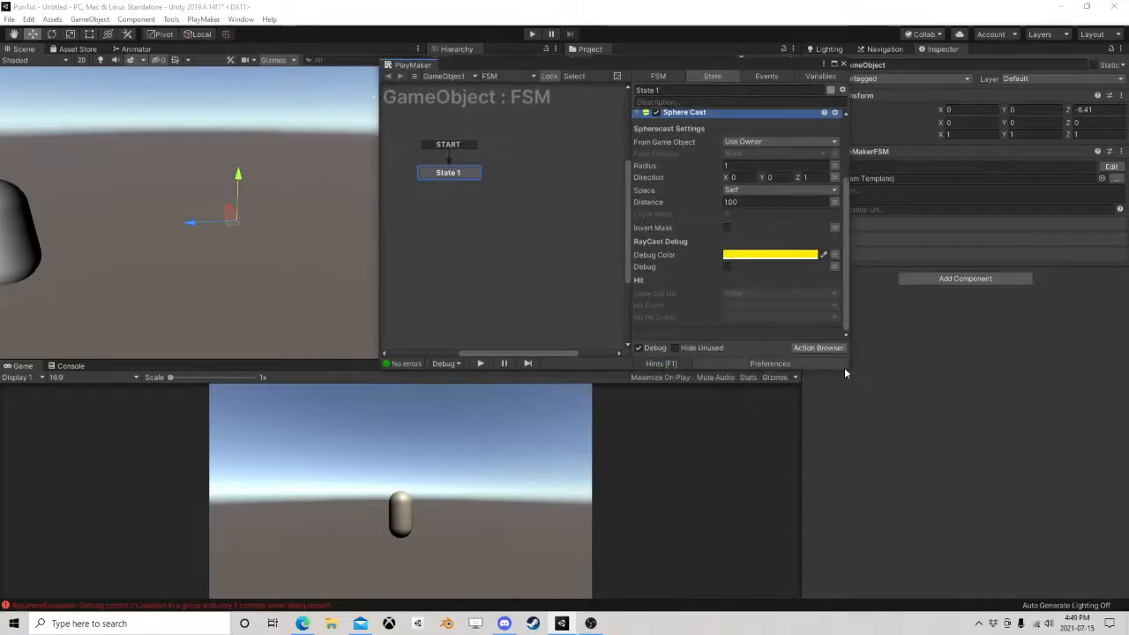
left_click_drag(847, 368, 884, 449)
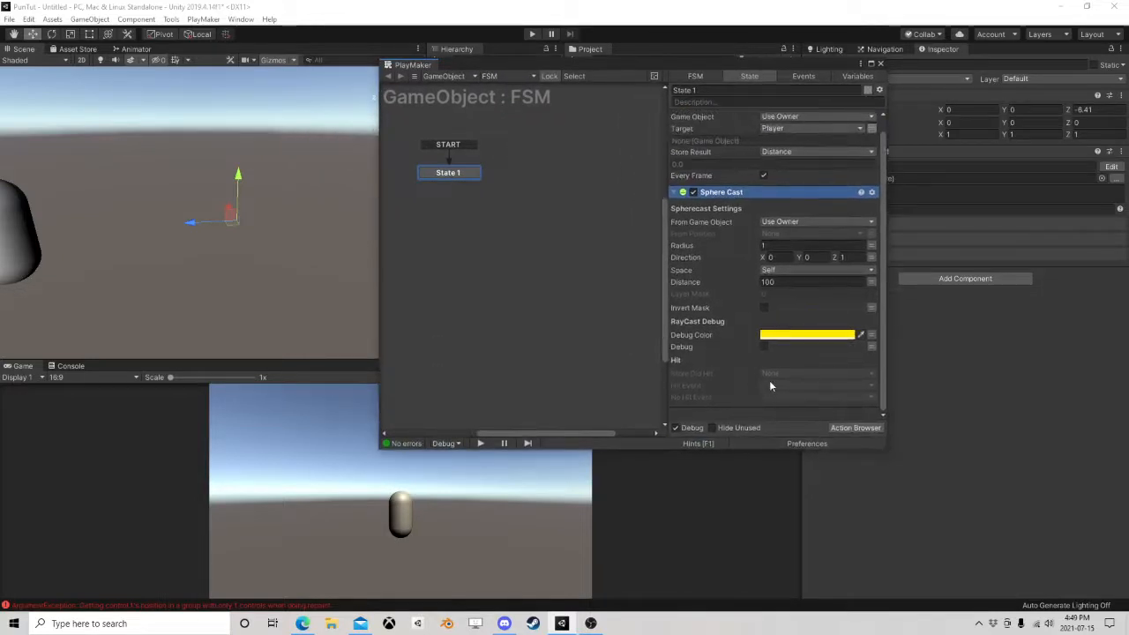
Create and assign the Sphere Cast events Hit and No Hit, adding the Hit transition to State 1.
left_click(797, 457)
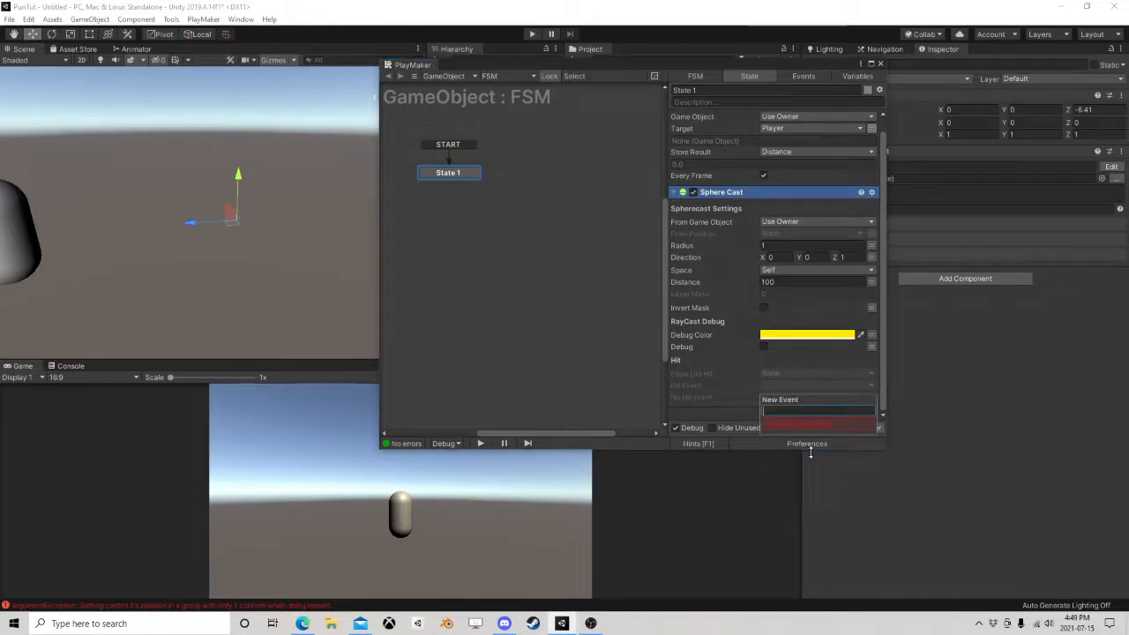
type("Hit")
key("Return")
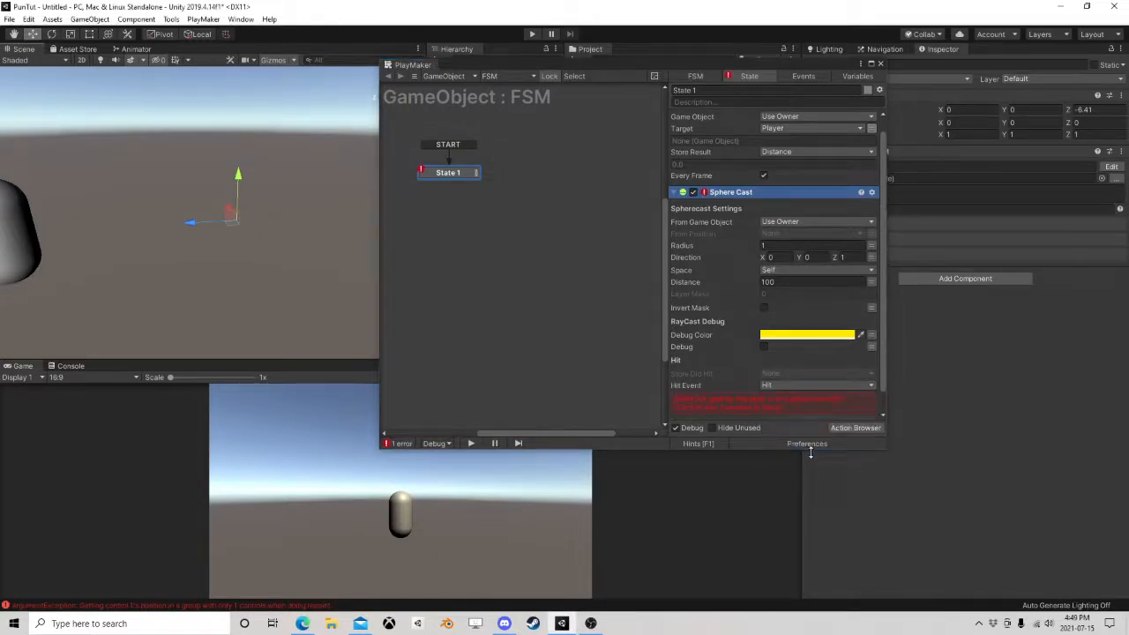
left_click(776, 386)
left_click(796, 483)
type("No")
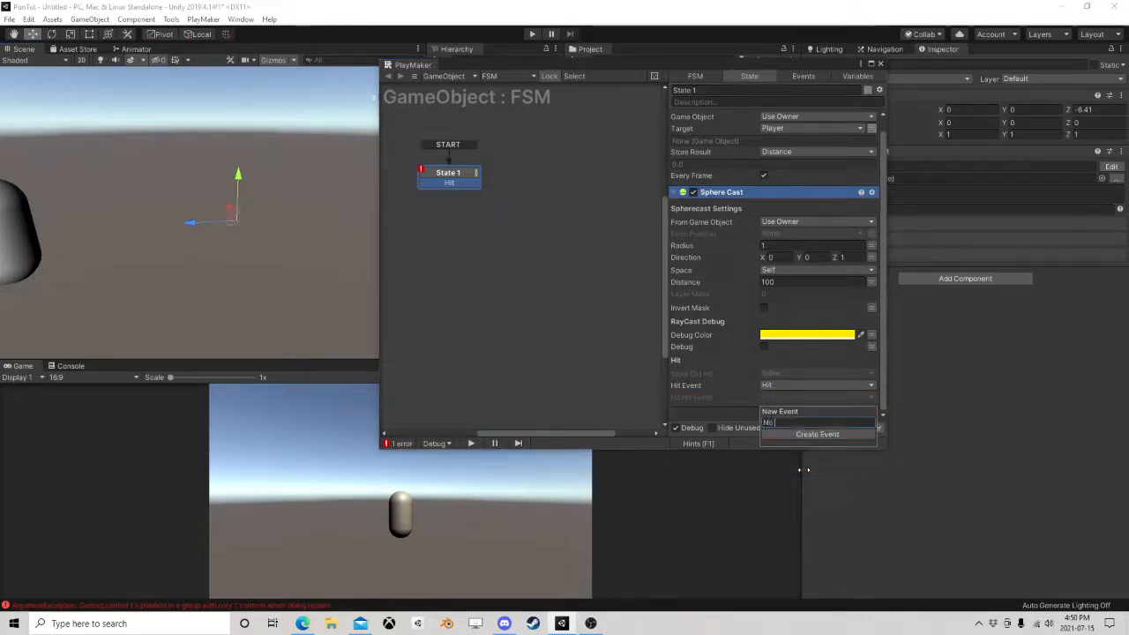
type(" Hit")
key("Return")
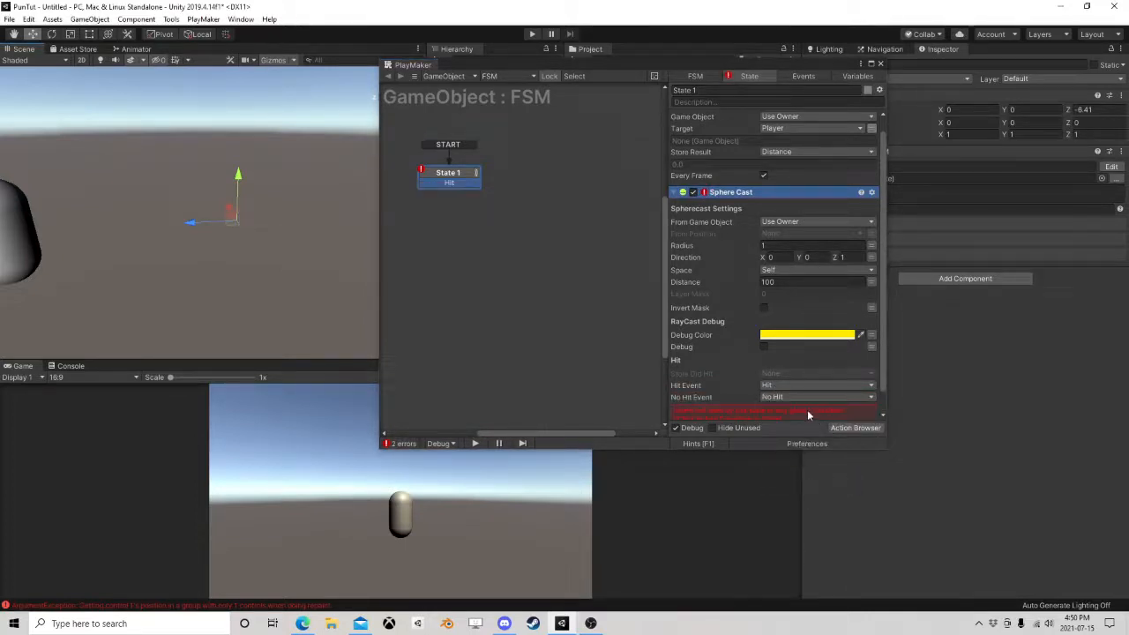
Link State 1's Hit transition to new State 2 and No Hit to new State 3, and enable the Sphere Cast's Debug option.
left_click_drag(470, 185, 534, 209)
left_click(448, 180)
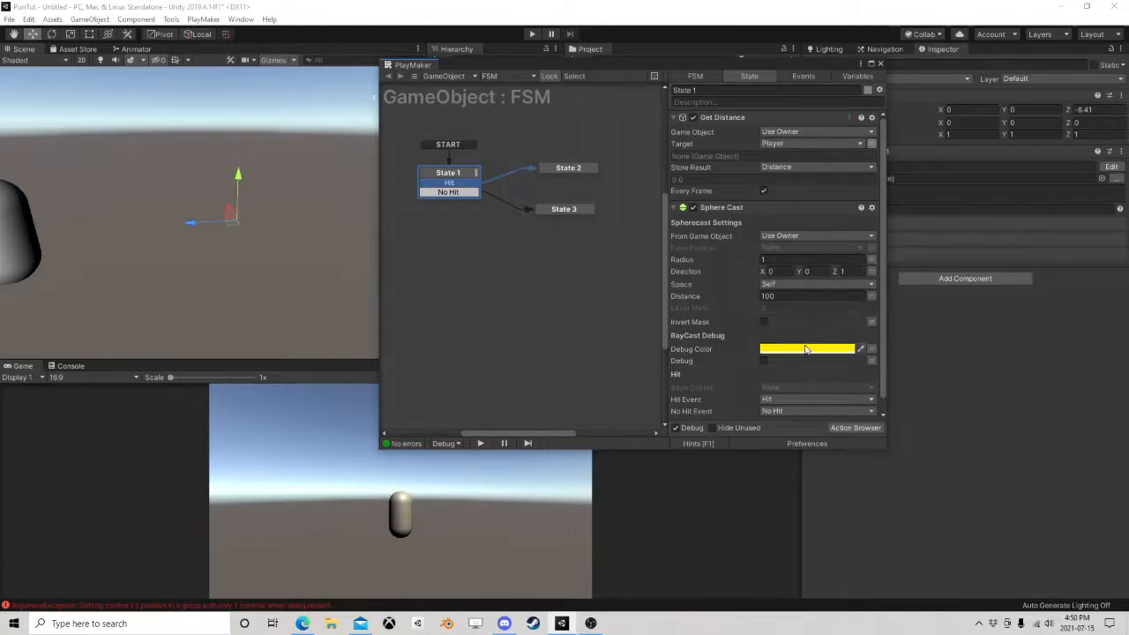
scroll(761, 353, "down", 1)
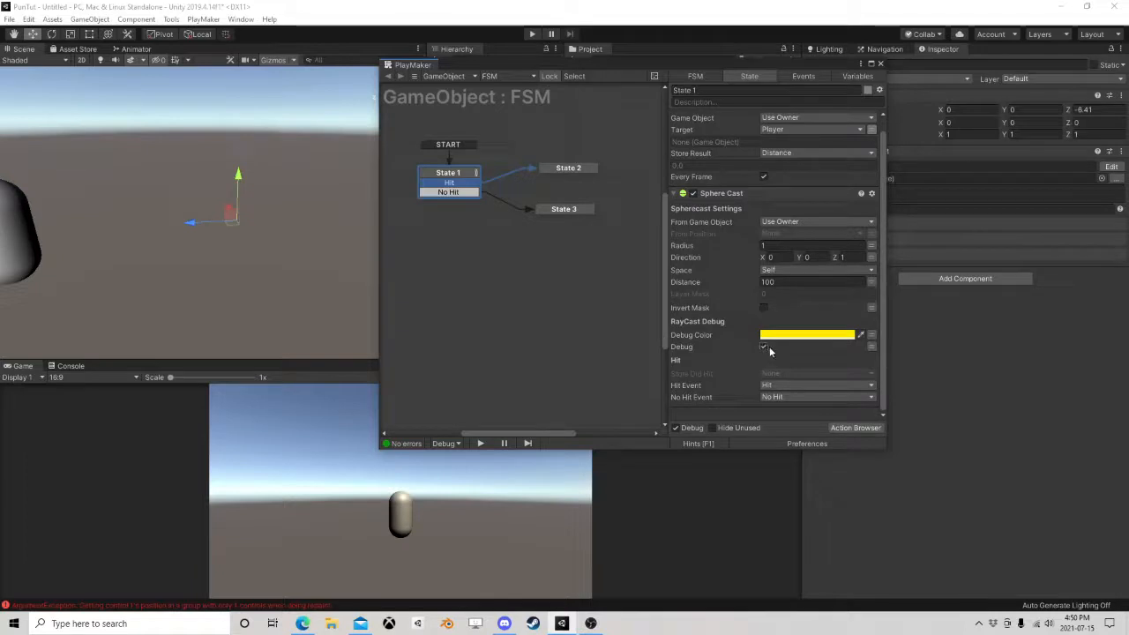
Add a Get Raycast Hit Info action to State 2, store its hit game object in HitObj, and copy the action.
left_click(572, 167)
left_click(854, 429)
type("get ray")
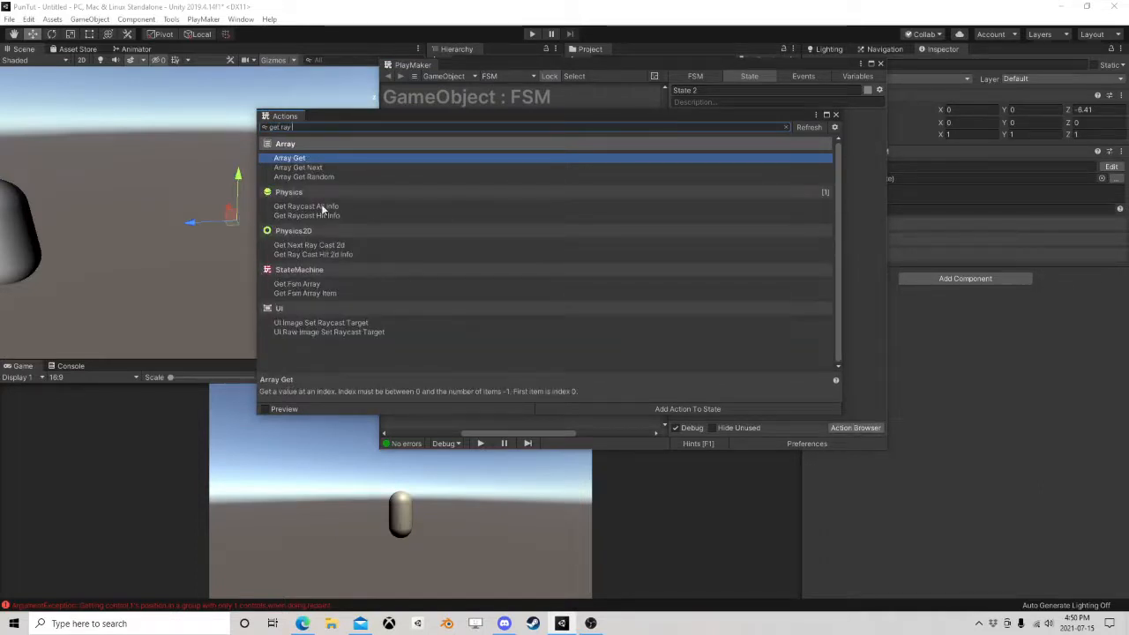
double_click(332, 217)
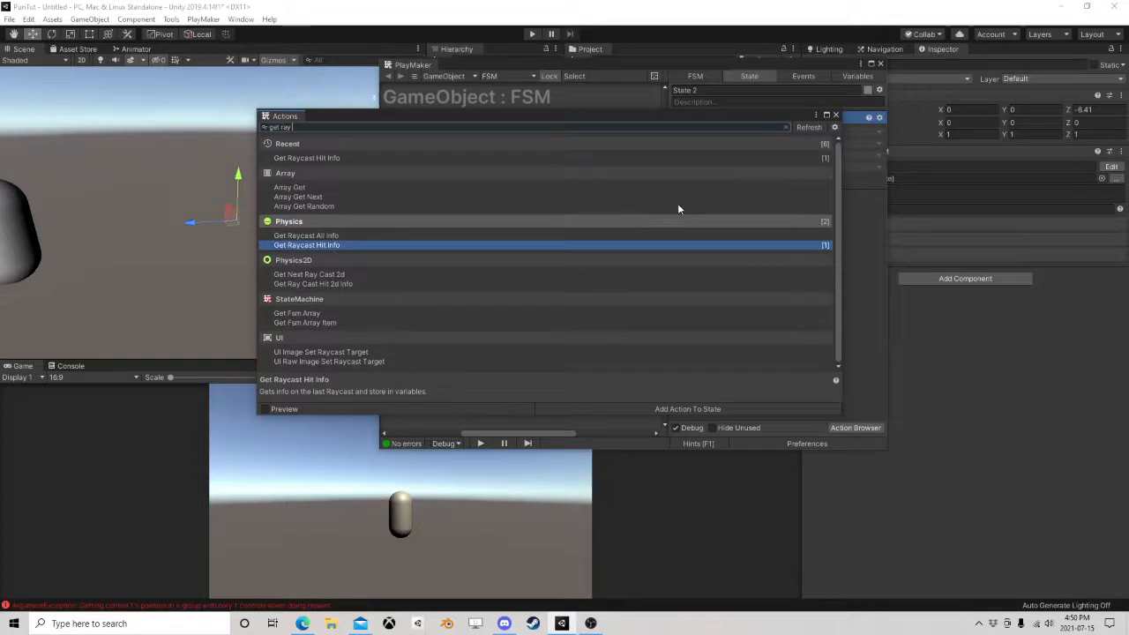
left_click(835, 116)
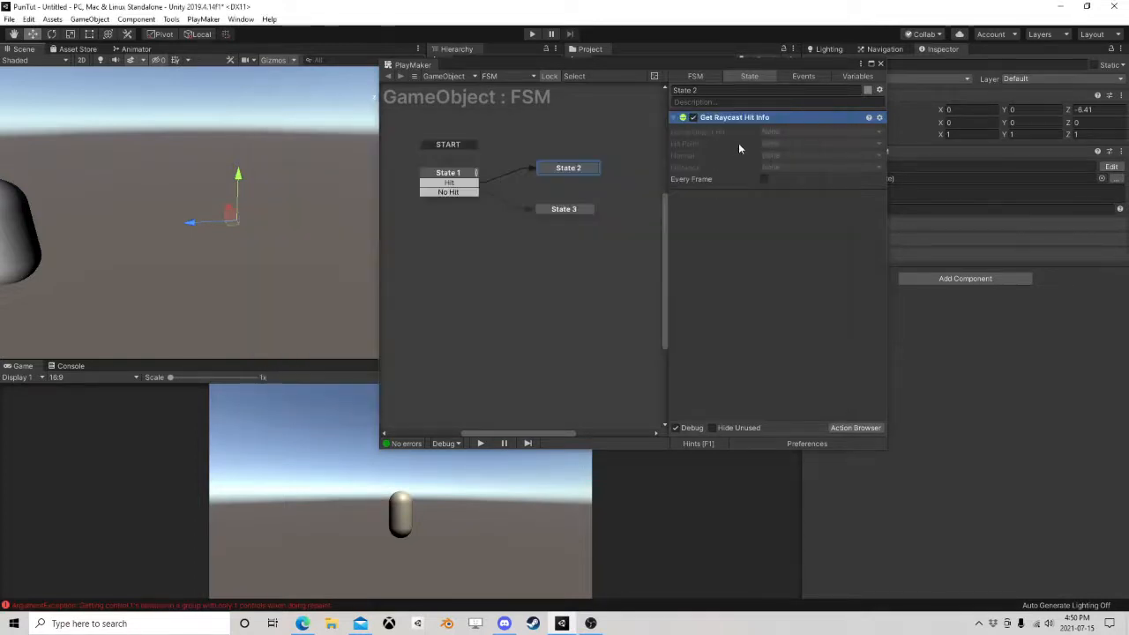
left_click(794, 131)
left_click(788, 156)
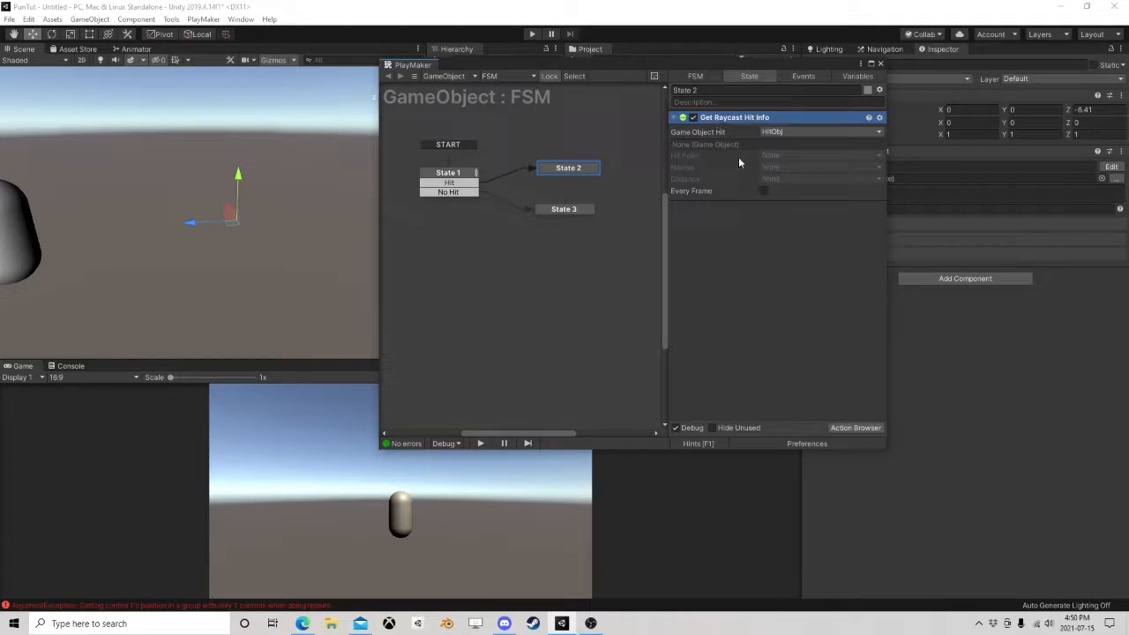
right_click(717, 118)
left_click(750, 196)
Add a FINISHED transition to State 3 and link it back to State 1.
left_click(556, 210)
right_click(555, 210)
mouse_move(675, 217)
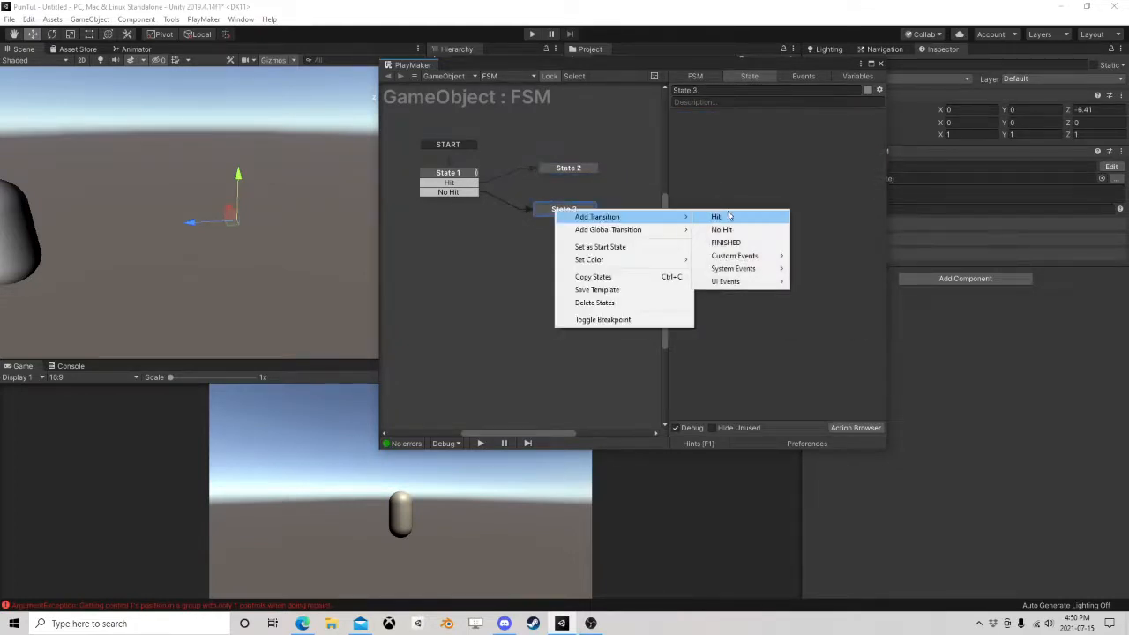
left_click(727, 243)
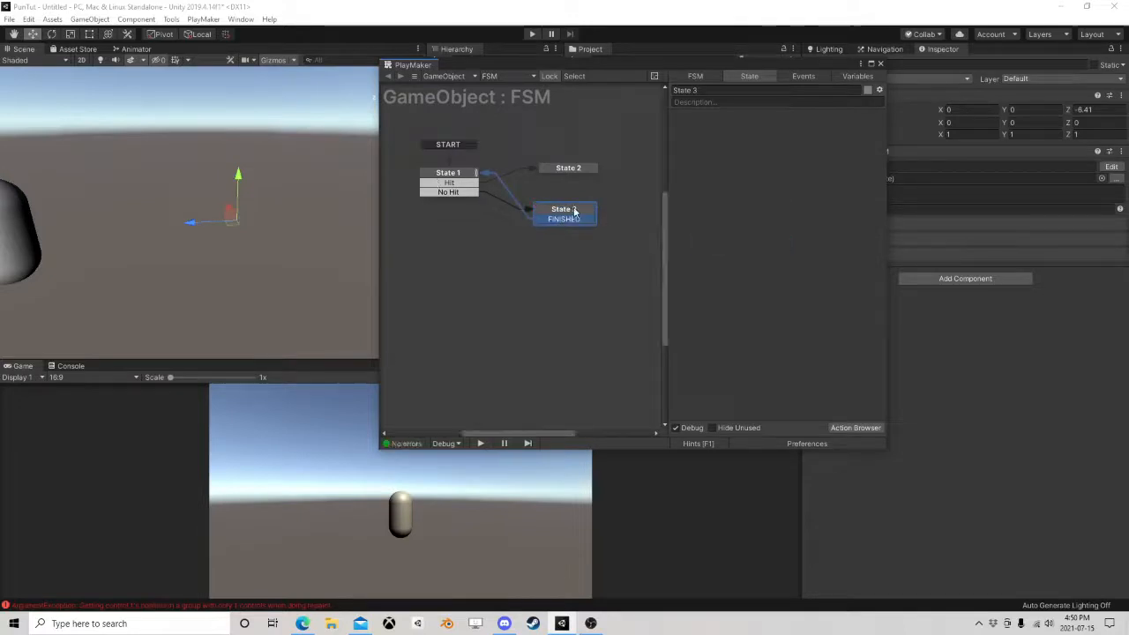
Add a FINISHED transition to State 2 and link it back to State 1.
left_click(571, 168)
right_click(572, 168)
mouse_move(607, 173)
left_click(739, 185)
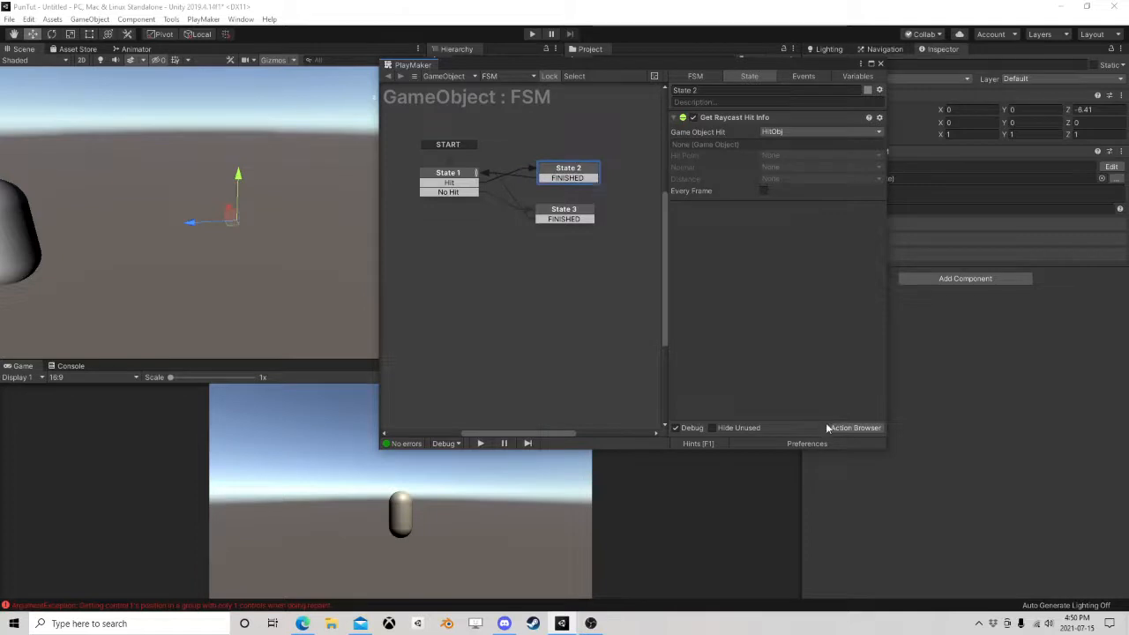
Add a Next Frame Event action to State 2 that sends the FINISHED event.
key("e")
key("x")
key("t")
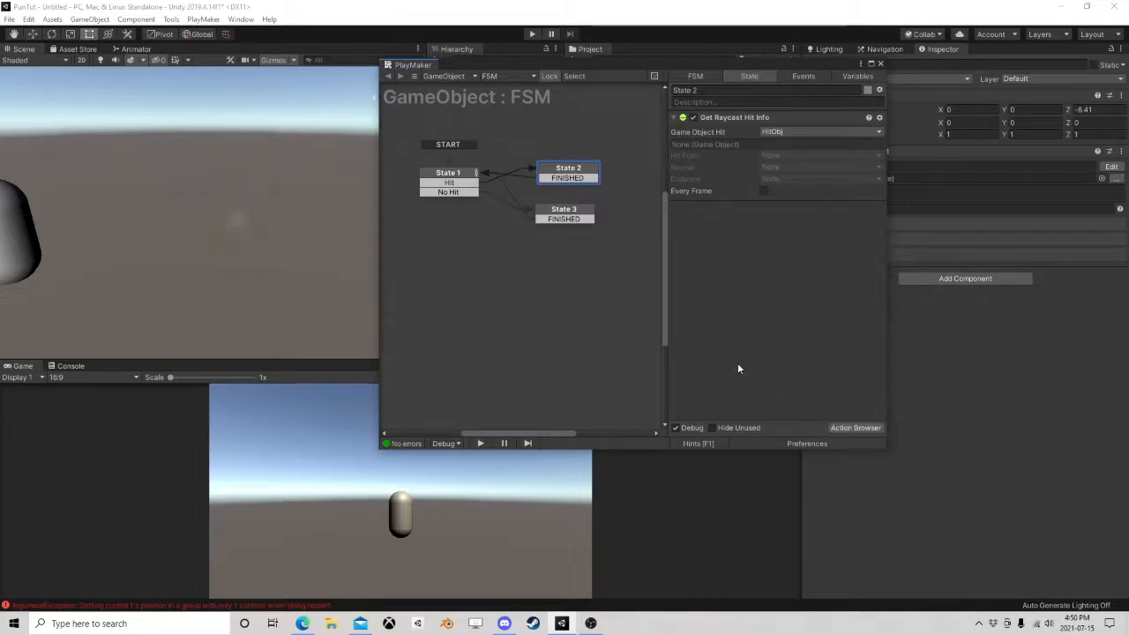
key("f")
left_click(858, 428)
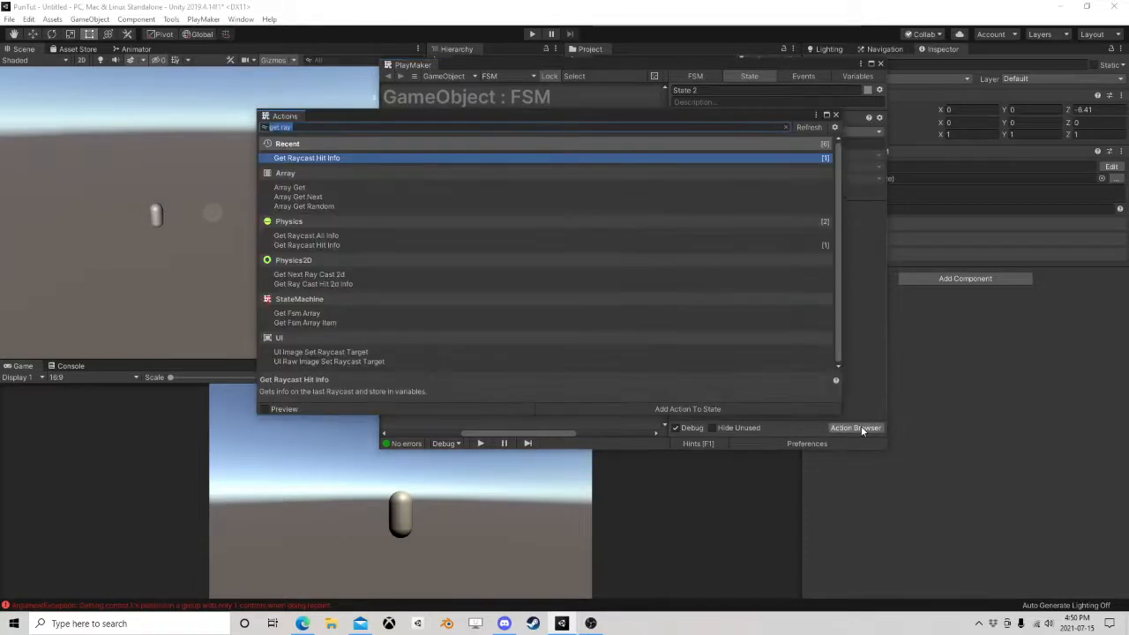
type("next")
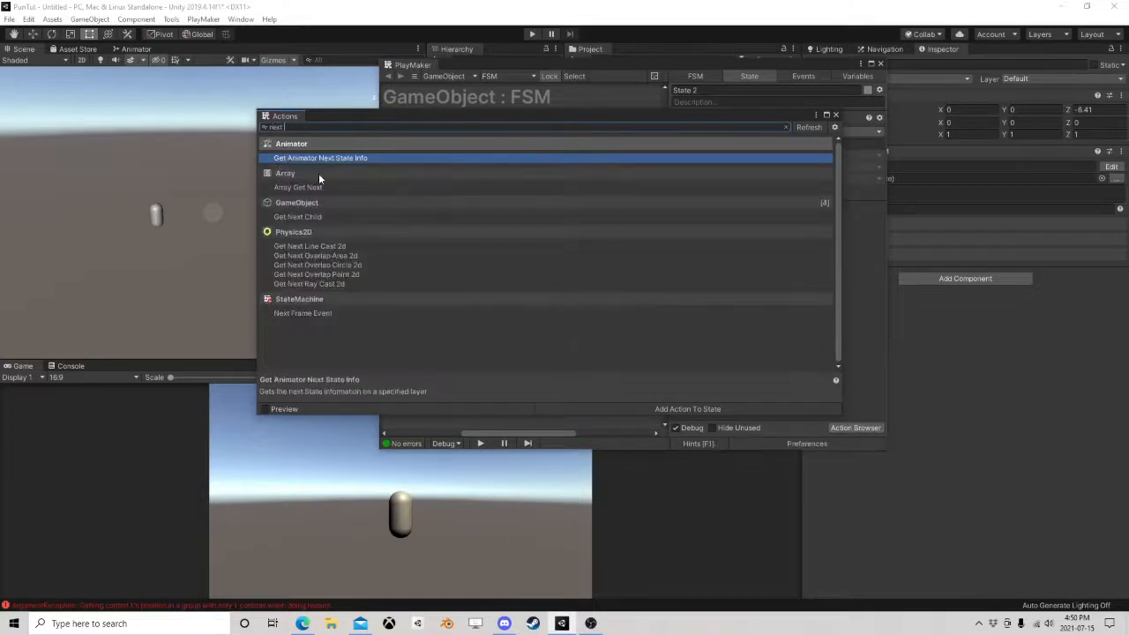
type(" fra")
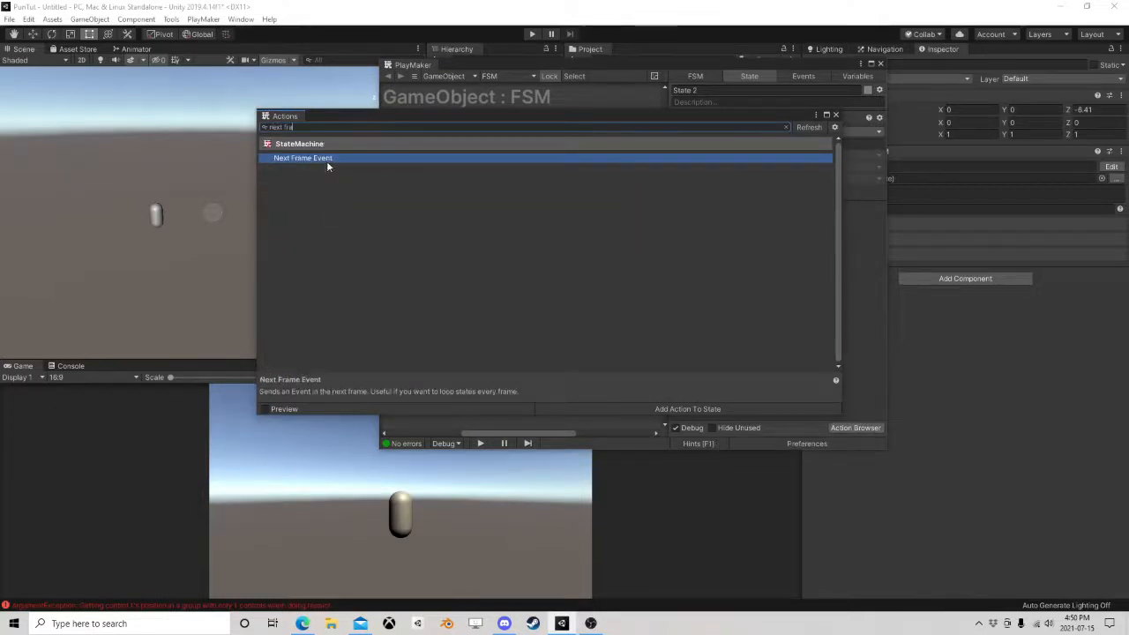
double_click(327, 161)
left_click(834, 117)
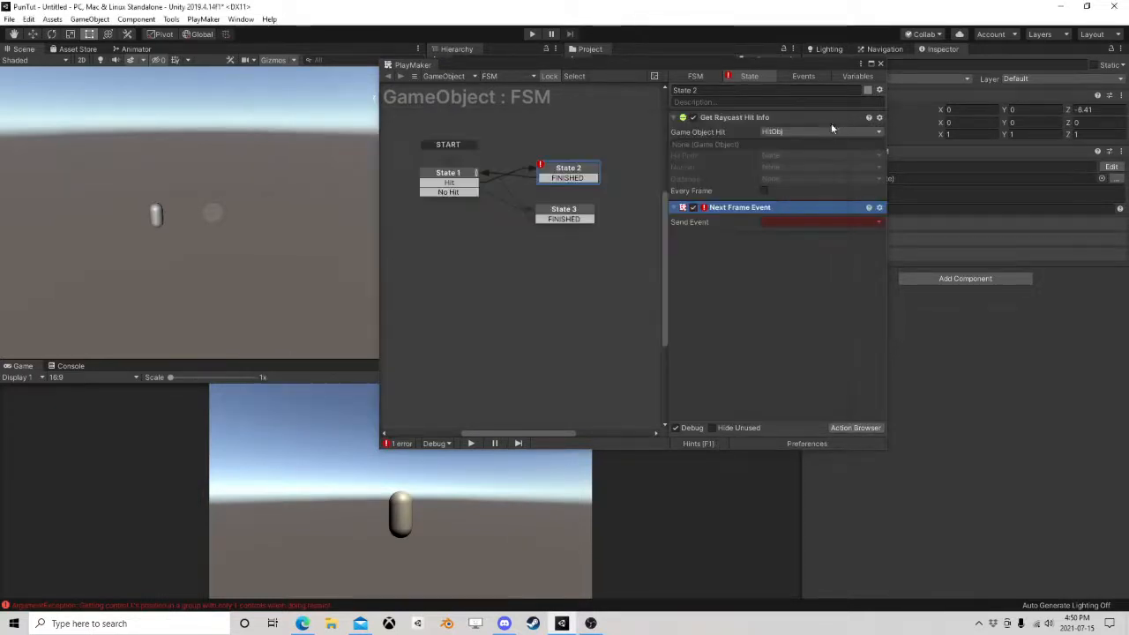
left_click(814, 221)
left_click(765, 273)
Copy State 2's Next Frame Event action and paste it into State 3.
right_click(741, 214)
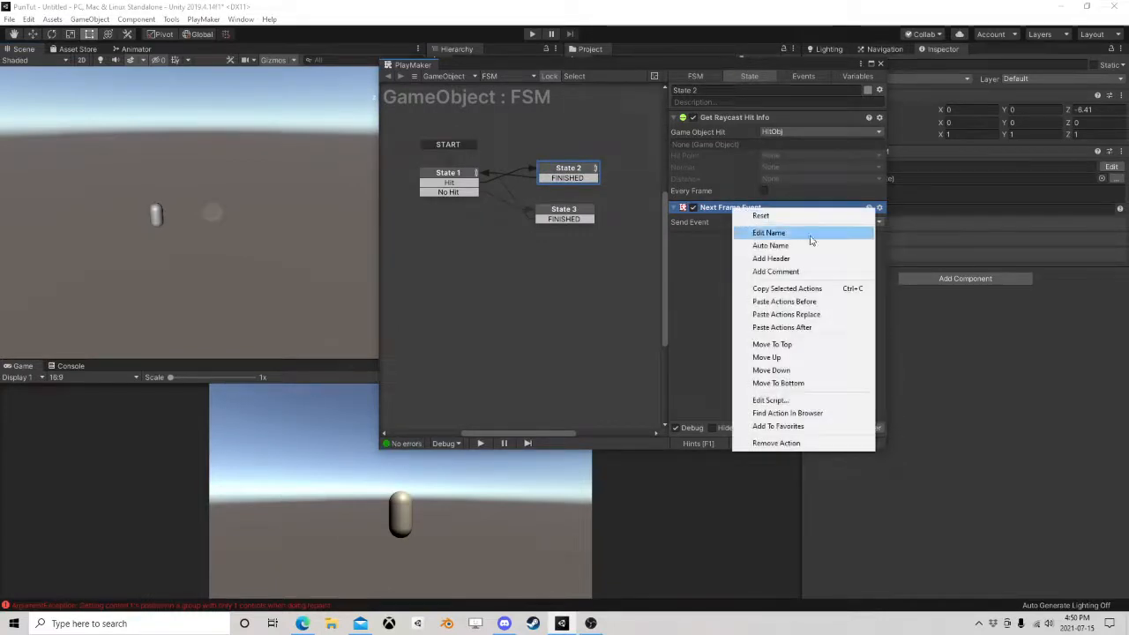
left_click(772, 290)
left_click(573, 214)
right_click(747, 240)
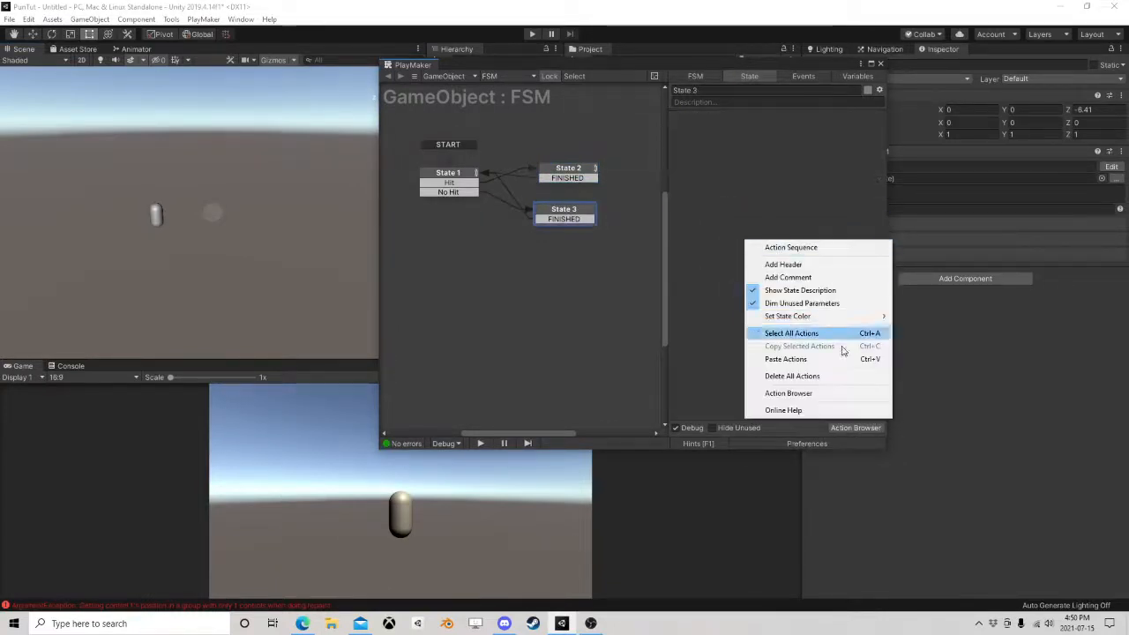
left_click(816, 359)
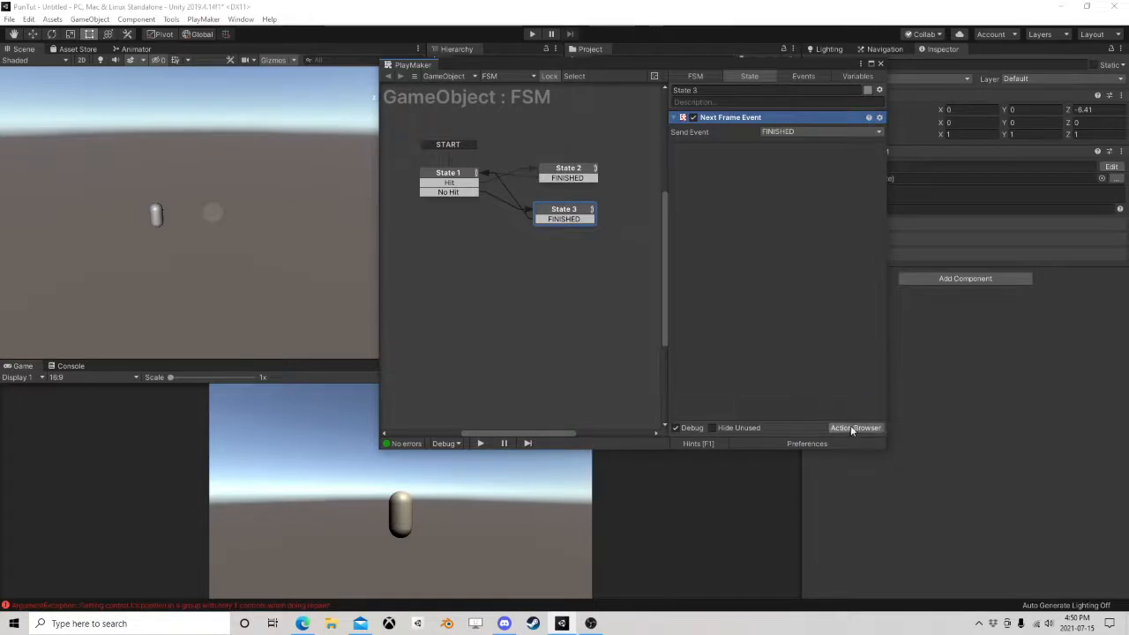
Add a Set Game Object action to State 3 and place it above the Next Frame Event.
left_click(855, 427)
type("set ga")
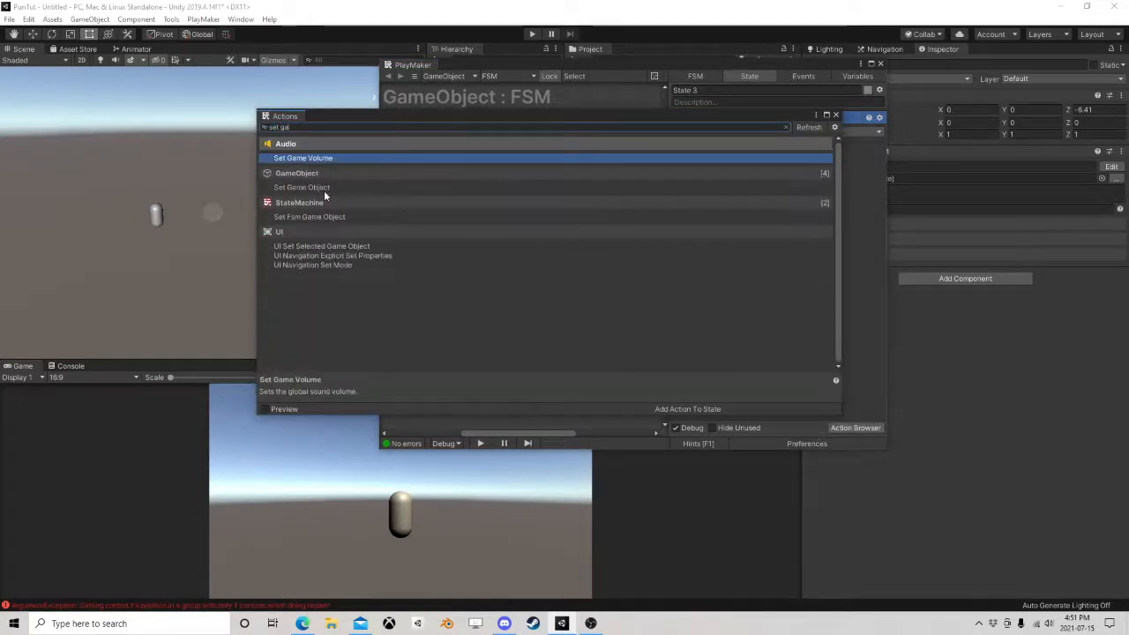
double_click(324, 189)
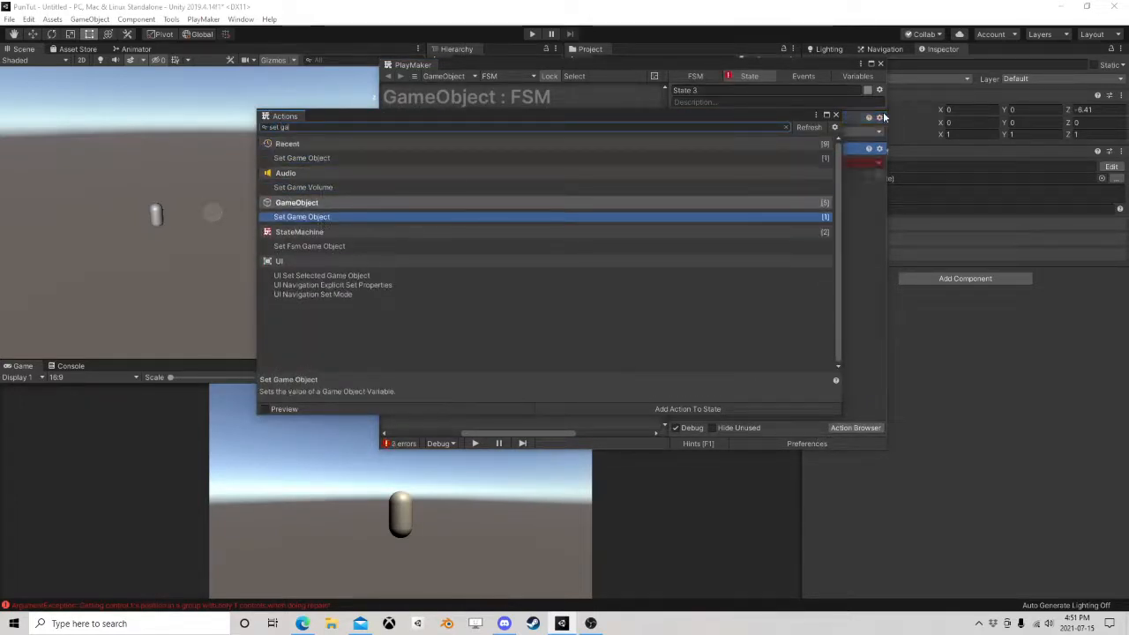
left_click(836, 116)
left_click_drag(733, 149, 746, 113)
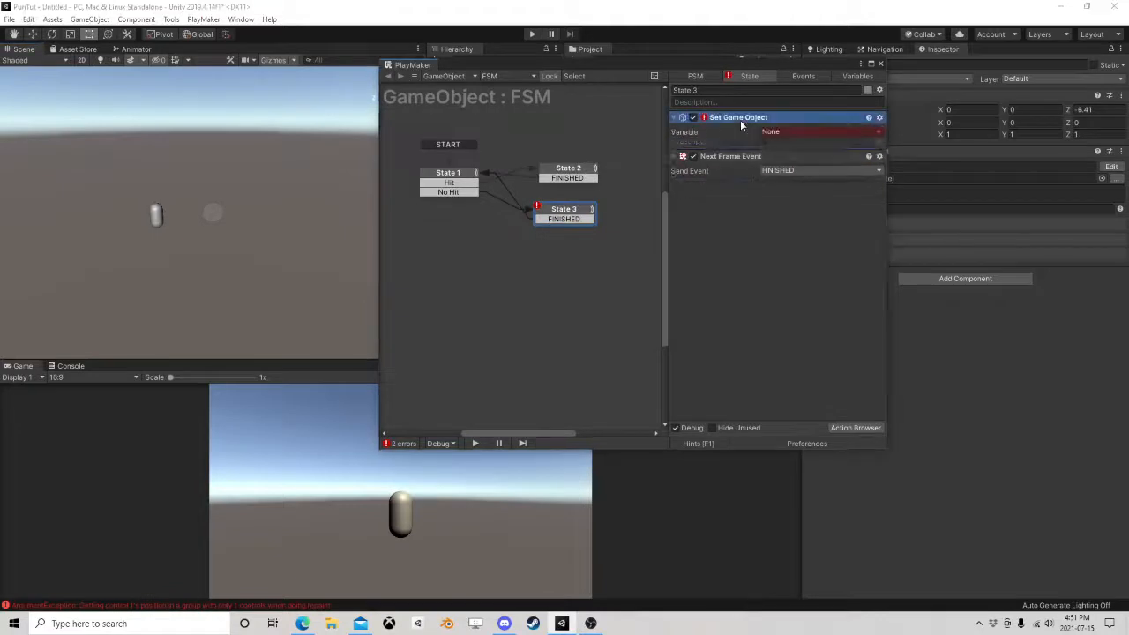
Set the Set Game Object action's variable to HitObj and its game object to a new variable named Null.
left_click(798, 134)
left_click(788, 156)
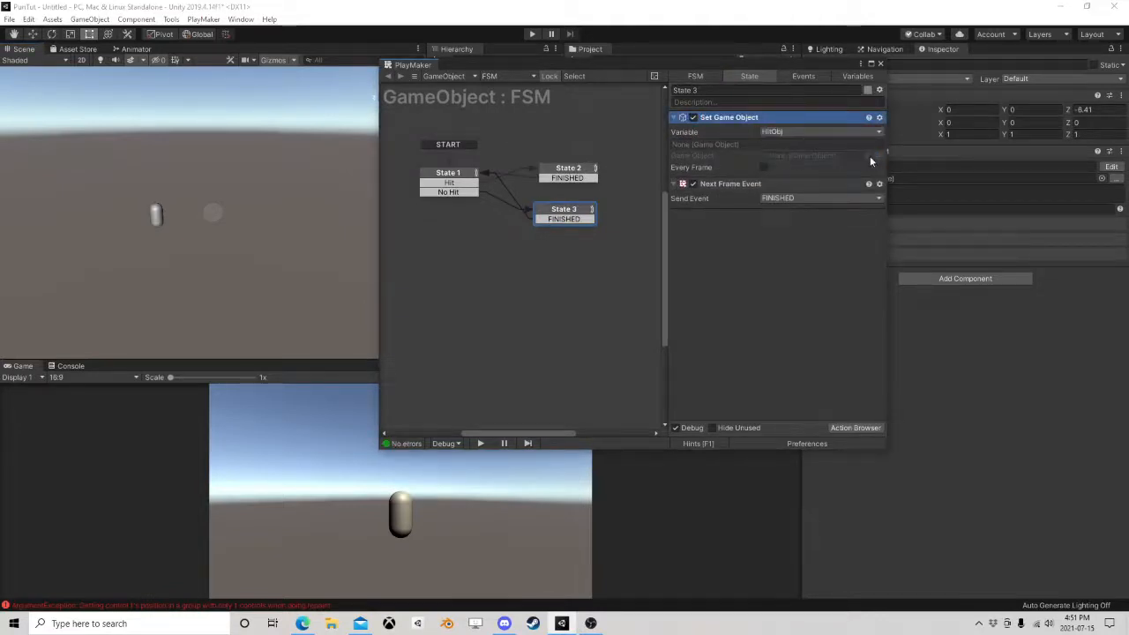
left_click(838, 156)
left_click(798, 212)
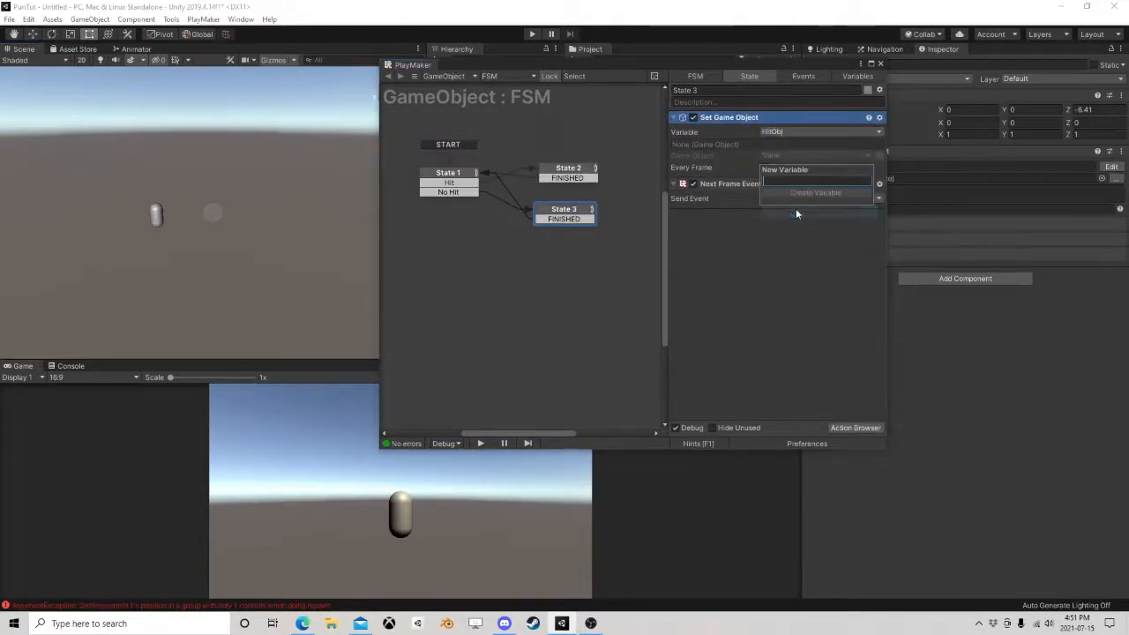
type("Nul")
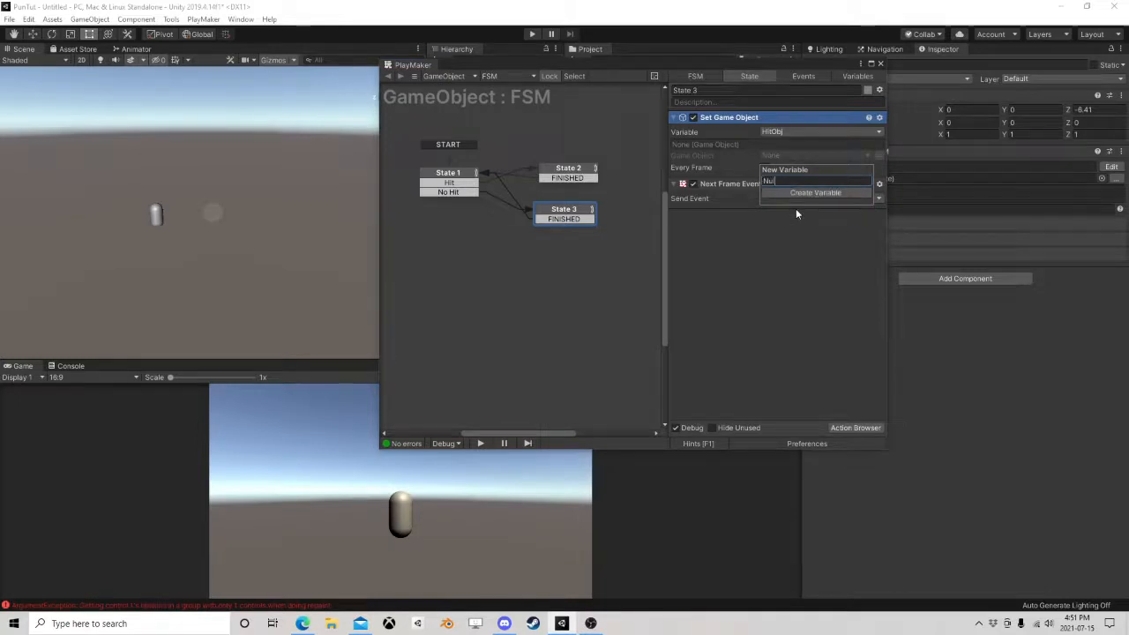
type("l")
key("Return")
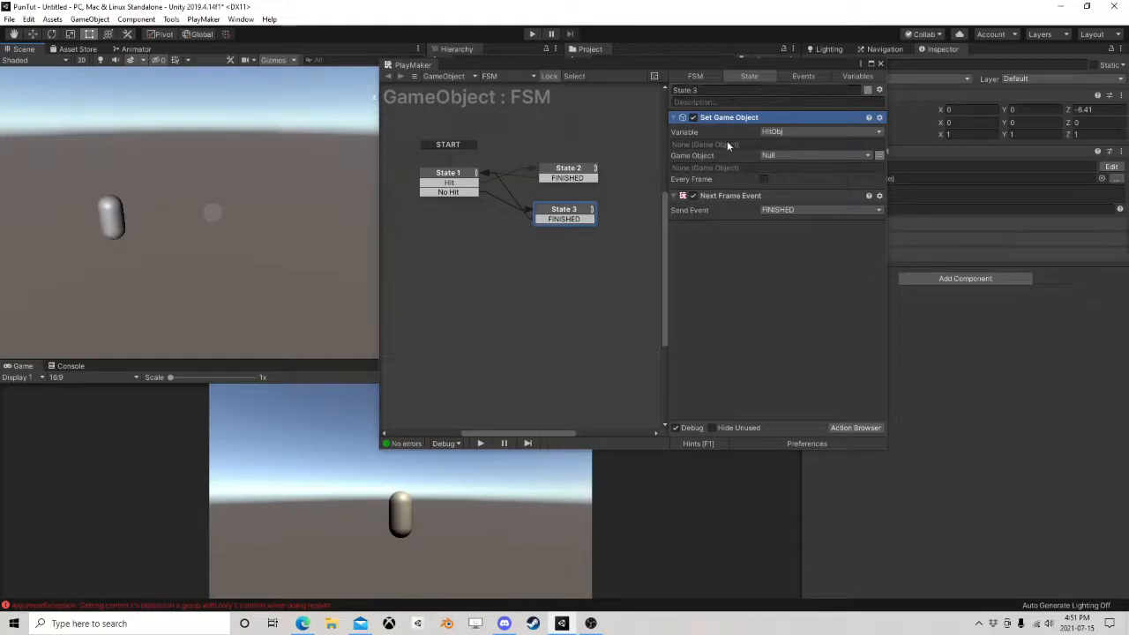
Play the scene and inspect State 2's hit object, State 1's Sphere Cast and the debug line in the scene.
key("ctrl+p")
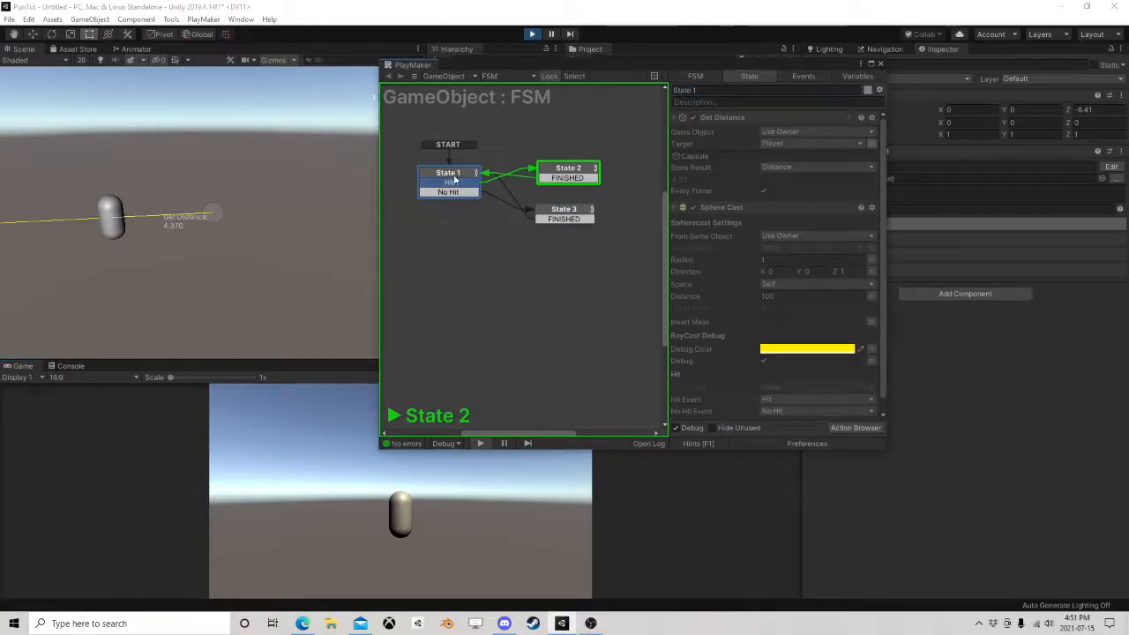
left_click(571, 169)
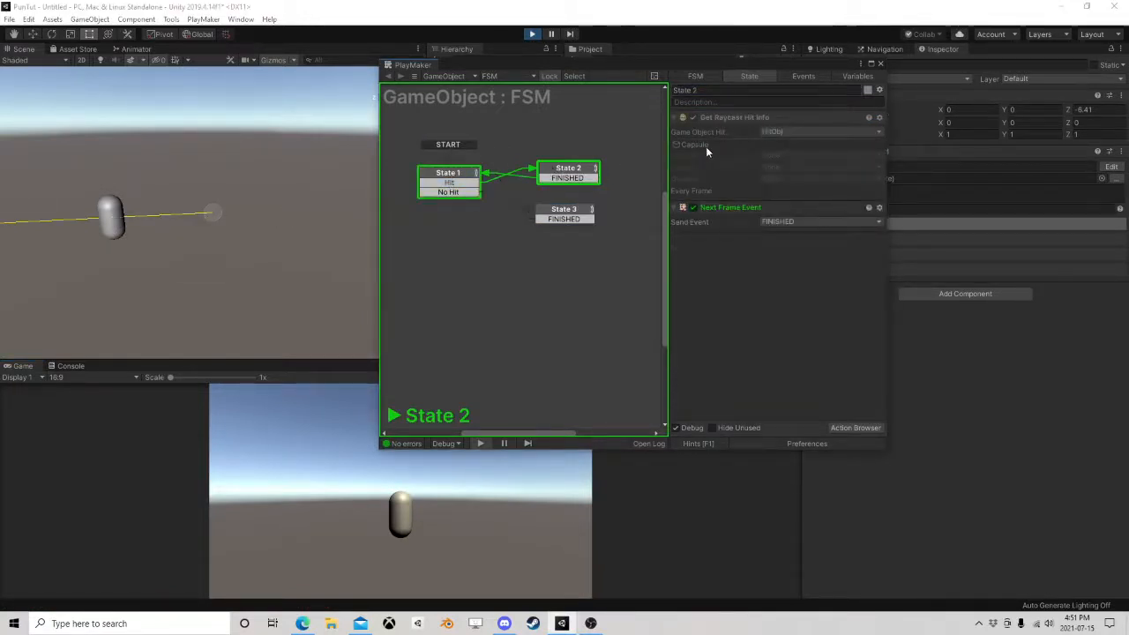
left_click(448, 176)
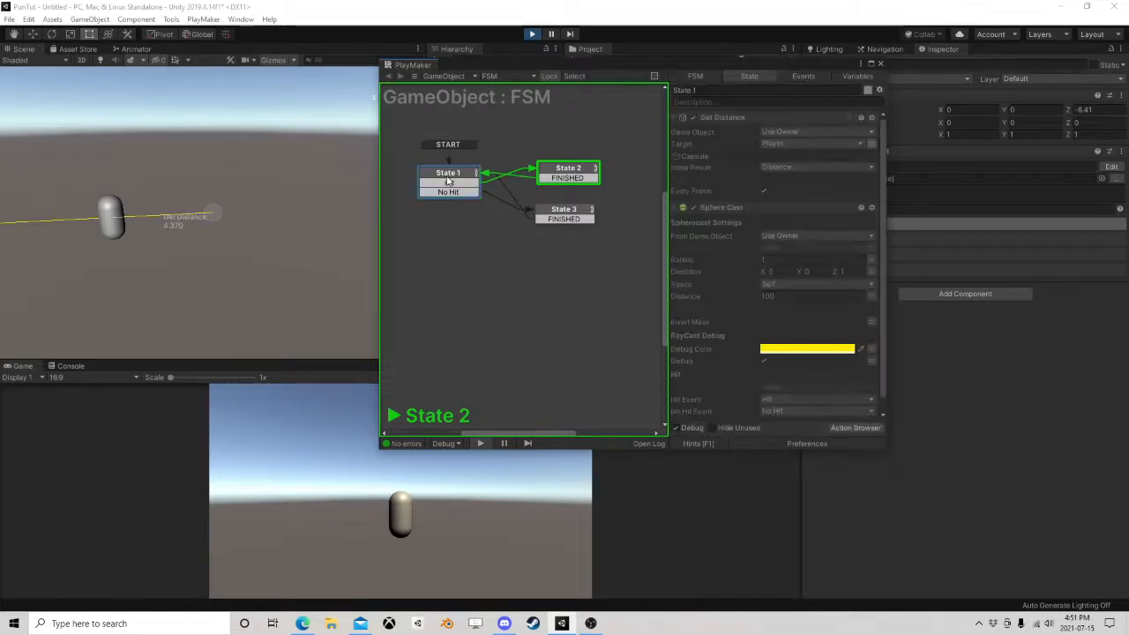
left_click_drag(248, 202, 229, 209, "alt")
middle_click_drag(229, 208, 172, 213)
scroll(176, 210, "up", 5)
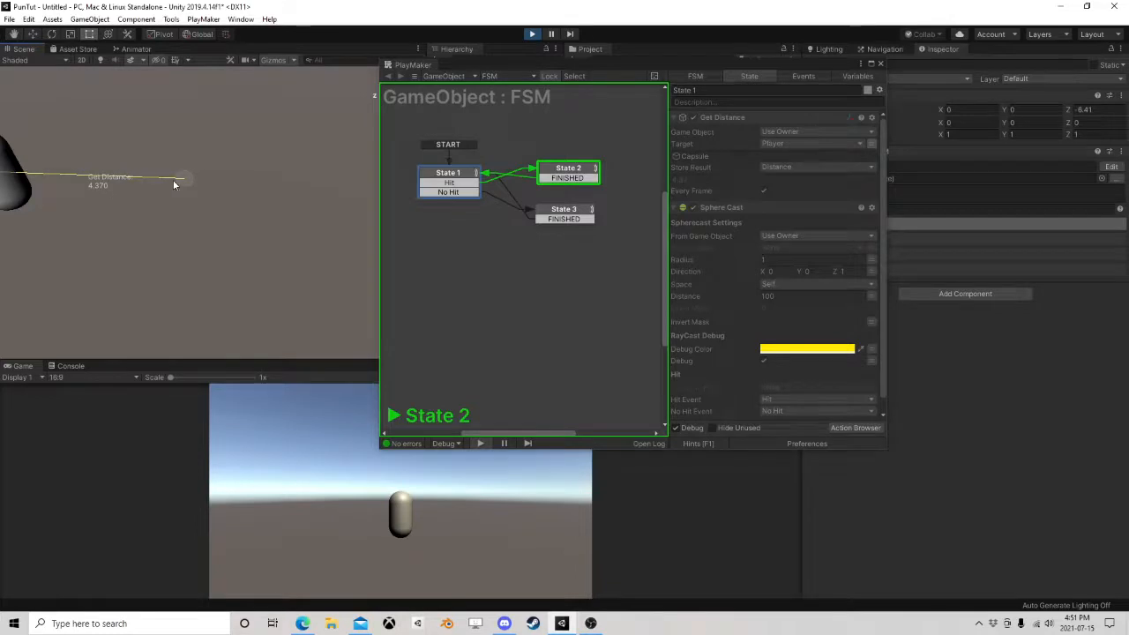
left_click_drag(174, 181, 263, 269, "alt")
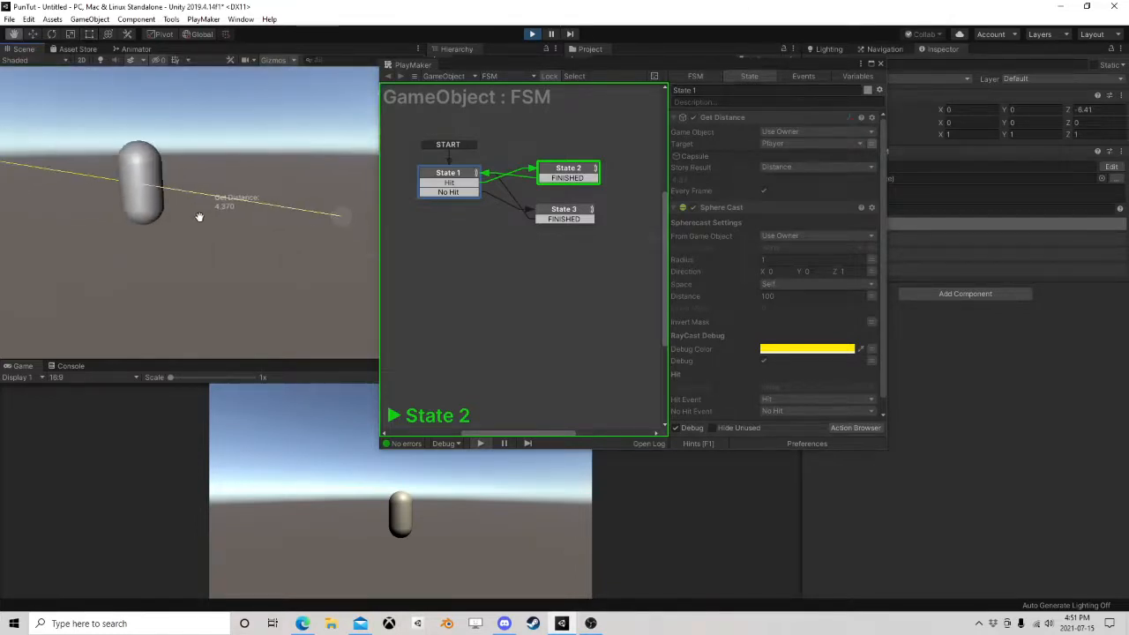
left_click_drag(121, 190, 269, 151, "alt")
Create a 3D sphere in the running scene and set its collider radius to 1 to illustrate the cast's size.
left_click(89, 19)
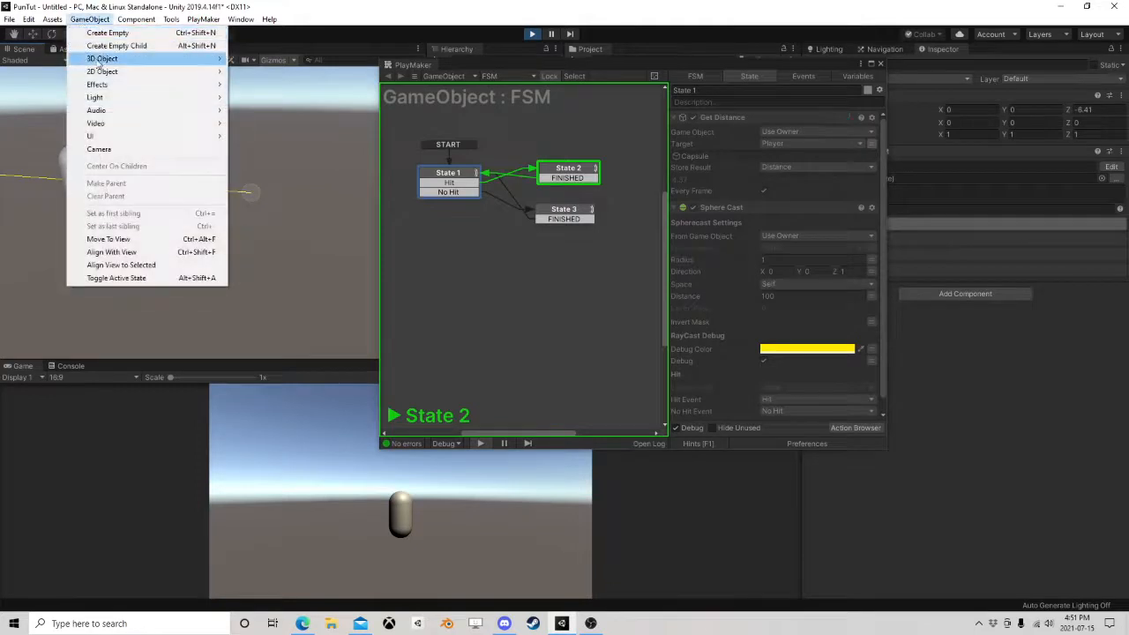
mouse_move(101, 58)
left_click(274, 74)
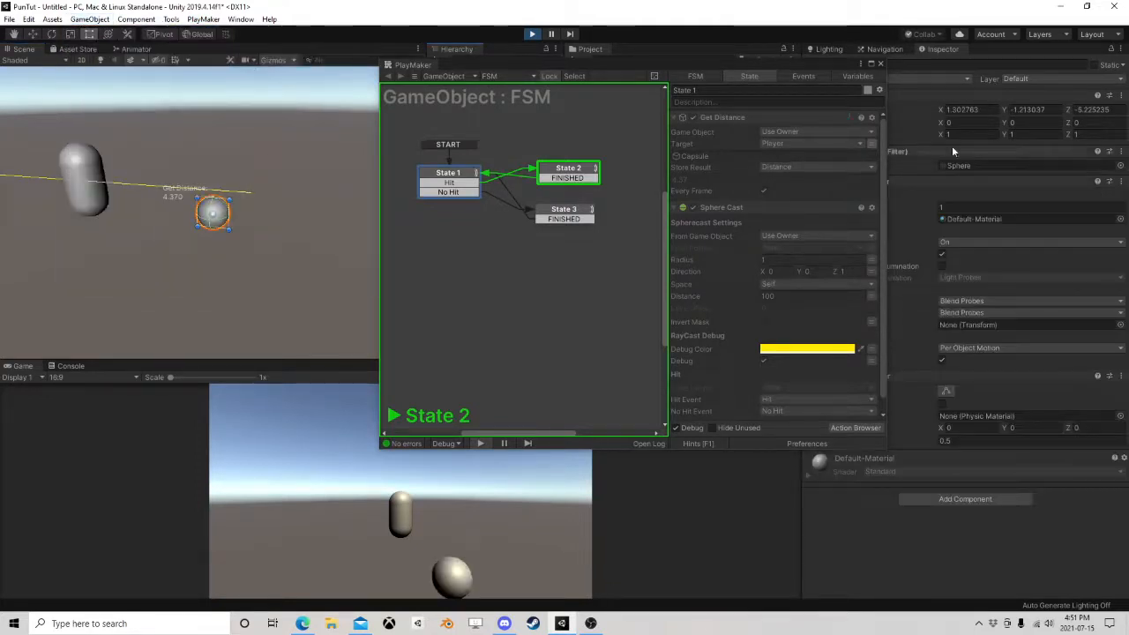
left_click(970, 440)
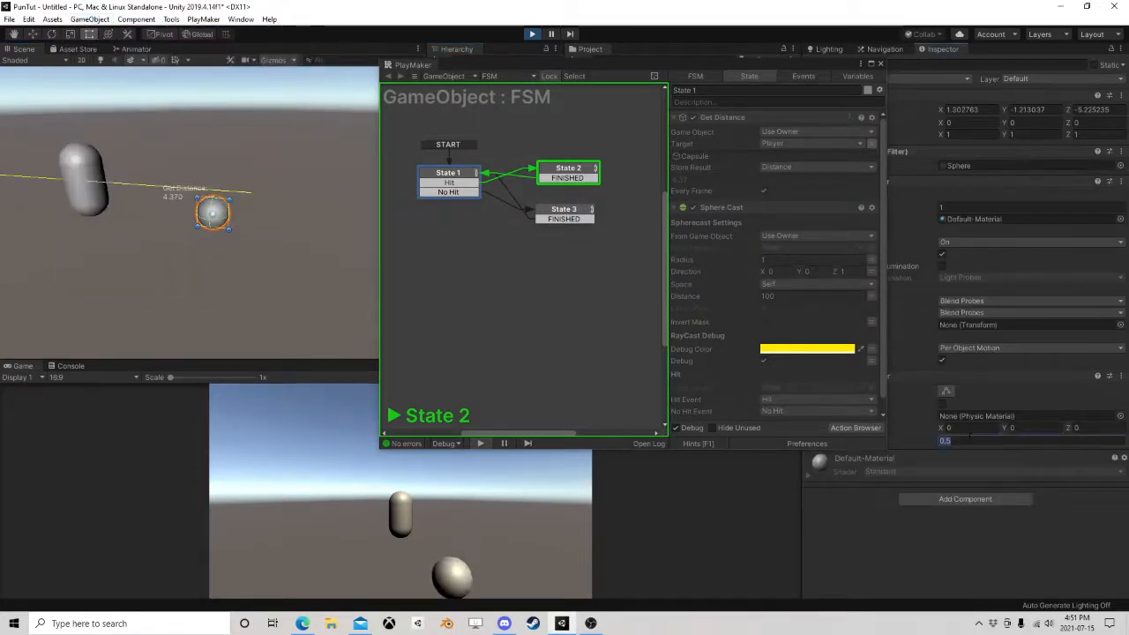
type("1")
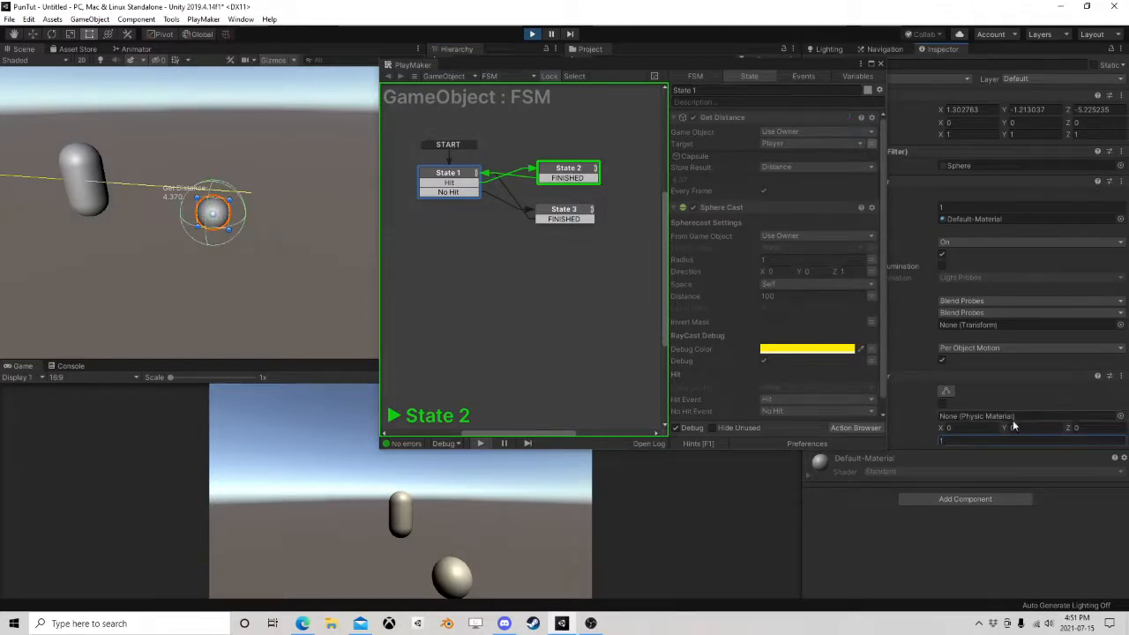
type(".5")
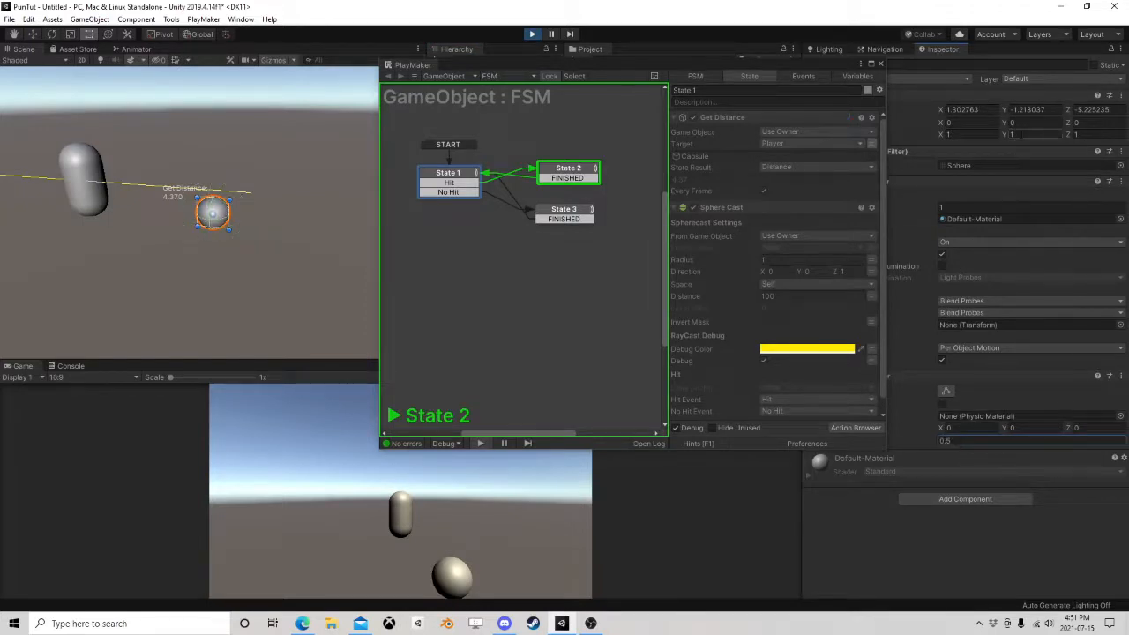
left_click(1019, 135)
left_click(966, 440)
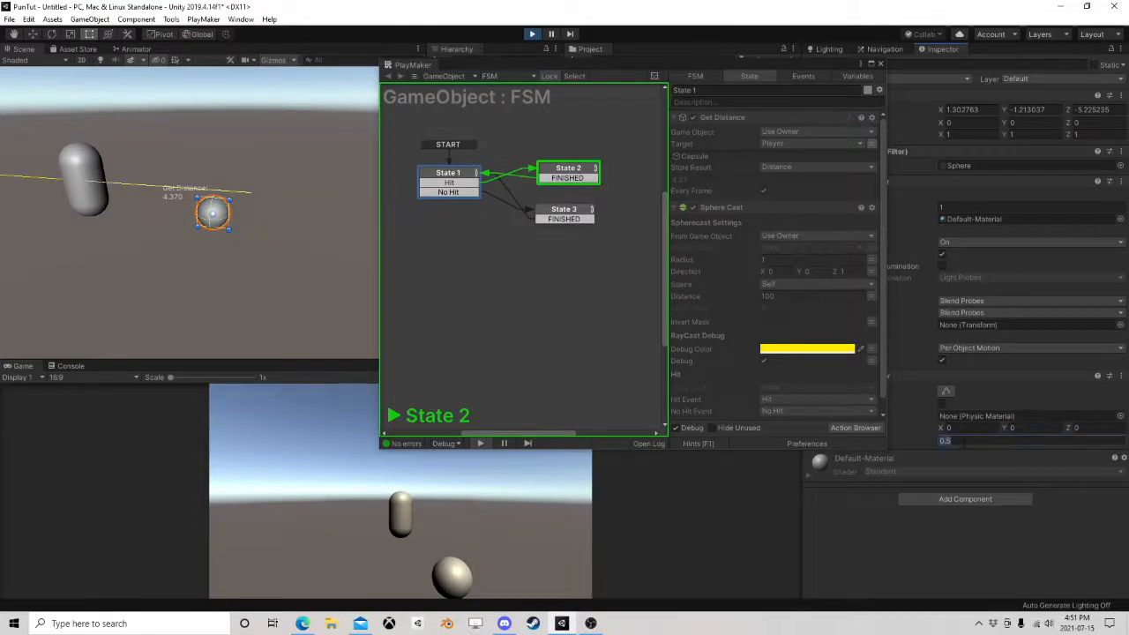
type("1")
Move the sphere along the cast line to about Y -0.06, Z -3.46 beside the capsule, and delete it.
left_click(31, 36)
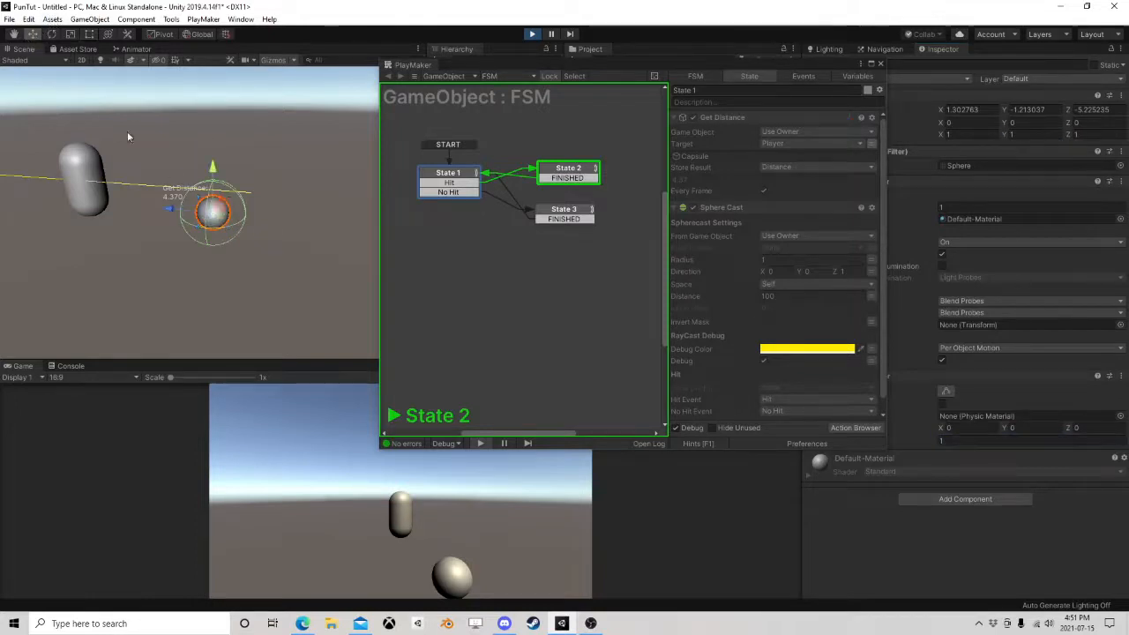
right_click_drag(202, 168, 230, 148)
middle_click_drag(231, 172, 286, 116)
left_click_drag(238, 138, 238, 104)
middle_click_drag(245, 144, 251, 157)
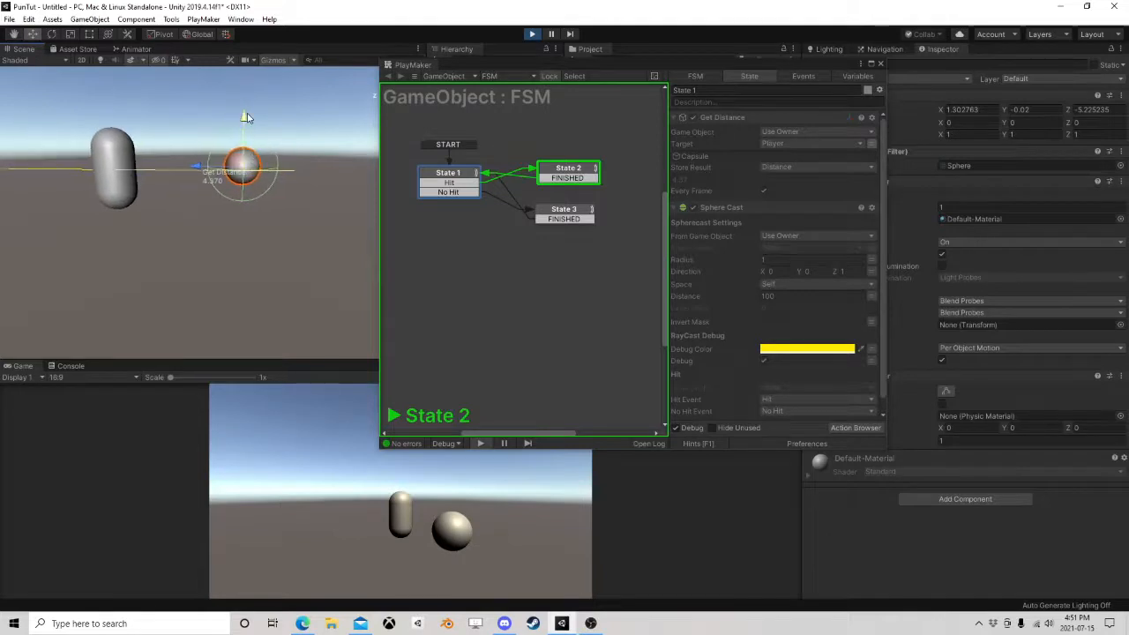
left_click_drag(245, 116, 245, 119)
scroll(208, 197, "up", 2)
middle_click_drag(208, 199, 195, 193)
left_click_drag(183, 150, 125, 179)
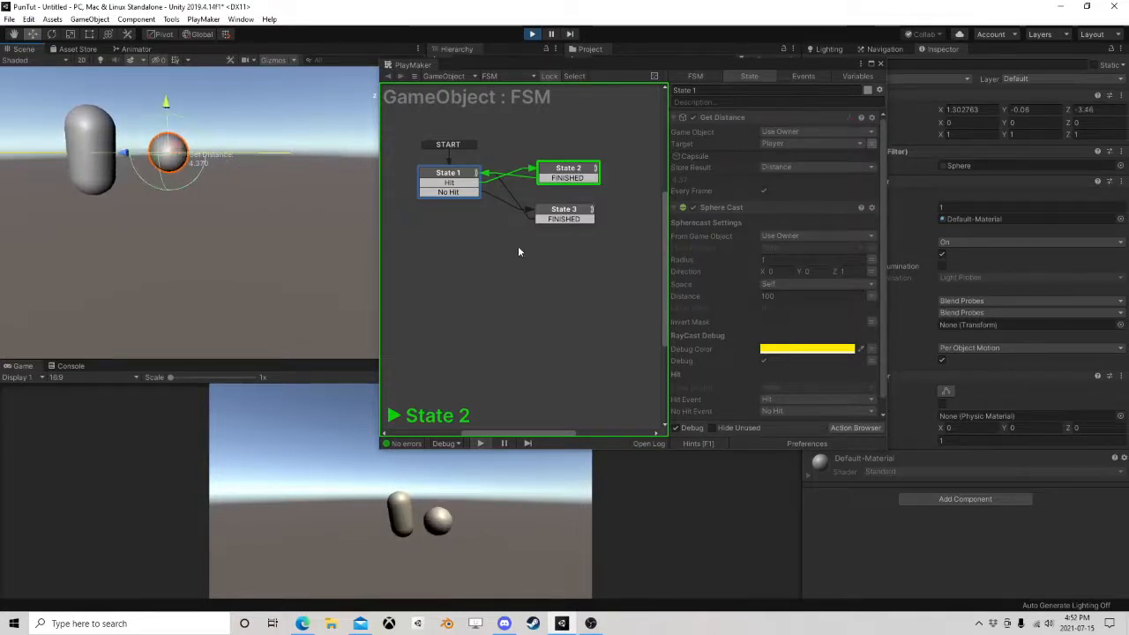
key("Delete")
Select the GameObject and shift it sideways to about X -1.54 to test the Sphere Cast off the capsule's centre.
middle_click_drag(312, 137, 280, 231)
right_click_drag(255, 145, 267, 235)
scroll(248, 149, "down", 3)
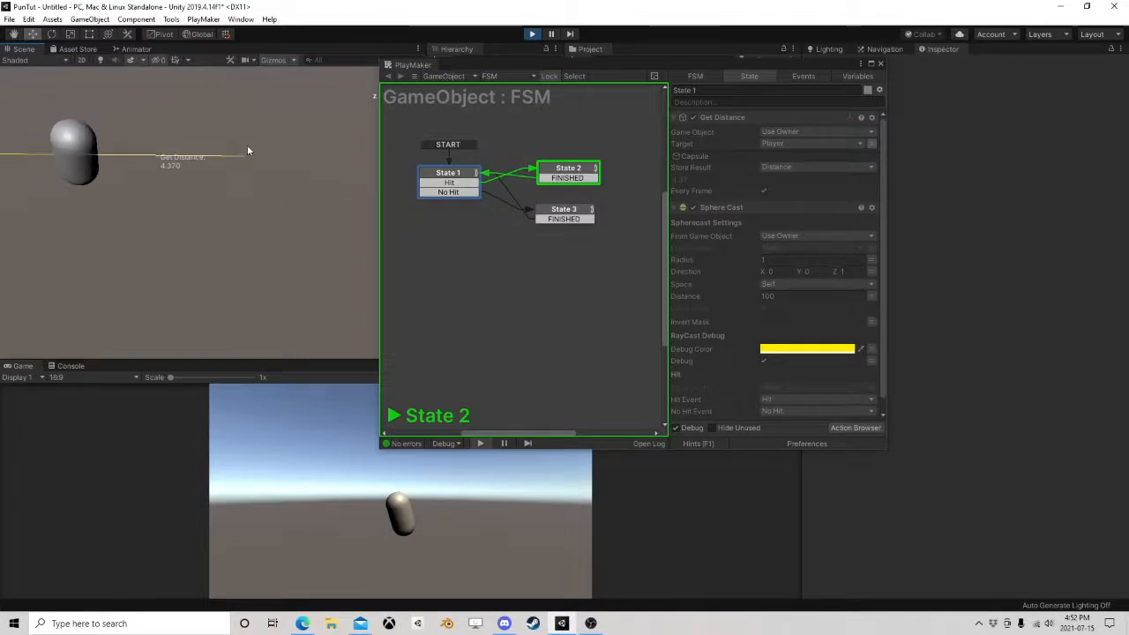
right_click_drag(247, 150, 519, 69)
left_click_drag(520, 65, 644, 164)
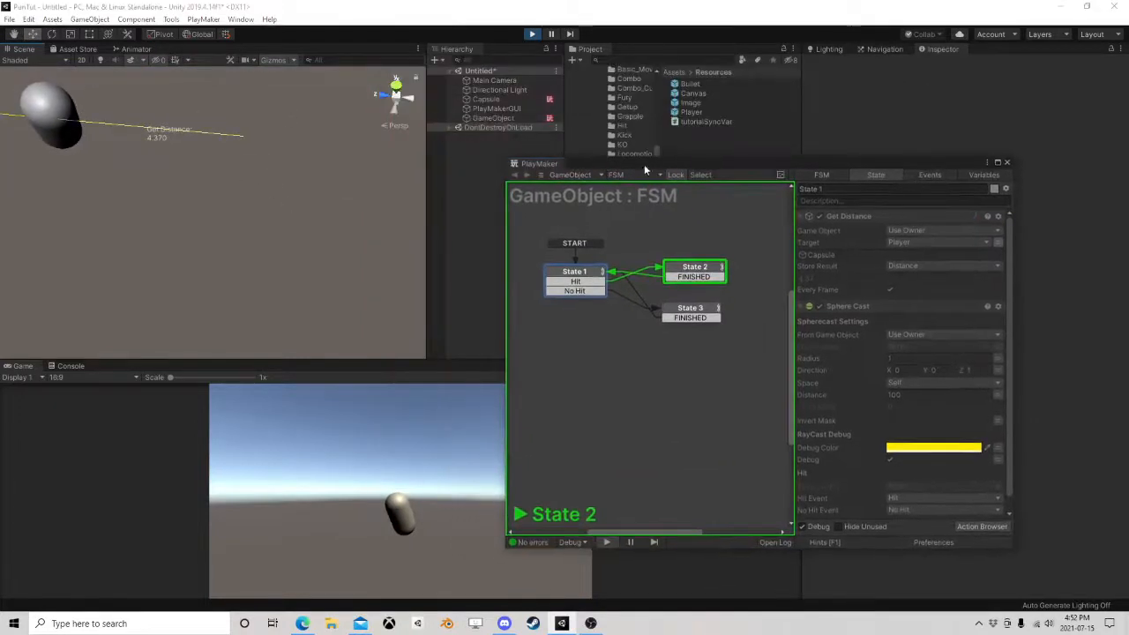
left_click(493, 118)
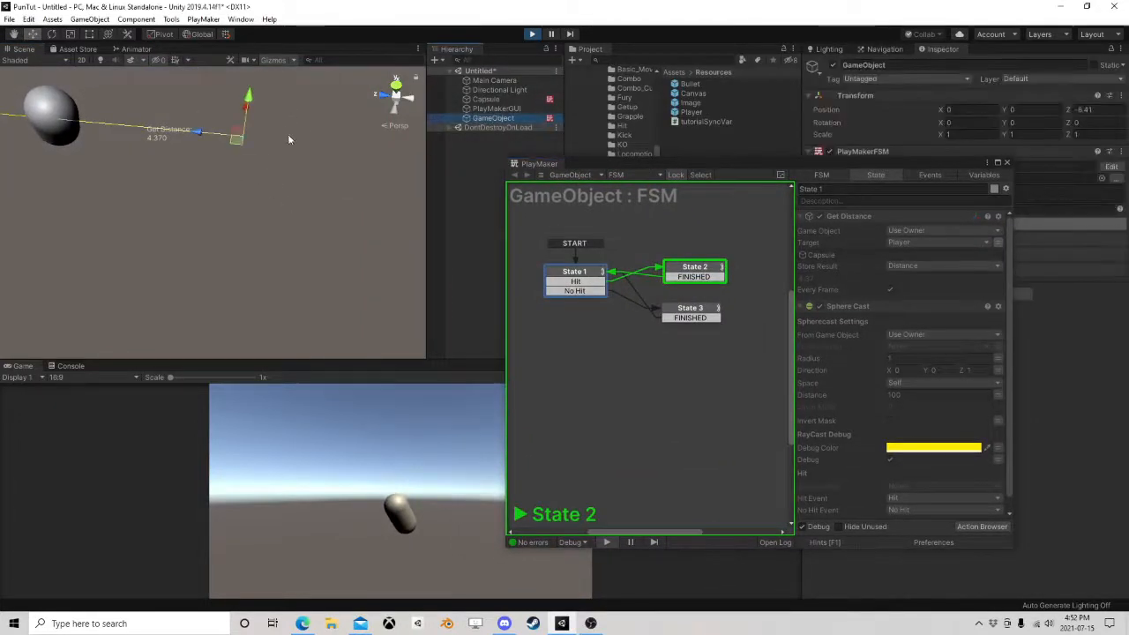
right_click_drag(243, 141, 236, 238)
middle_click_drag(226, 130, 201, 218)
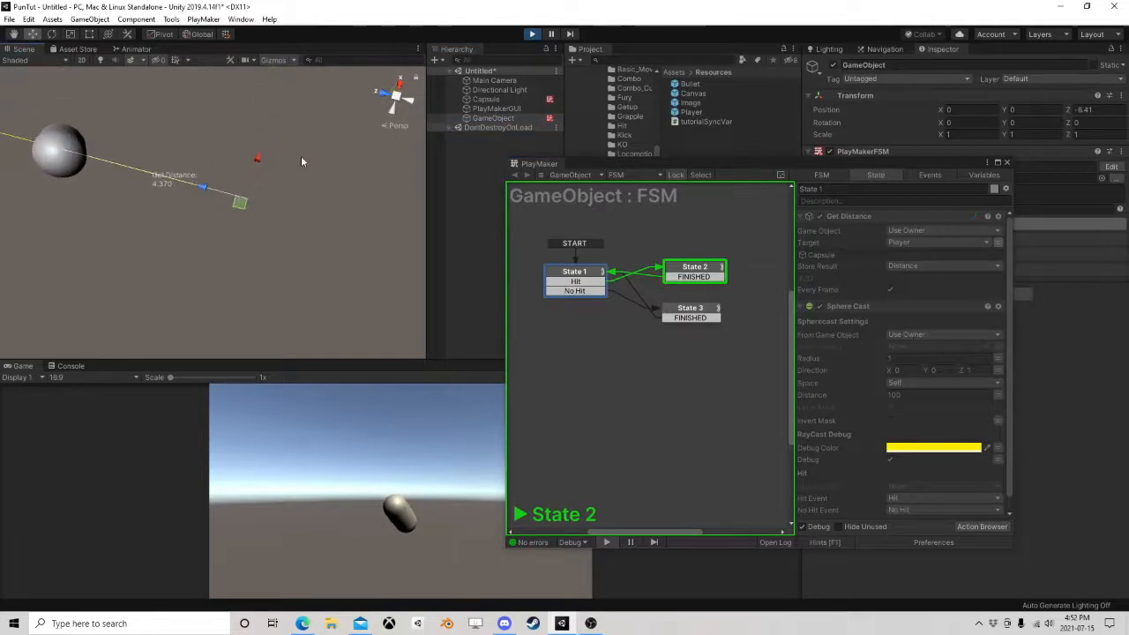
left_click_drag(264, 160, 237, 224)
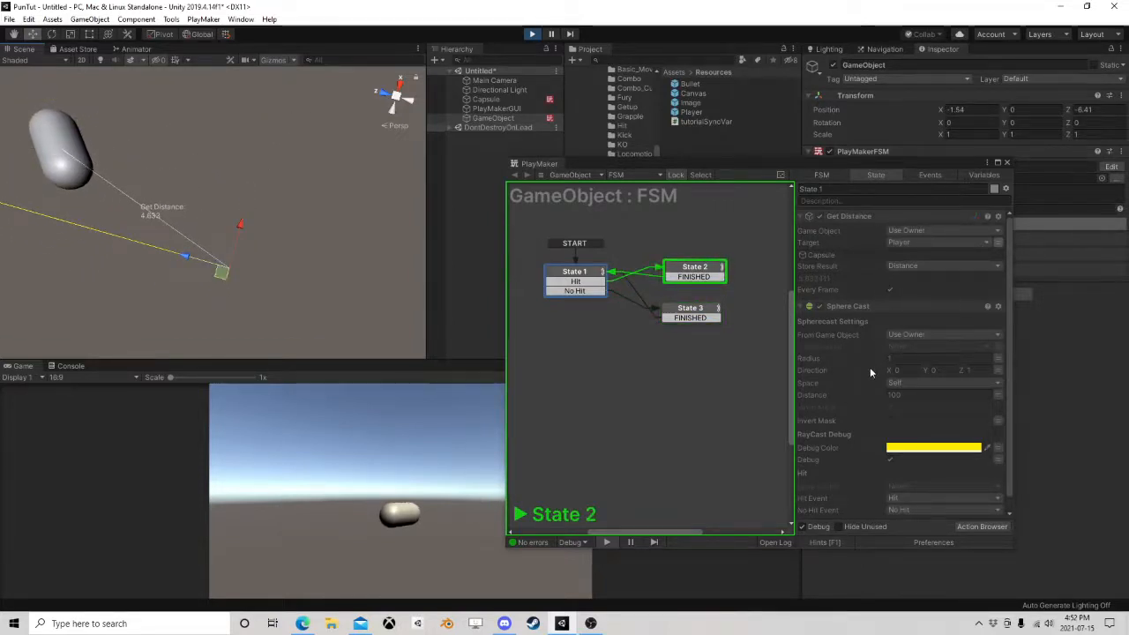
Test Sphere Cast radii of 0.28 and 0.19 in the running scene while shifting the GameObject to about X -0.37 and X -0.27.
left_click_drag(878, 356, 861, 356)
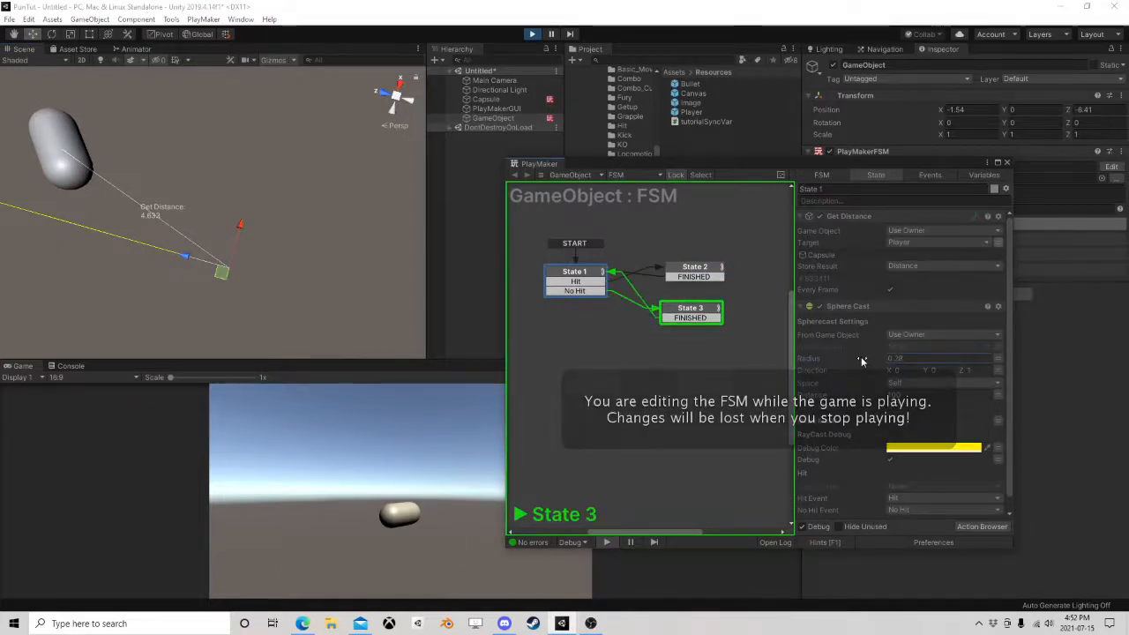
left_click_drag(241, 226, 262, 184)
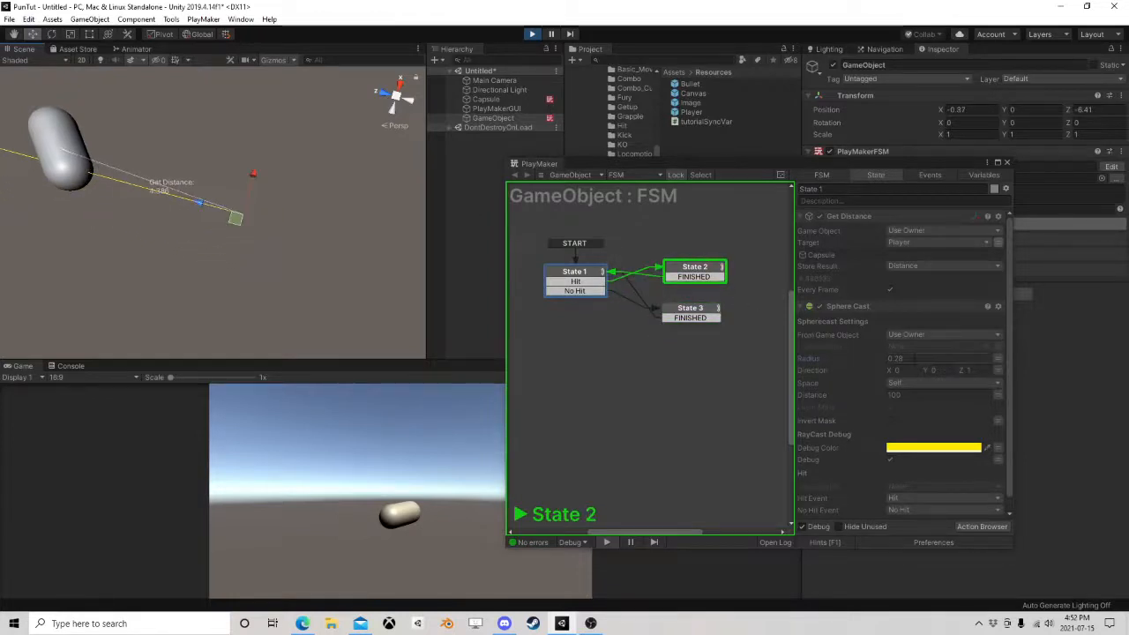
left_click_drag(878, 358, 873, 359)
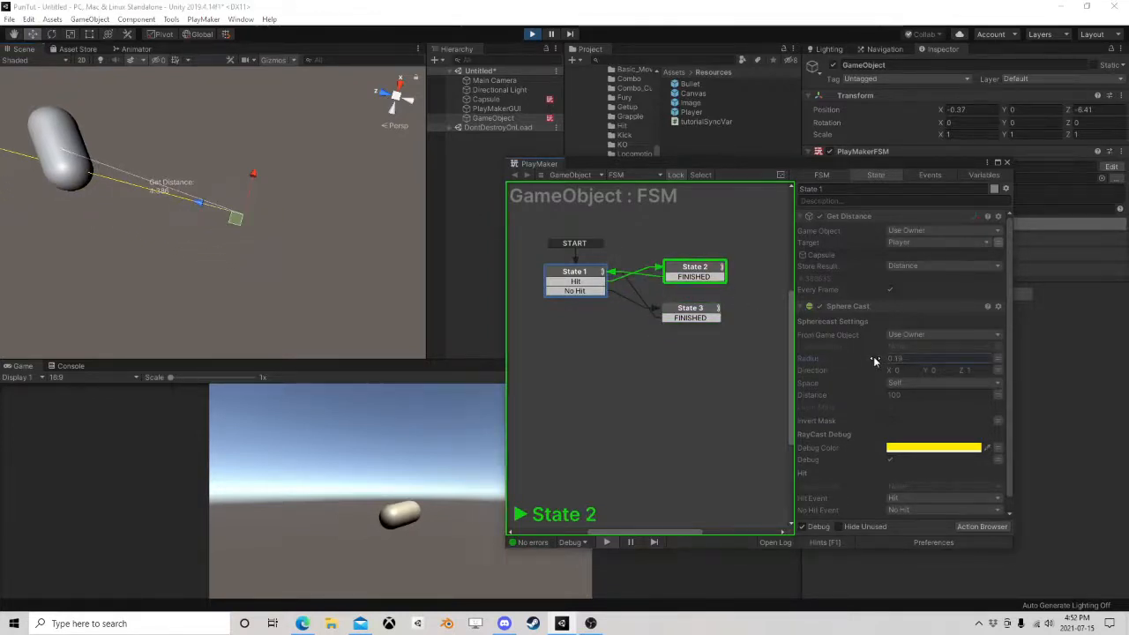
right_click_drag(255, 175, 215, 166)
middle_click_drag(293, 185, 242, 202)
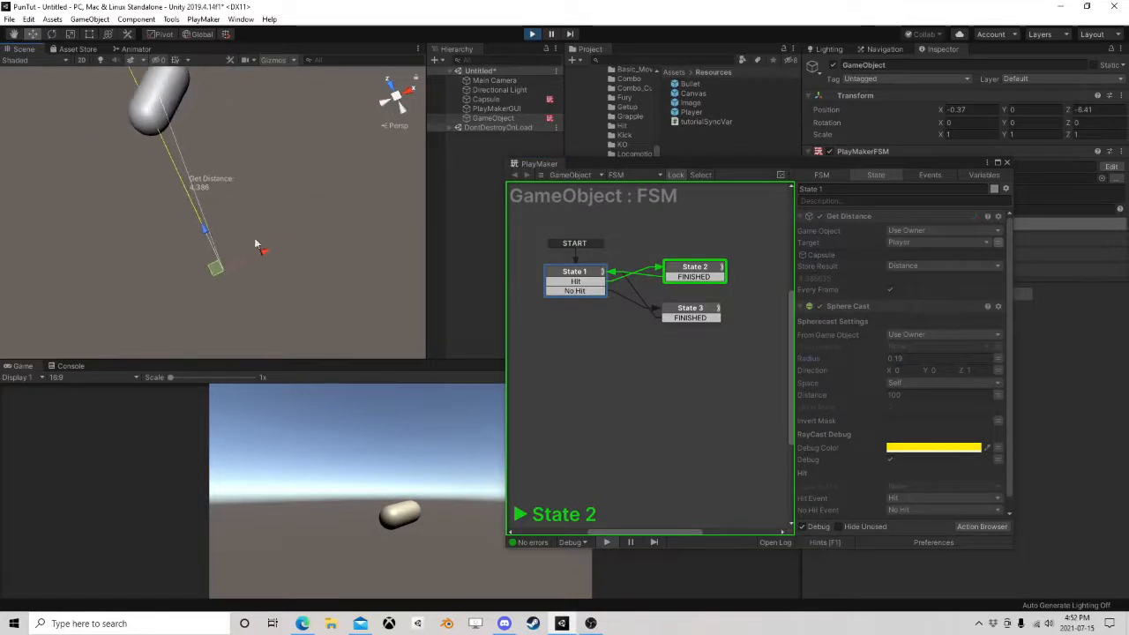
mouse_move(255, 245)
left_mouse_down()
mouse_move(259, 255)
mouse_move(230, 266)
mouse_move(257, 254)
left_mouse_up()
right_click_drag(157, 256, 822, 160)
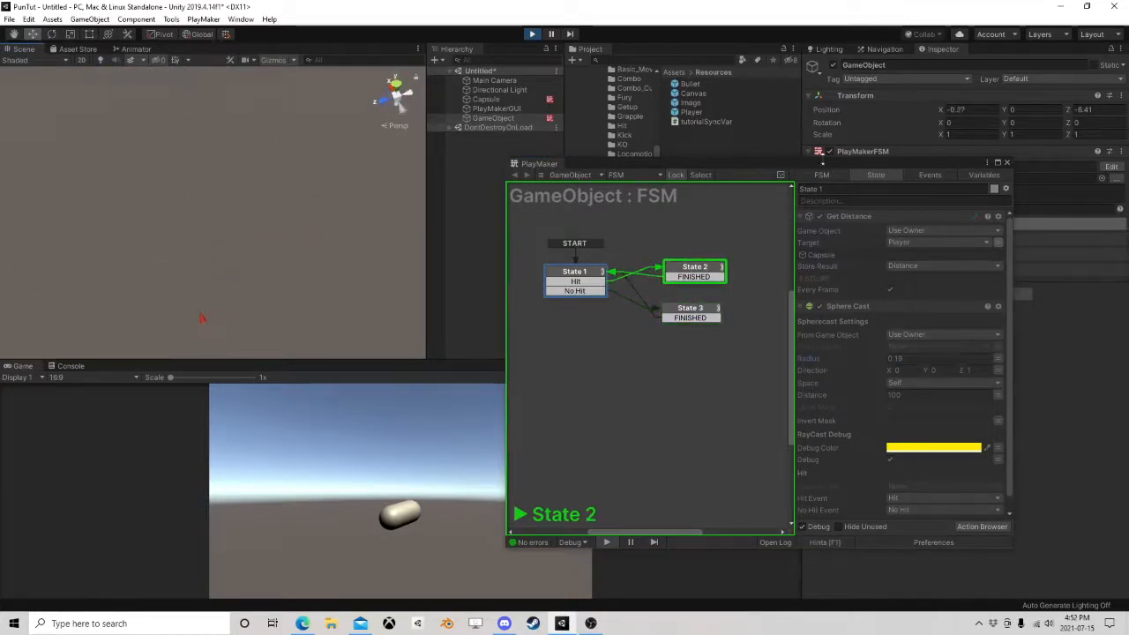
Close the FSM editor, stop the running scene and raise the GameObject to about Y 0.61.
left_click(1007, 162)
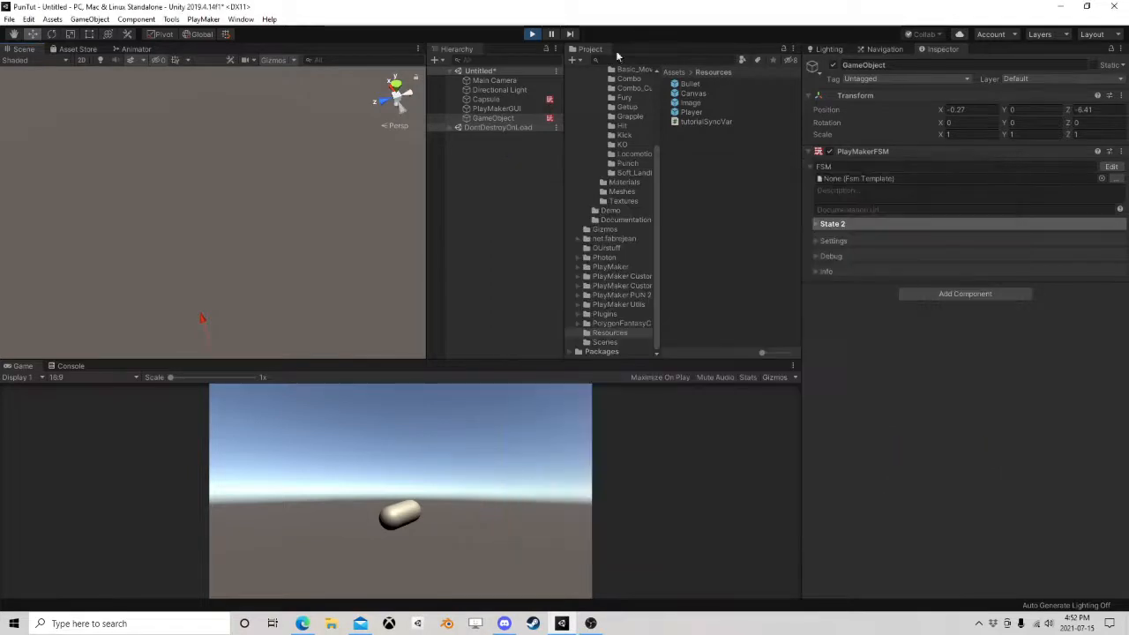
left_click(530, 35)
right_click_drag(267, 176, 230, 216)
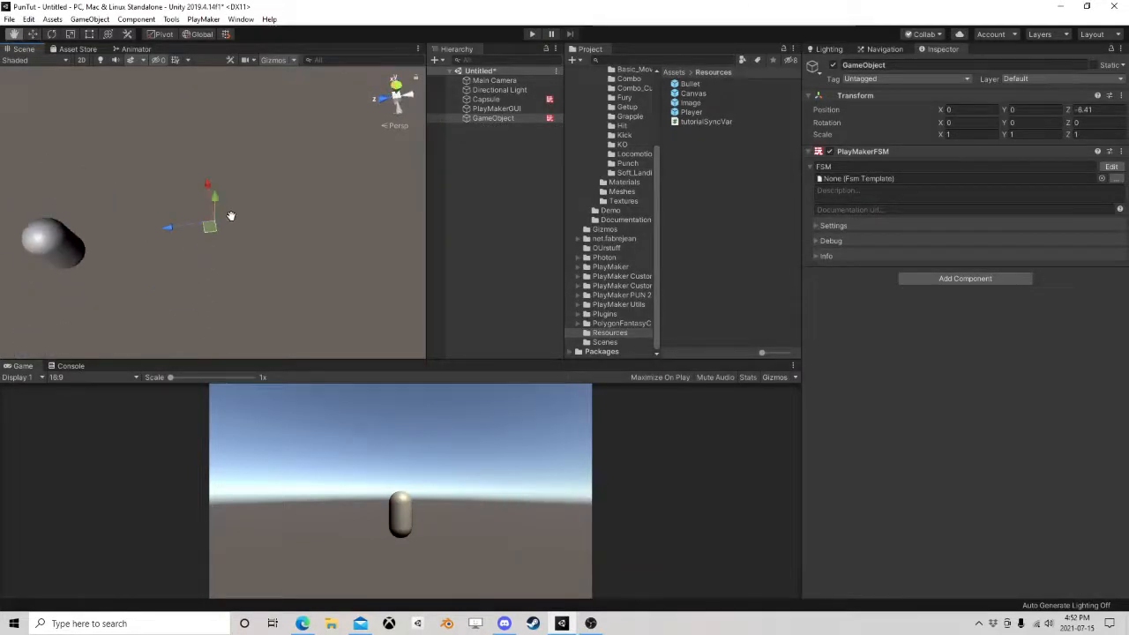
scroll(231, 220, "up", 3)
right_click_drag(226, 265, 205, 200)
middle_click_drag(206, 201, 256, 117)
left_click_drag(292, 176, 317, 146)
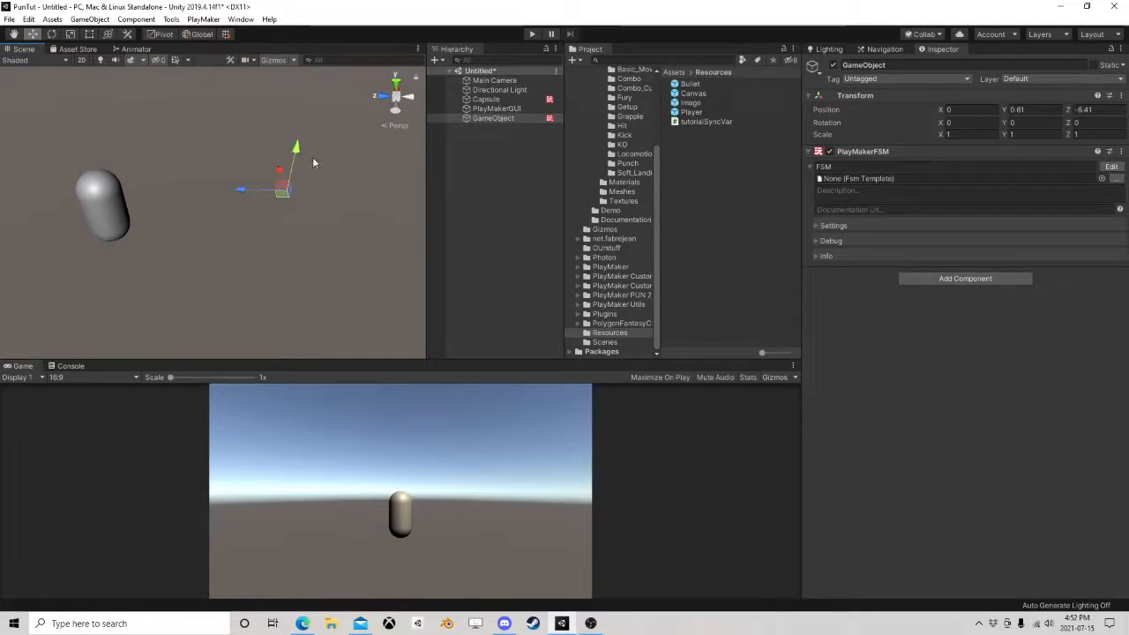
Enlarge the Game view, add a PlayMakerFSM component to the Main Camera and open its FSM for editing.
left_click_drag(380, 360, 397, 304)
middle_click_drag(309, 212, 355, 211)
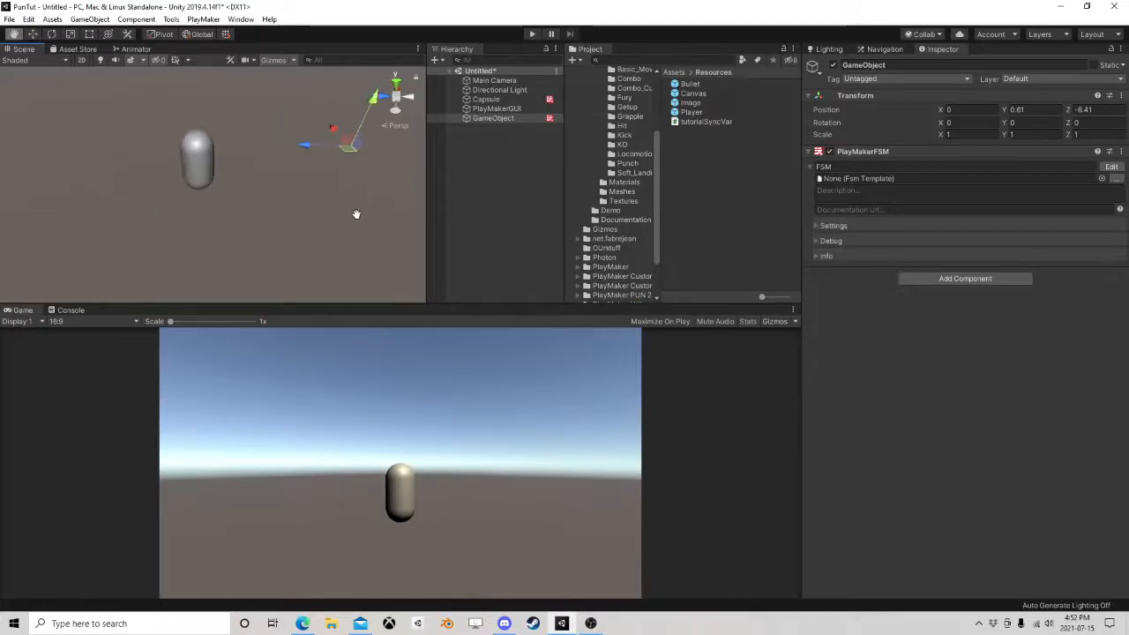
left_click(487, 100)
left_click(493, 81)
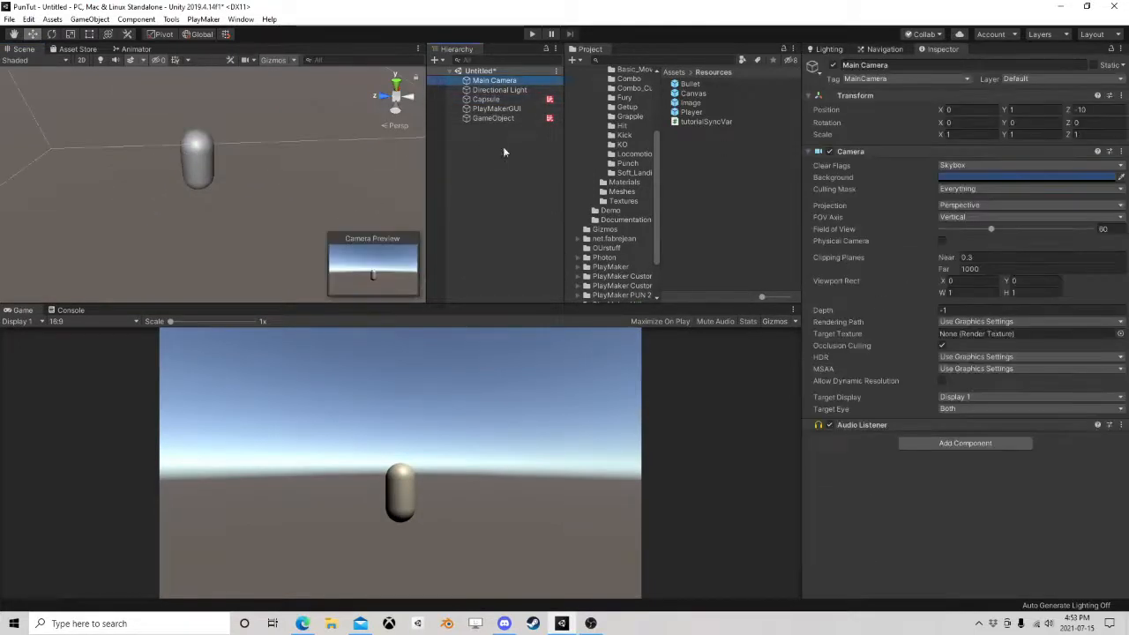
left_click(954, 445)
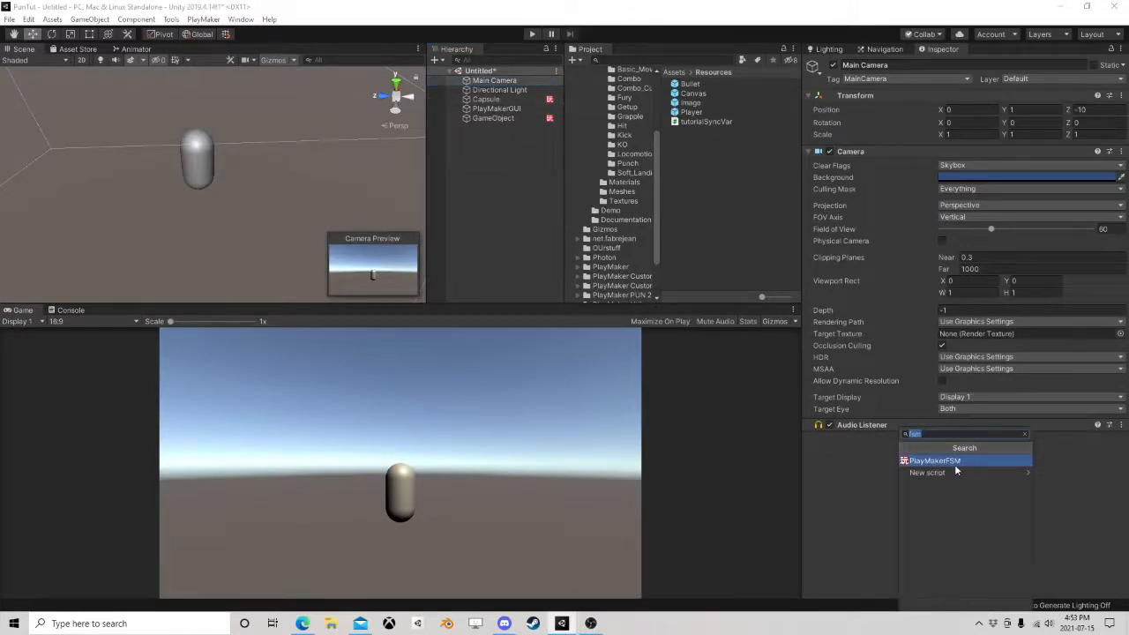
left_click(955, 461)
left_click(1111, 453)
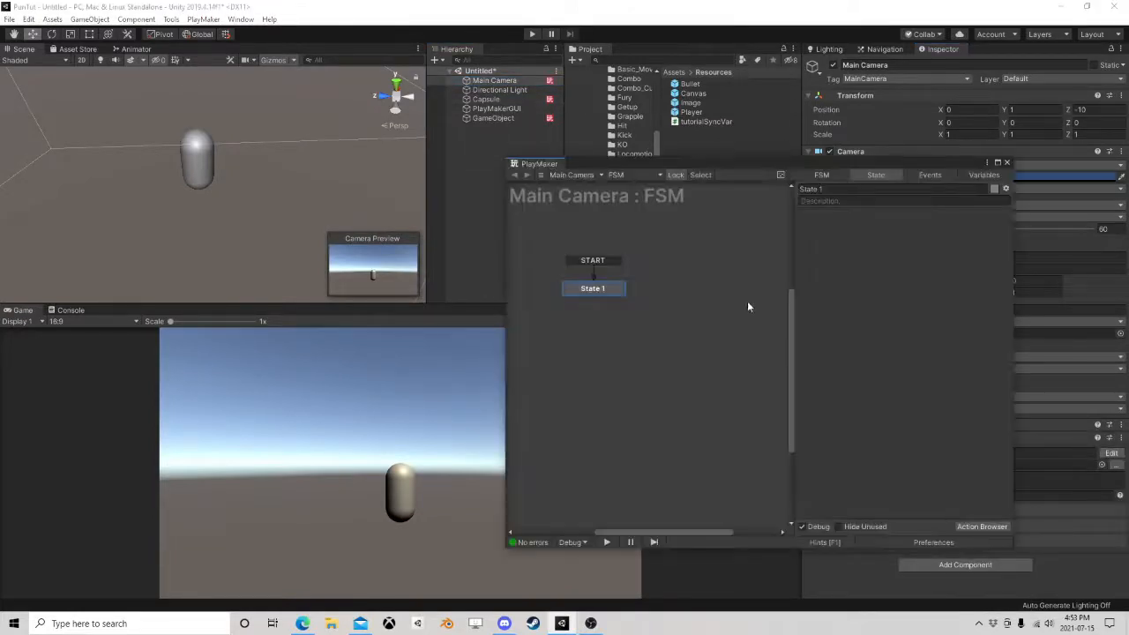
Add a Raycast action to State 1 of the Main Camera's FSM and move the editor clear of the Inspector.
left_click(980, 527)
type("ray")
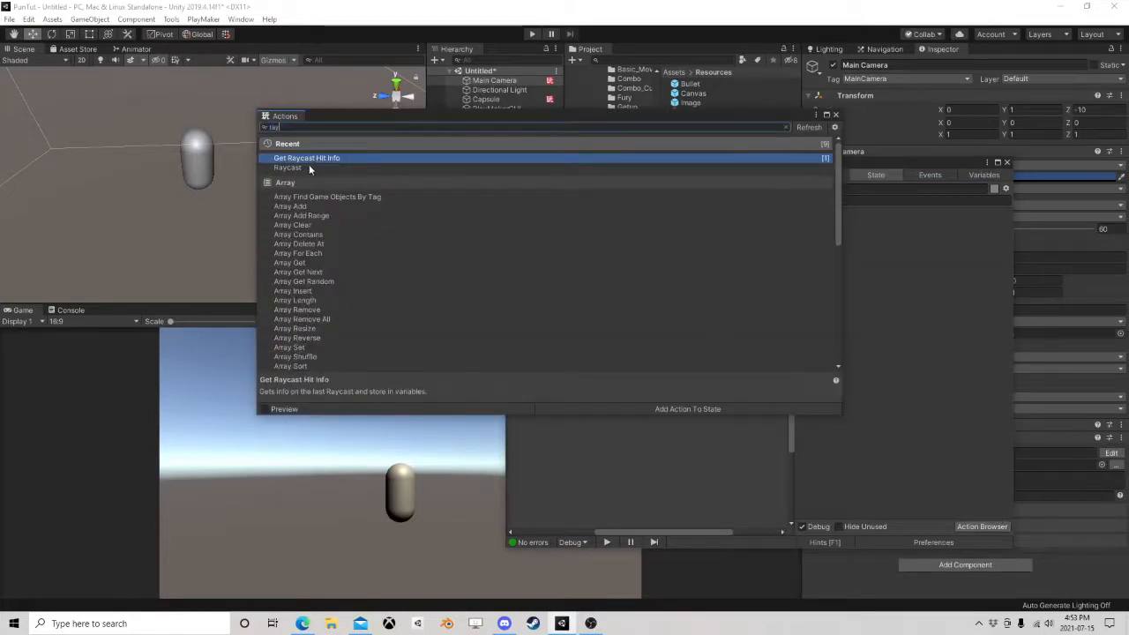
double_click(309, 167)
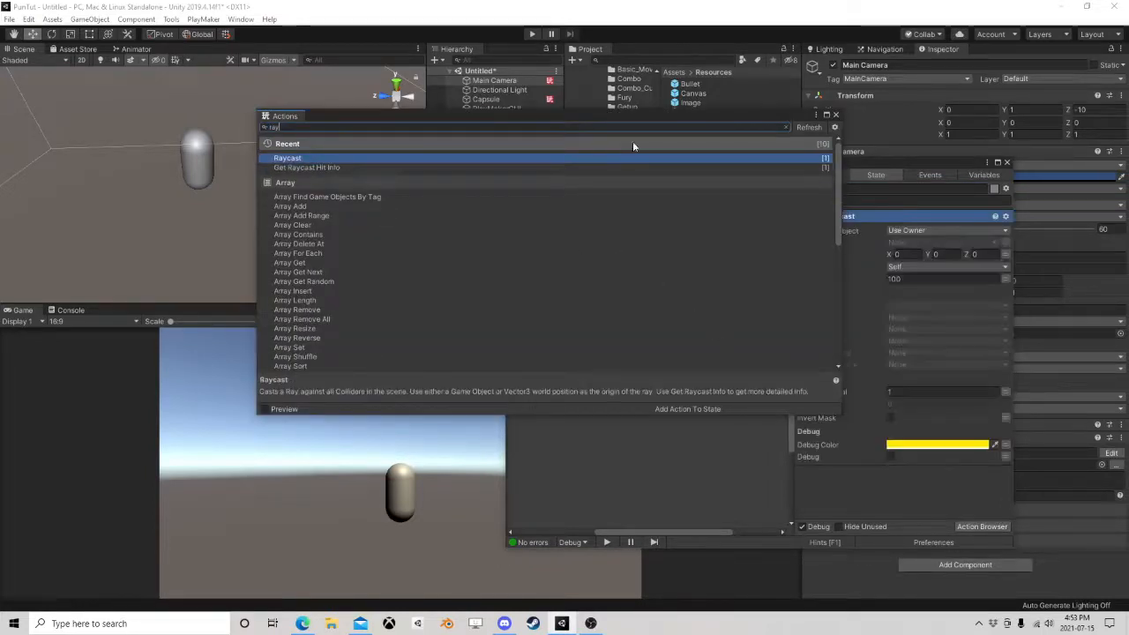
left_click(835, 114)
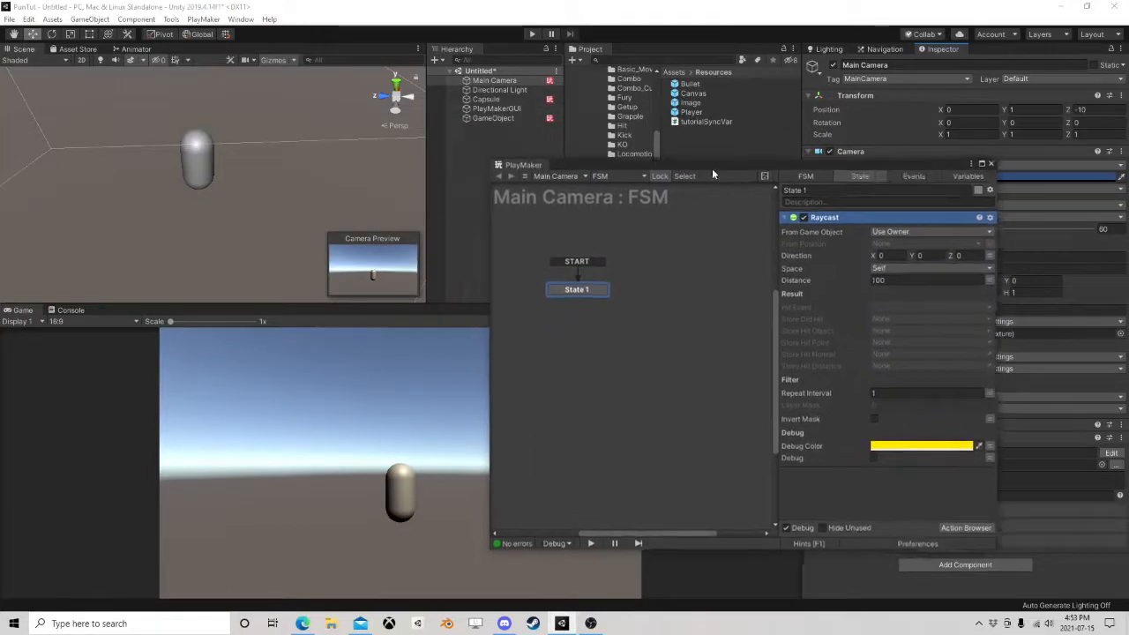
left_click_drag(712, 168, 403, 156)
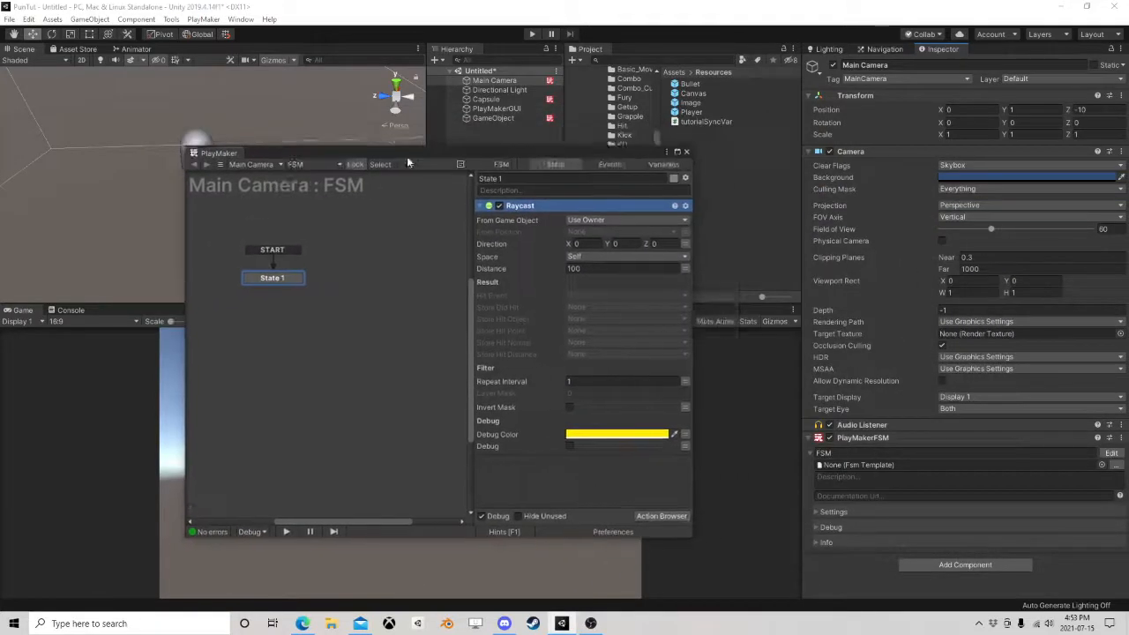
Store the Raycast's hit object in a new variable named HitObj.
left_click(583, 319)
left_click(606, 362)
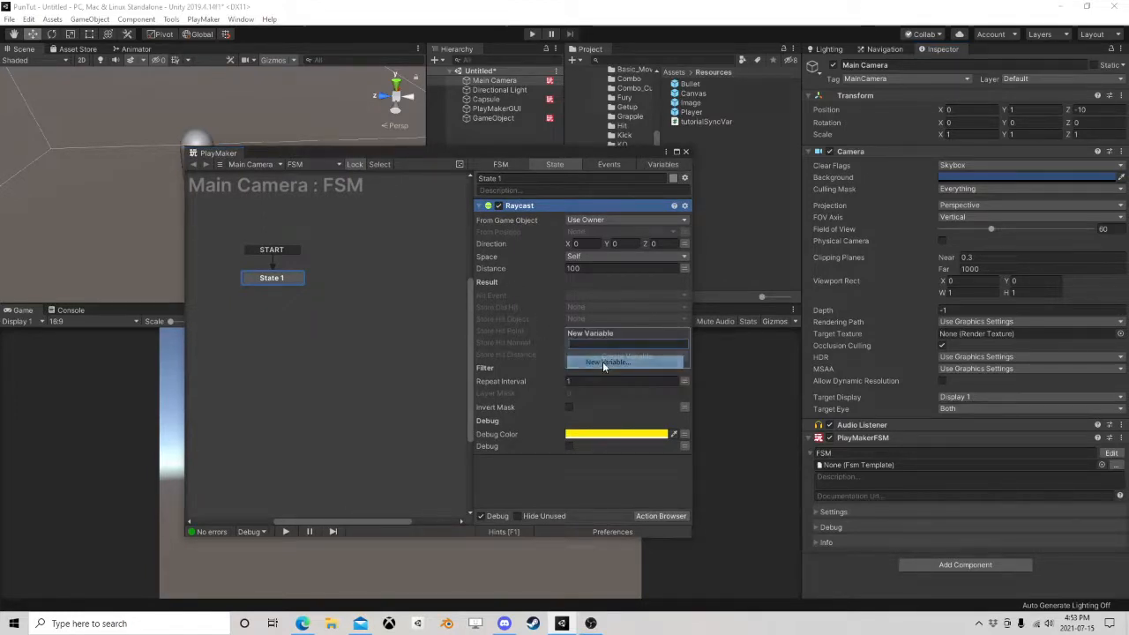
type("HitObj")
key("Return")
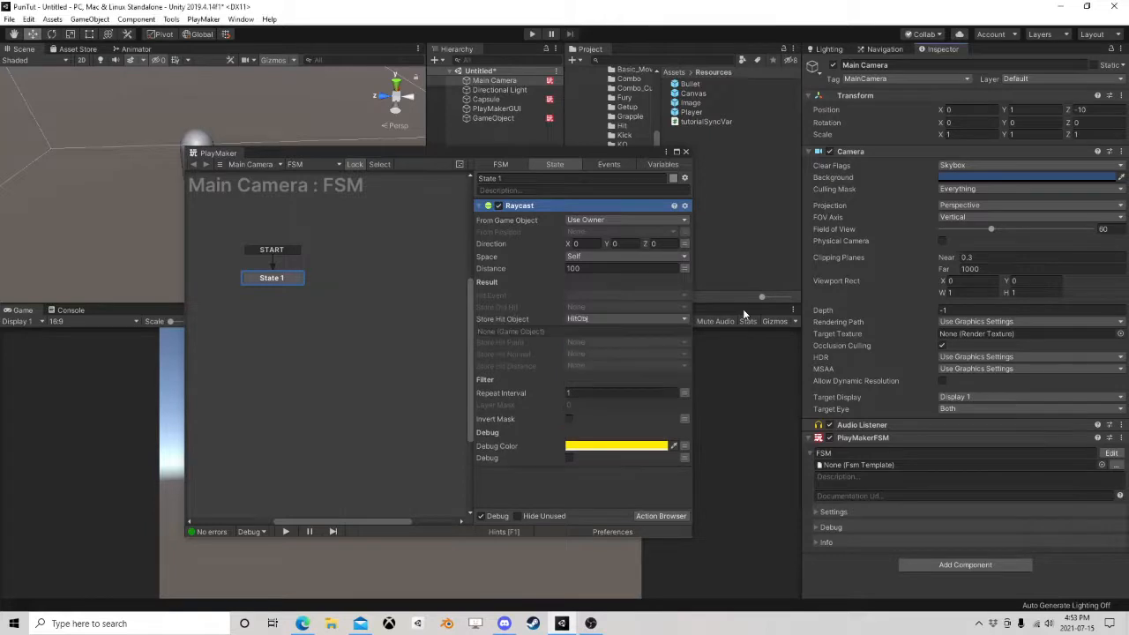
Replace State 1's Raycast with a fresh Raycast action from the Physics category and store its hit object in HitObj.
right_click(531, 214)
left_click(582, 421)
left_click(661, 516)
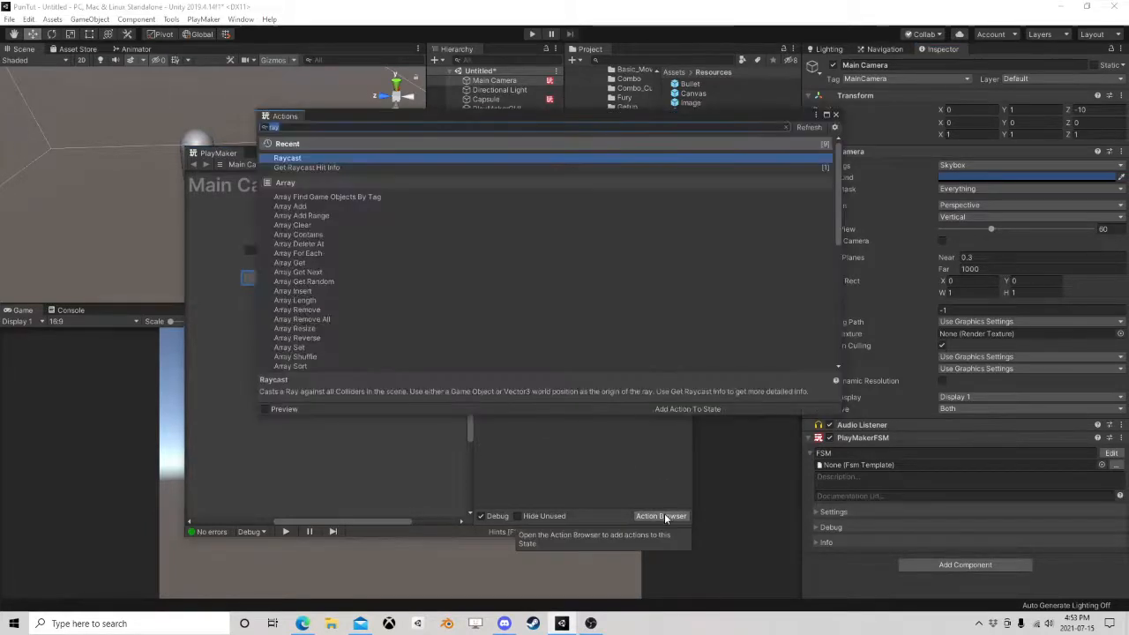
type("raycast")
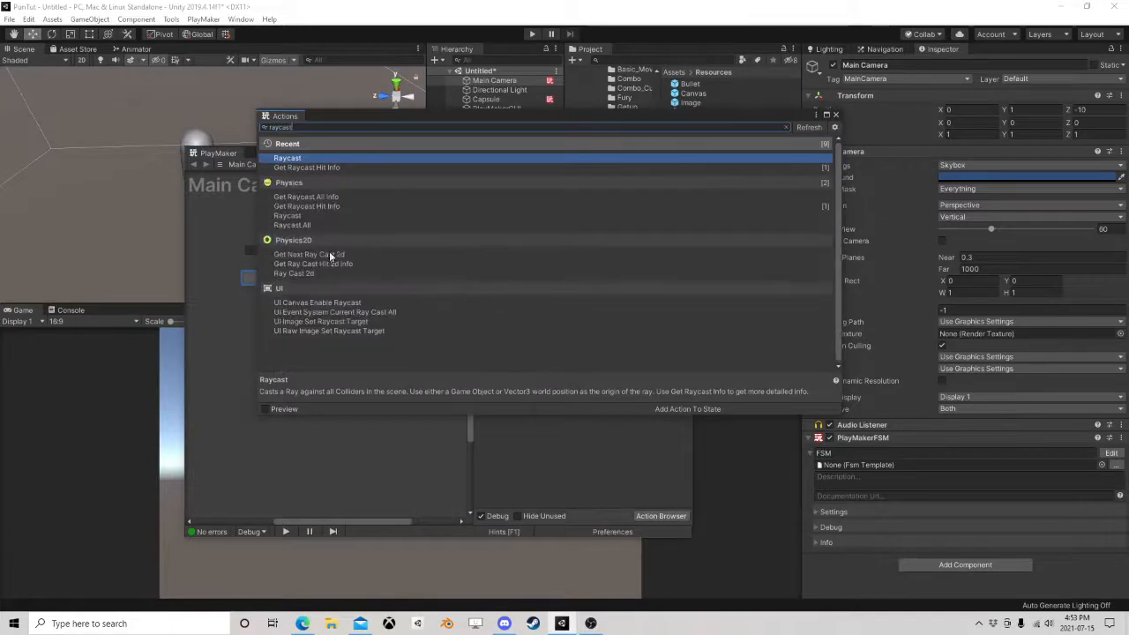
double_click(306, 217)
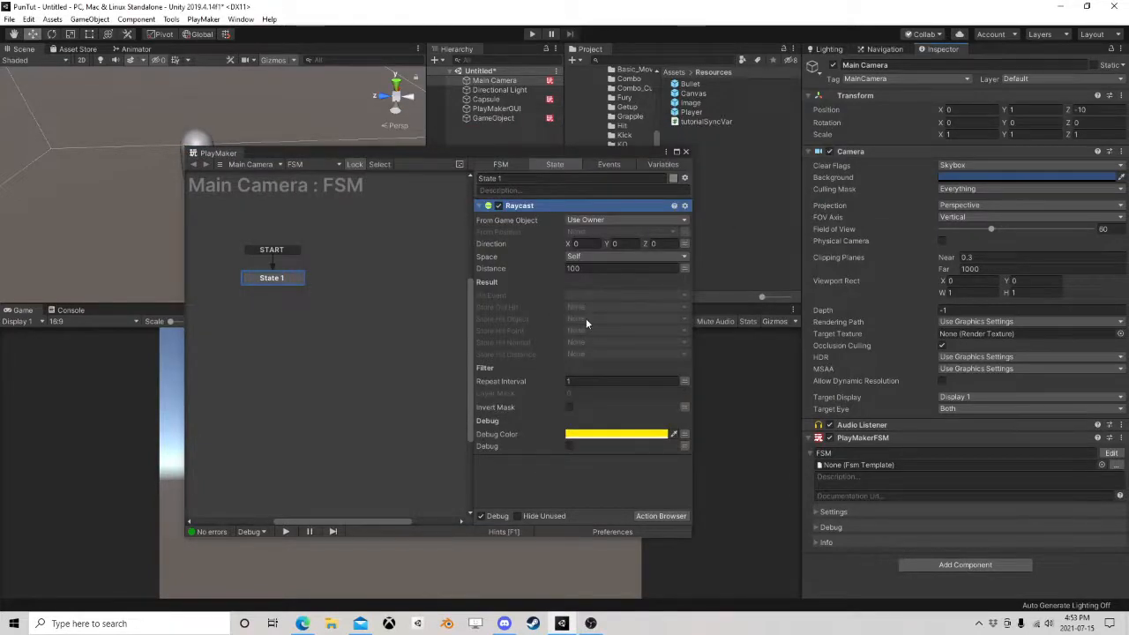
left_click(586, 317)
left_click(609, 343)
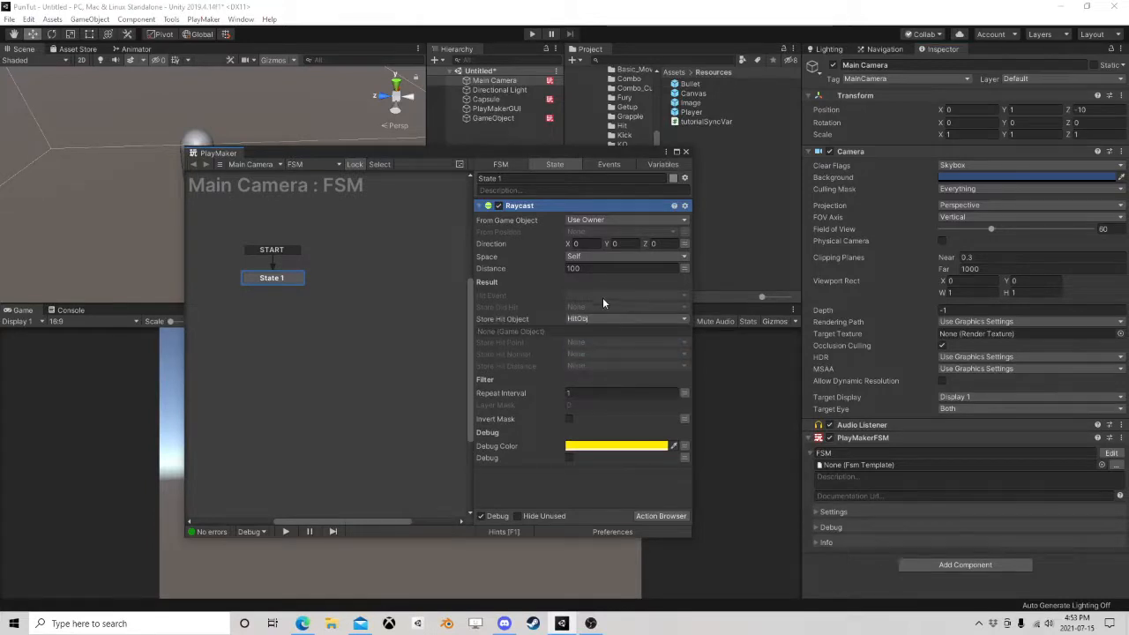
Add a Next Frame Event action to State 1.
left_click(661, 516)
type("n")
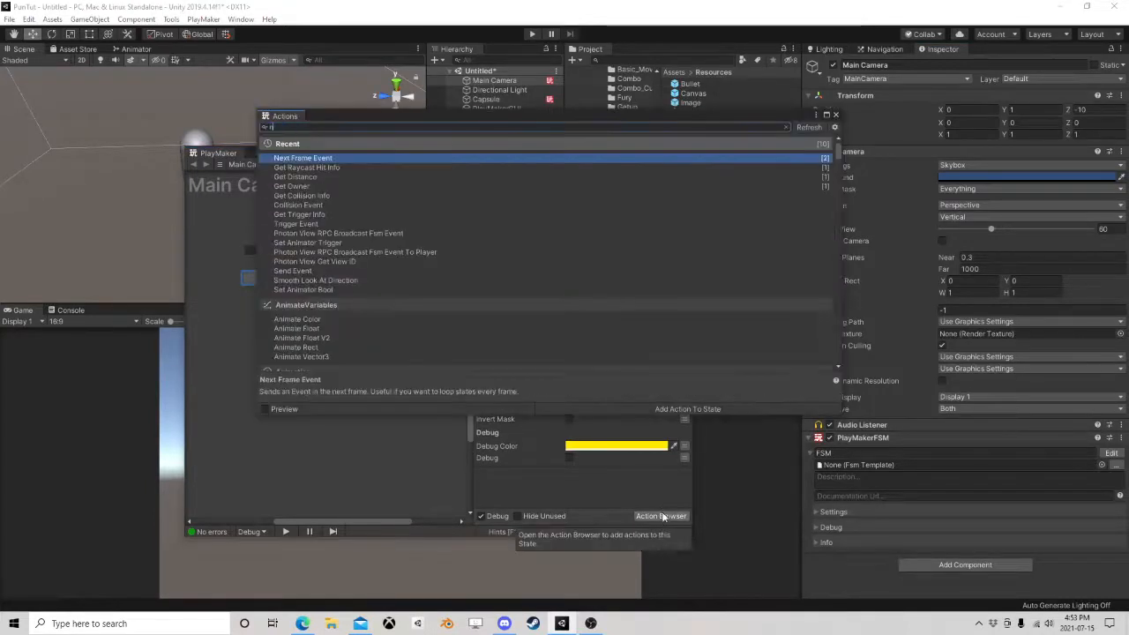
type("ext fra")
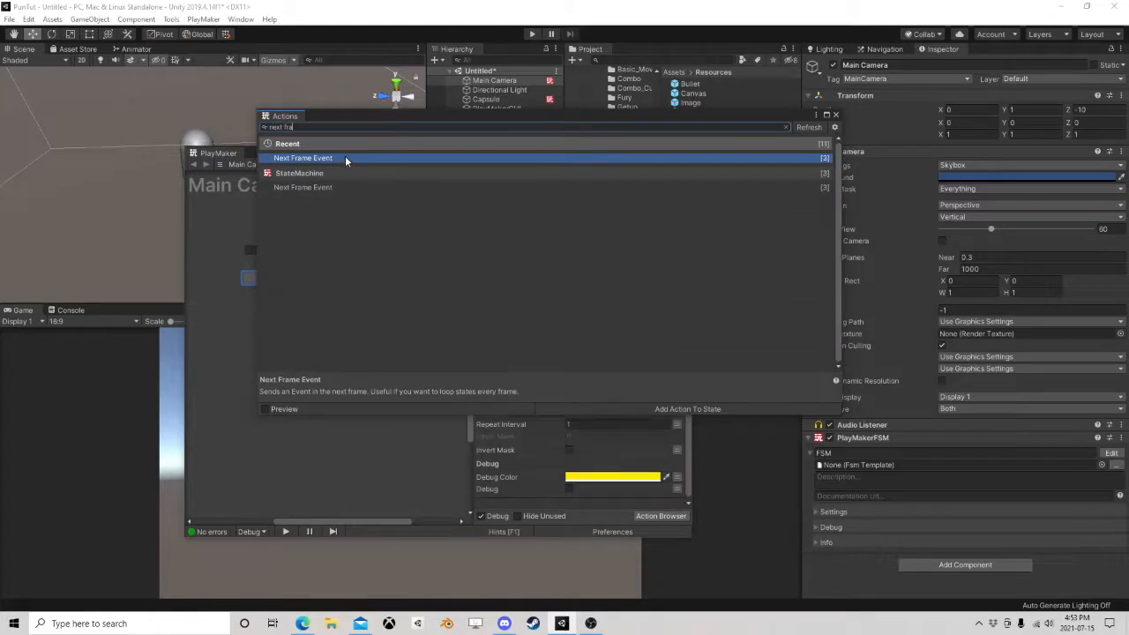
left_click(837, 115)
left_click(609, 220)
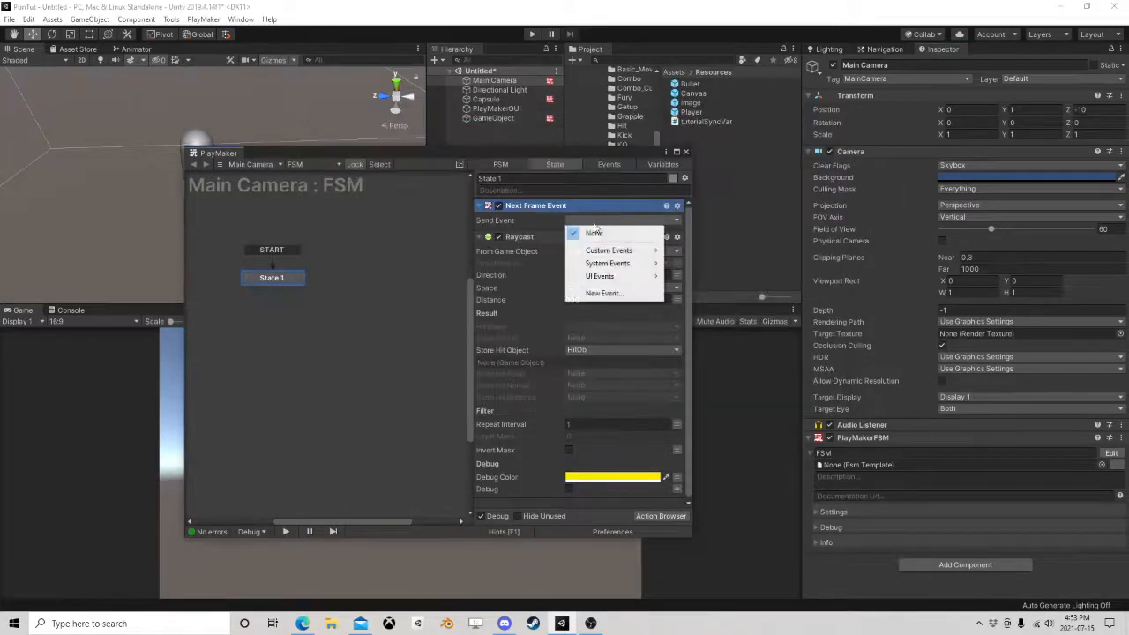
left_click(346, 291)
Add a FINISHED transition to State 1 and link it to a new State 2.
left_click(280, 278, "ctrl")
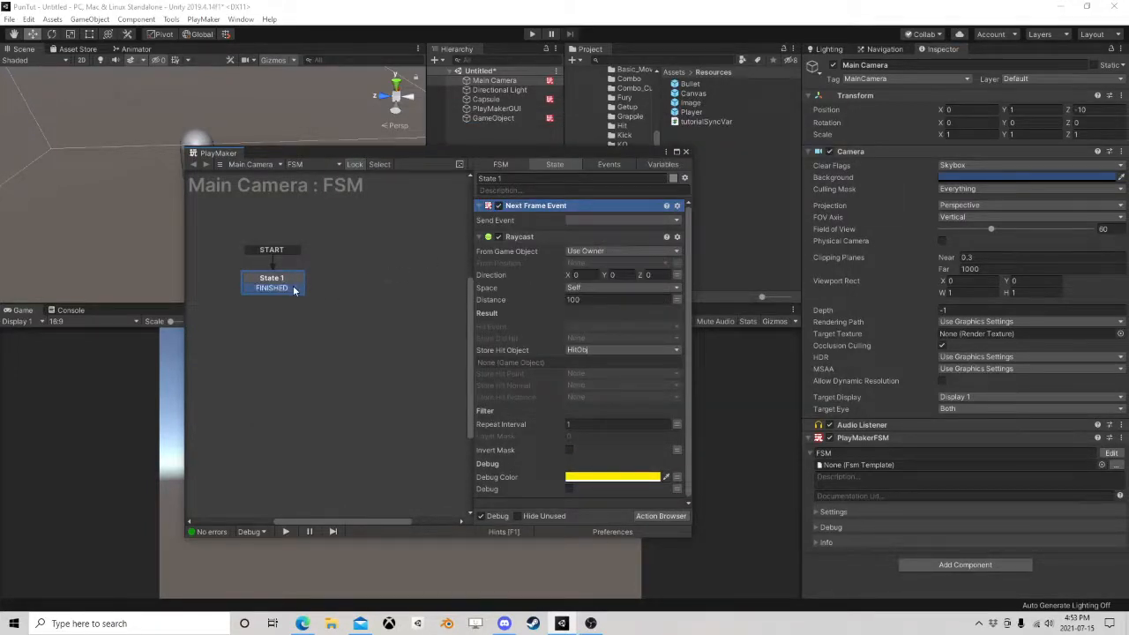
left_click_drag(293, 289, 447, 280, "ctrl")
left_click(288, 284)
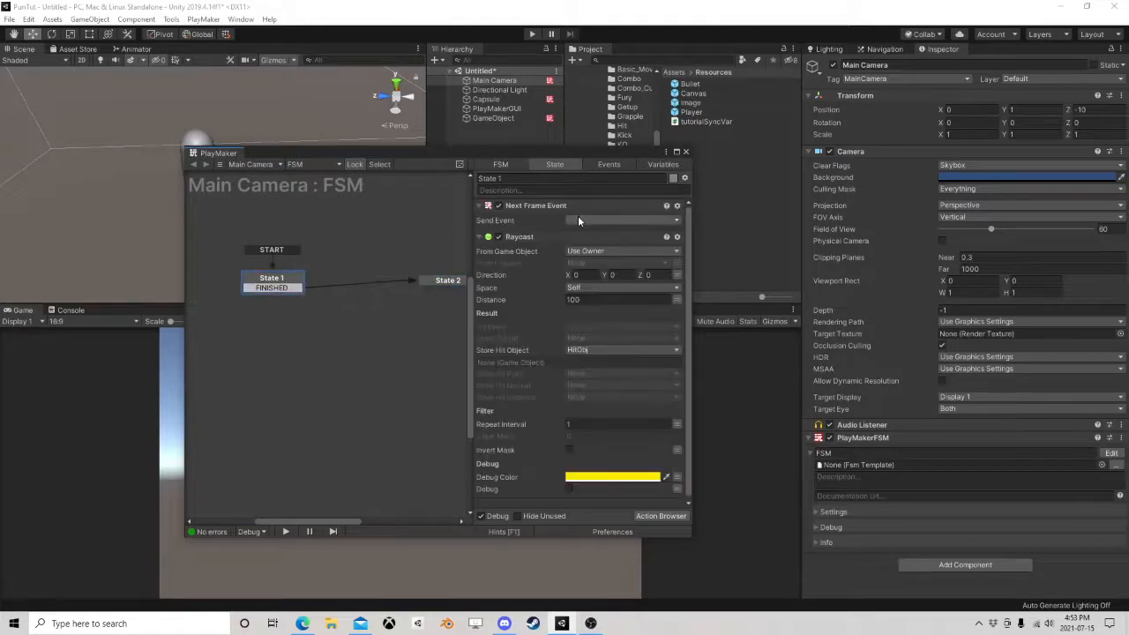
Make the Next Frame Event send FINISHED and move it below the Raycast action.
left_click(582, 220)
left_click(602, 242)
right_click(545, 208)
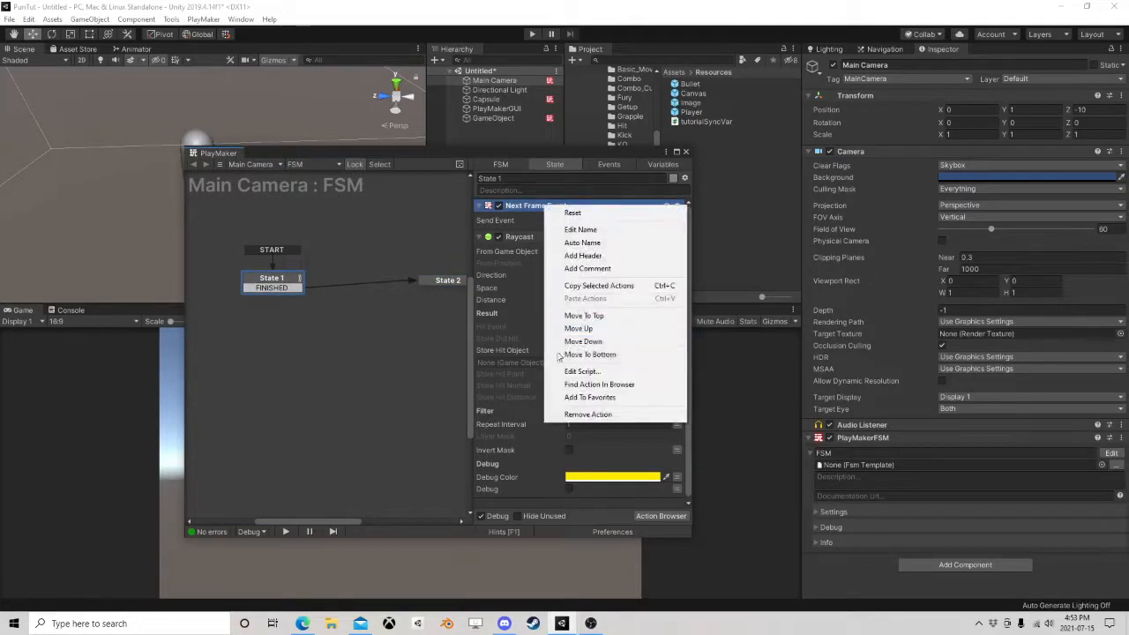
left_click(592, 354)
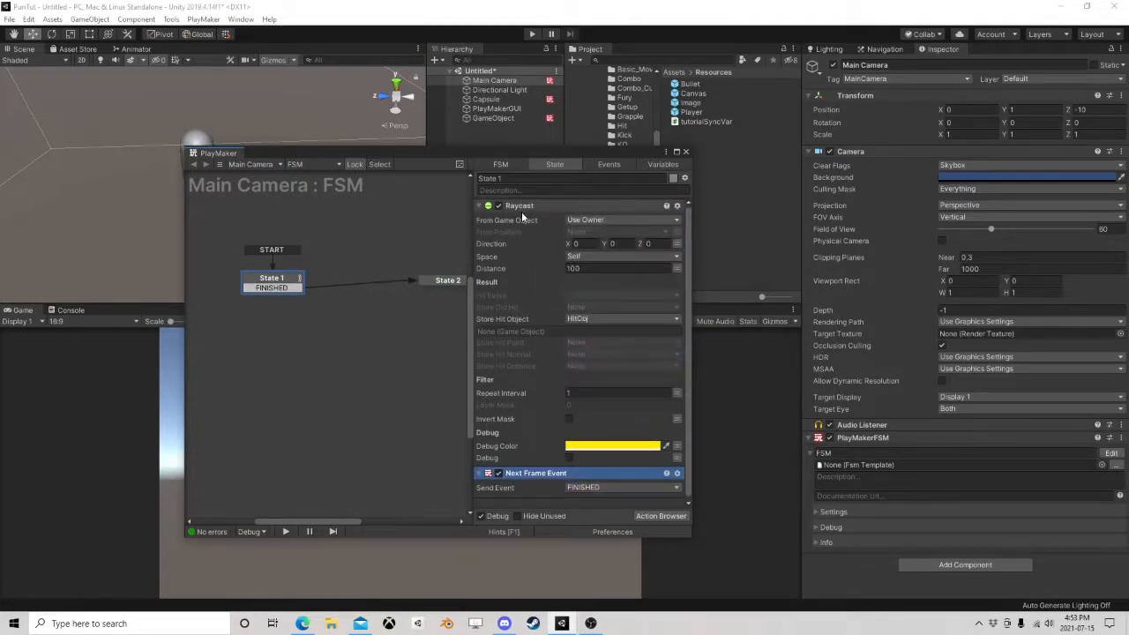
Review State 1's actions and reposition State 2 closer to State 1 in the graph.
left_click_drag(443, 284, 421, 286)
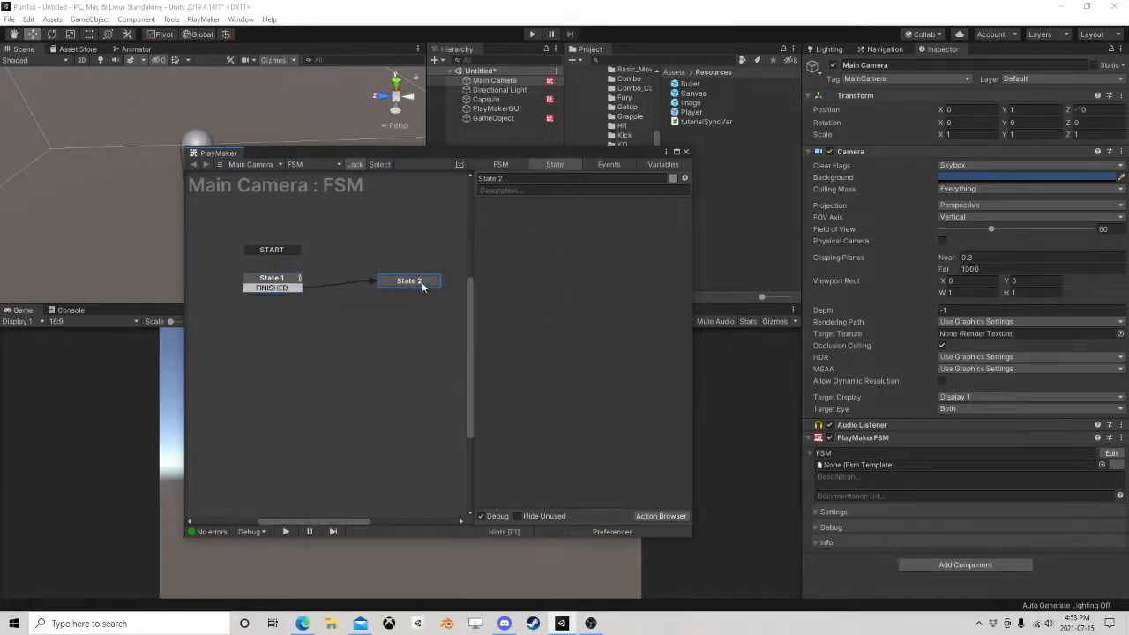
left_click(272, 283)
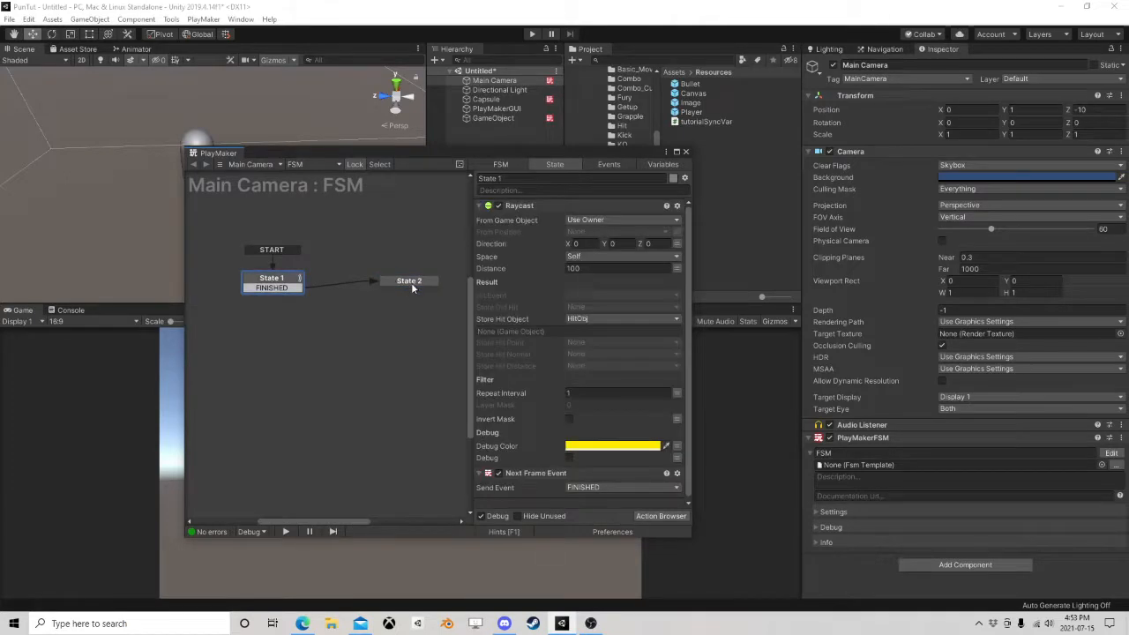
left_click(404, 283)
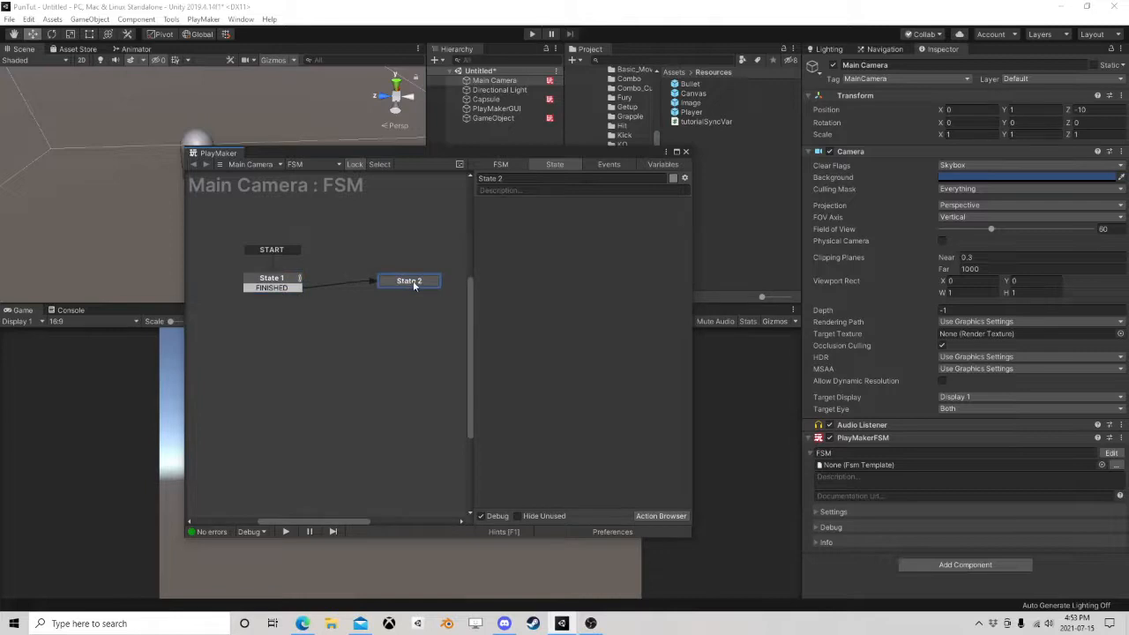
left_click_drag(413, 281, 389, 281)
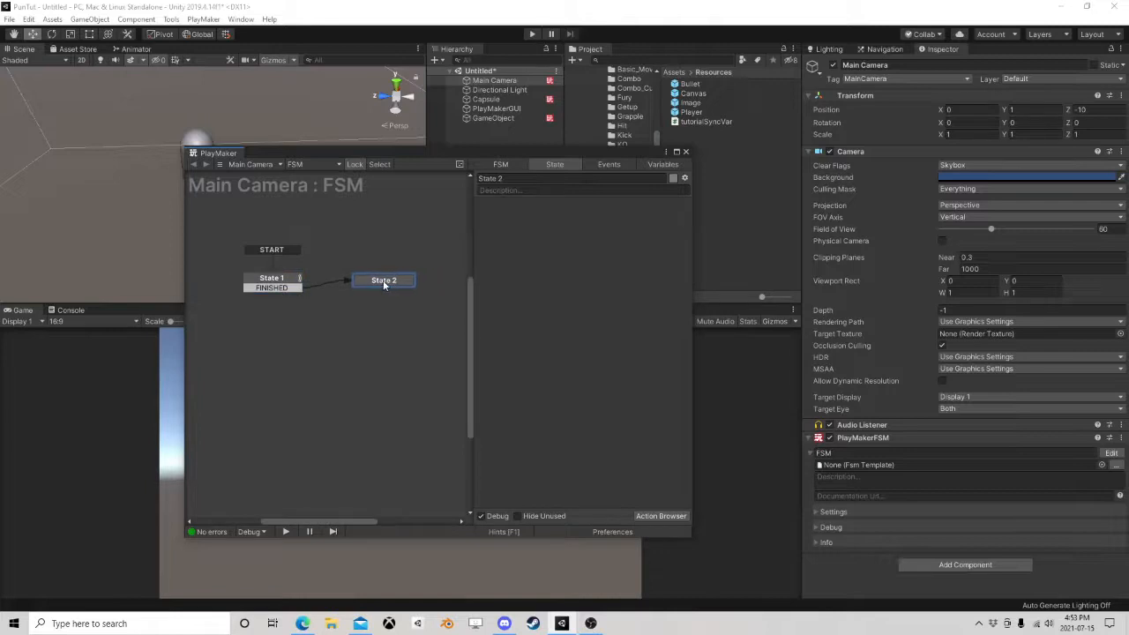
left_click(660, 516)
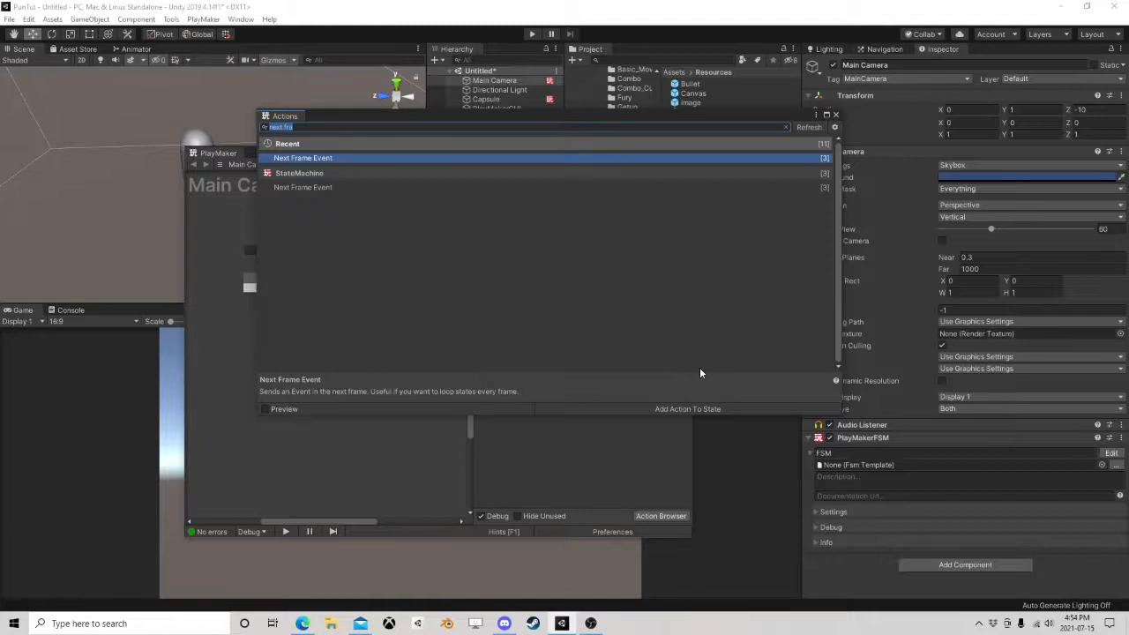
type("game obj")
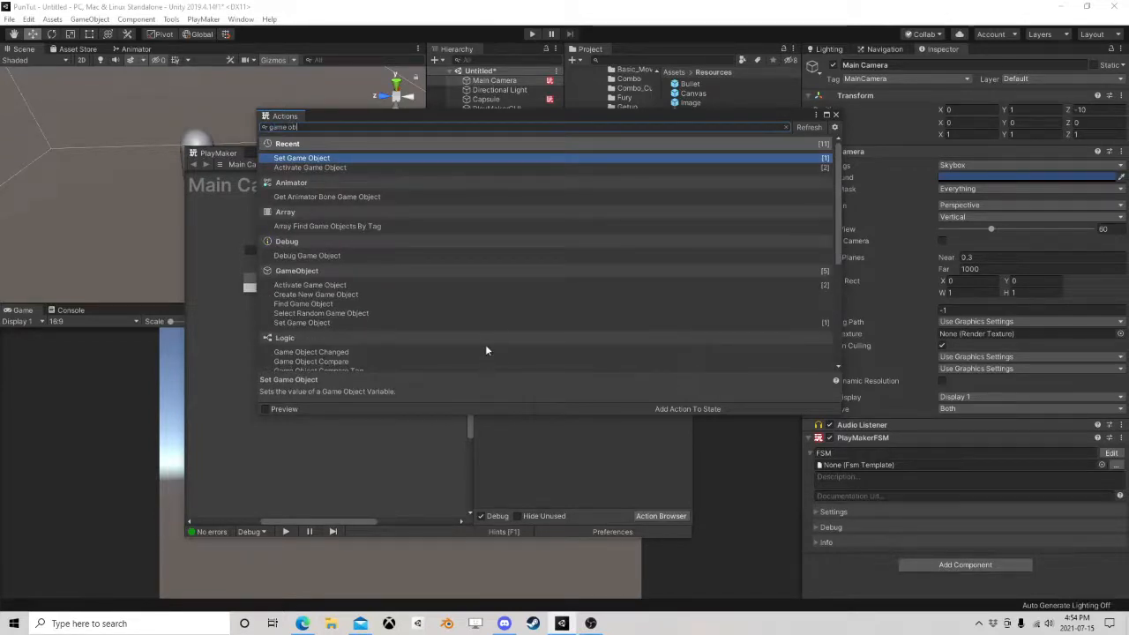
type("ect com")
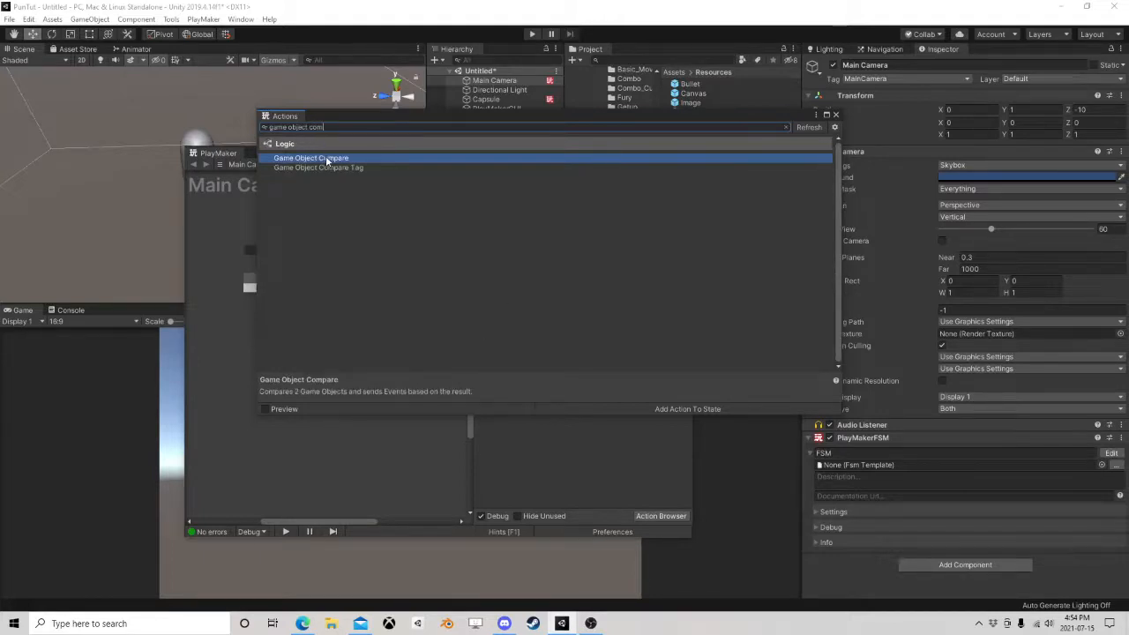
double_click(326, 159)
left_click(837, 116)
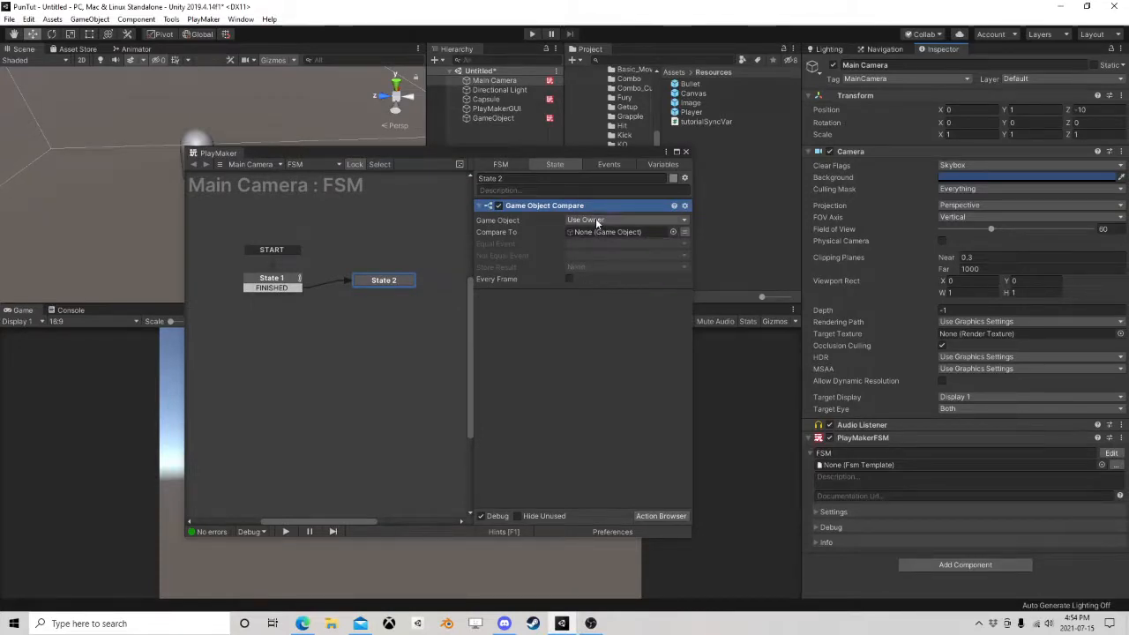
right_click(528, 216)
right_click(516, 210)
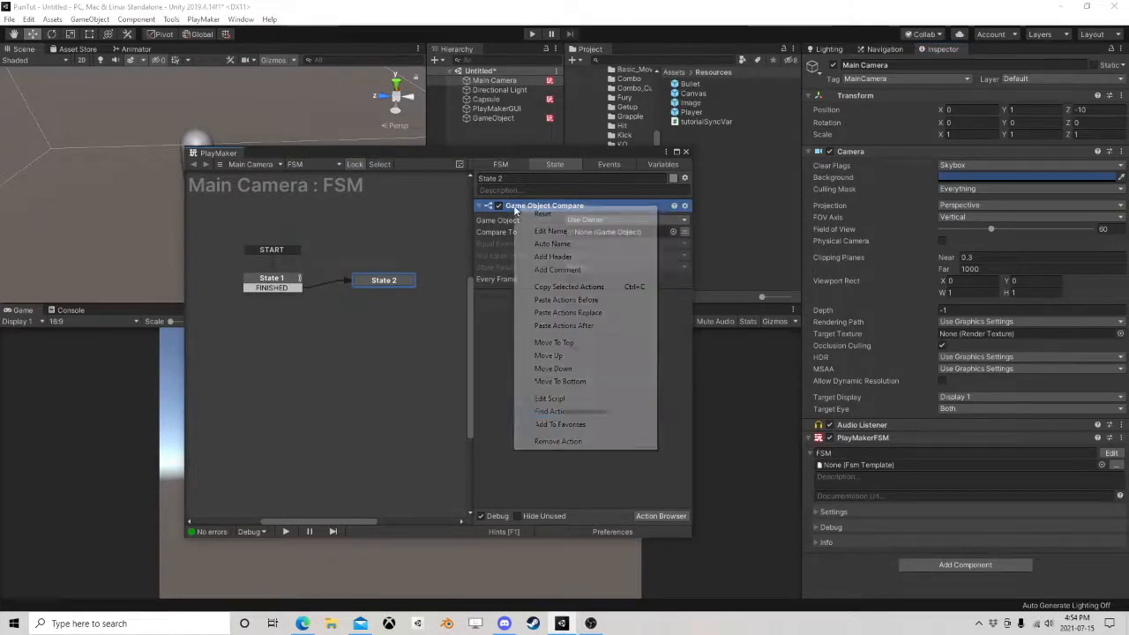
left_click(573, 441)
Add a Game Object Is Null action to State 2 and set its game object to HitObj.
left_click(661, 516)
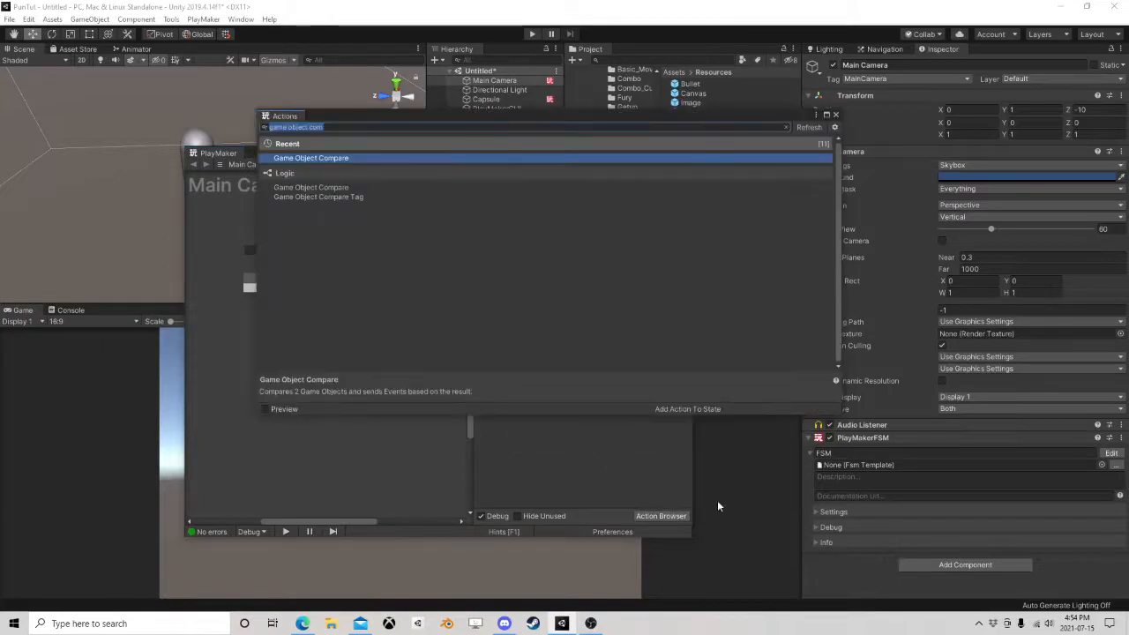
type("is n")
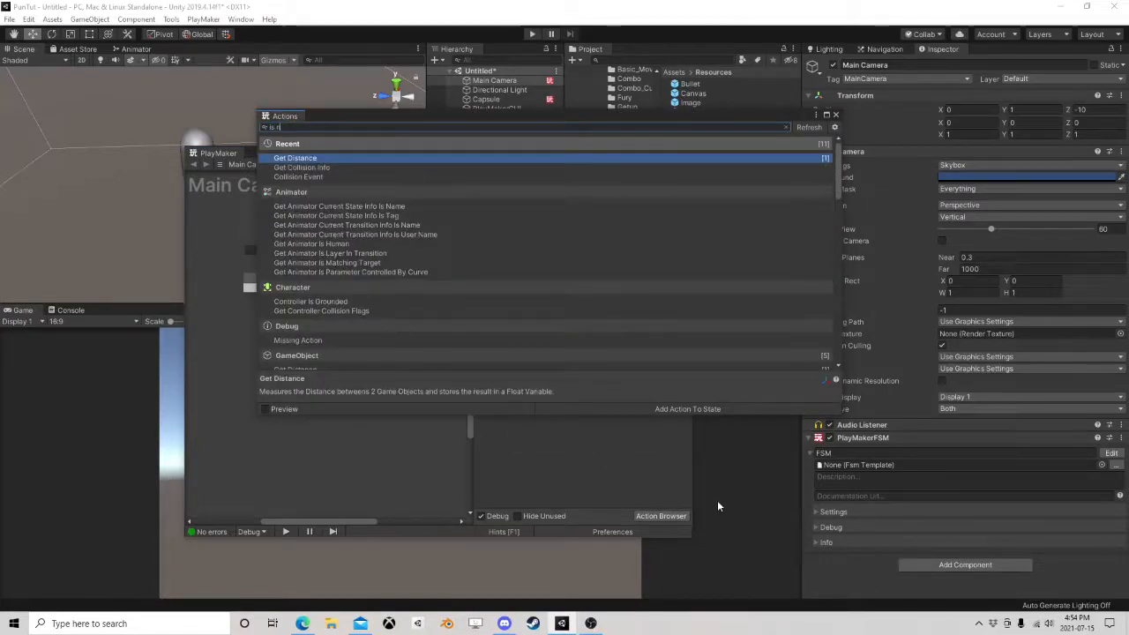
type("ull")
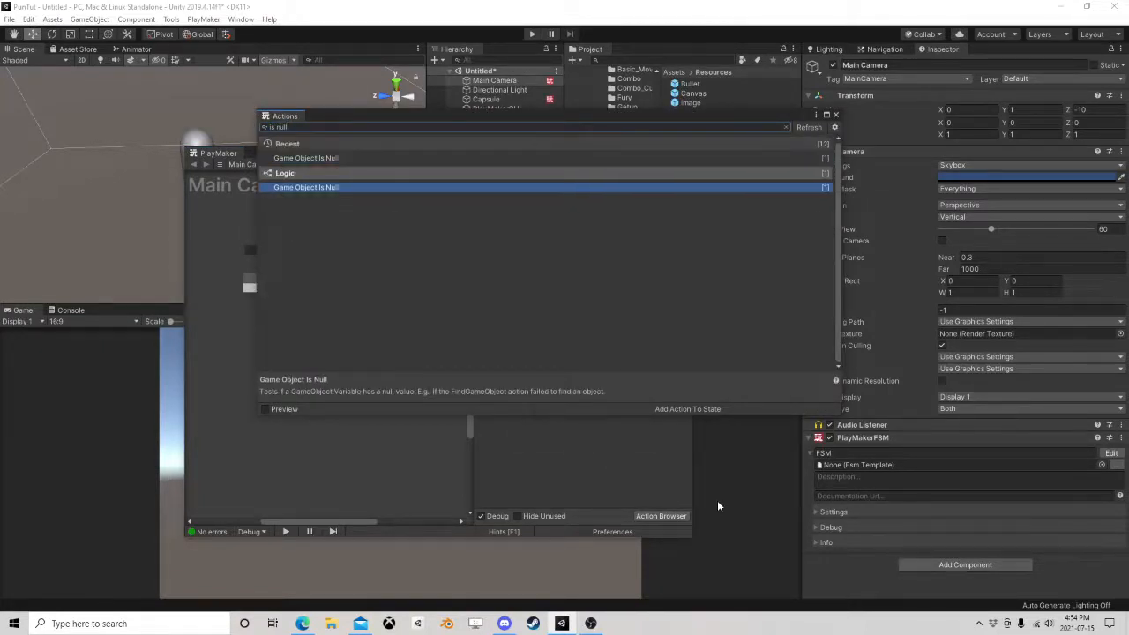
left_click(837, 115)
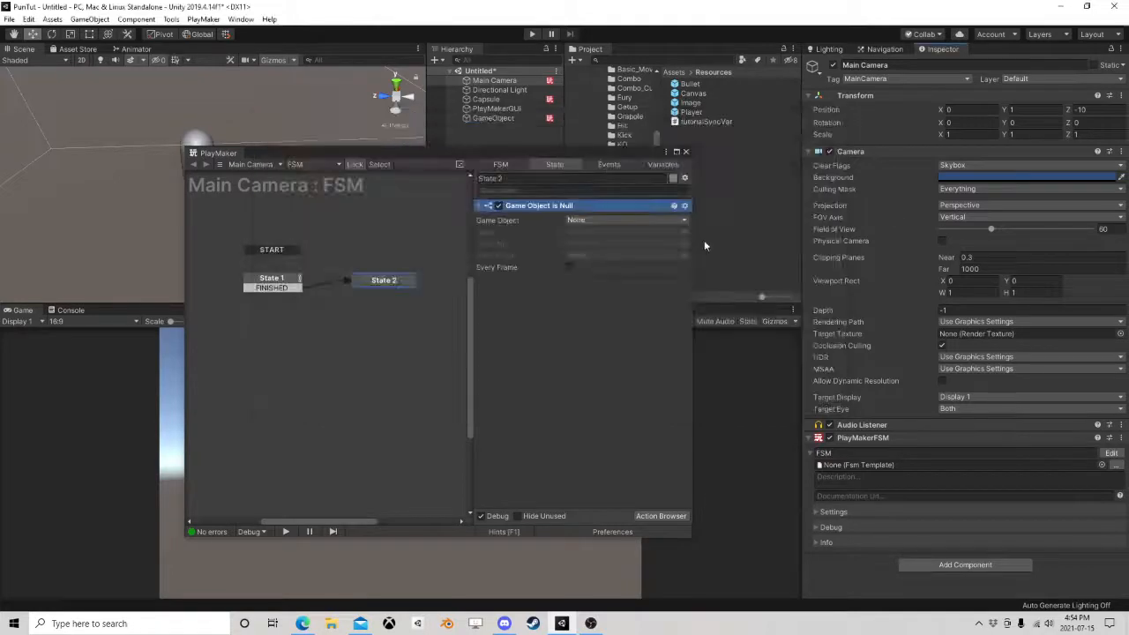
left_click(574, 219)
left_click(592, 242)
Create the events "is null" and "is not null" for the Is Null and Is Not Null outcomes of State 2's action.
left_click(583, 246)
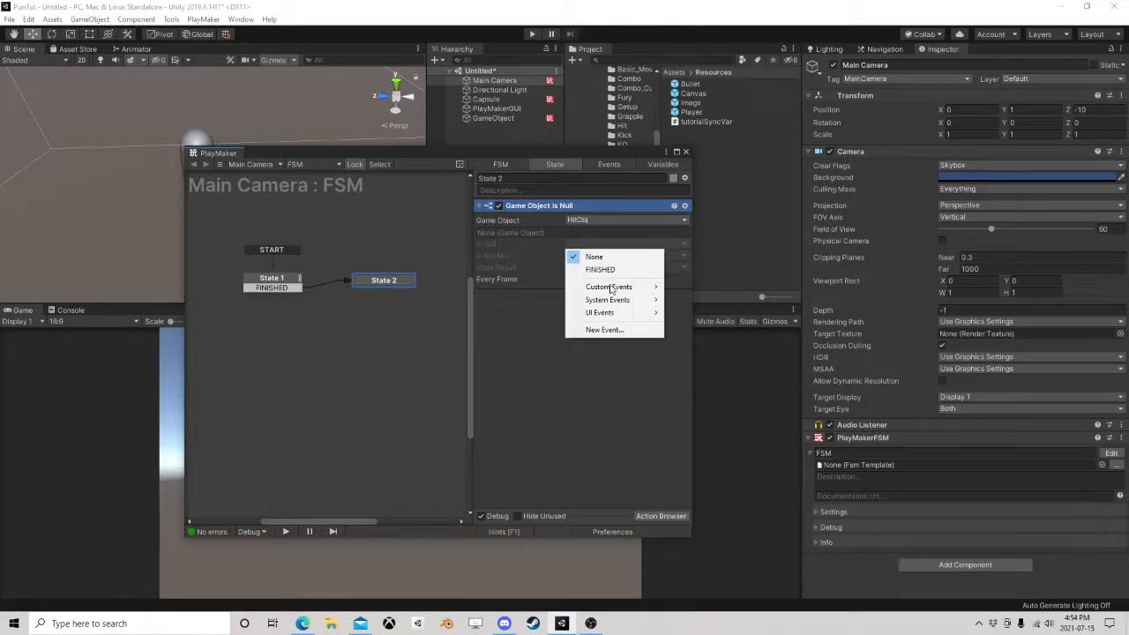
left_click(604, 329)
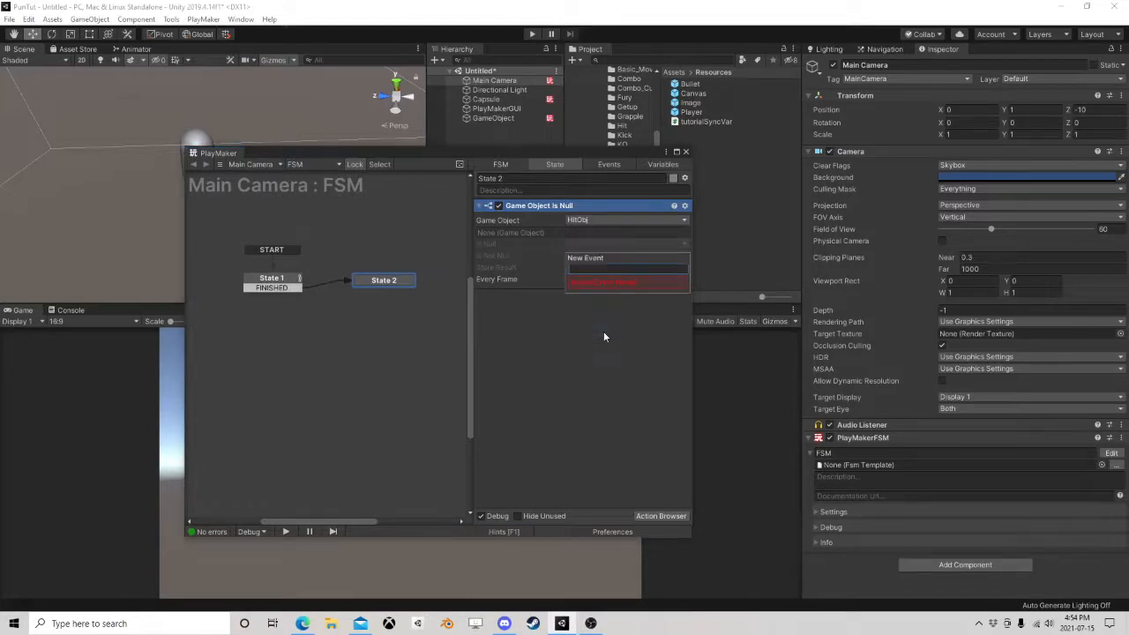
type("is null")
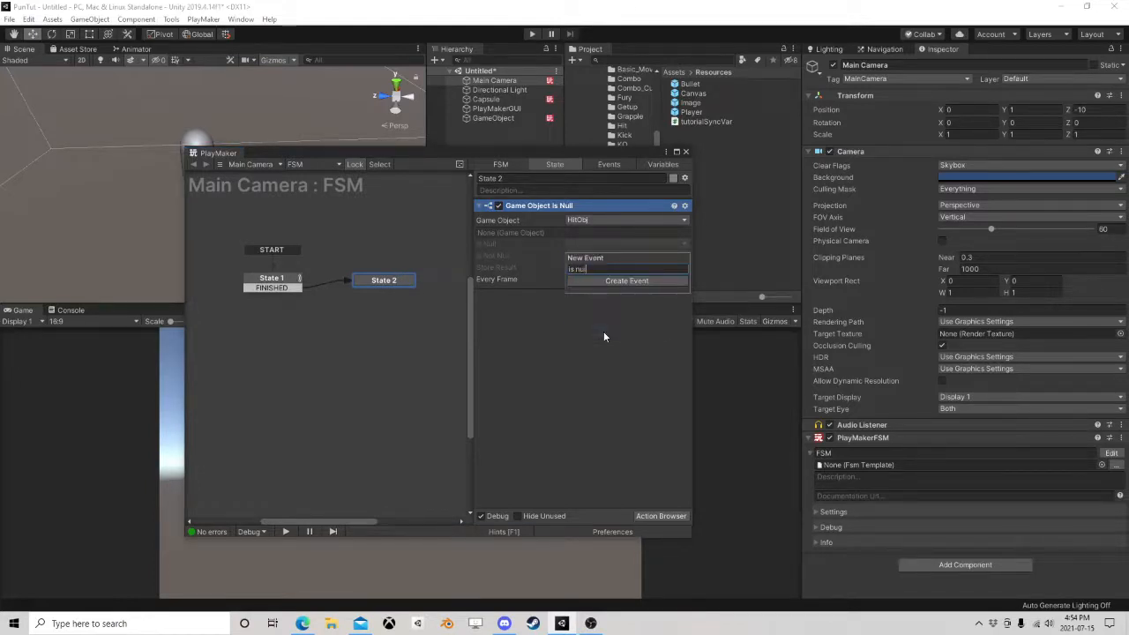
key("Return")
left_click(563, 266)
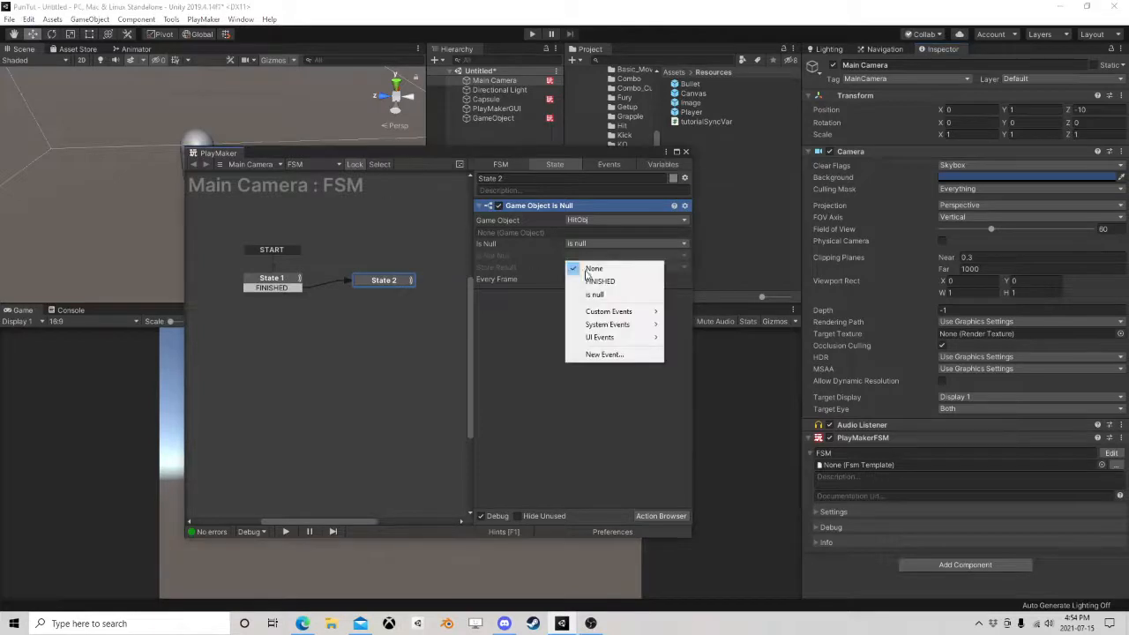
left_click(621, 350)
type("is not null")
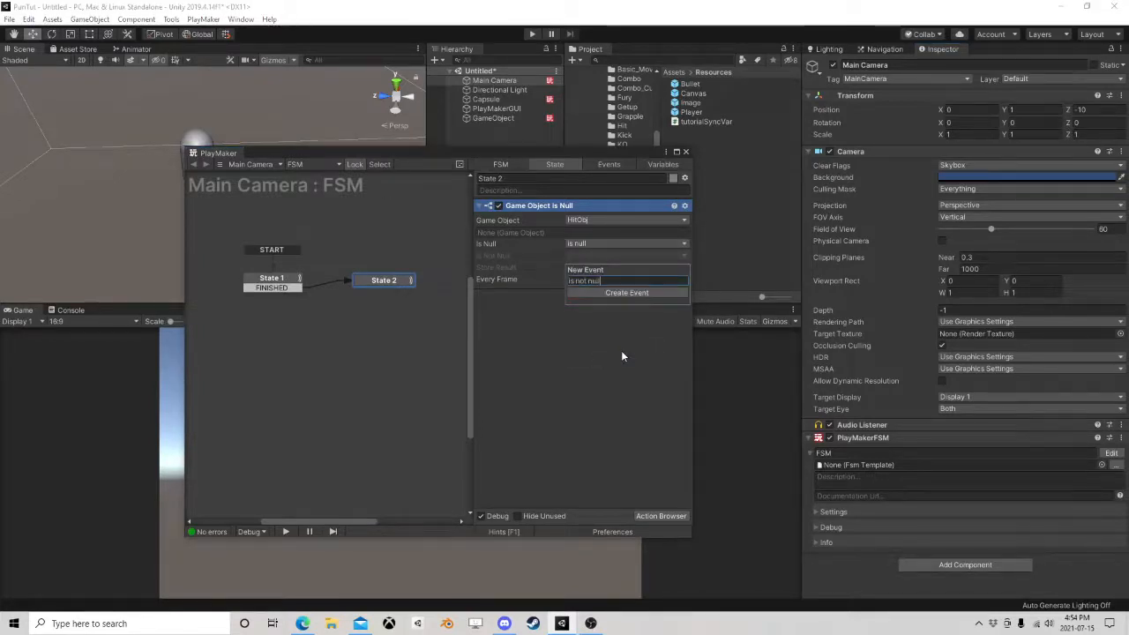
key("Return")
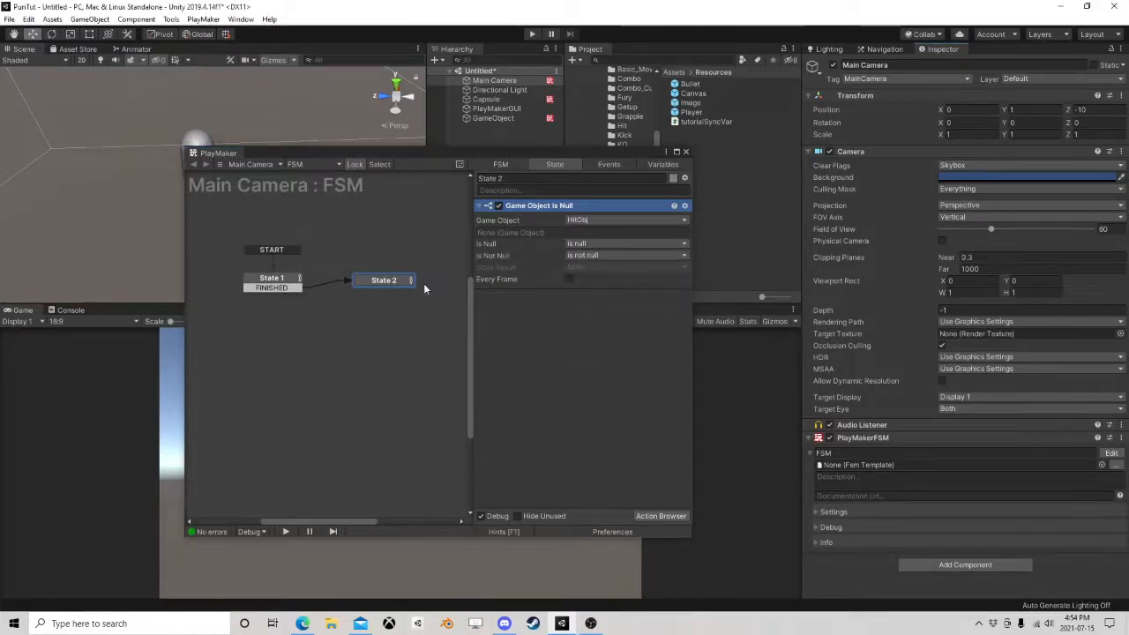
Add "is null" and "is not null" transitions to State 2.
right_click(391, 281)
mouse_move(433, 292)
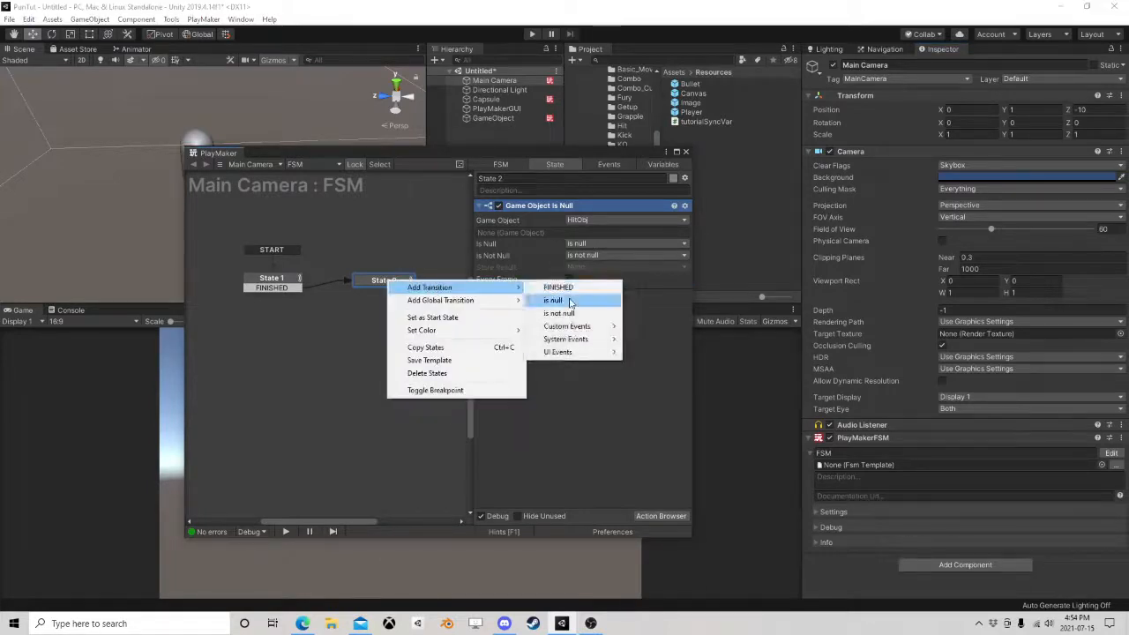
left_click(570, 302)
right_click(391, 280)
left_click(572, 312)
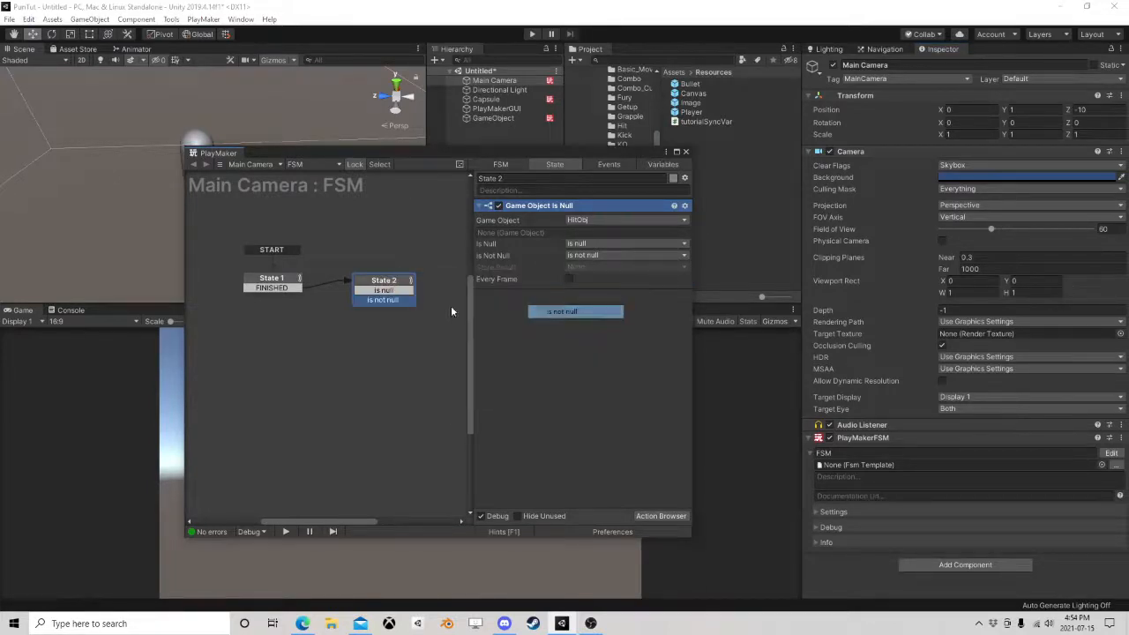
Link State 2's "is null" transition to a new State 3 that has a FINISHED transition back to State 1.
left_click_drag(388, 282, 379, 280)
middle_click_drag(406, 270, 347, 269)
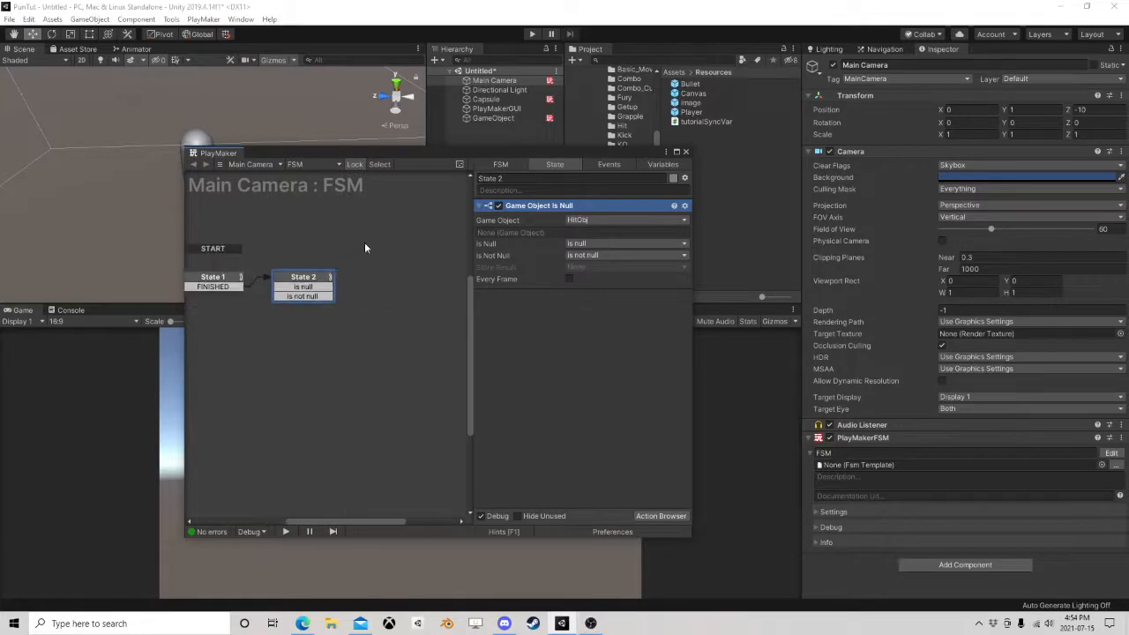
left_click_drag(303, 286, 215, 279)
left_click(382, 247, "ctrl")
Duplicate State 3 below itself as State 4, link "is not null" to it, and move State 2 slightly lower.
right_click(383, 252)
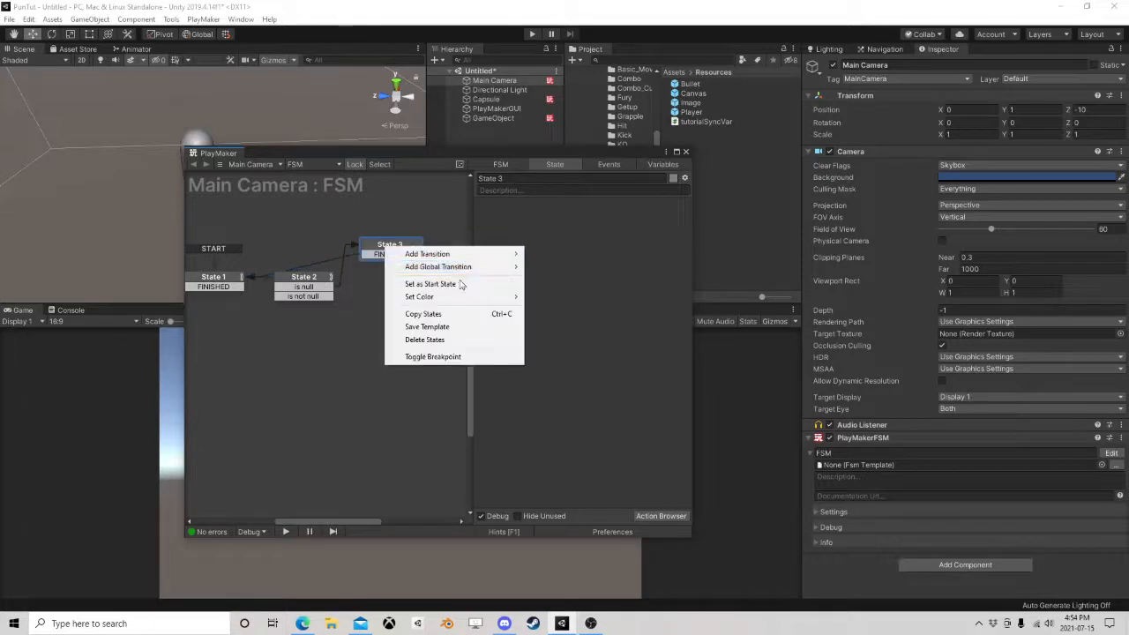
left_click(441, 315)
right_click(344, 300)
left_click(401, 320)
mouse_move(319, 297)
left_mouse_down()
mouse_move(380, 311)
mouse_move(224, 280)
mouse_move(308, 285)
mouse_move(298, 303)
left_mouse_up()
Copy the Next Frame Event action from State 1 into State 3 and State 4.
left_click(226, 277)
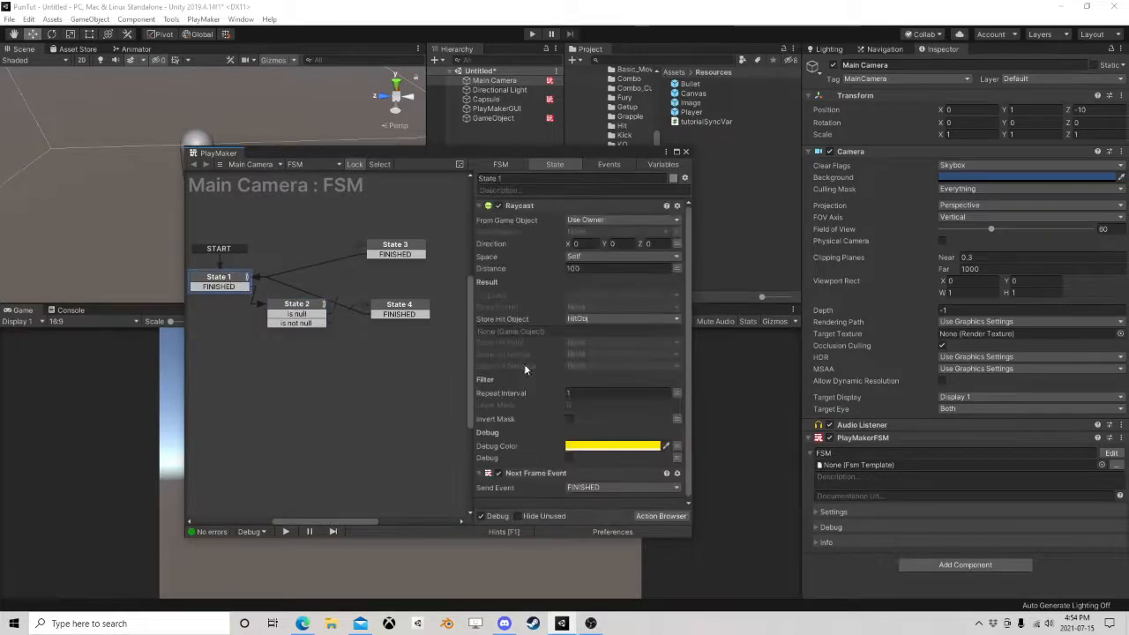
right_click(549, 472)
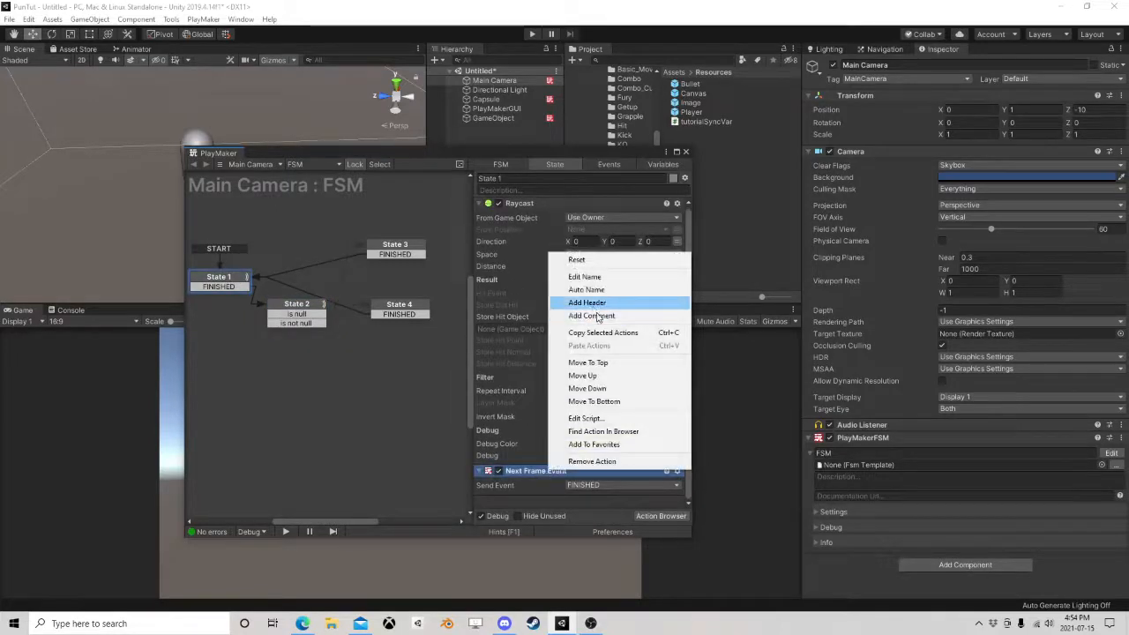
left_click(599, 334)
left_click(395, 247)
right_click(541, 266)
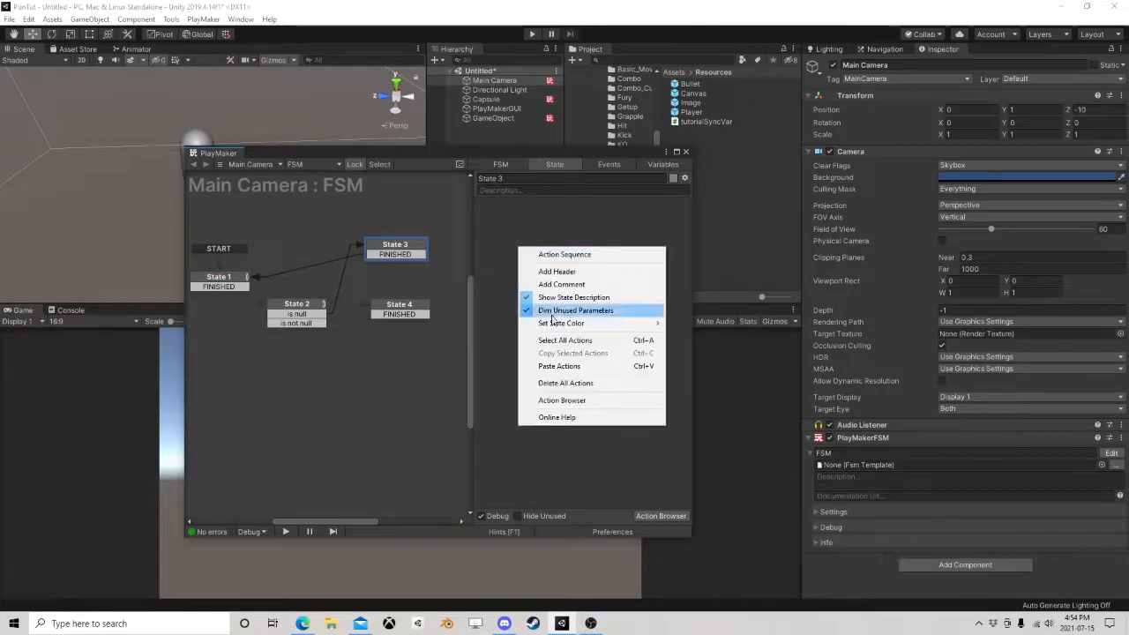
left_click(582, 366)
left_click(399, 309)
right_click(544, 286)
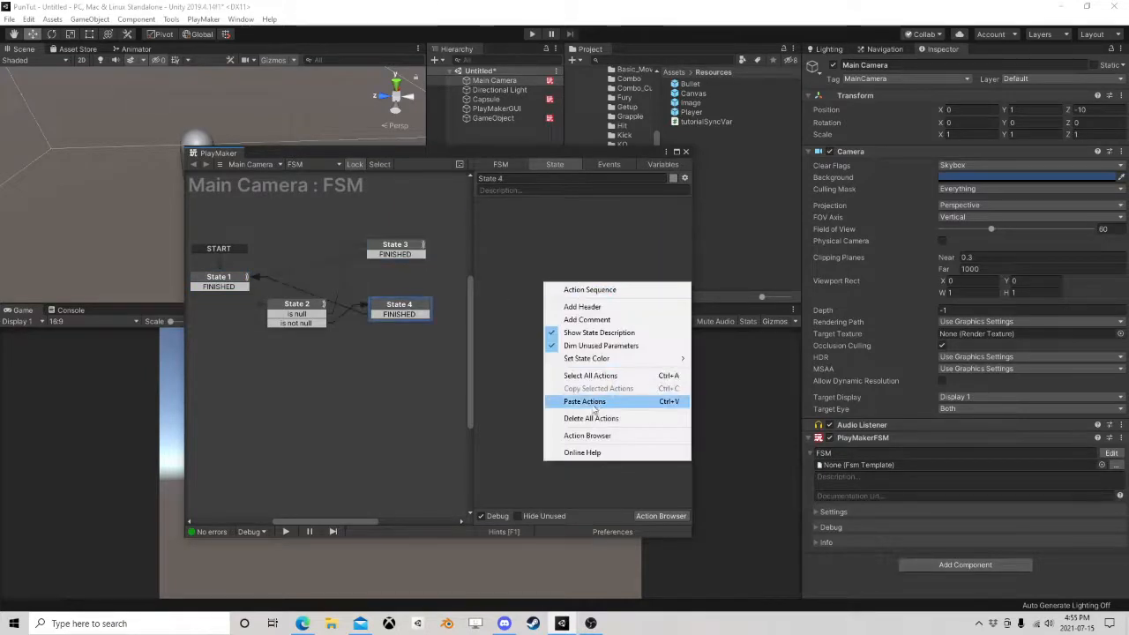
left_click(589, 415)
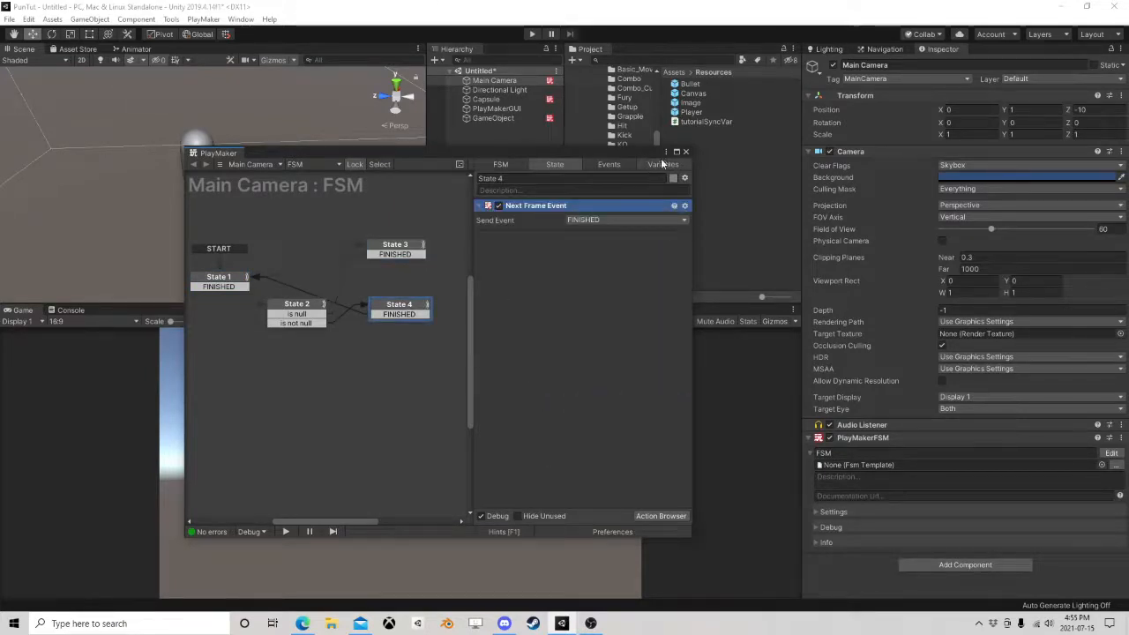
Add a second PlayMakerFSM component to the Main Camera and open it for editing.
left_click_drag(648, 152, 371, 186)
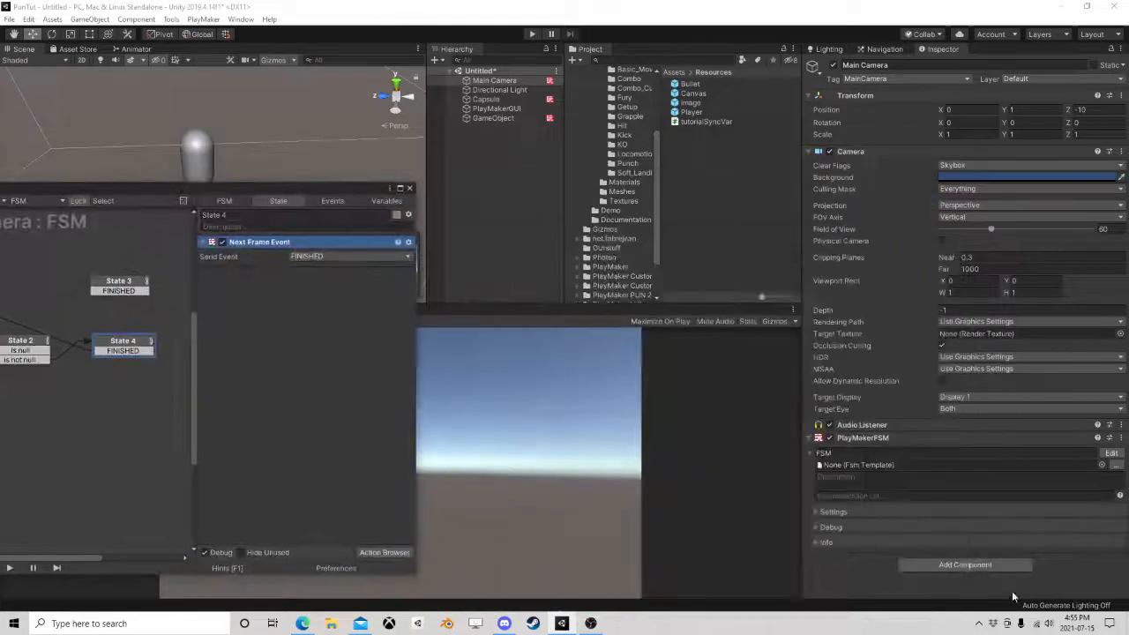
left_click(977, 574)
left_click(964, 456)
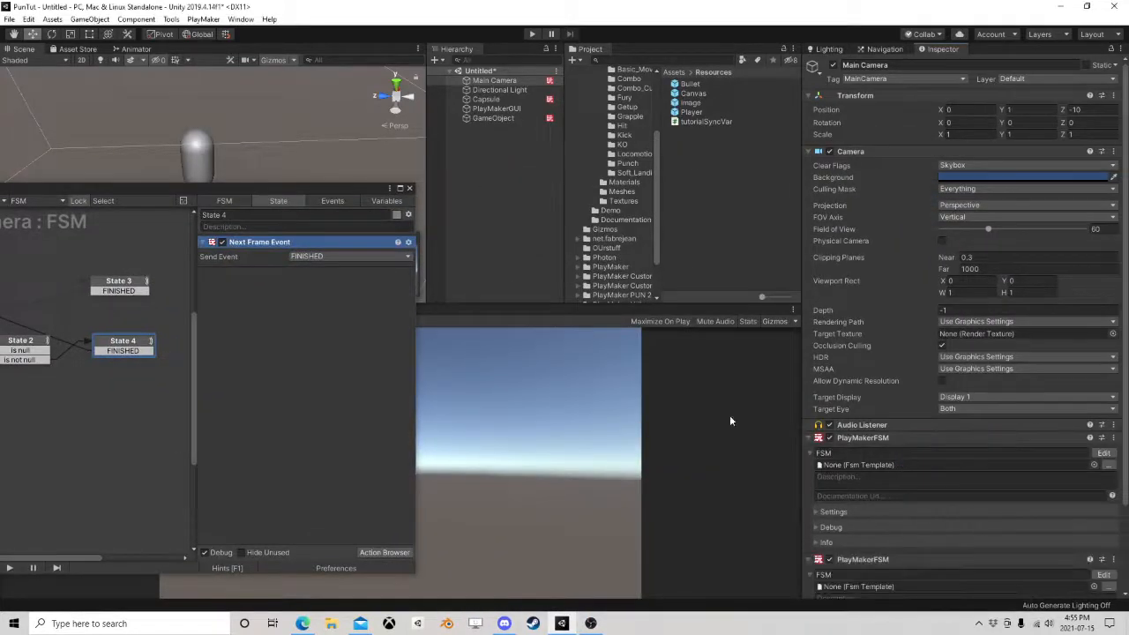
left_click(409, 188)
left_click(1104, 574)
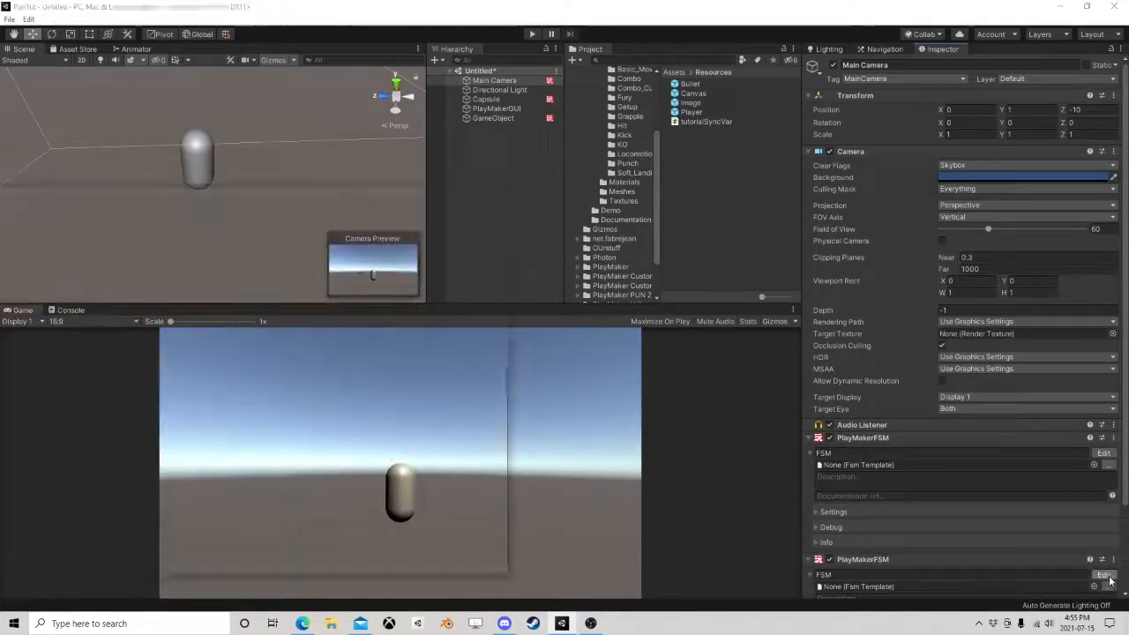
Add a Mouse Look action to State 1 of the Main Camera's second FSM.
left_click(476, 552)
type("mou")
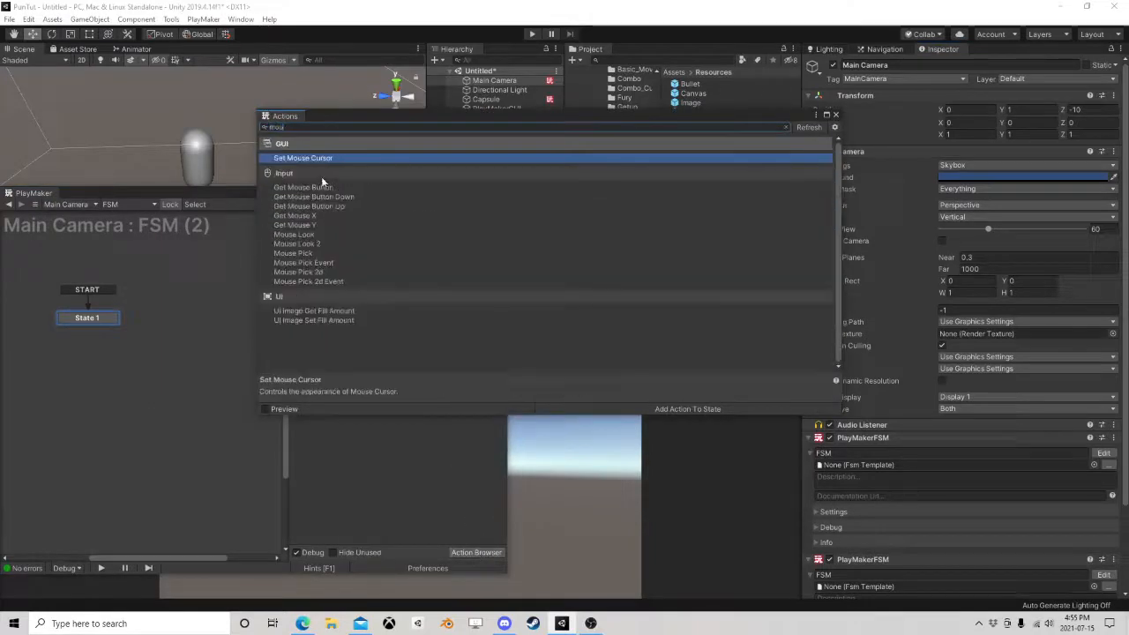
double_click(293, 234)
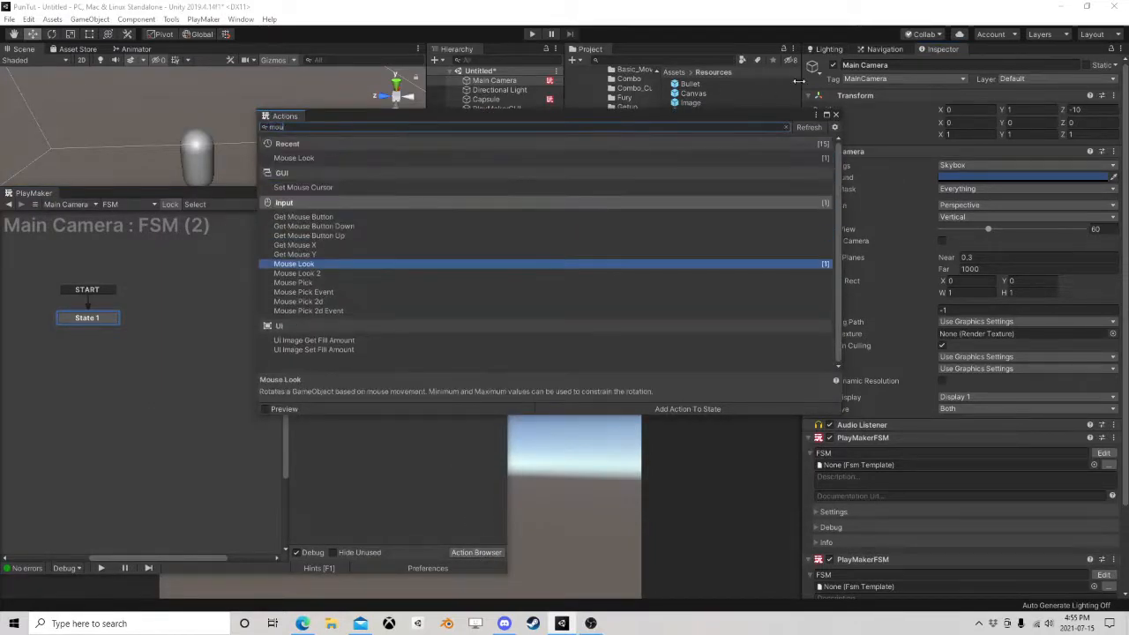
left_click(836, 115)
Set the Mouse Look's Sensitivity X to 3 and Sensitivity Y to -3, and close the FSM editor.
left_click(402, 282)
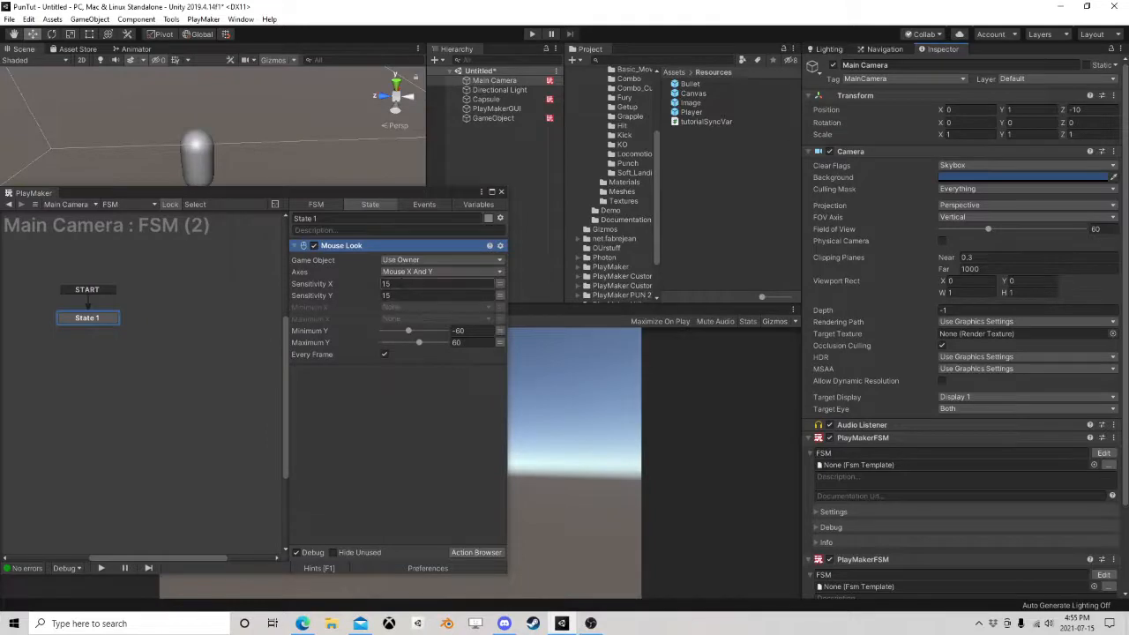
type("3")
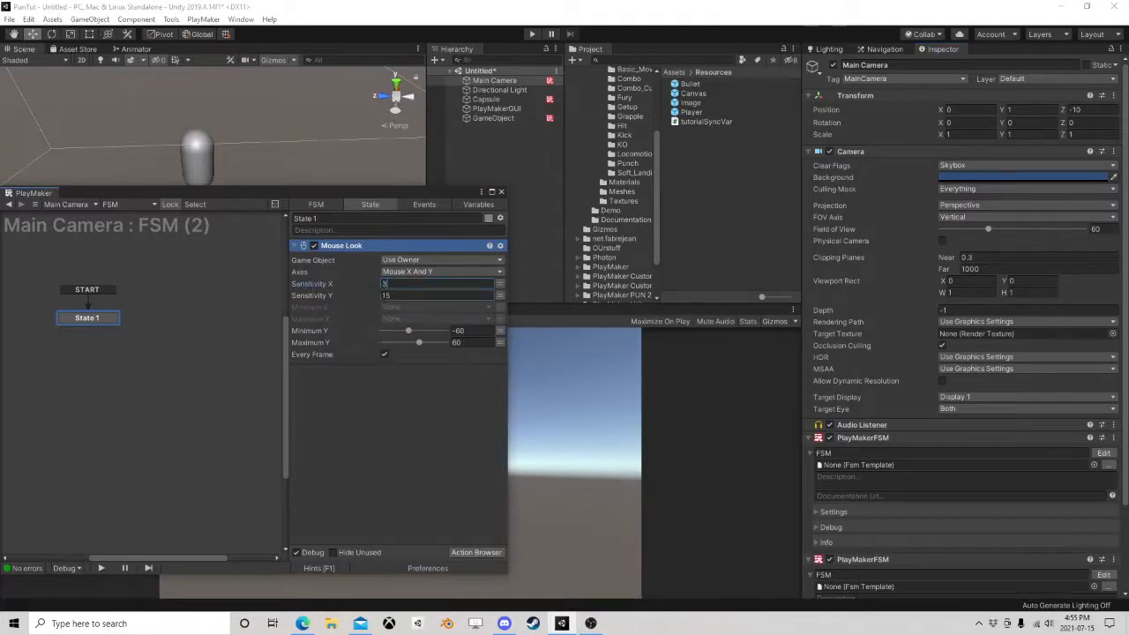
key("Tab")
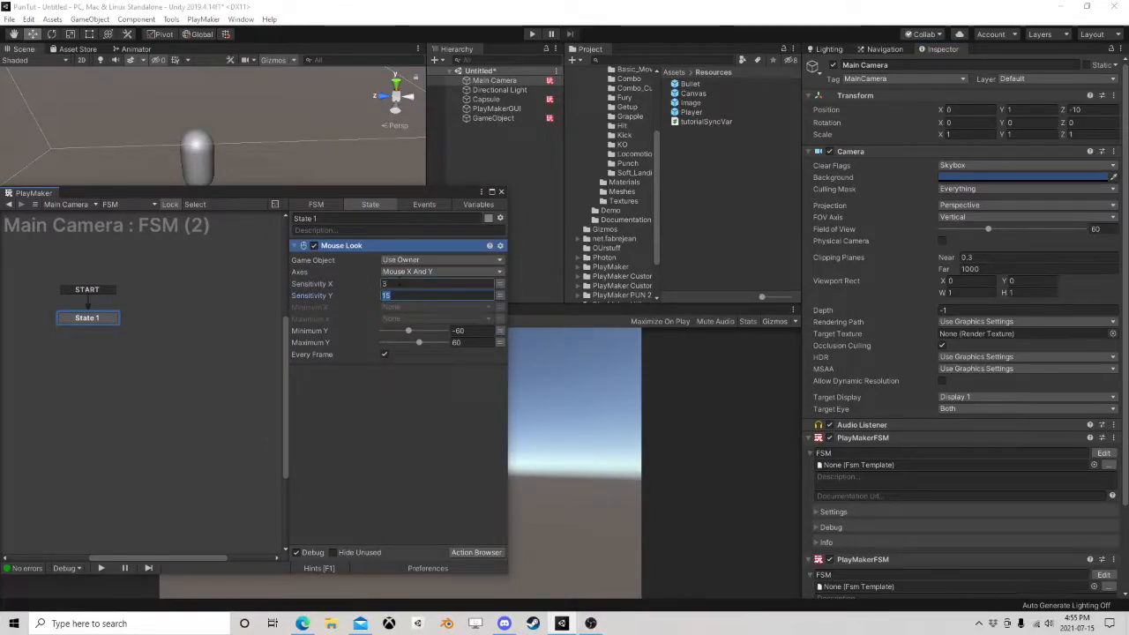
type("-3")
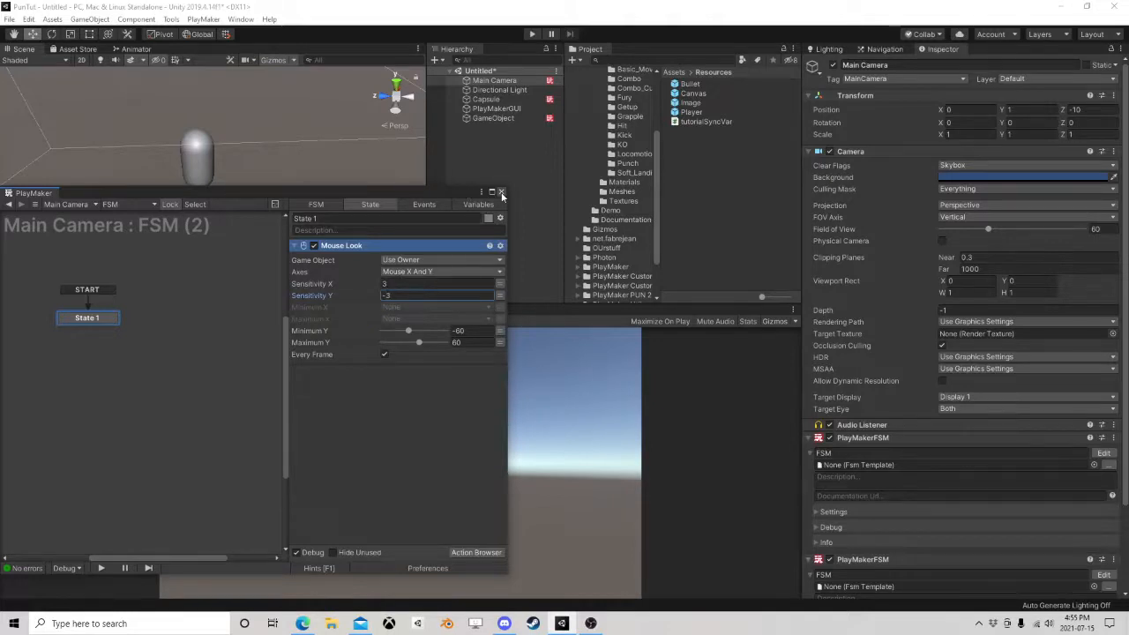
left_click(472, 332)
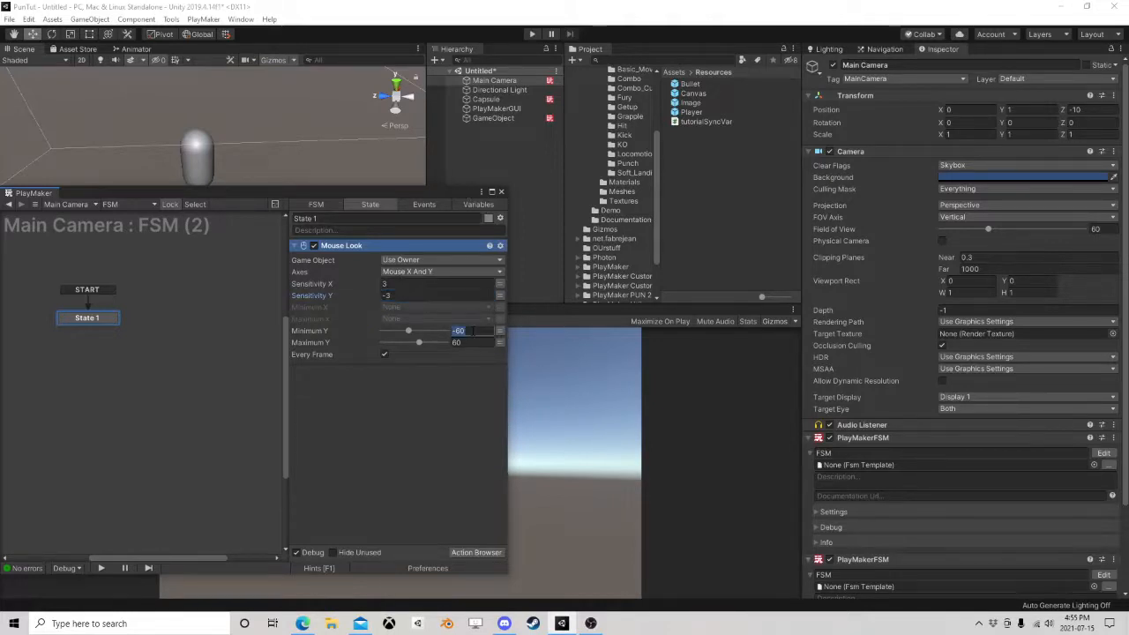
left_click(501, 192)
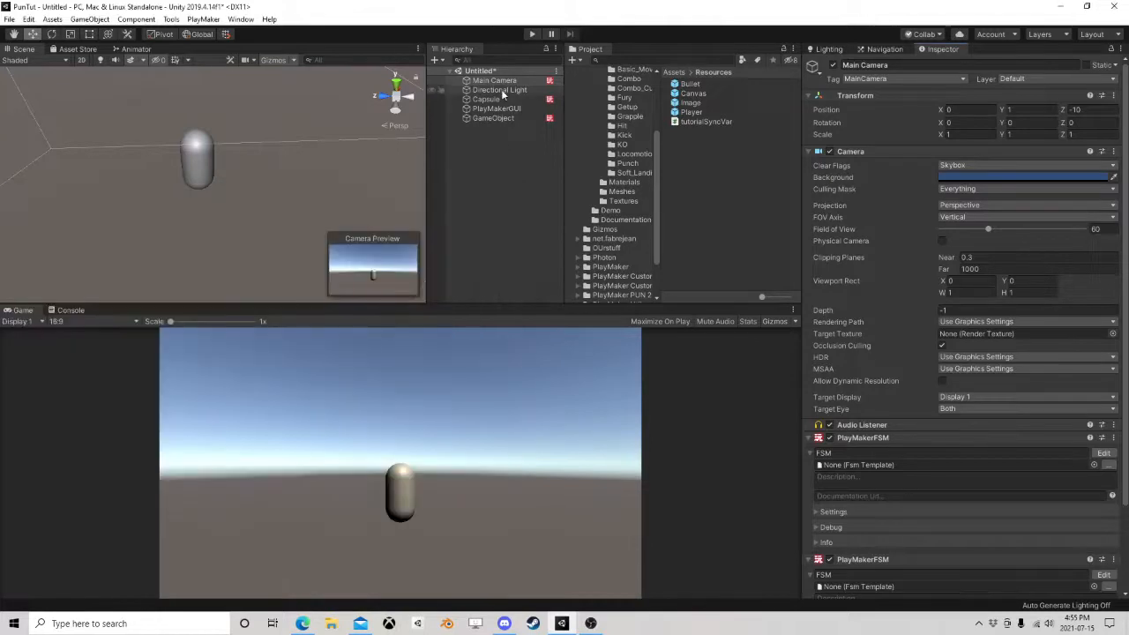
Play-test the Main Camera's first FSM, watching its State 1 and State 2 while looking around the capsule, and close the FSM editor.
left_click(532, 34)
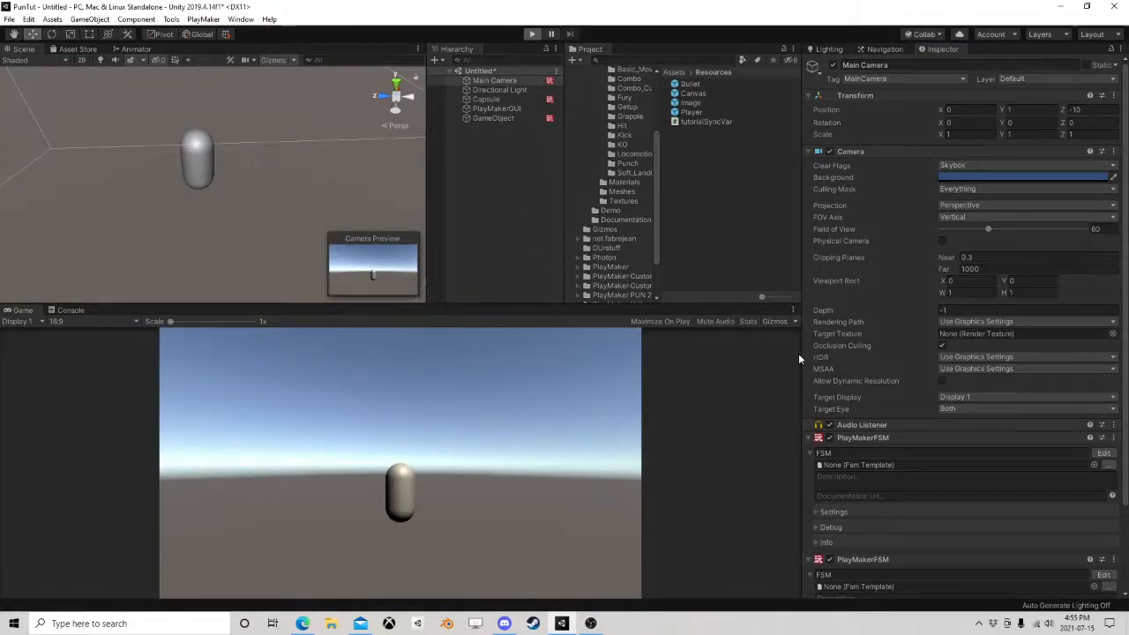
left_click(1104, 454)
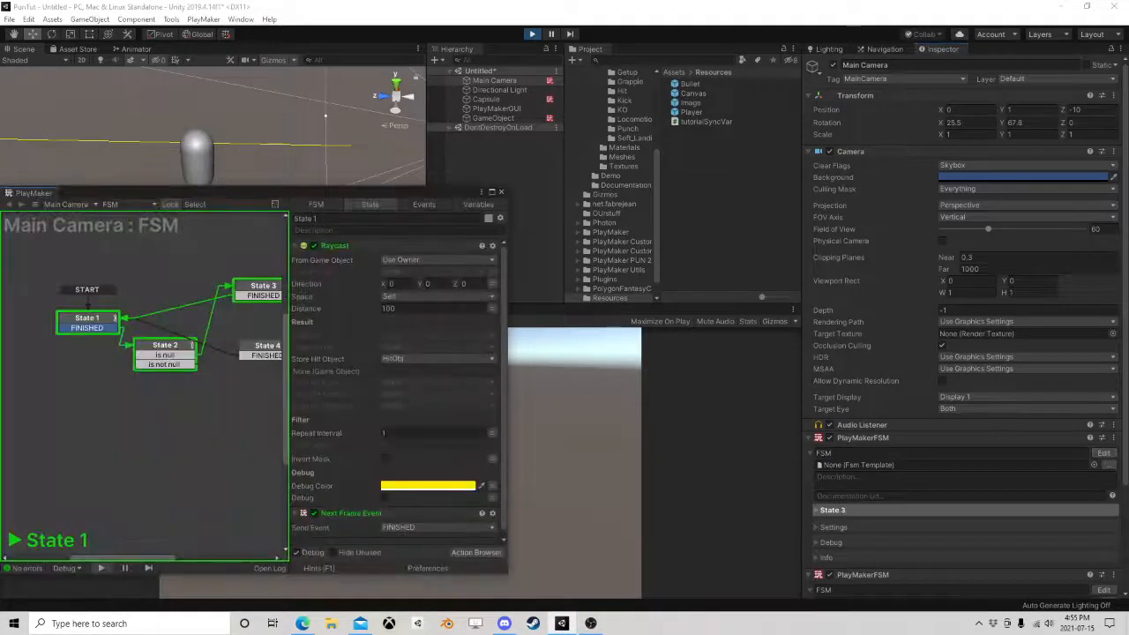
left_click_drag(346, 192, 857, 95)
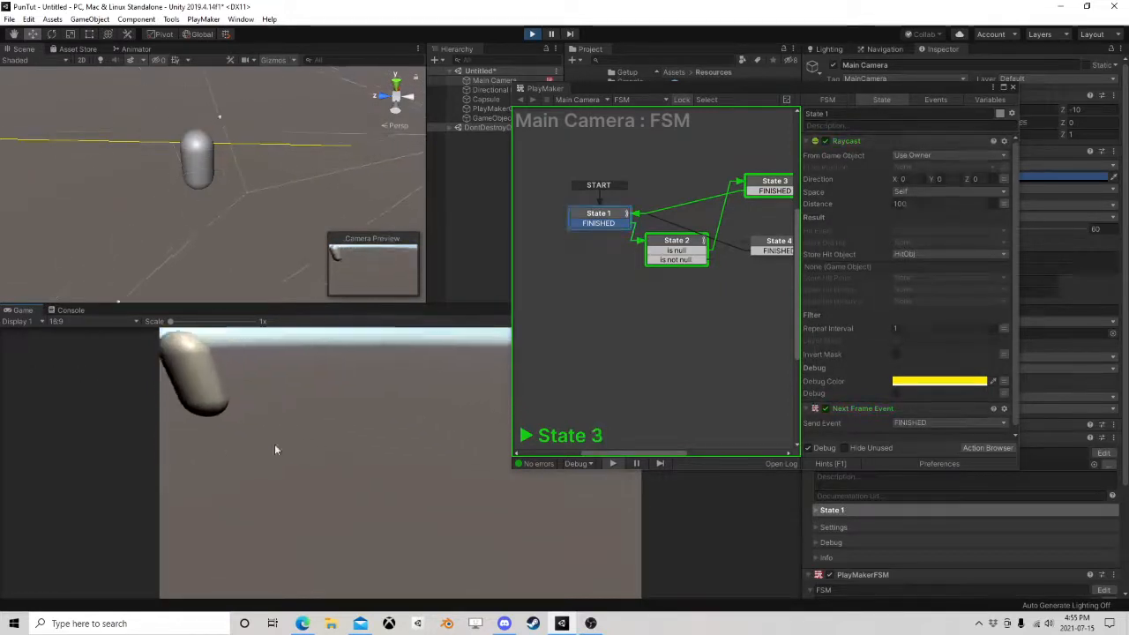
left_click(676, 242)
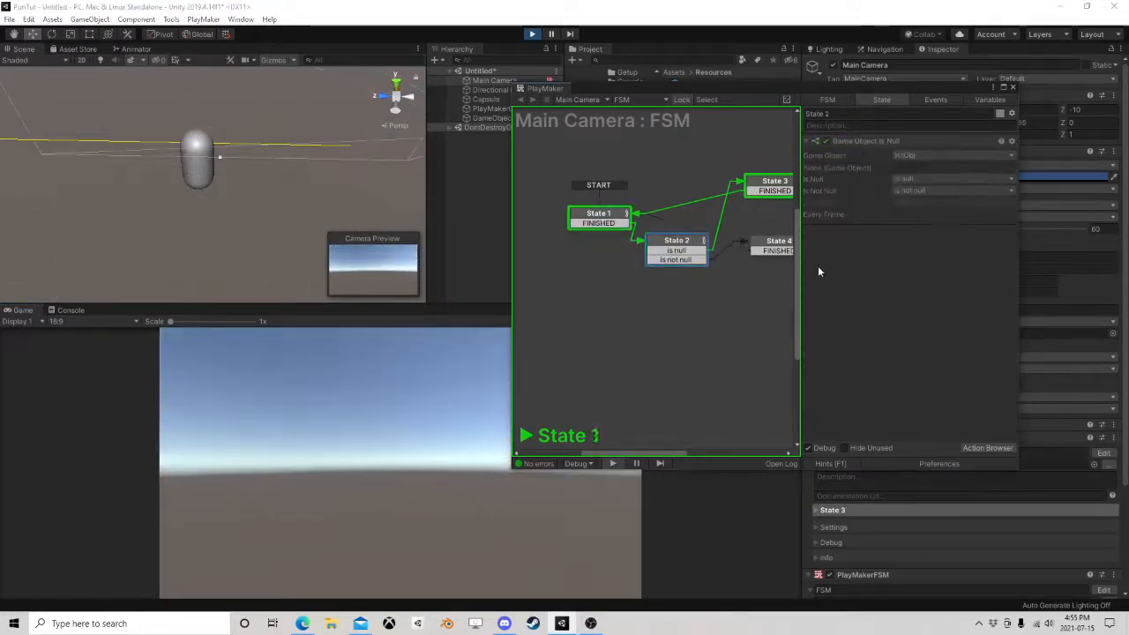
left_click(608, 217)
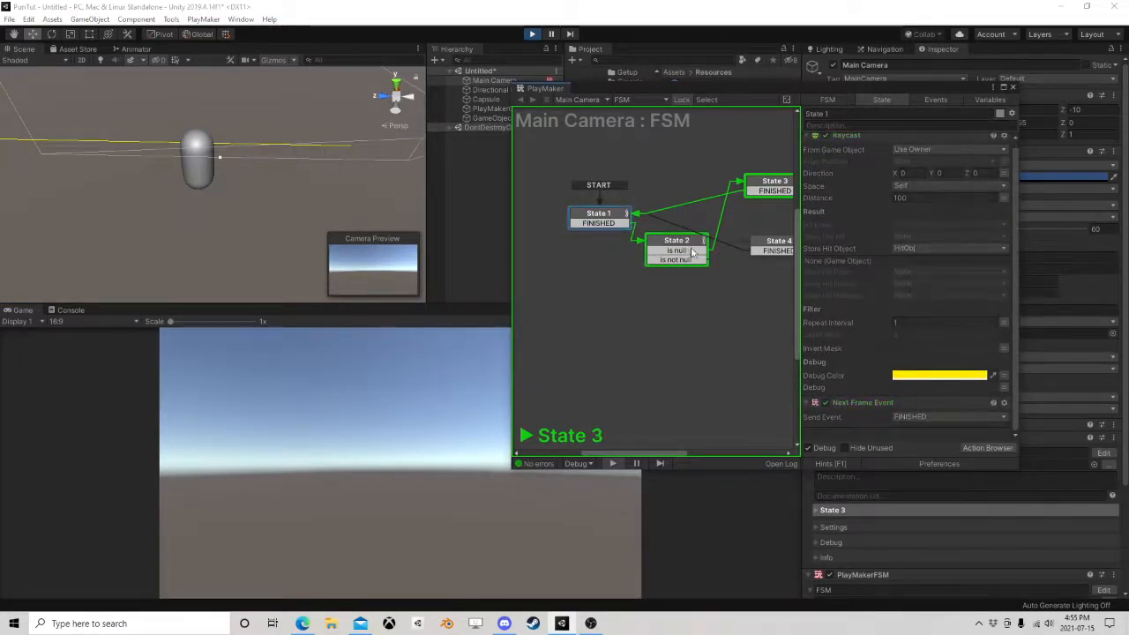
left_click(399, 383)
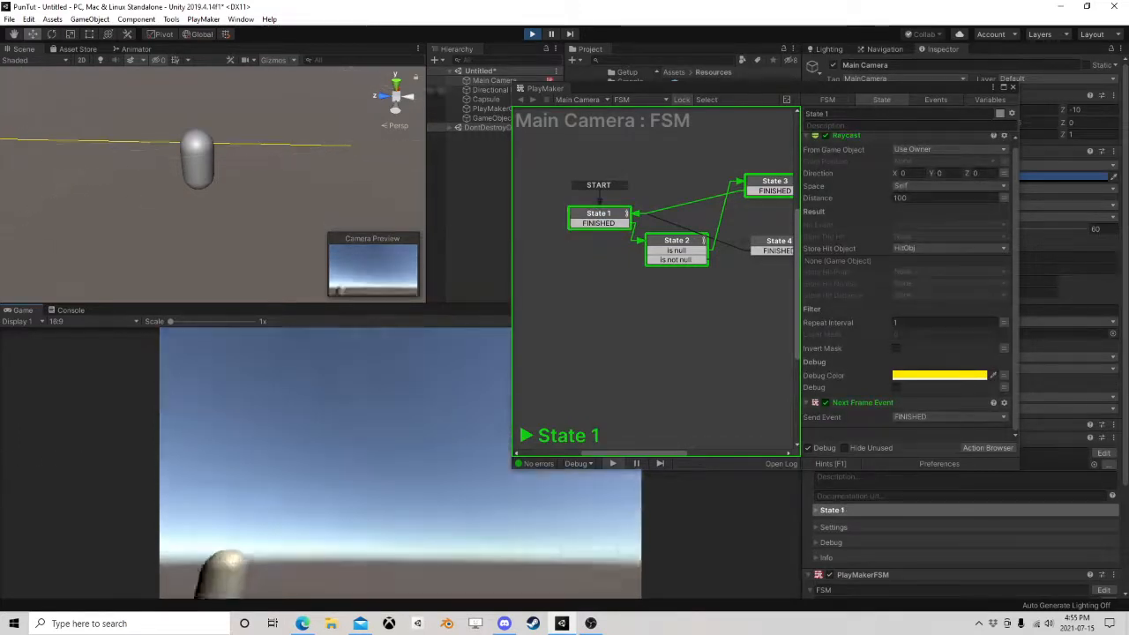
key("ctrl+p")
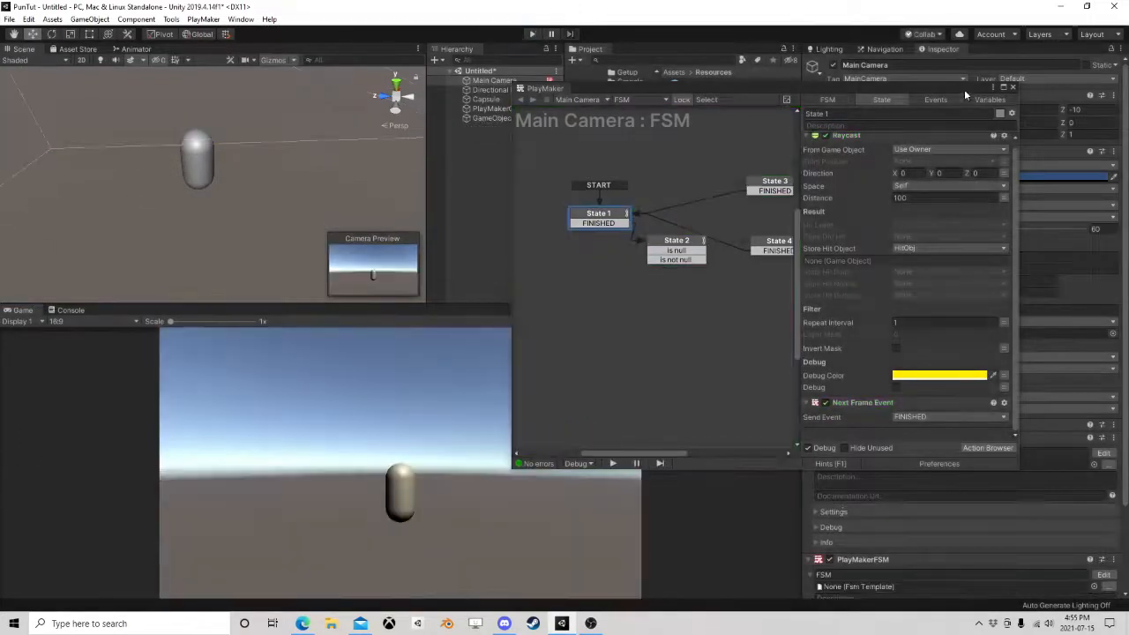
left_click(1014, 89)
Add a UI Image to the scene.
right_click(442, 147)
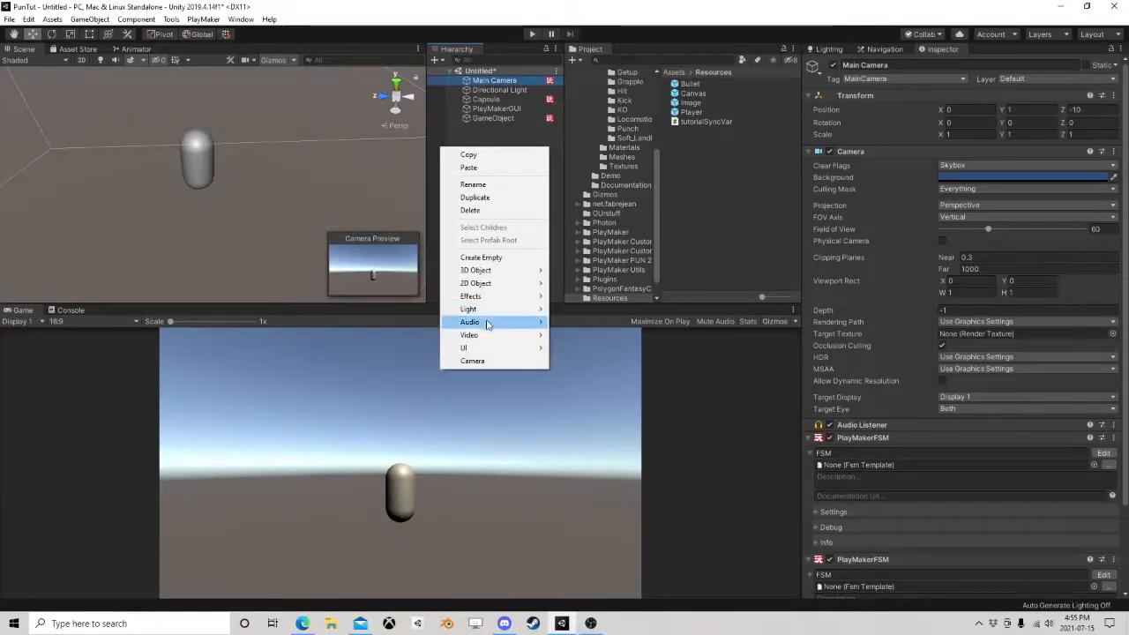
mouse_move(479, 349)
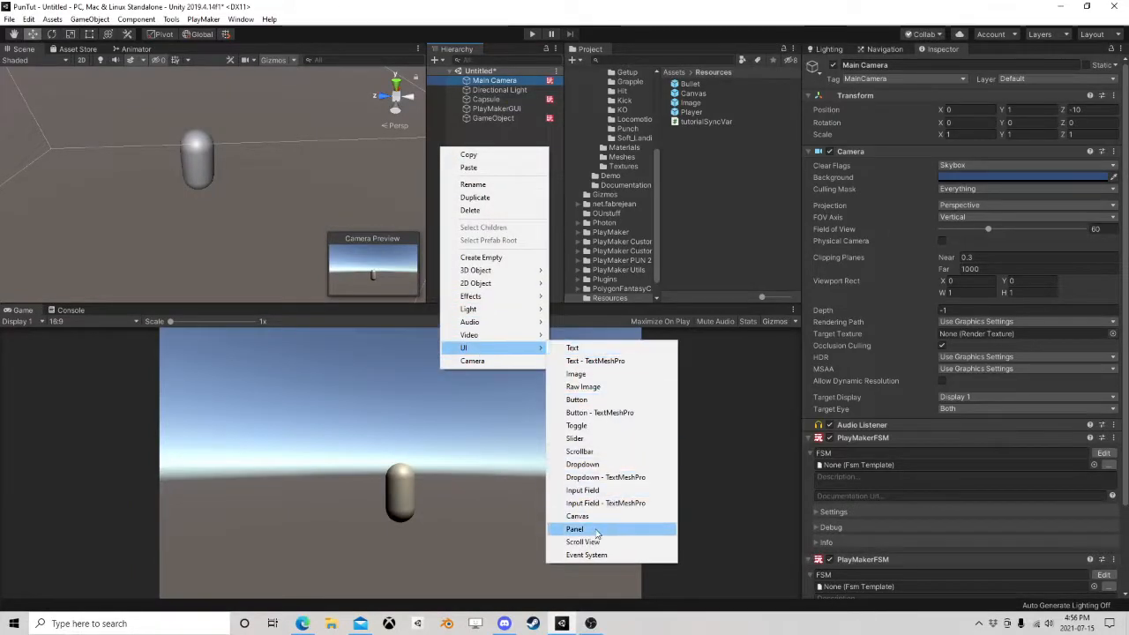
left_click(600, 374)
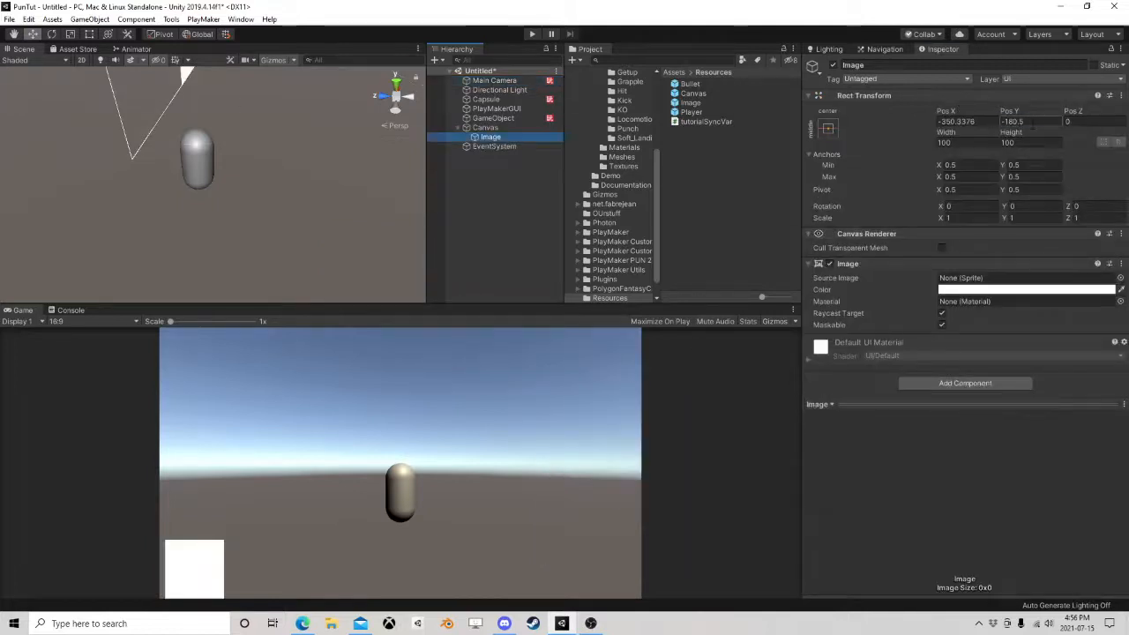
Centre the Image at Pos X 0 and Pos Y 0, and scale it to 0.1 in X and Y.
left_click(1012, 122)
type("0")
left_click(976, 122)
type("0")
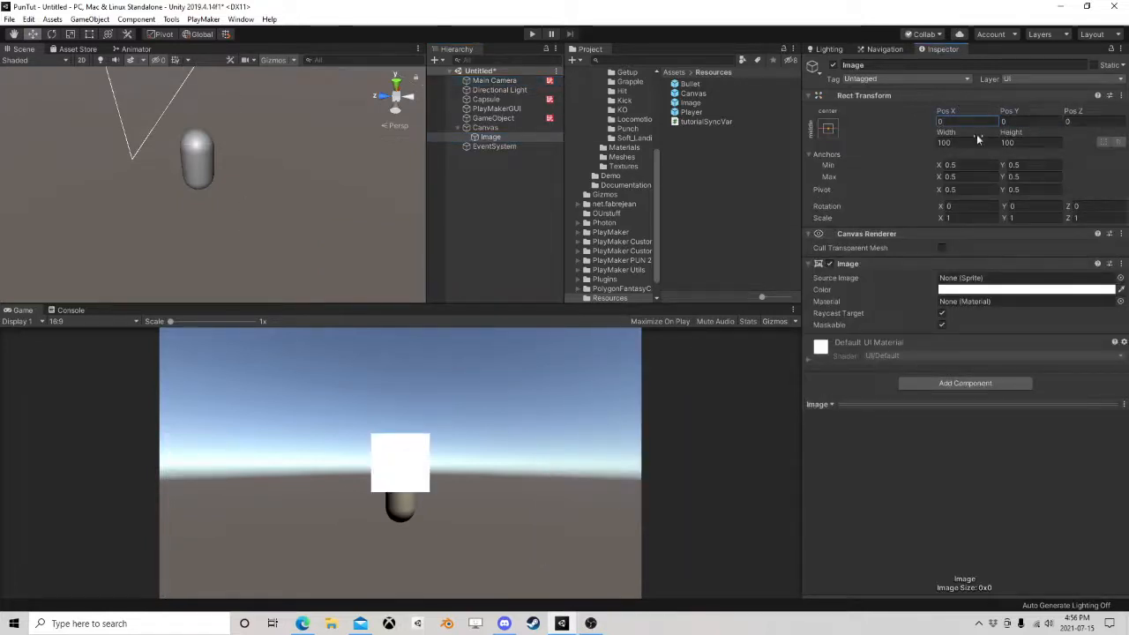
left_click(967, 218)
type("0.1")
left_click(1021, 217)
type("0.1")
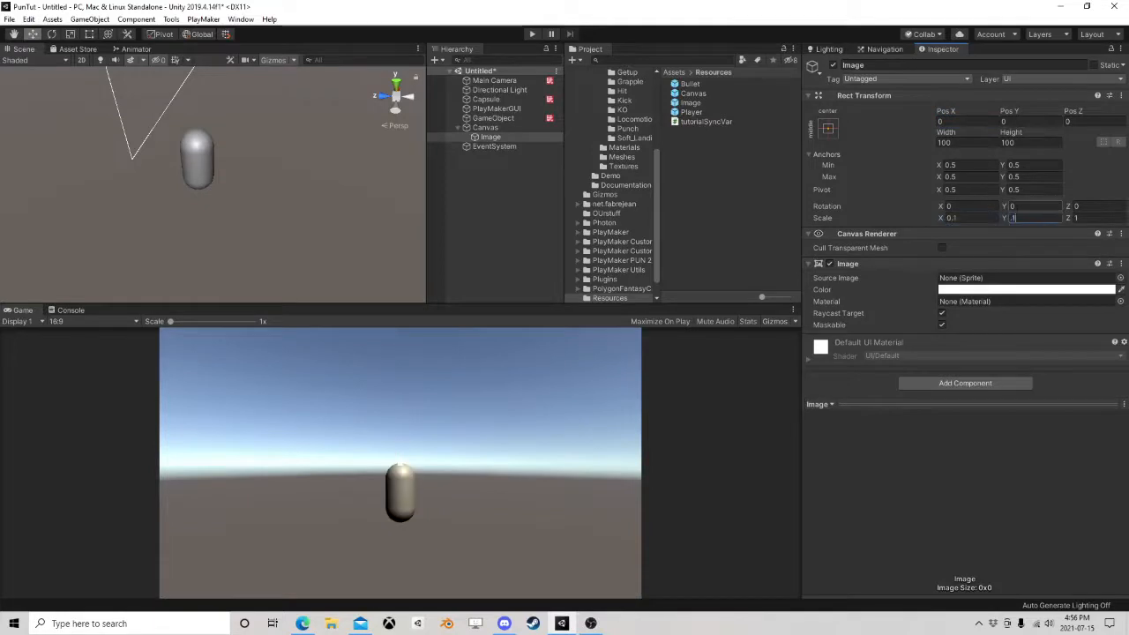
Play-test aiming the dot at the capsule with the Main Camera's first FSM open, and pause the game.
left_click(533, 34)
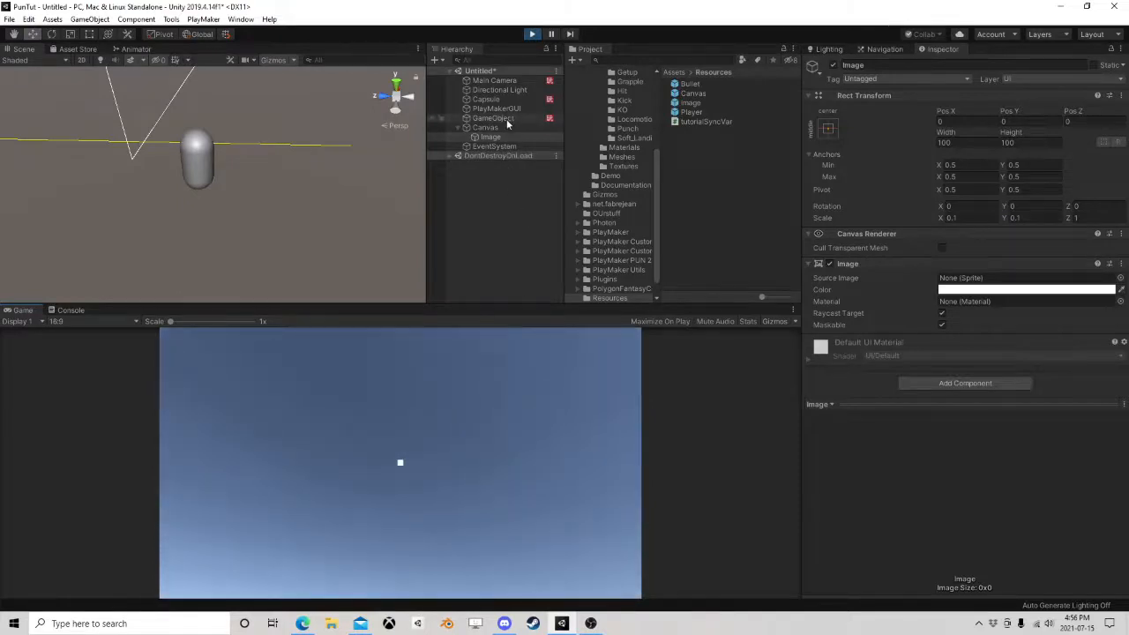
left_click(493, 118)
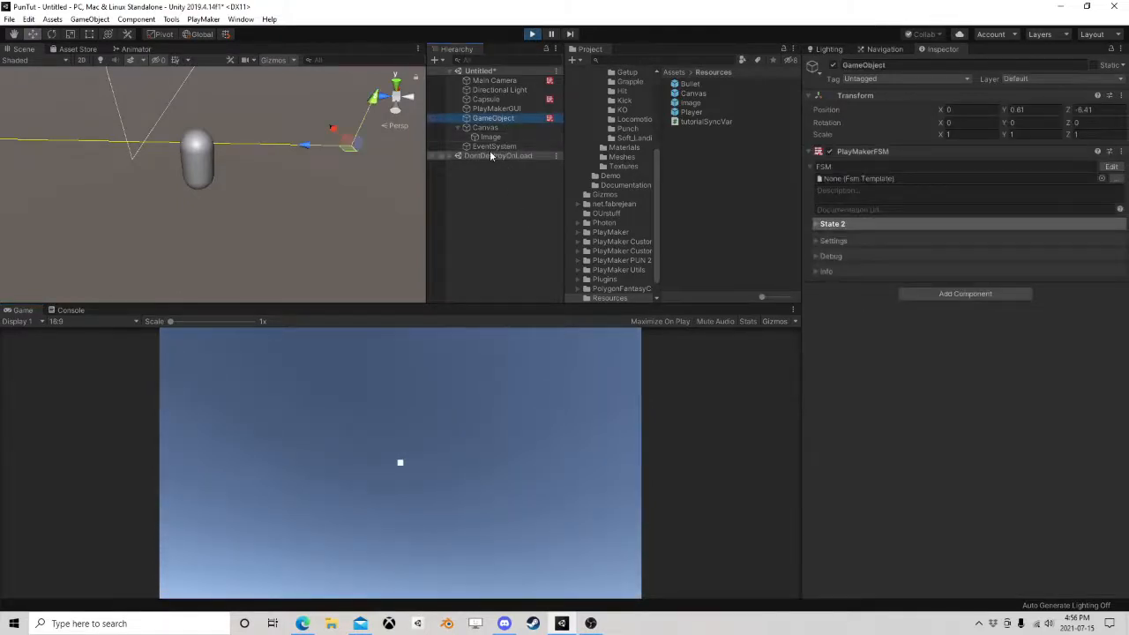
left_click(495, 80)
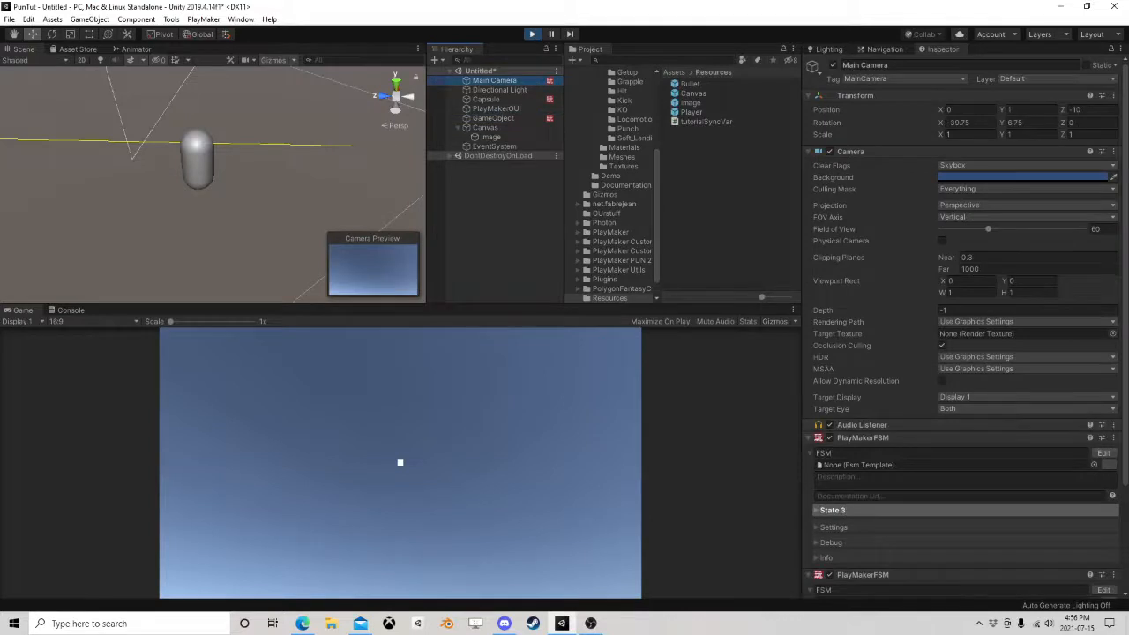
left_click(1104, 454)
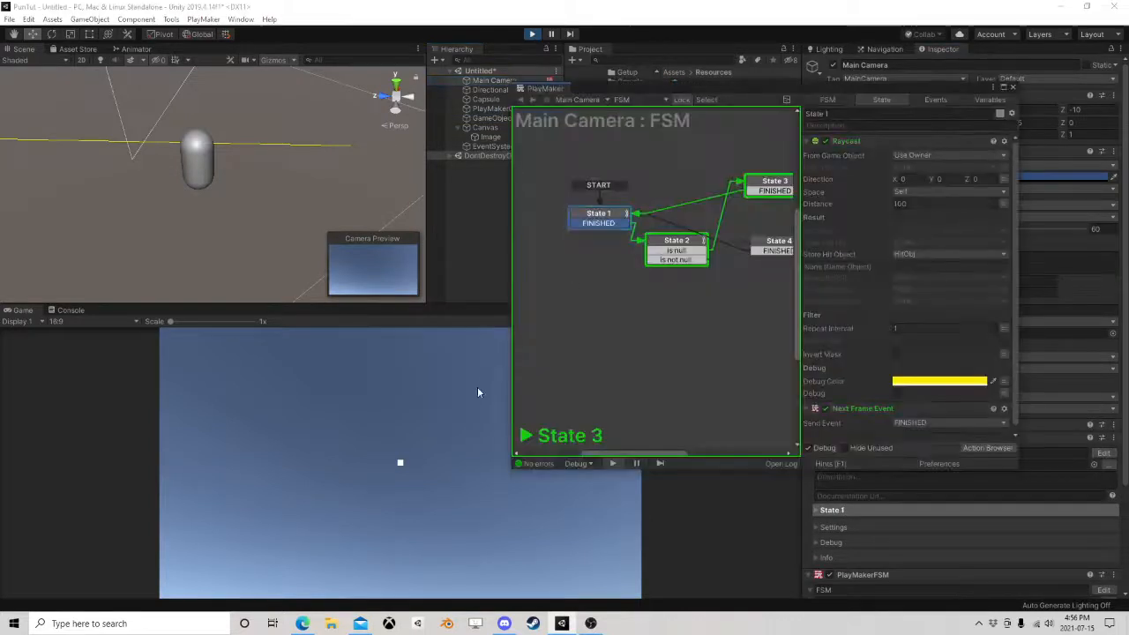
left_click(479, 389)
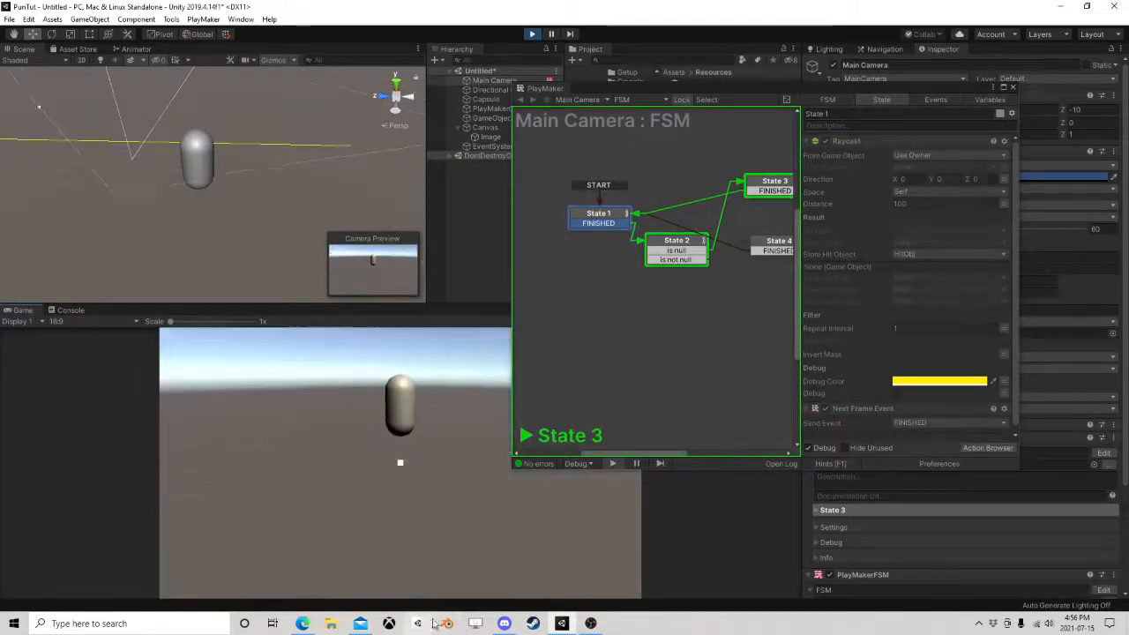
key("Escape")
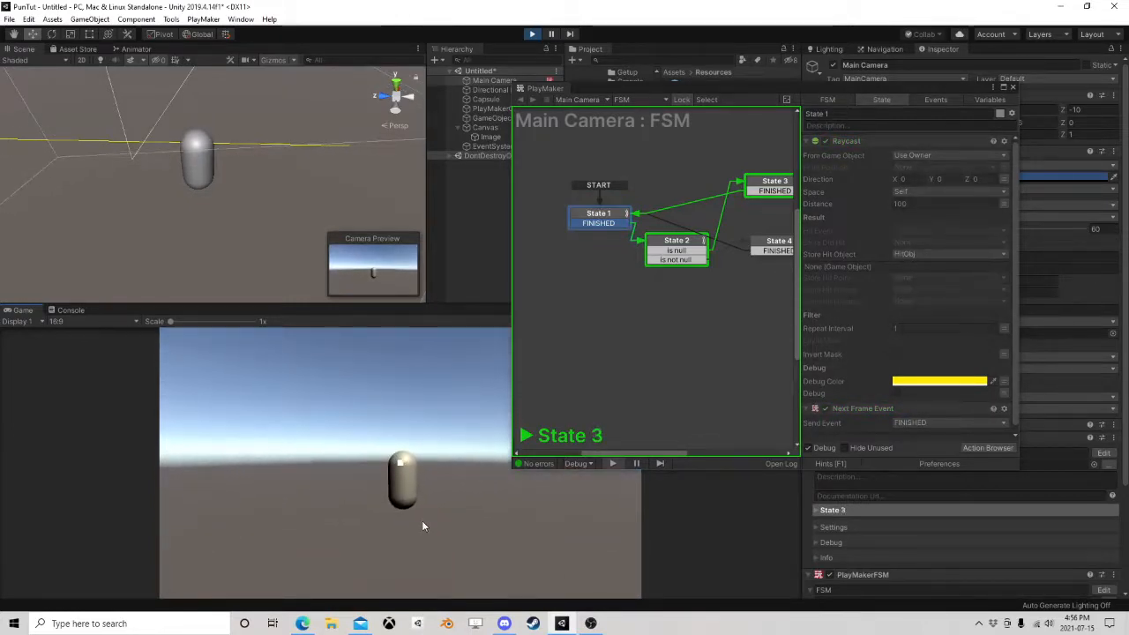
key("ctrl+shift+p")
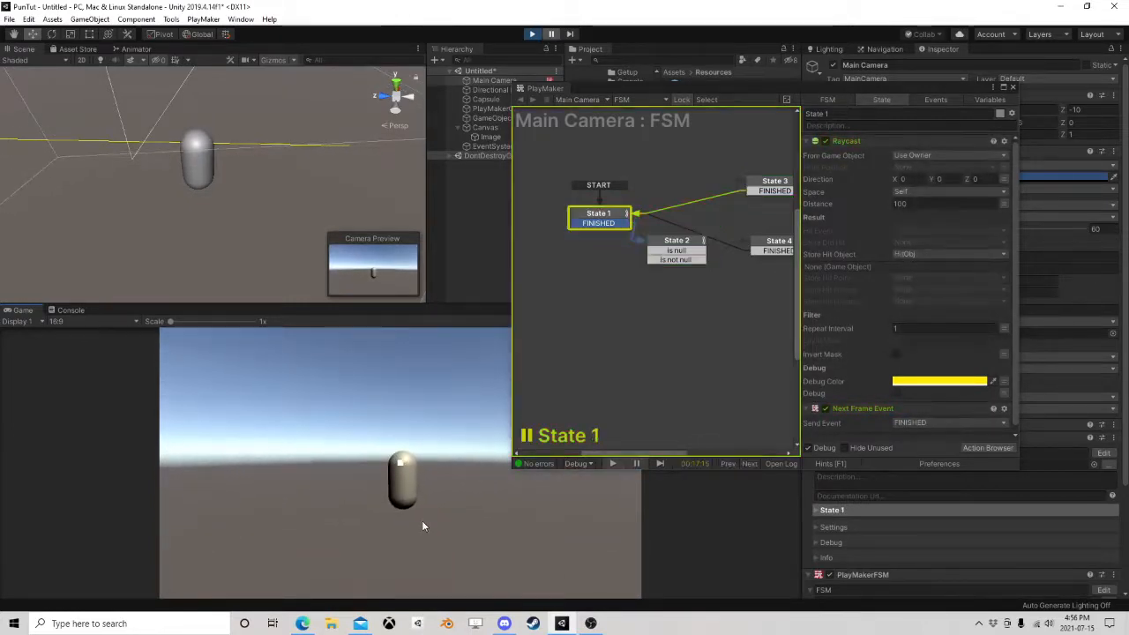
Set the State 1 Raycast's Direction Z to 1, and resume play to test it against the capsule before stopping.
left_click(598, 215)
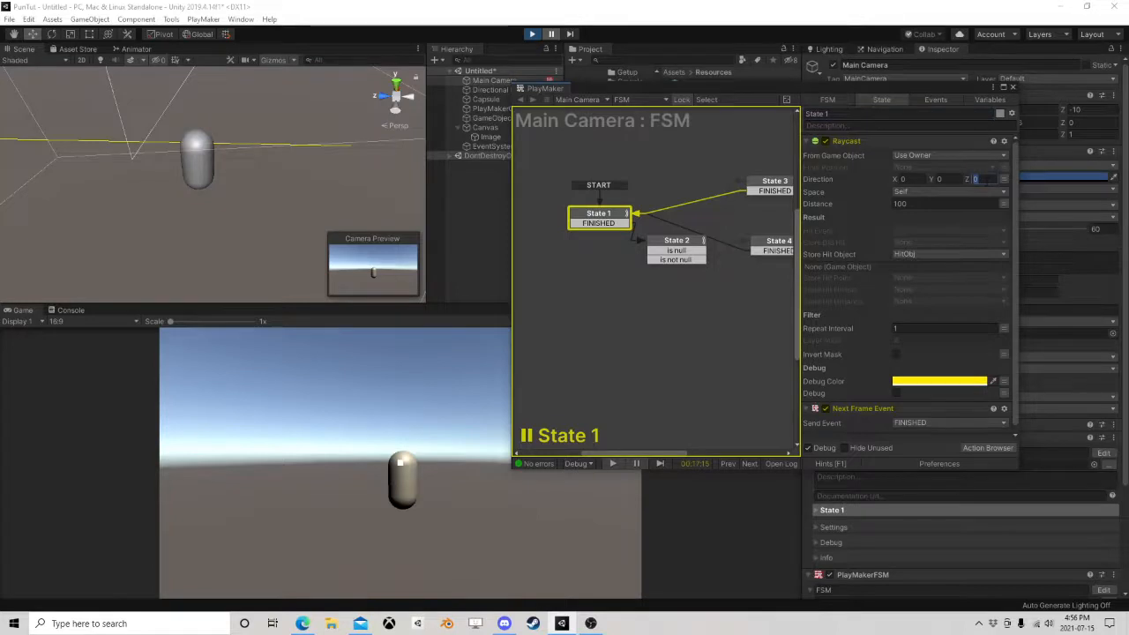
type("1")
left_click(551, 34)
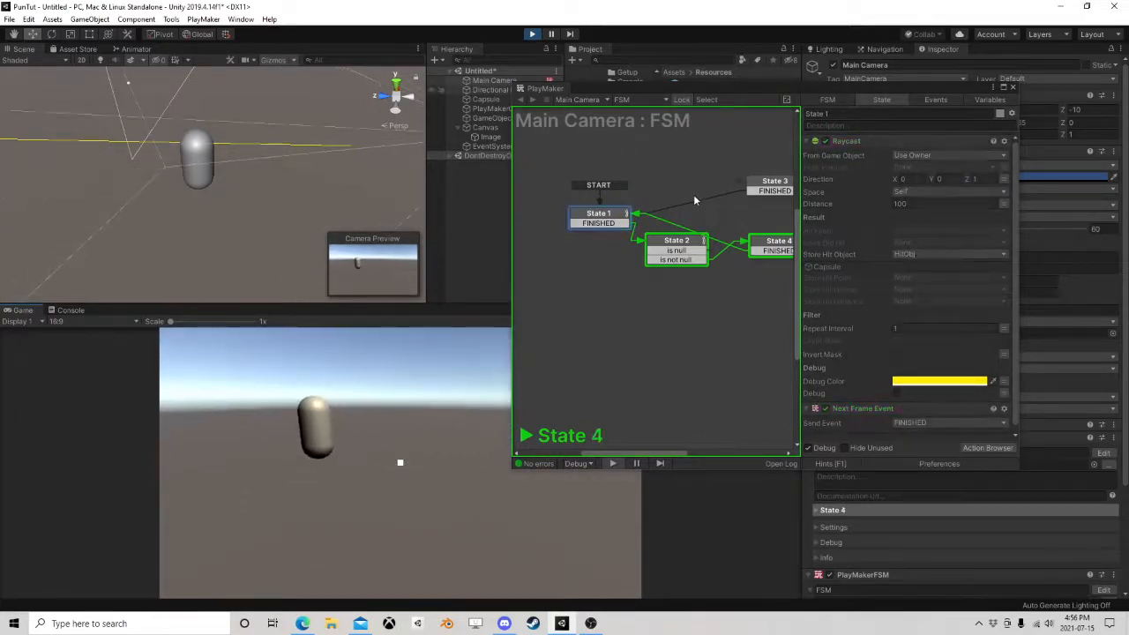
left_click(531, 34)
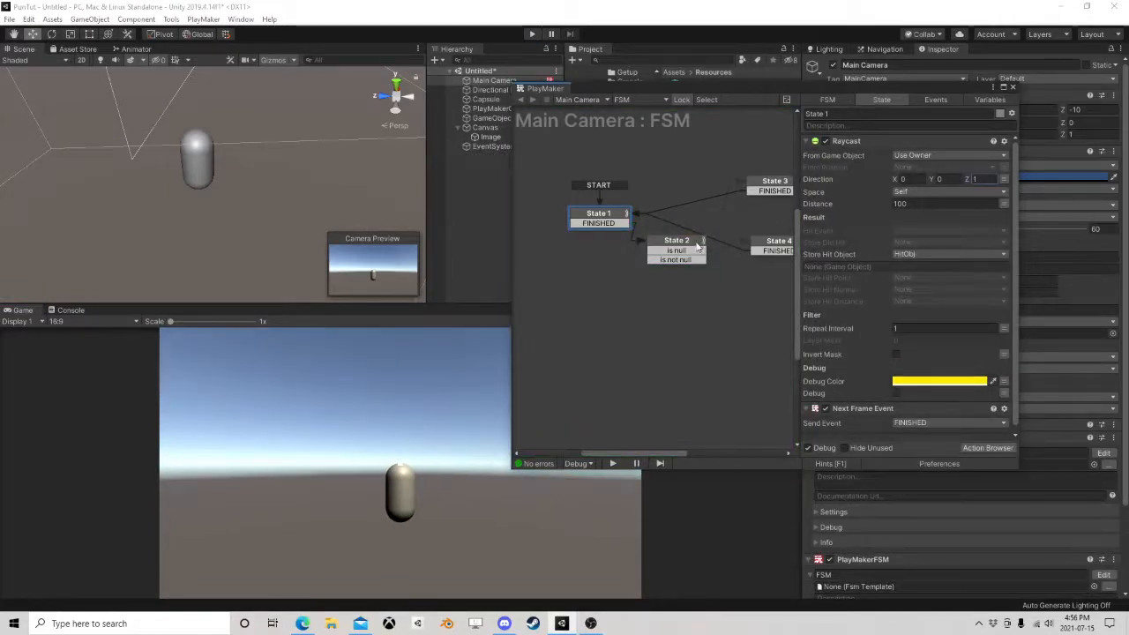
Add a Set Game Object action to State 4 of the Main Camera's FSM.
left_click(764, 248)
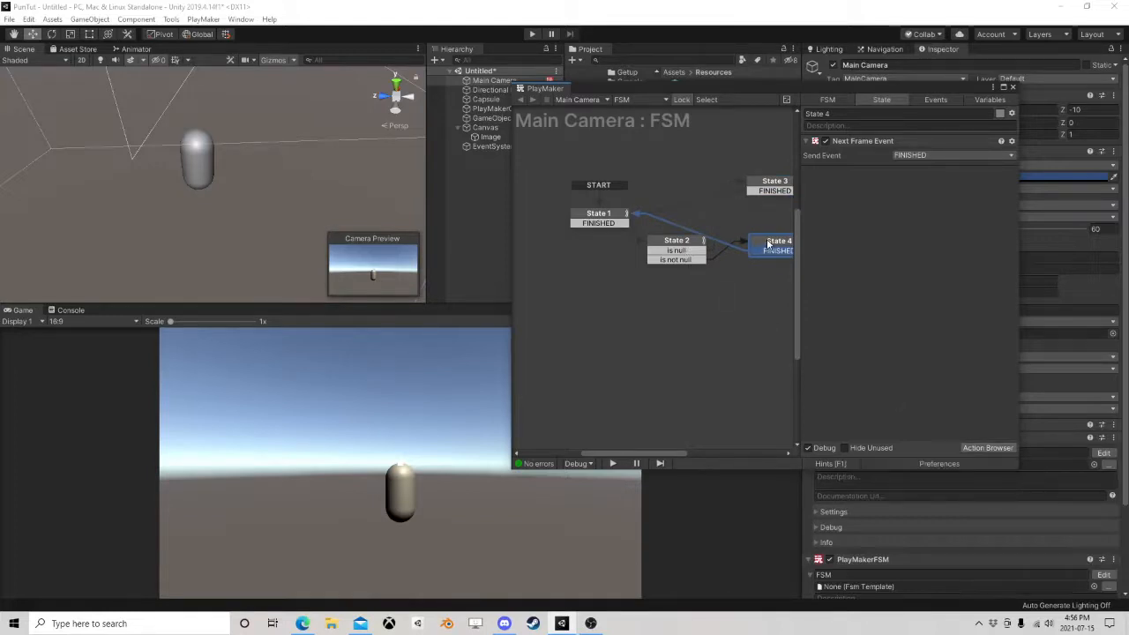
left_click(986, 448)
type("set g")
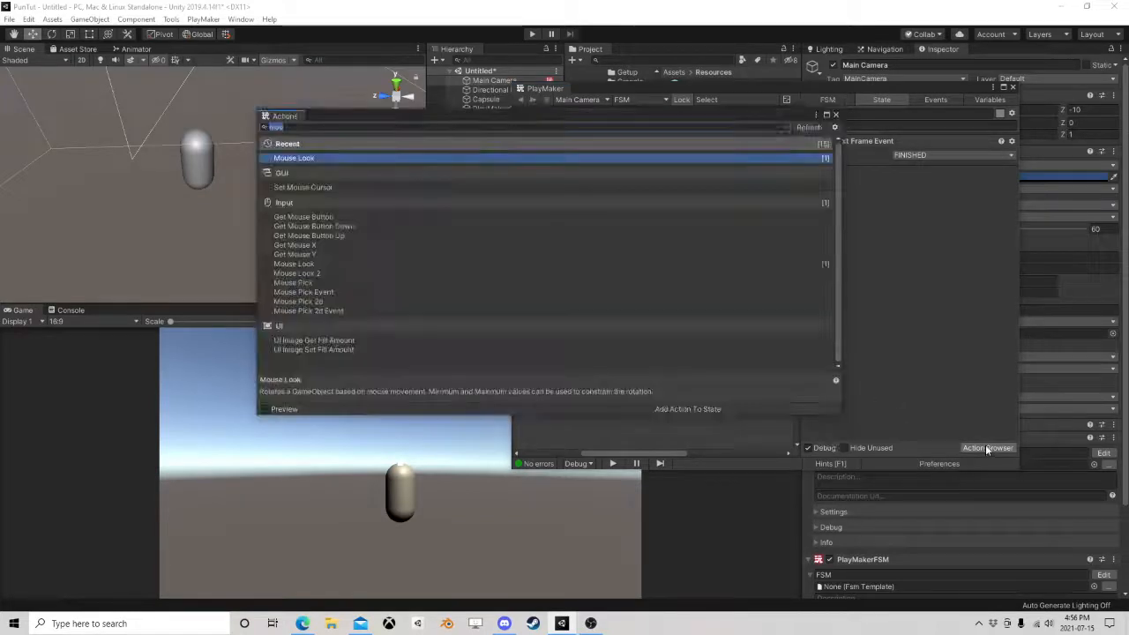
type("am")
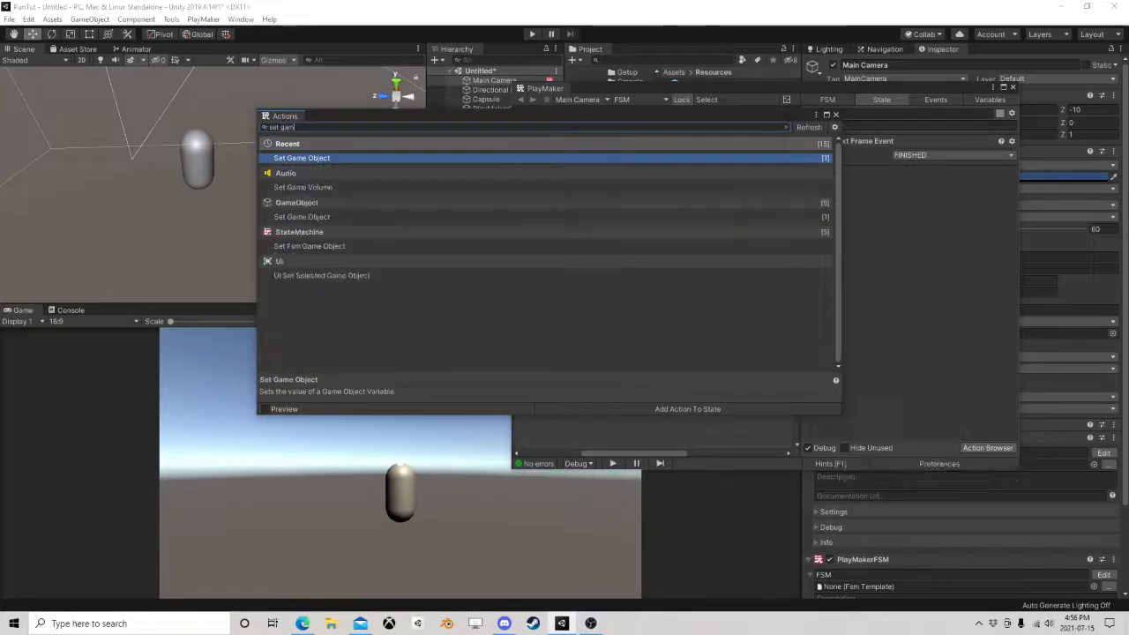
double_click(323, 159)
left_click(836, 115)
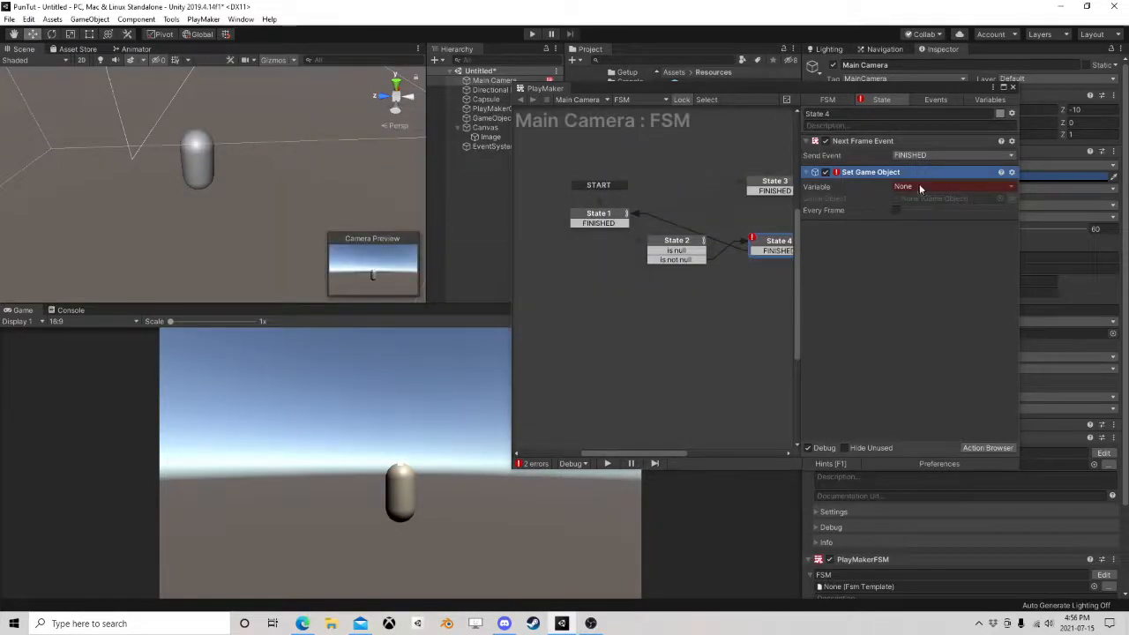
Make Set Game Object assign a new variable named null to HitObj, and try to move the action above Next Frame Event.
left_click(920, 188)
left_click(955, 214)
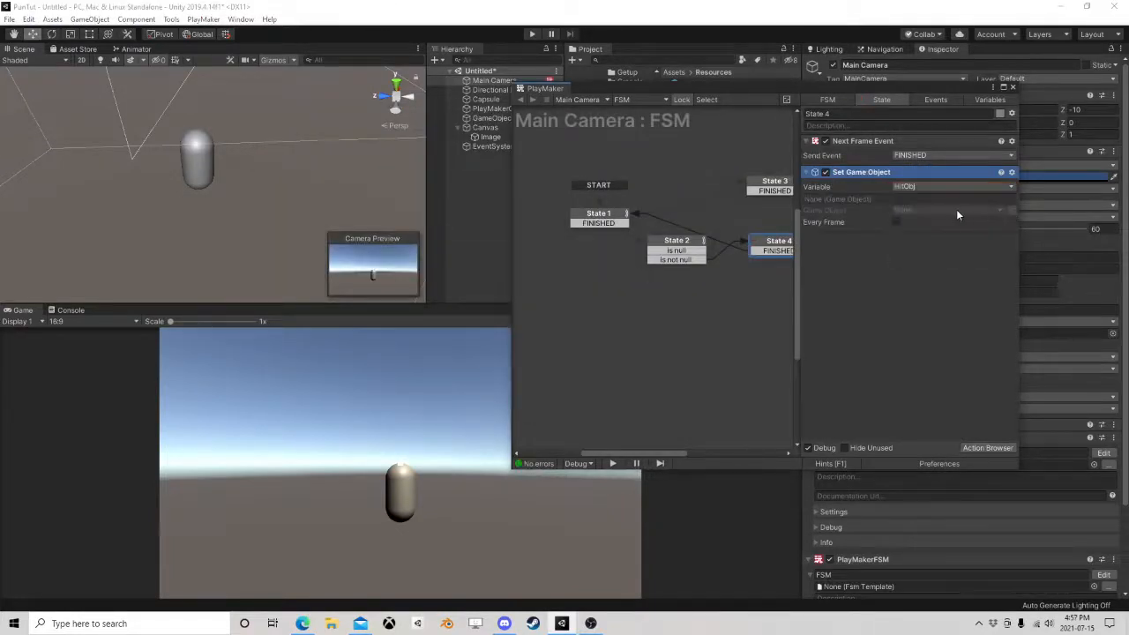
left_click(958, 211)
left_click(926, 267)
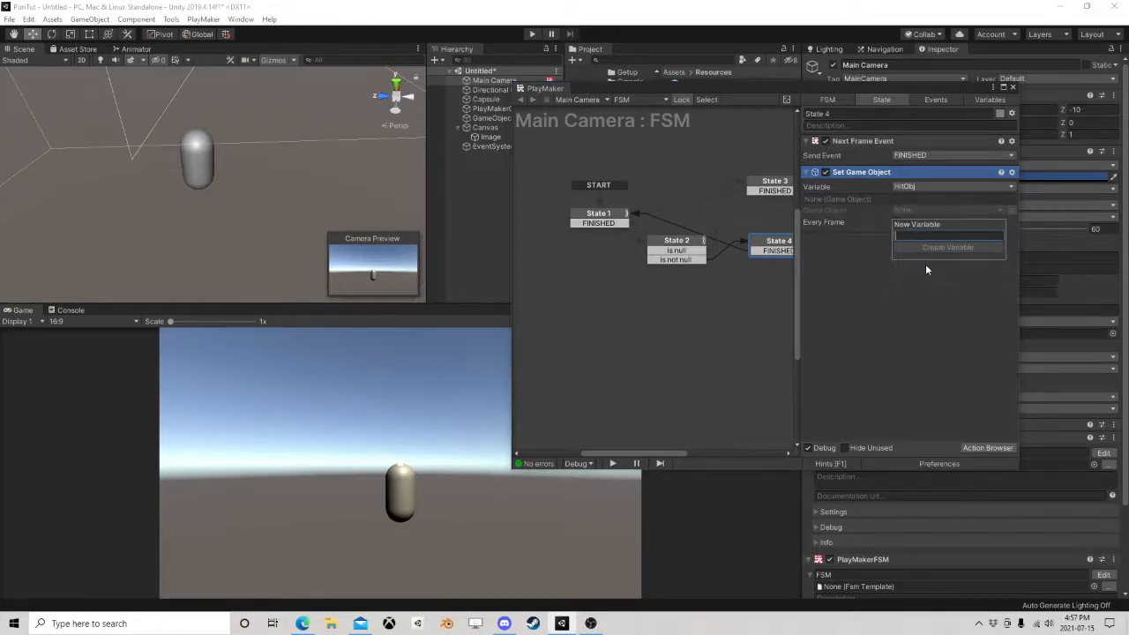
left_click(948, 248)
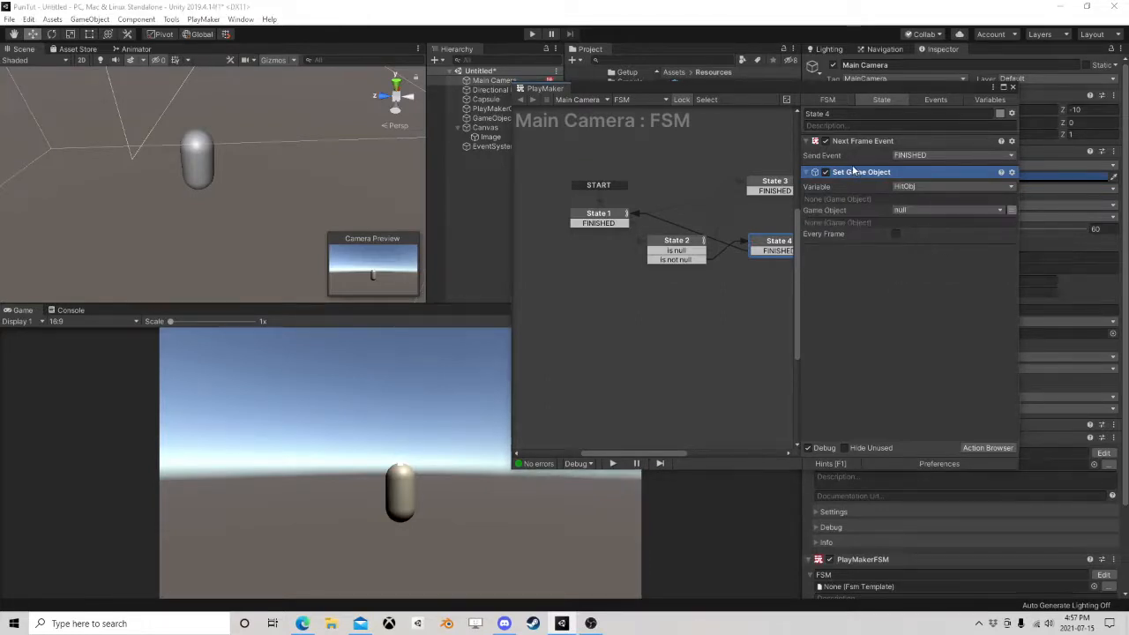
left_click_drag(852, 170, 871, 146)
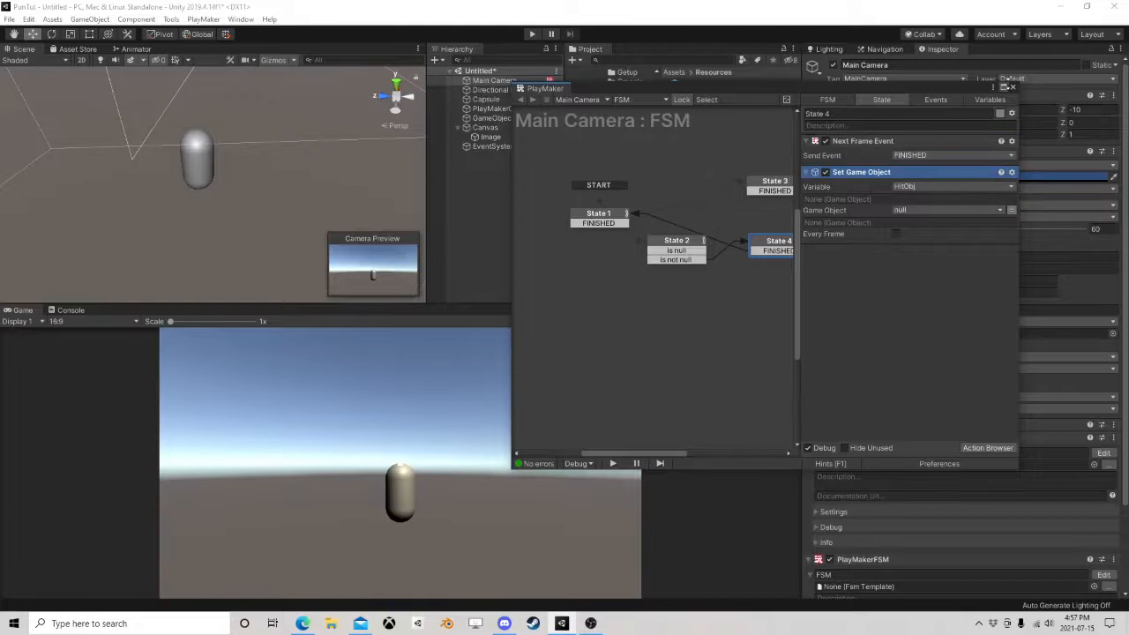
left_click(1012, 87)
Play-test the null reset by aiming on and off the capsule while watching the Main Camera's first FSM.
left_click(532, 34)
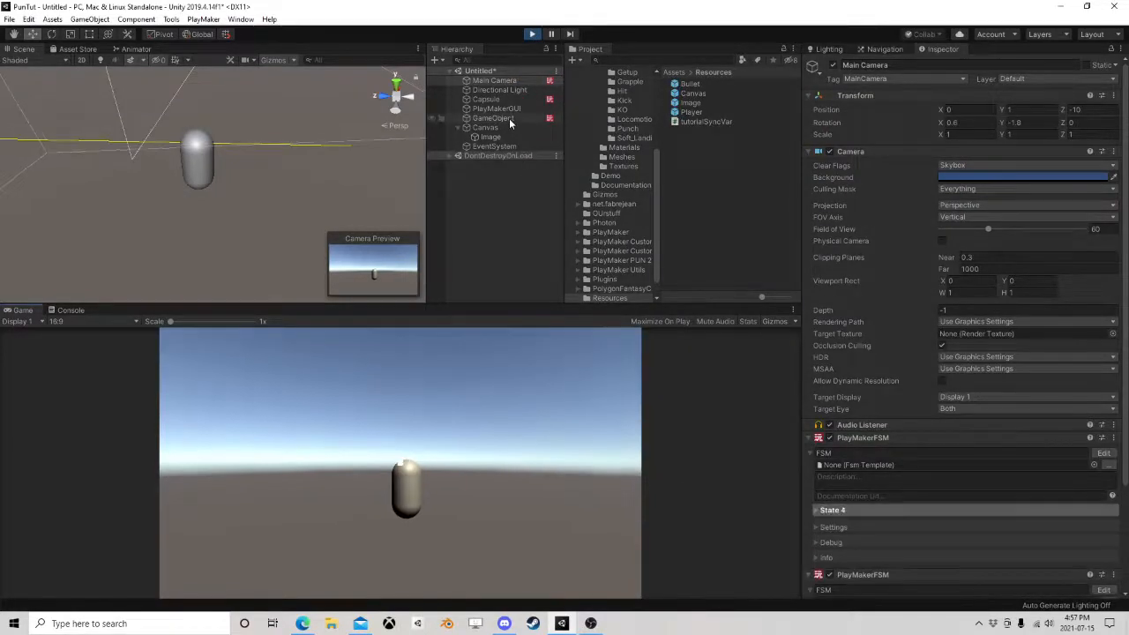
left_click(496, 82)
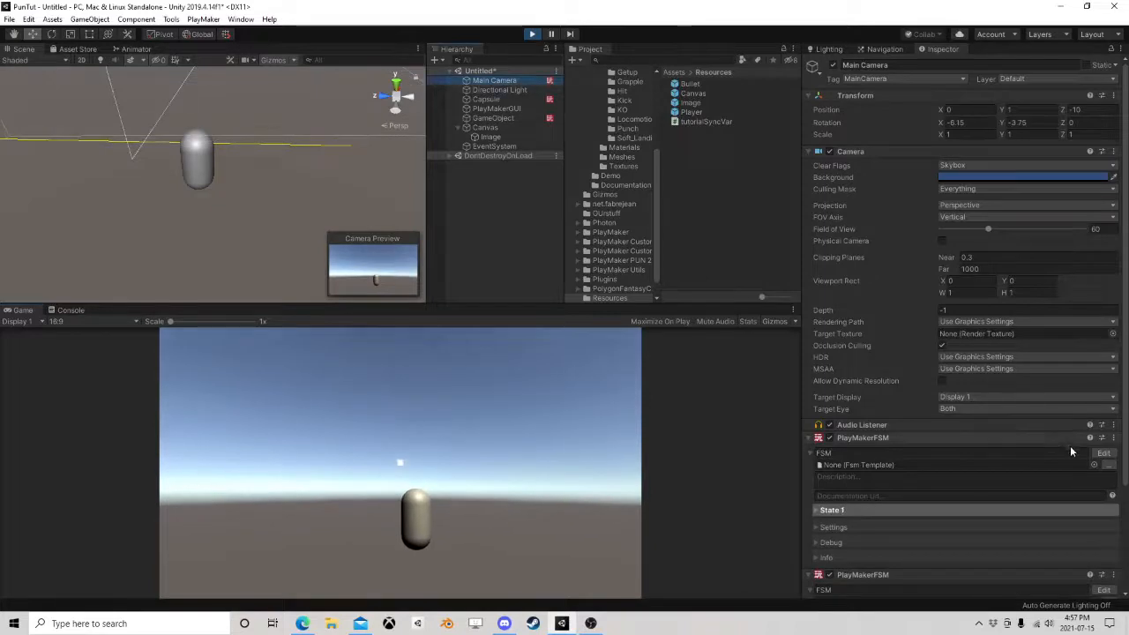
left_click(1103, 454)
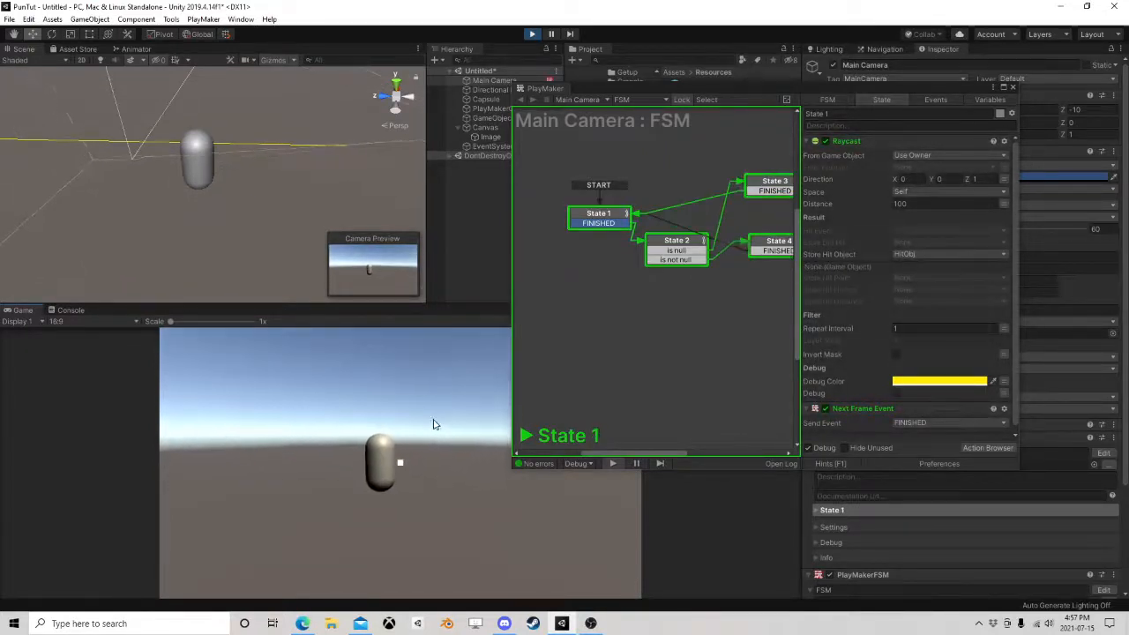
key("ctrl+p")
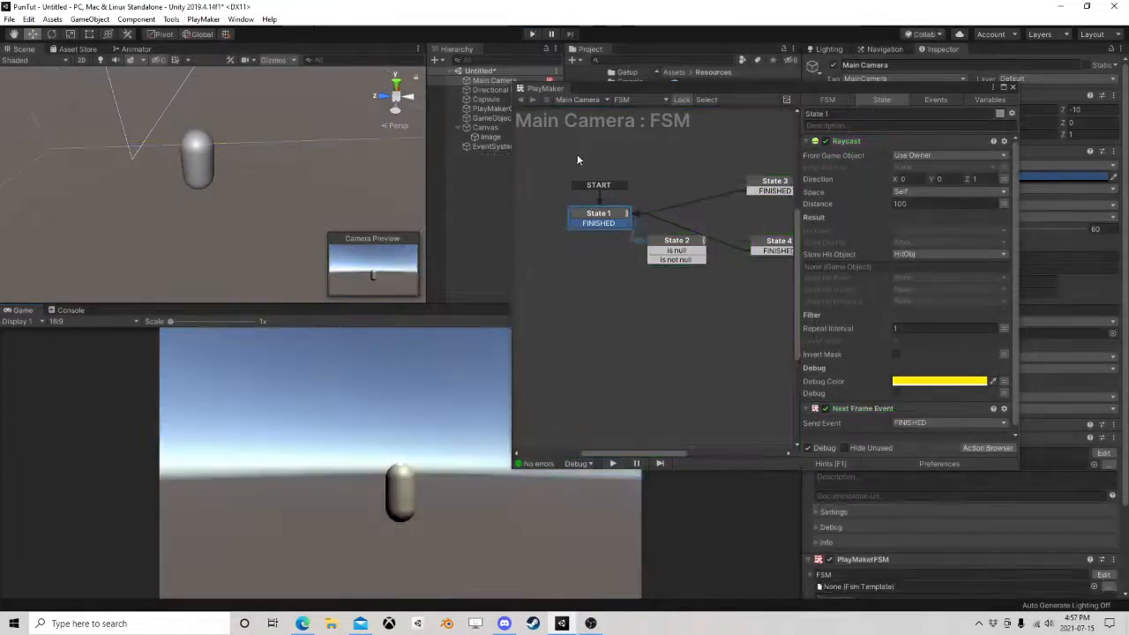
Move State 1 slightly up and to the left in the FSM graph.
left_click_drag(601, 222, 580, 213)
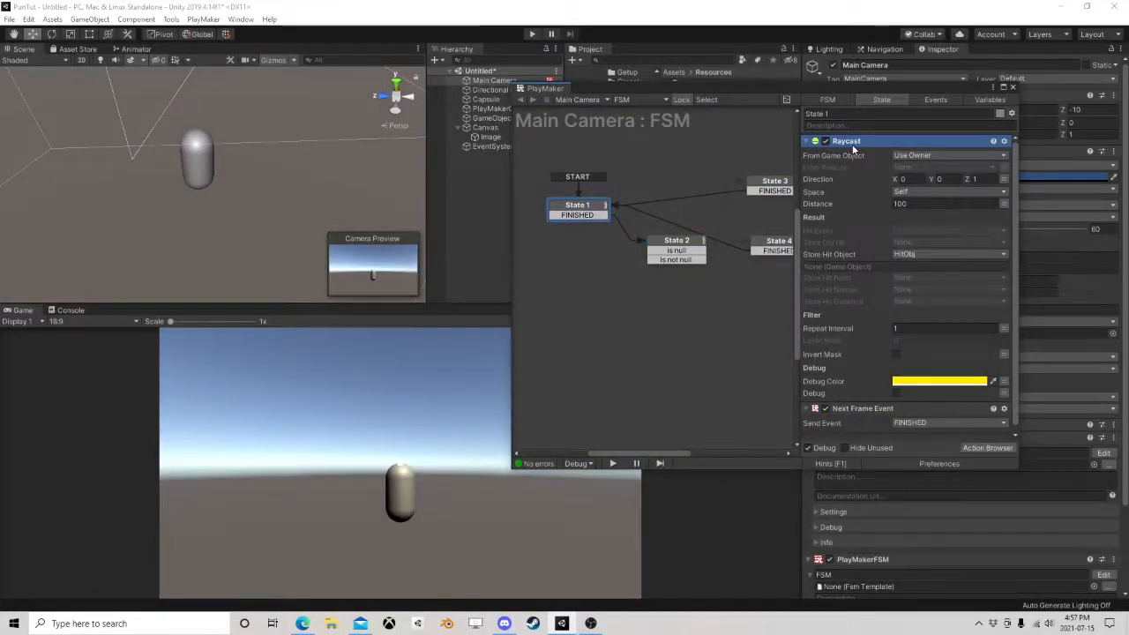
Replace State 1's Raycast with a Sphere Cast of radius 0.25 and briefly play-test it.
key("Delete")
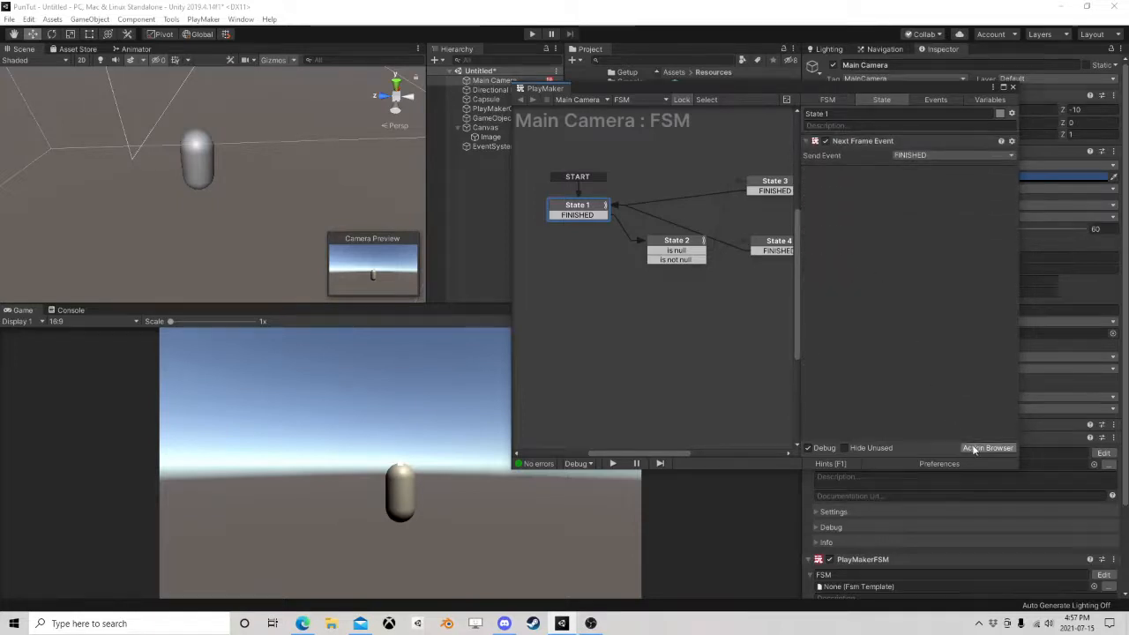
left_click(974, 448)
type("sp")
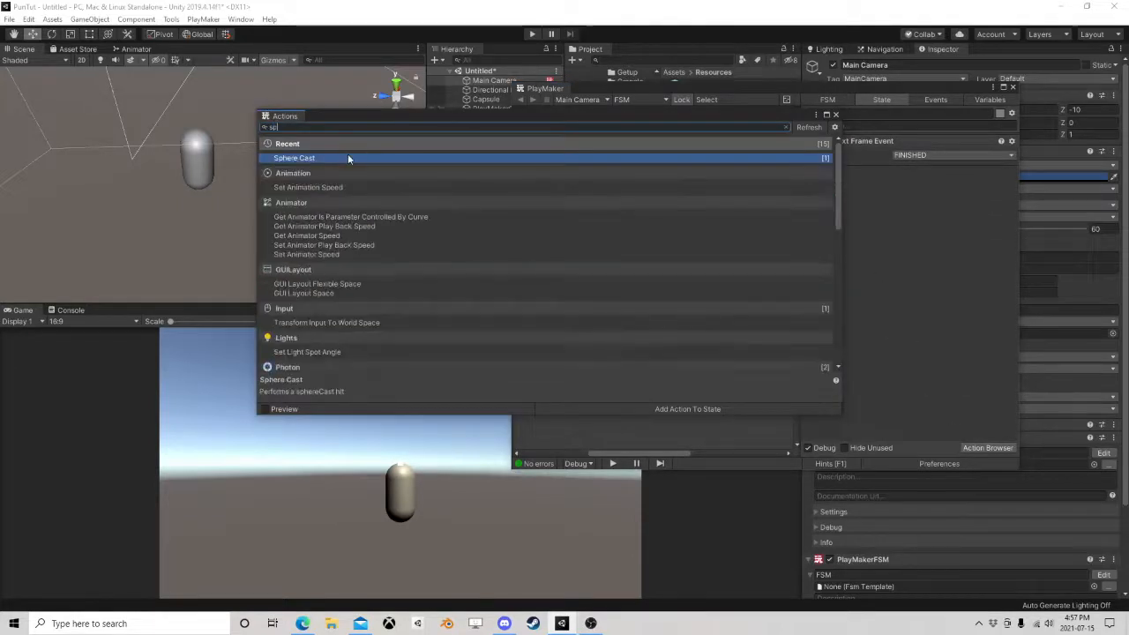
double_click(346, 158)
left_click(837, 116)
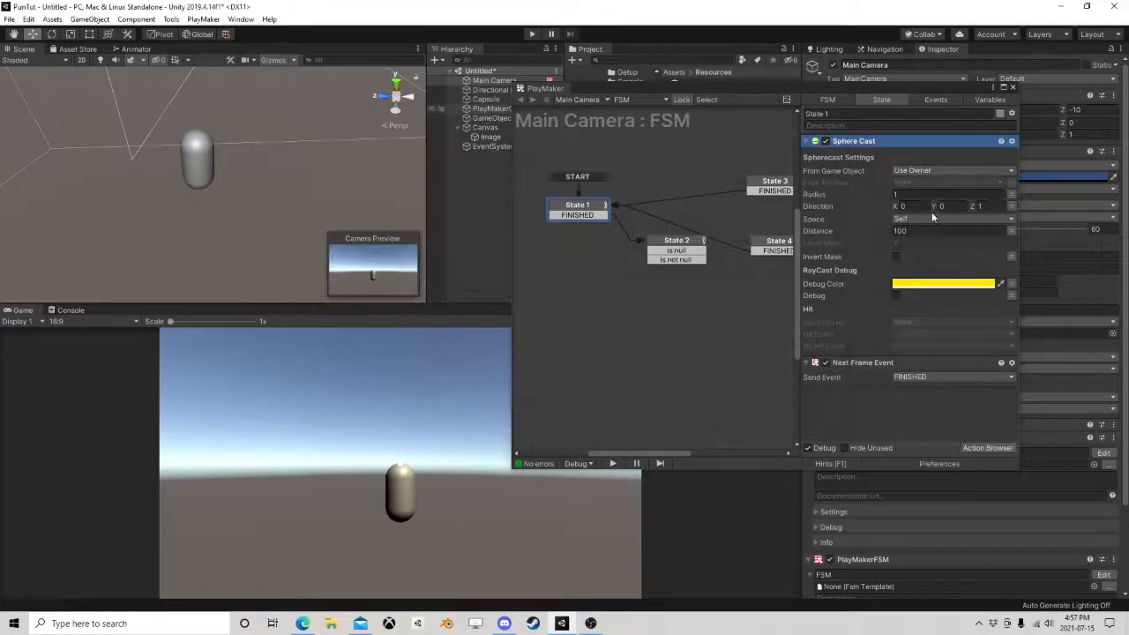
left_click(898, 194)
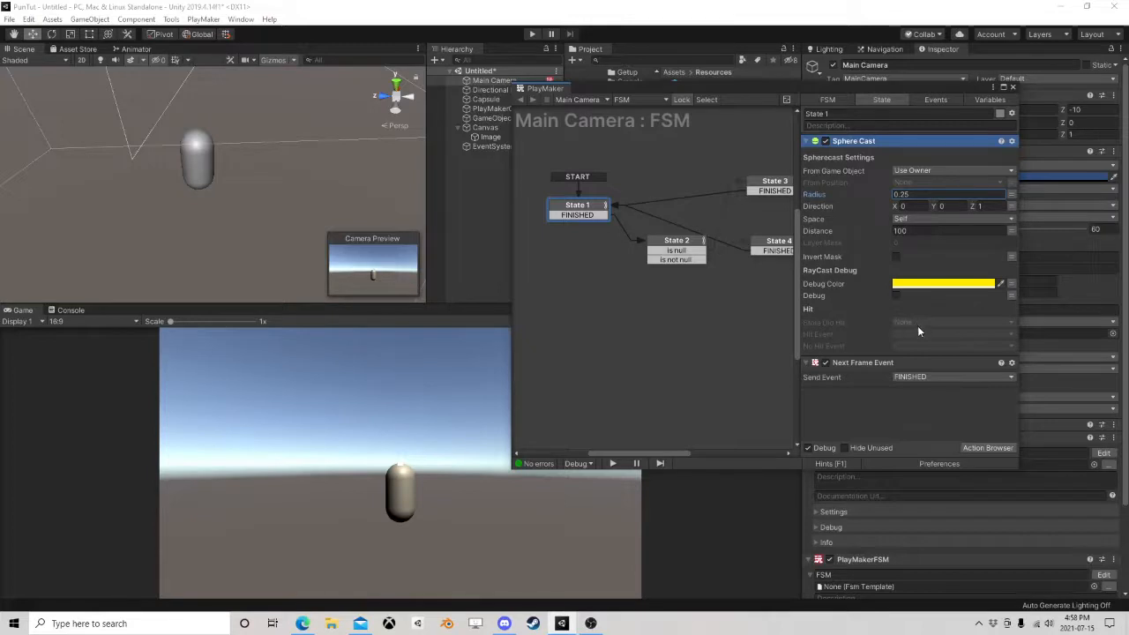
left_click(534, 35)
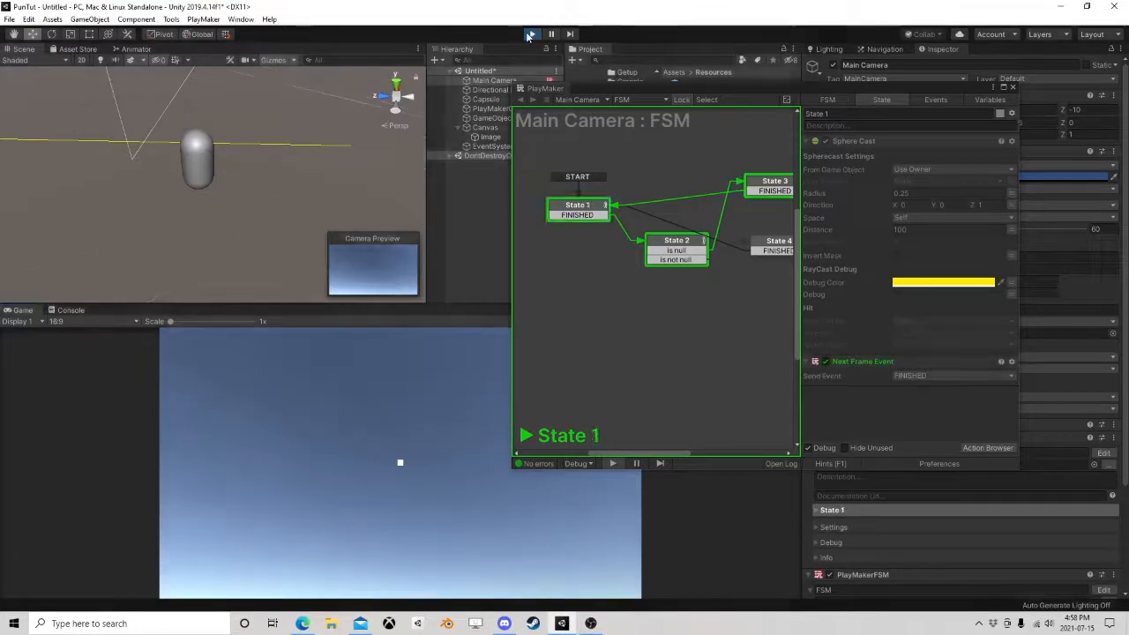
key("ctrl+p")
Add a Get Raycast Hit Info action to State 2 of the Main Camera's FSM.
left_click(679, 250)
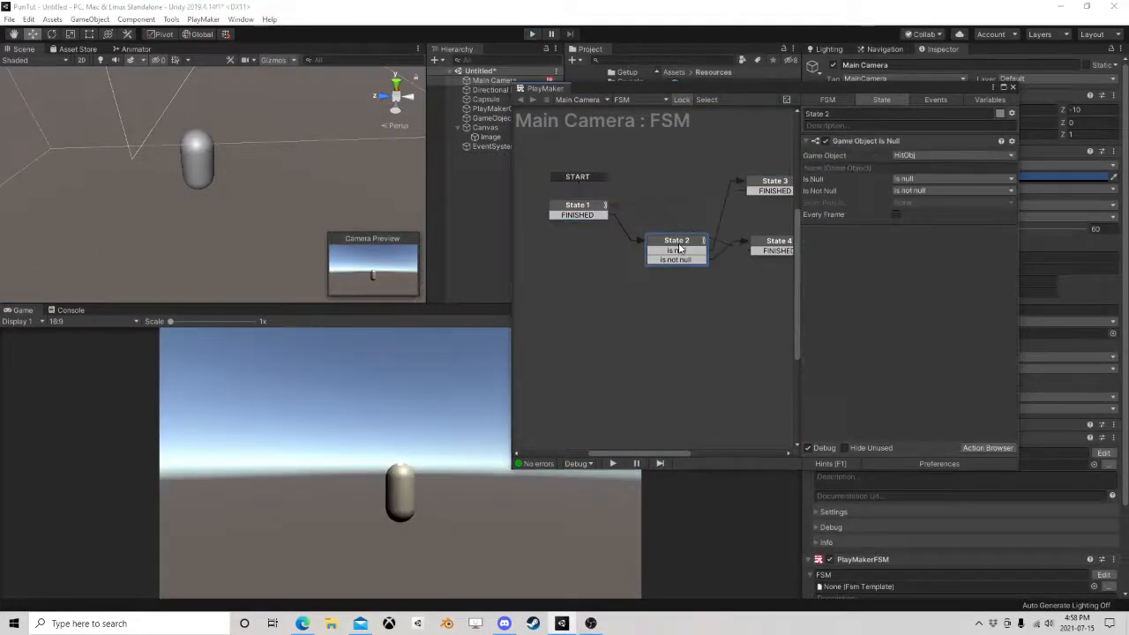
left_click(988, 448)
type("get ray ")
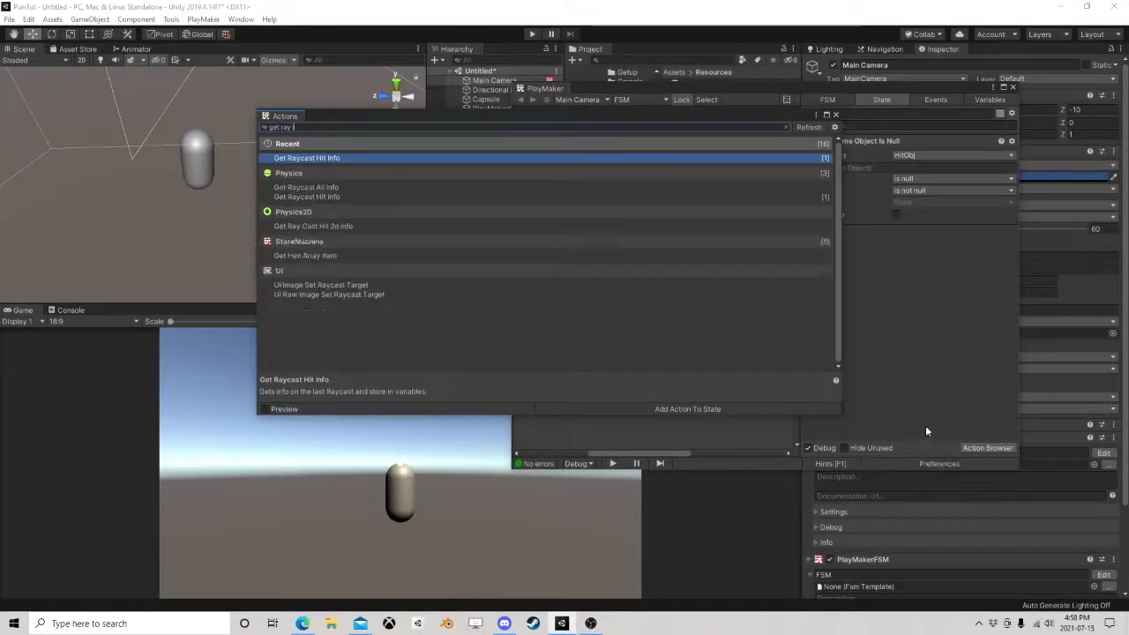
type("inf")
double_click(327, 158)
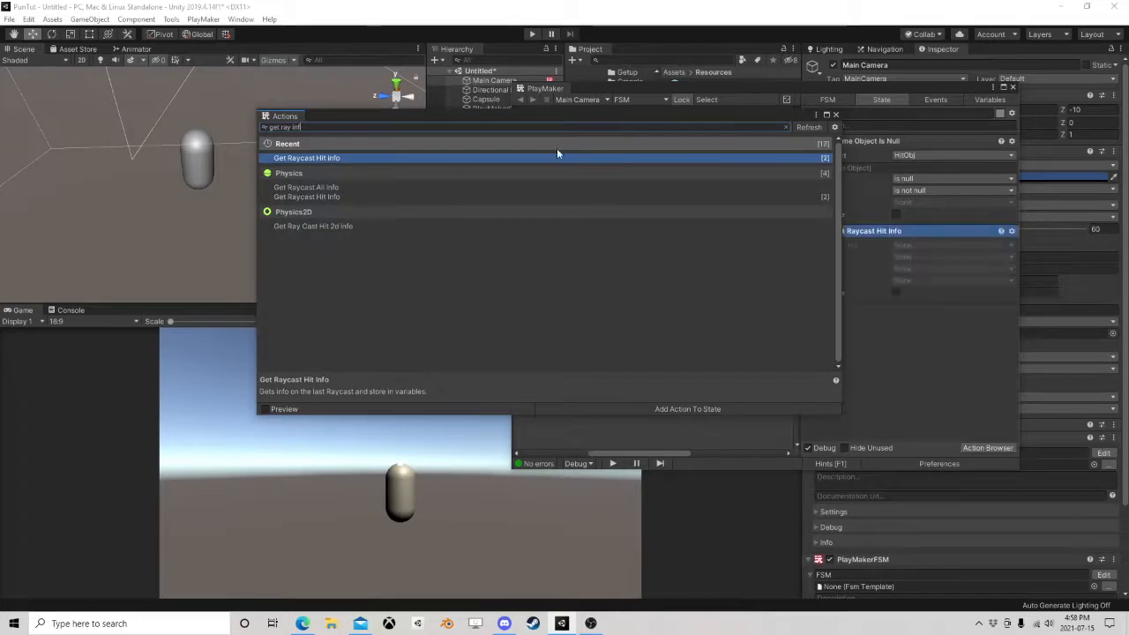
left_click(836, 115)
Move Get Raycast Hit Info above Game Object Is Null and store its Game Object Hit in HitObj.
left_click_drag(849, 233, 851, 141)
left_click(917, 156)
left_click(937, 183)
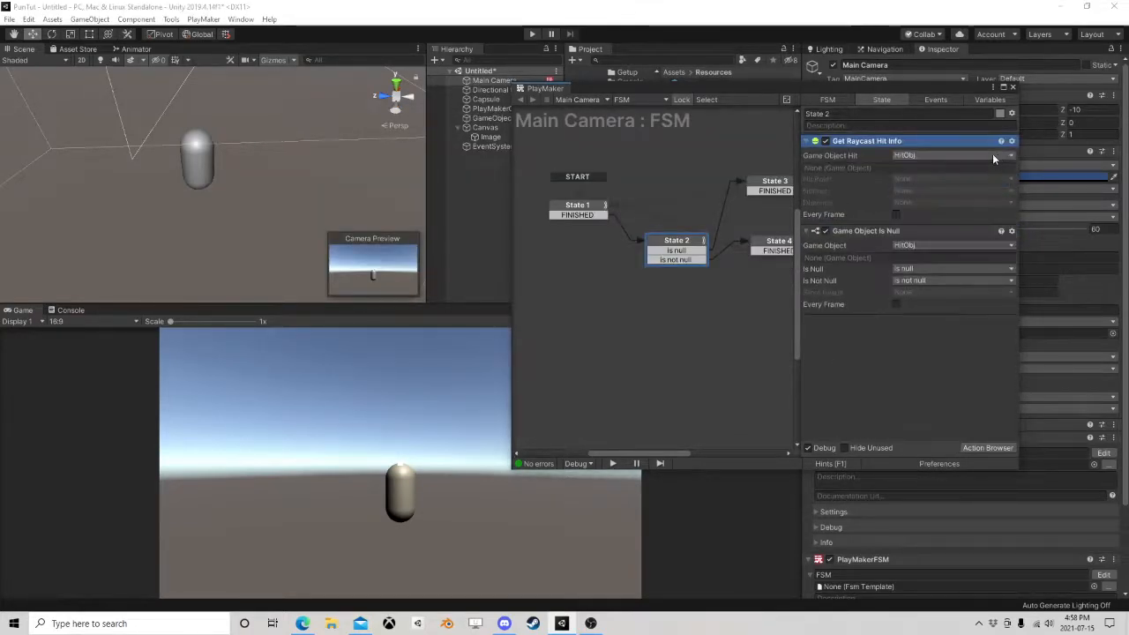
Play-test the Sphere Cast around the capsule with the Main Camera's first FSM in view, raising its radius to about 0.76 while running.
left_click(1013, 88)
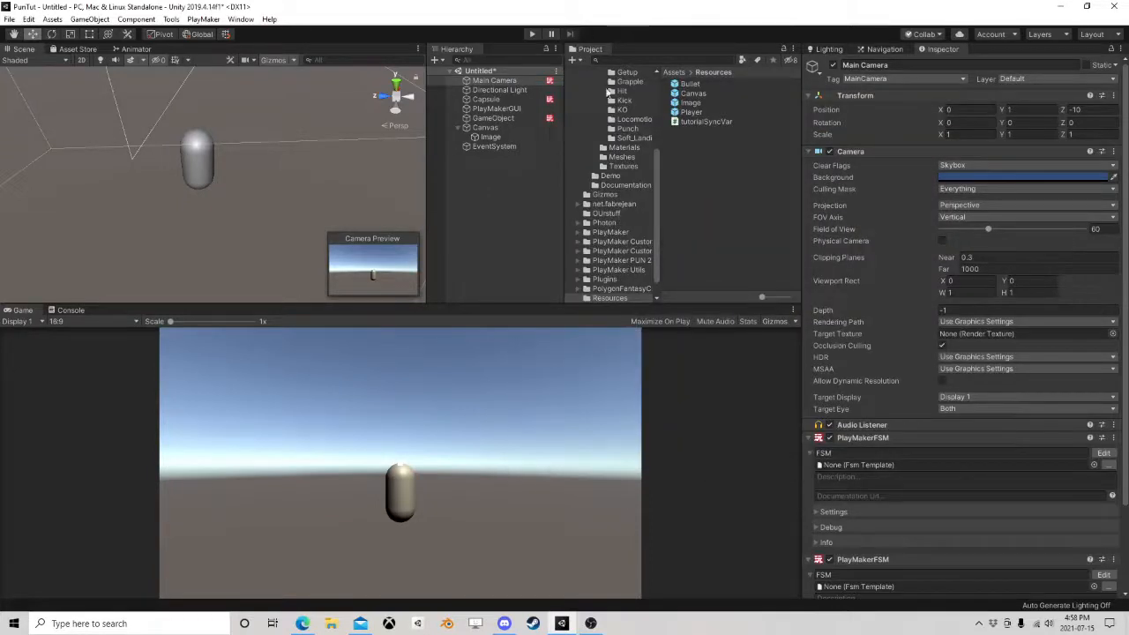
left_click(1104, 453)
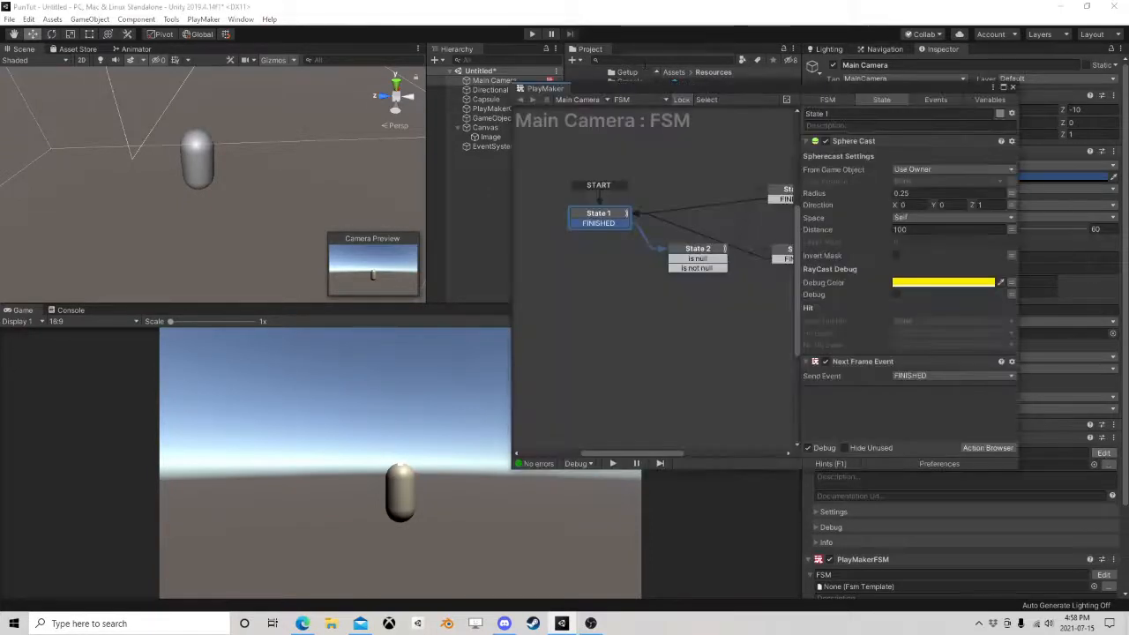
left_click(532, 33)
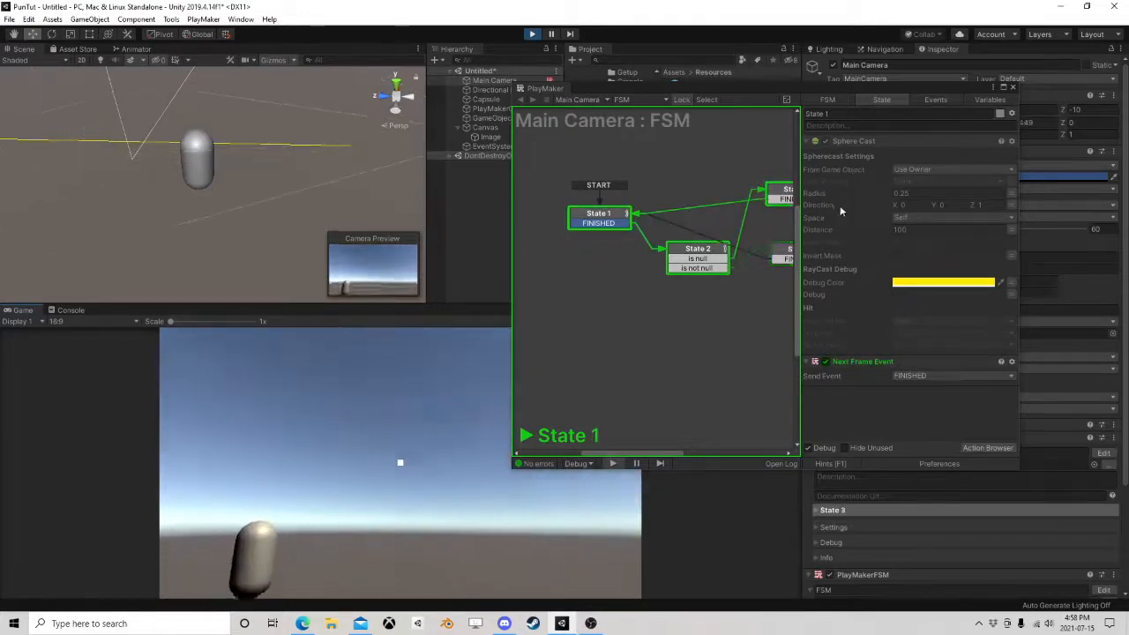
left_click_drag(874, 195, 881, 196)
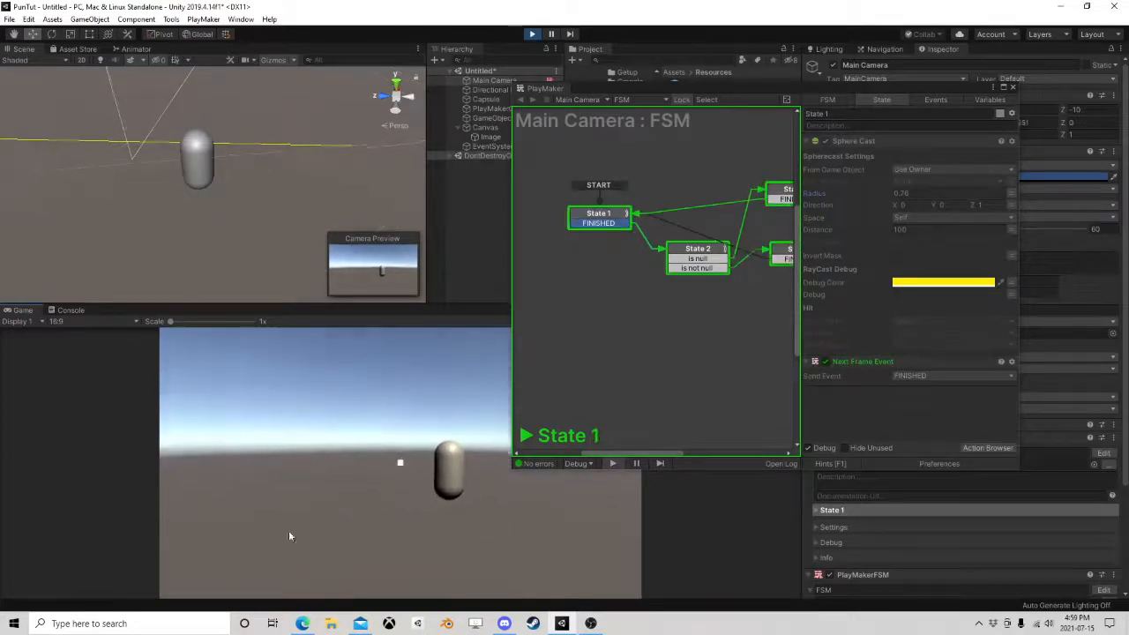
key("ctrl+p")
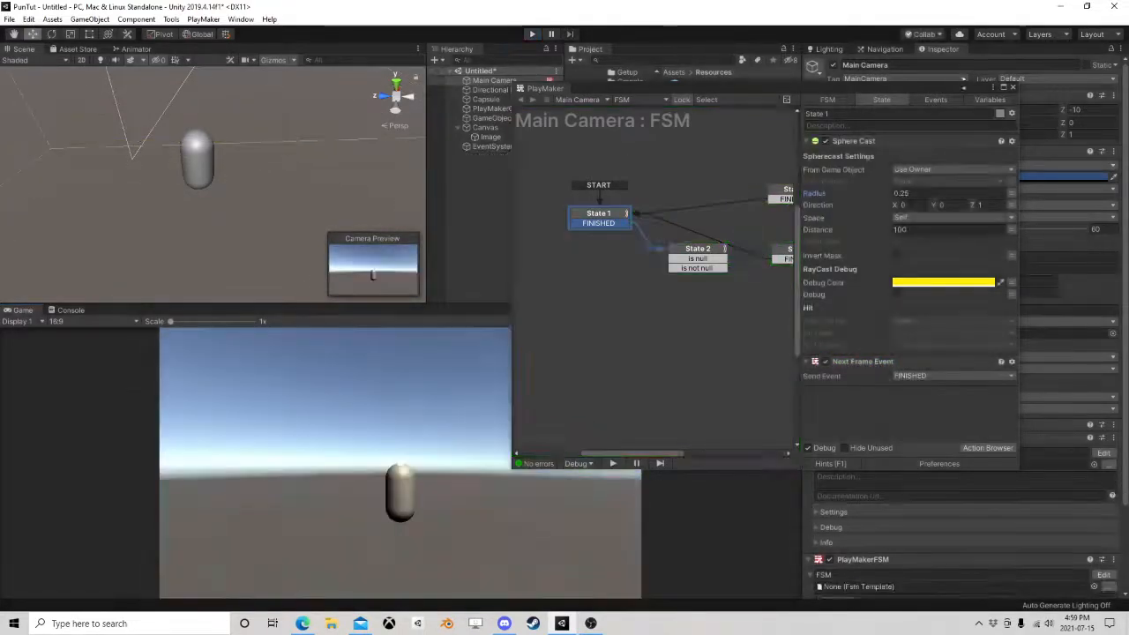
Close the FSM editor and delete the Canvas with its crosshair Image from the scene.
left_click(1013, 87)
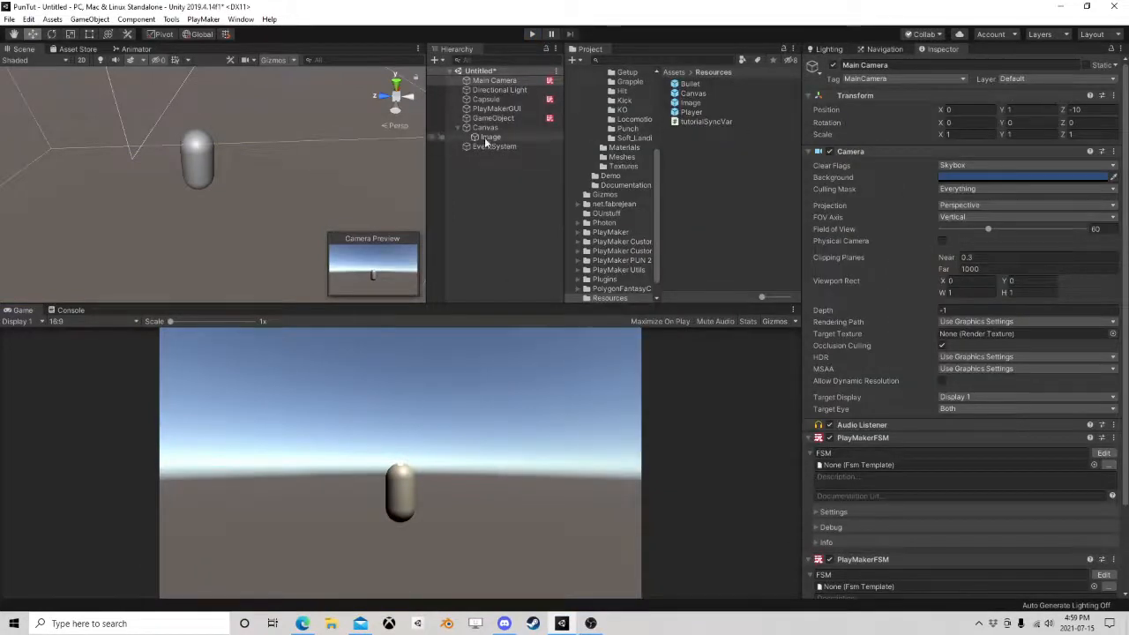
key("Delete")
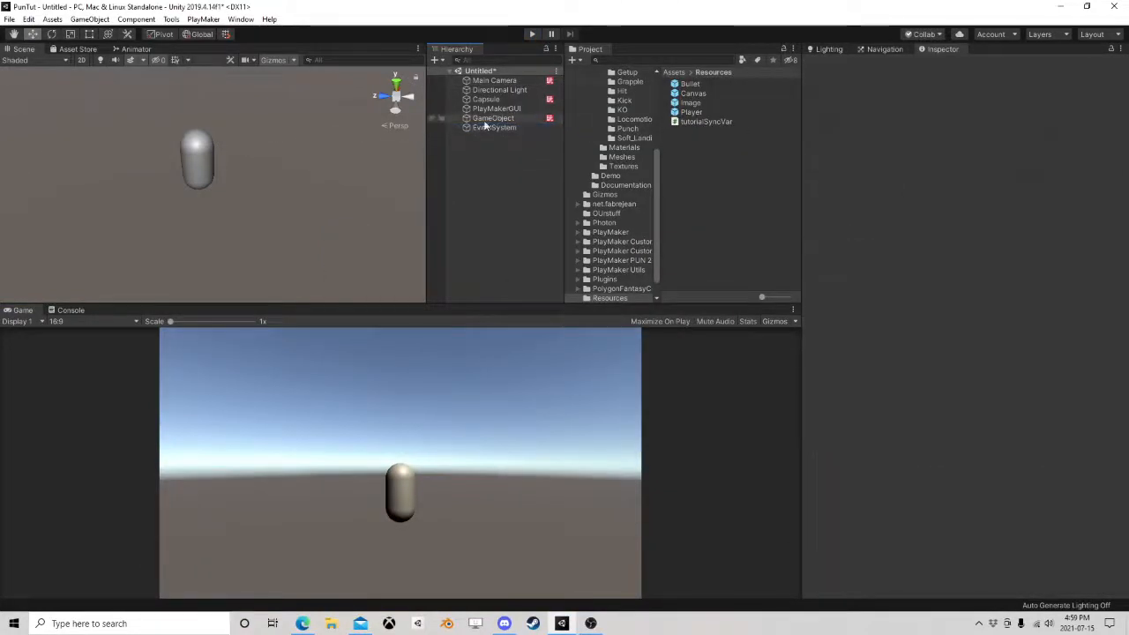
scroll(283, 182, "up", 4)
right_click_drag(270, 212, 301, 184)
scroll(301, 184, "down", 4)
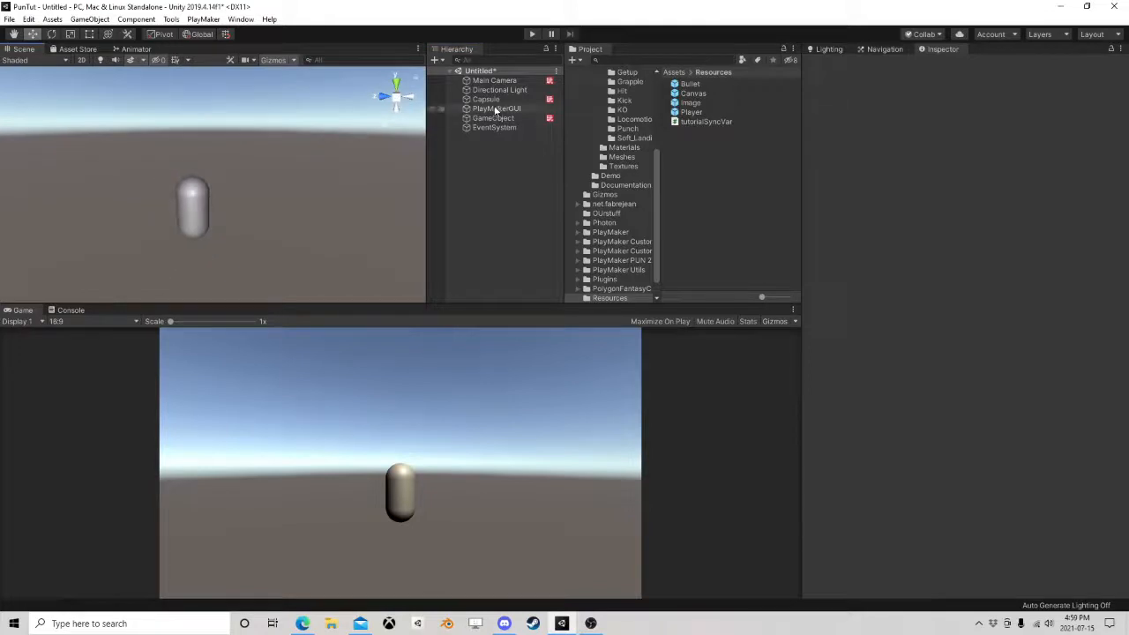